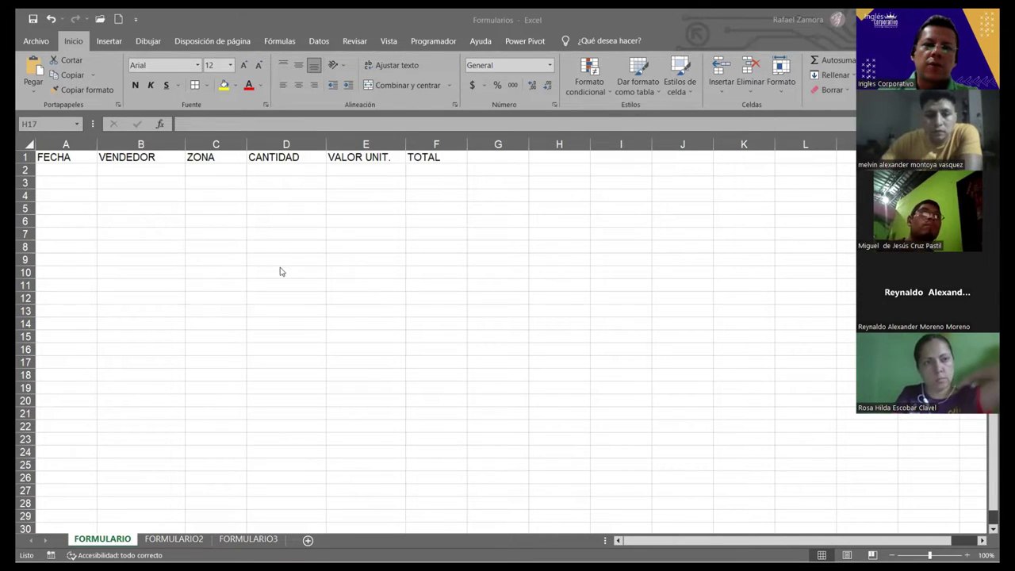
# Return to the workbook and select various cells on the FORMULARIO sheet, ending on D10.
pyautogui.hotkey('alt', 'Tab')
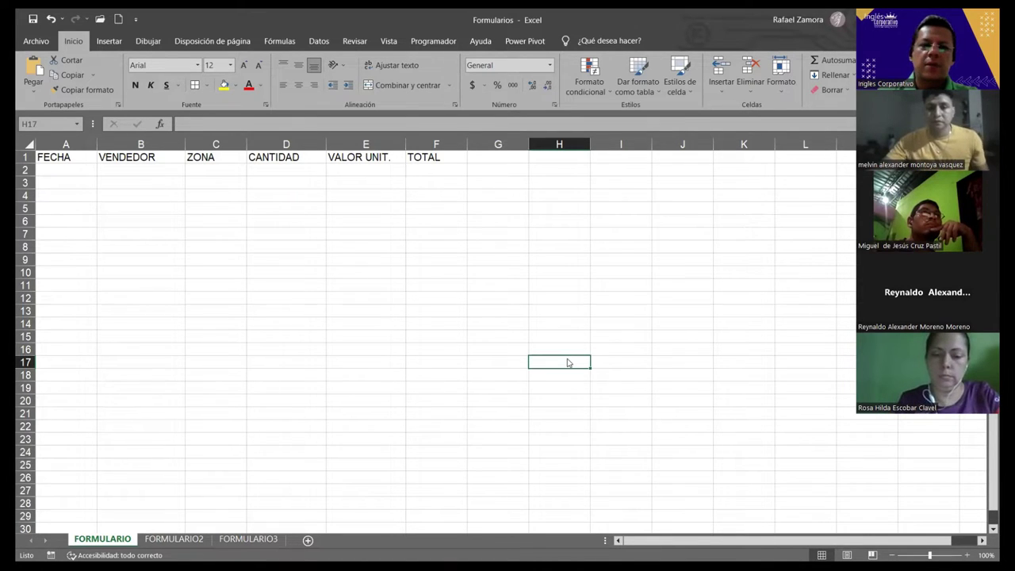
pyautogui.click(460, 364)
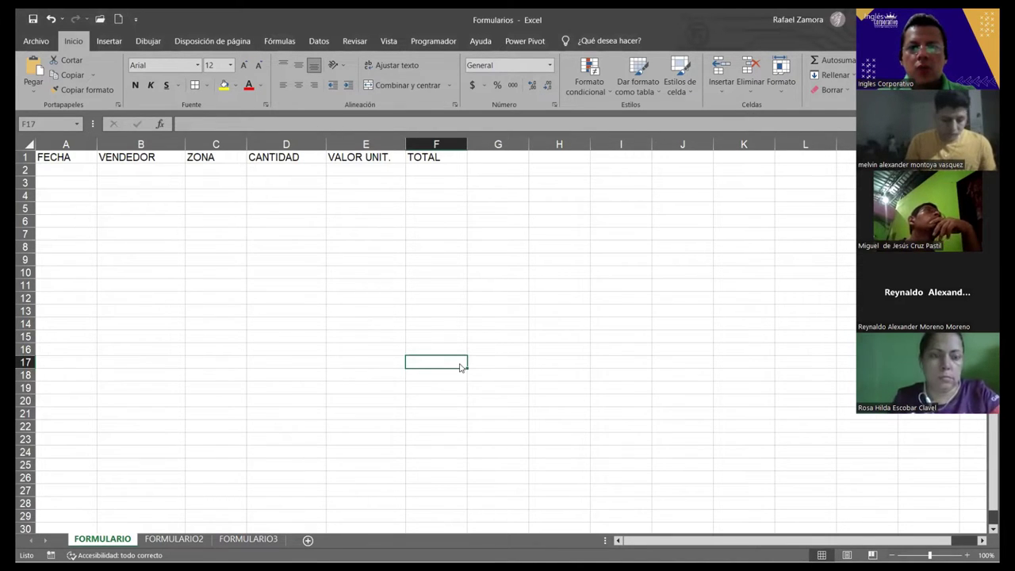
pyautogui.doubleClick(382, 260)
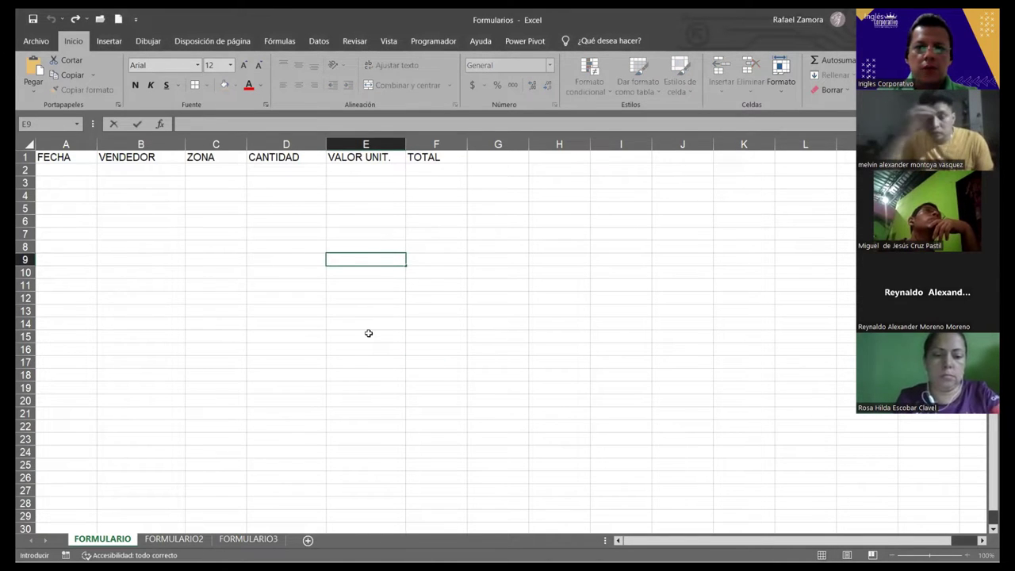
pyautogui.click(393, 334)
pyautogui.click(273, 290)
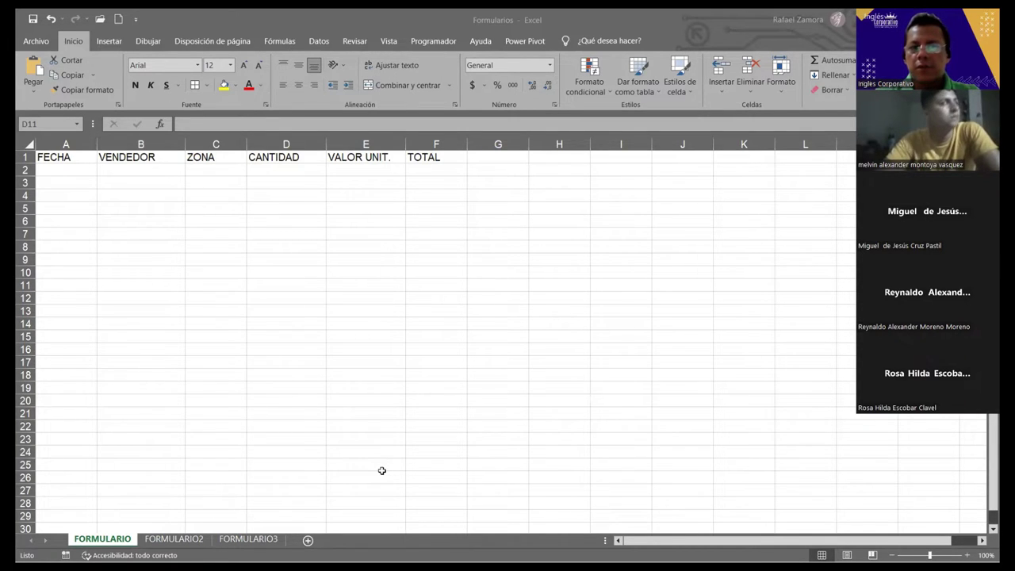
pyautogui.click(763, 13)
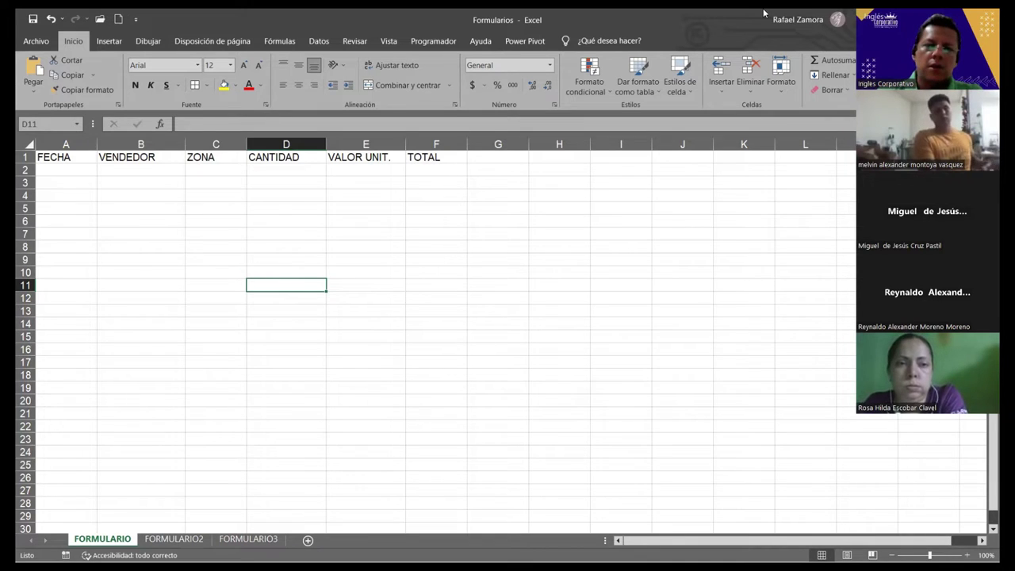
pyautogui.click(450, 282)
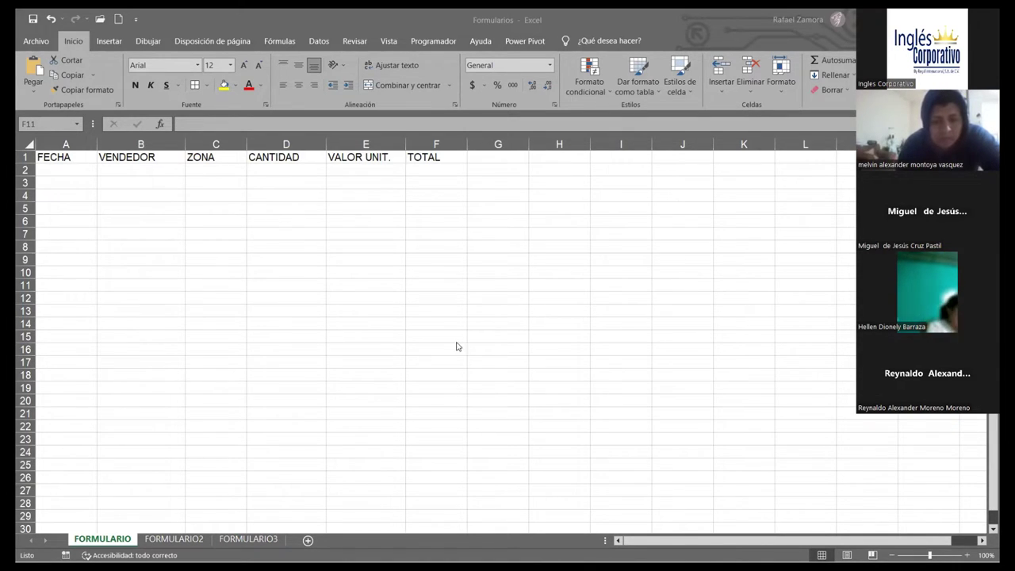
pyautogui.hotkey('alt', 'Tab')
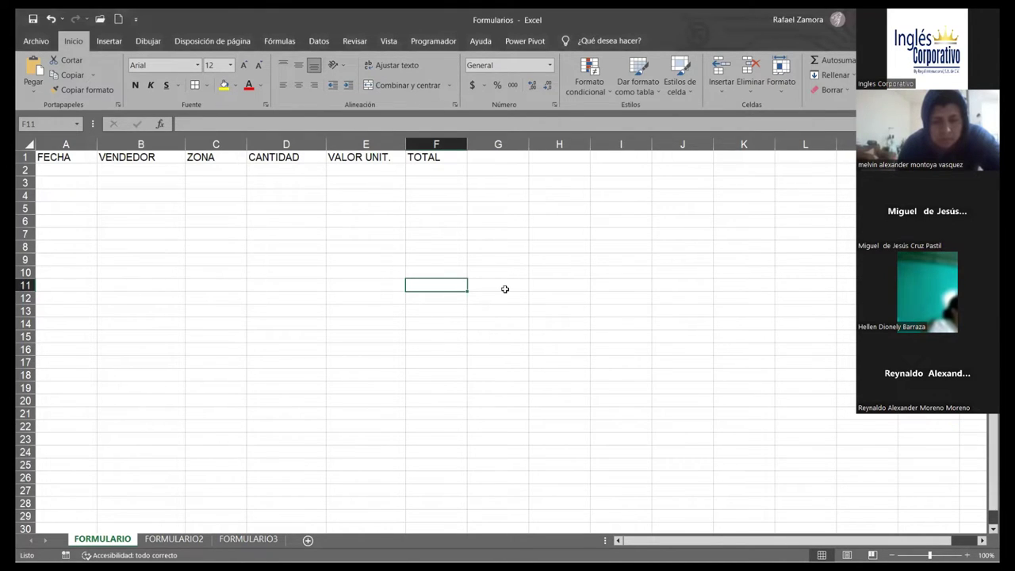
pyautogui.click(505, 289)
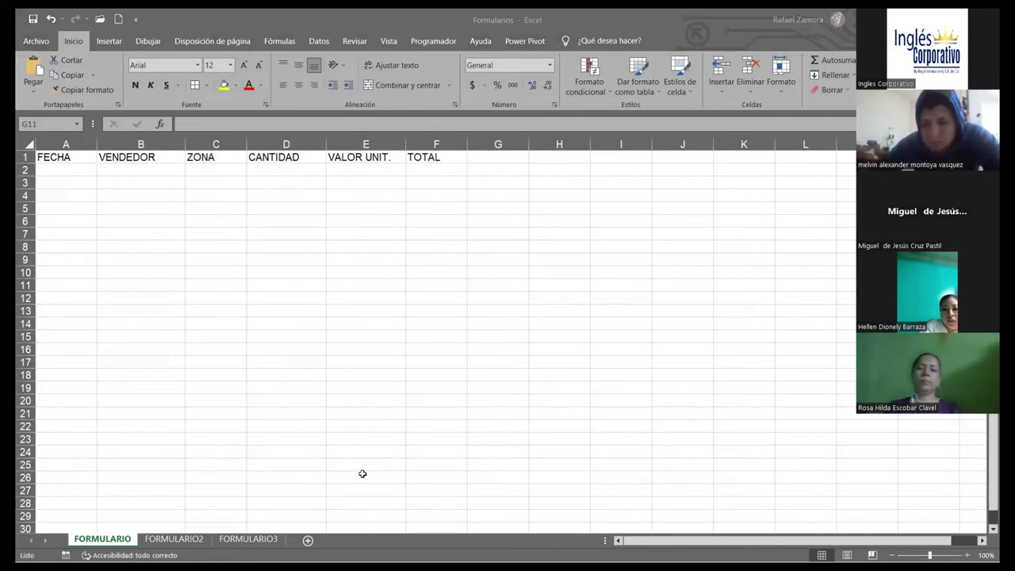
pyautogui.click(333, 249)
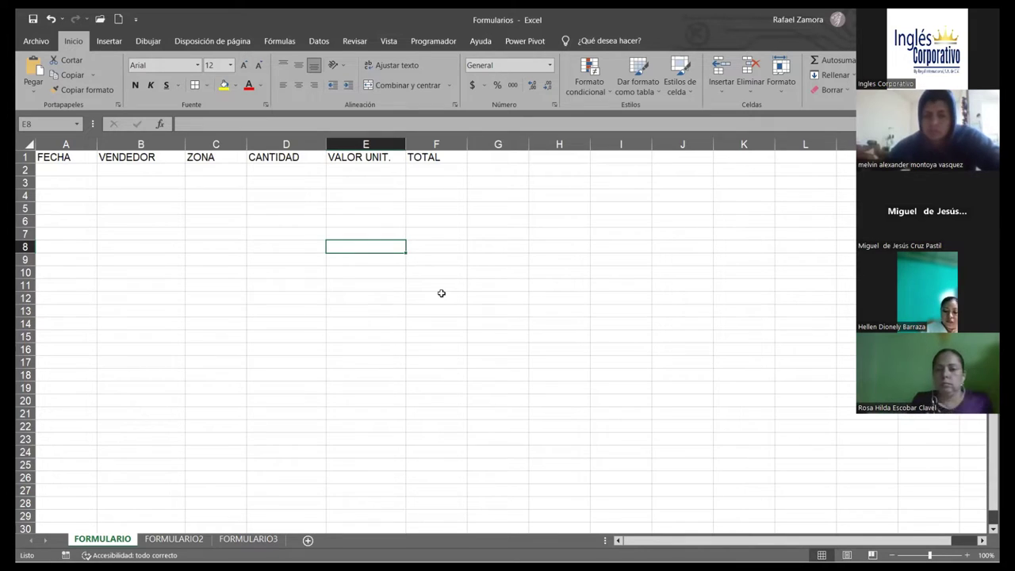
pyautogui.click(439, 295)
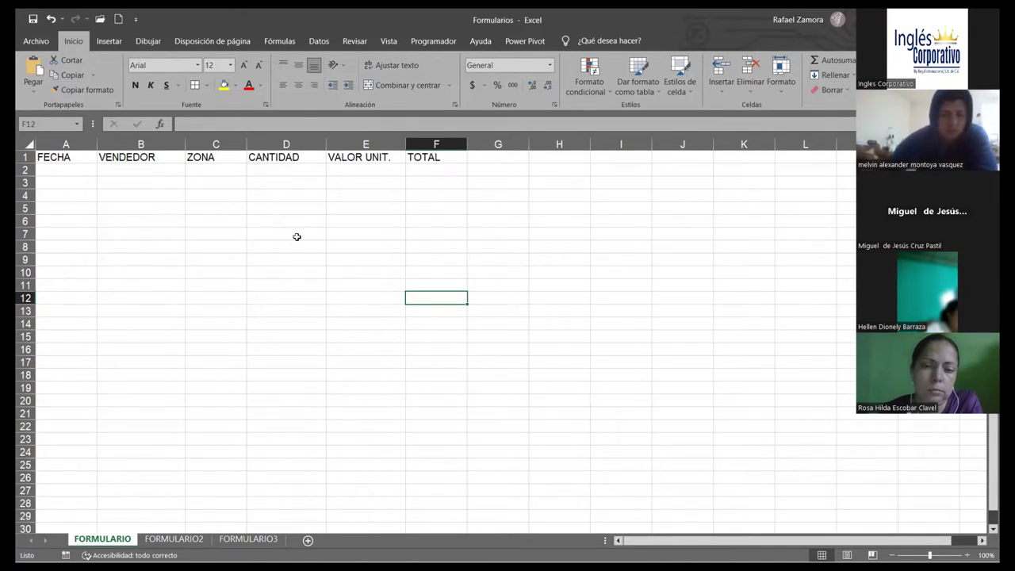
pyautogui.click(303, 215)
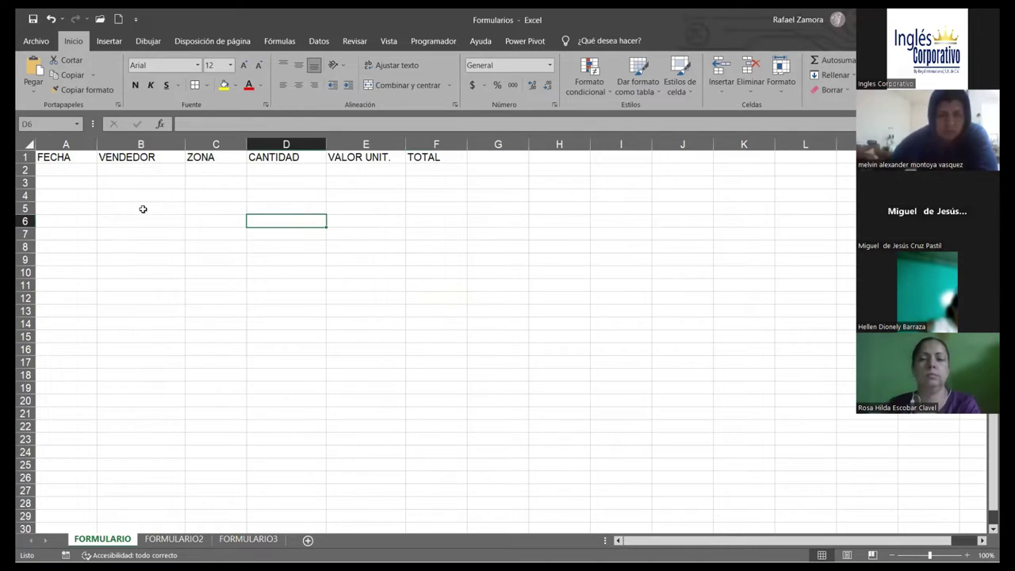
pyautogui.click(187, 198)
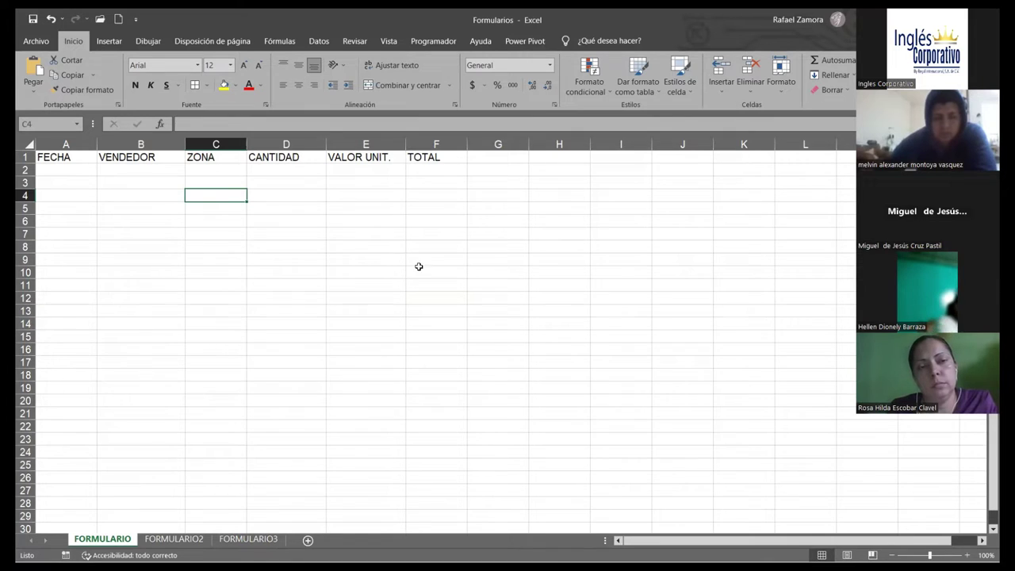
pyautogui.click(302, 273)
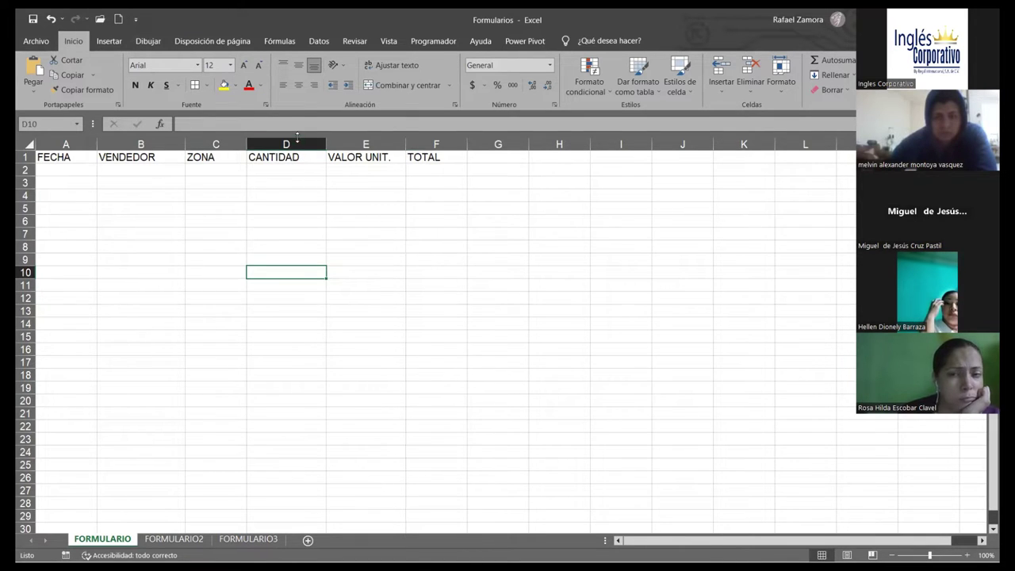
# Open Excel Options from Archivo, then close it again.
pyautogui.click(36, 40)
pyautogui.click(58, 539)
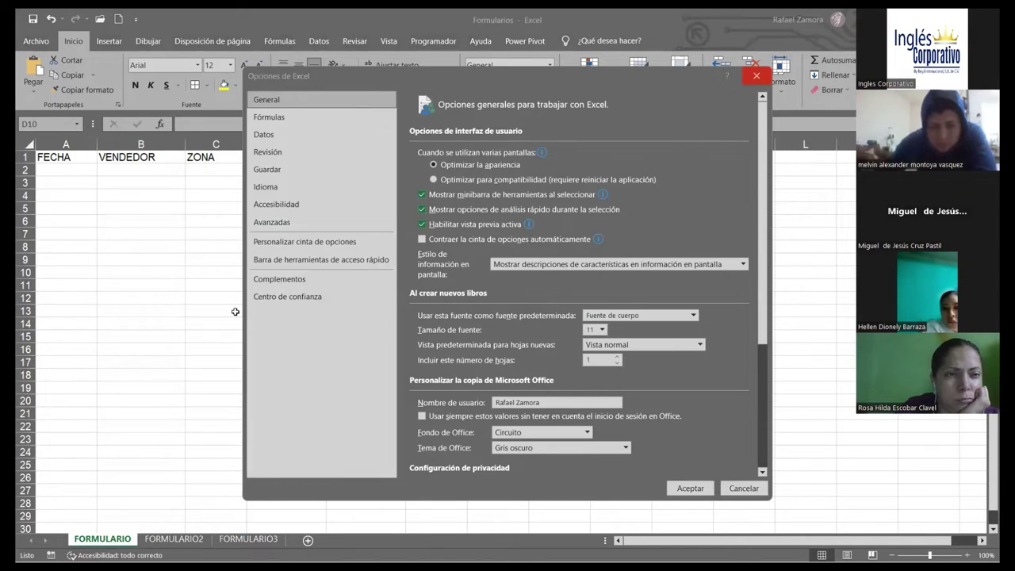
pyautogui.press('Escape')
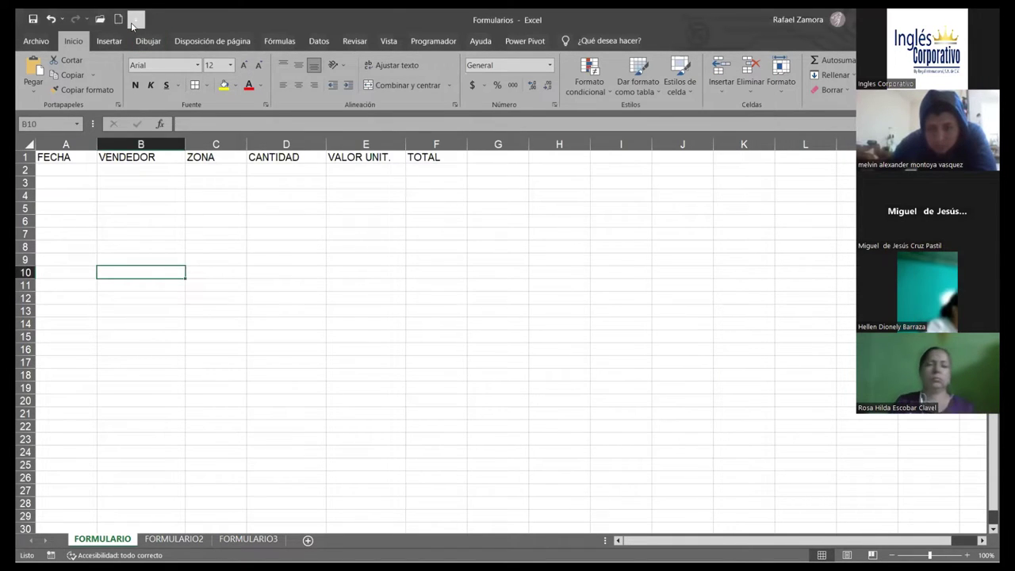
# Try Más comandos from the Quick Access Toolbar arrow, close it, select F8 and reopen the dropdown.
pyautogui.click(132, 19)
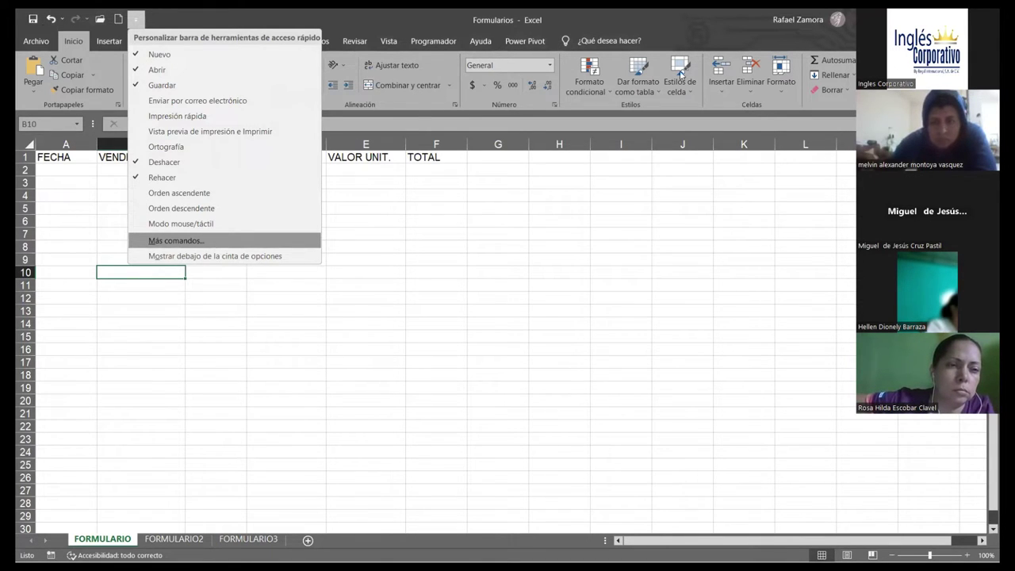
pyautogui.press('Return')
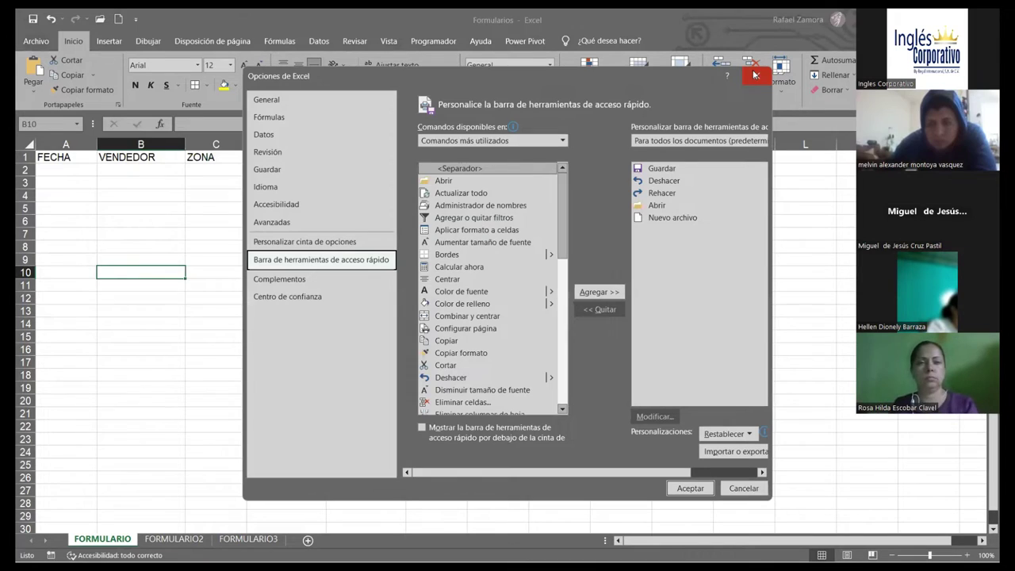
pyautogui.click(755, 75)
pyautogui.click(454, 248)
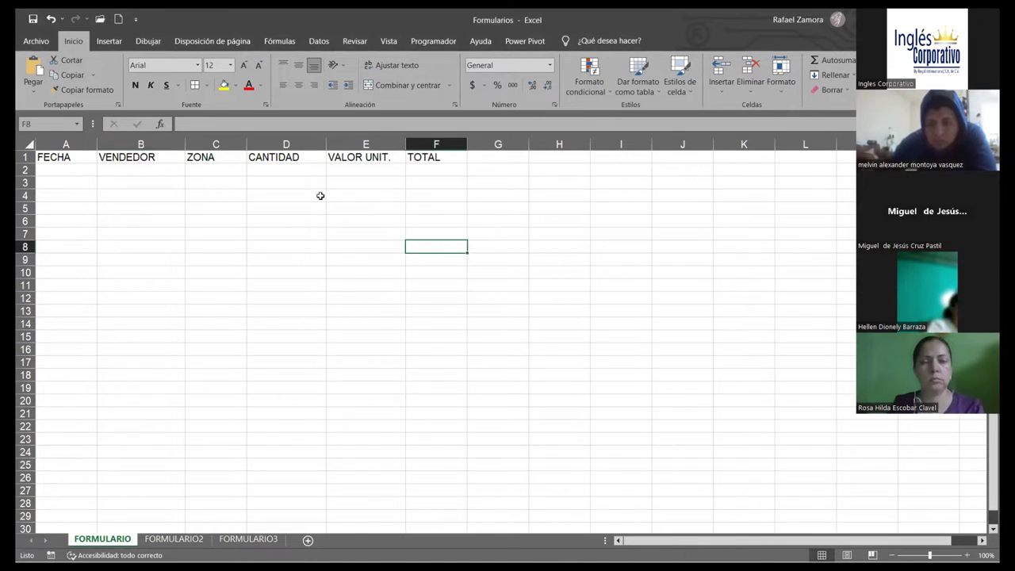
pyautogui.click(136, 20)
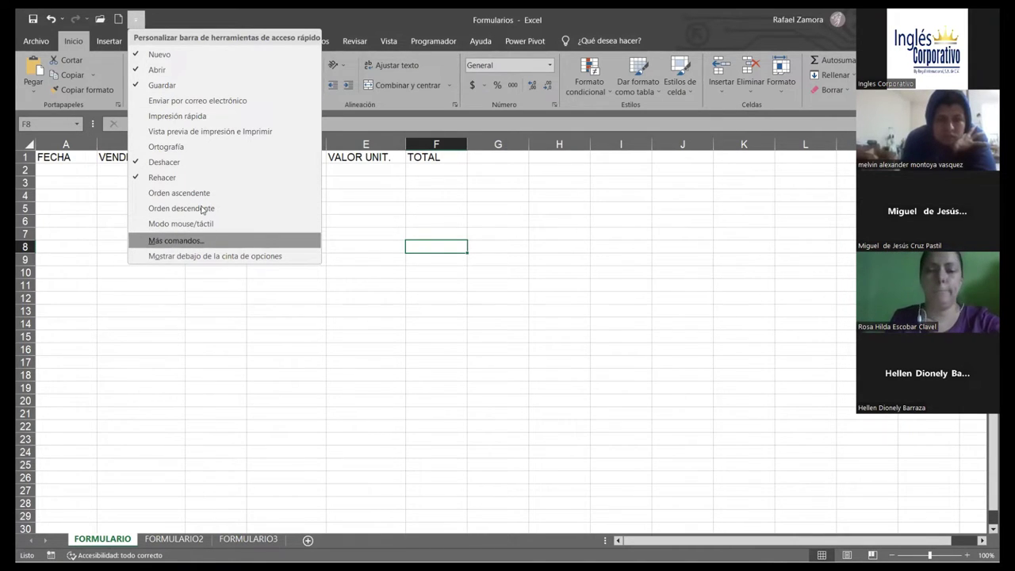
# Open Más comandos, browse the General, Fórmulas, Datos and Revisión pages, then show Barra de herramientas de acceso rápido.
pyautogui.click(176, 240)
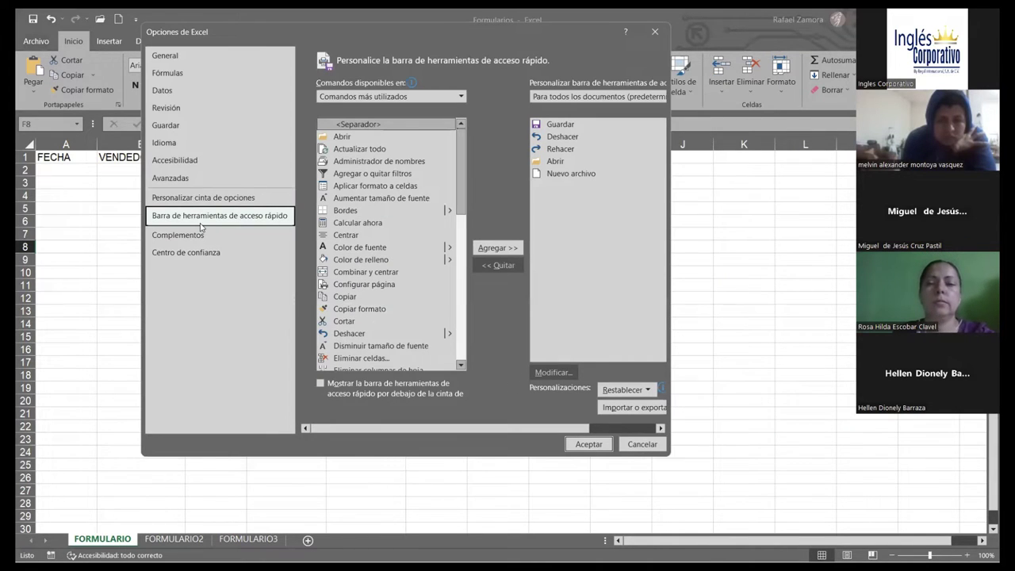
pyautogui.click(178, 57)
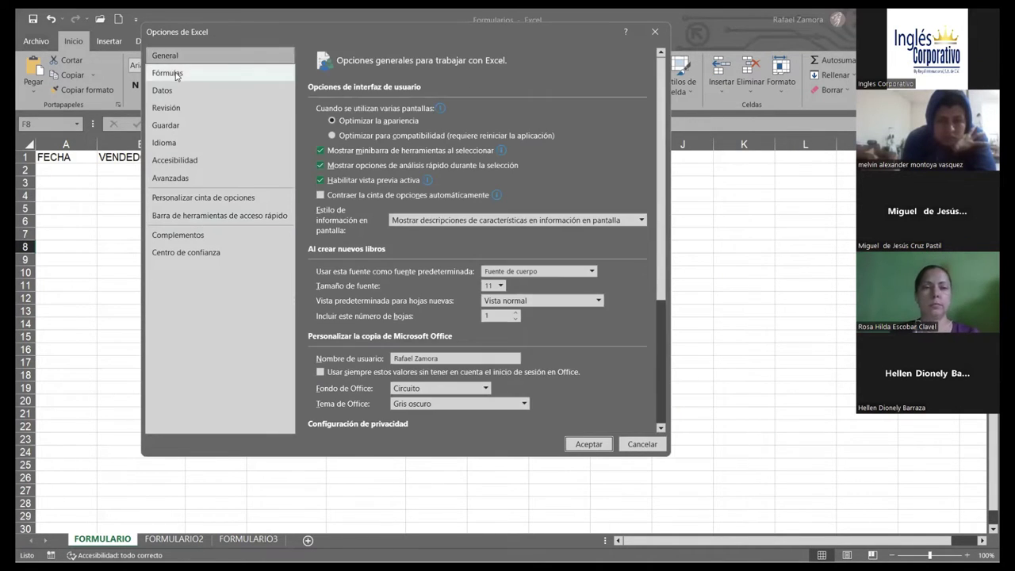
pyautogui.click(178, 73)
pyautogui.click(179, 90)
pyautogui.click(179, 107)
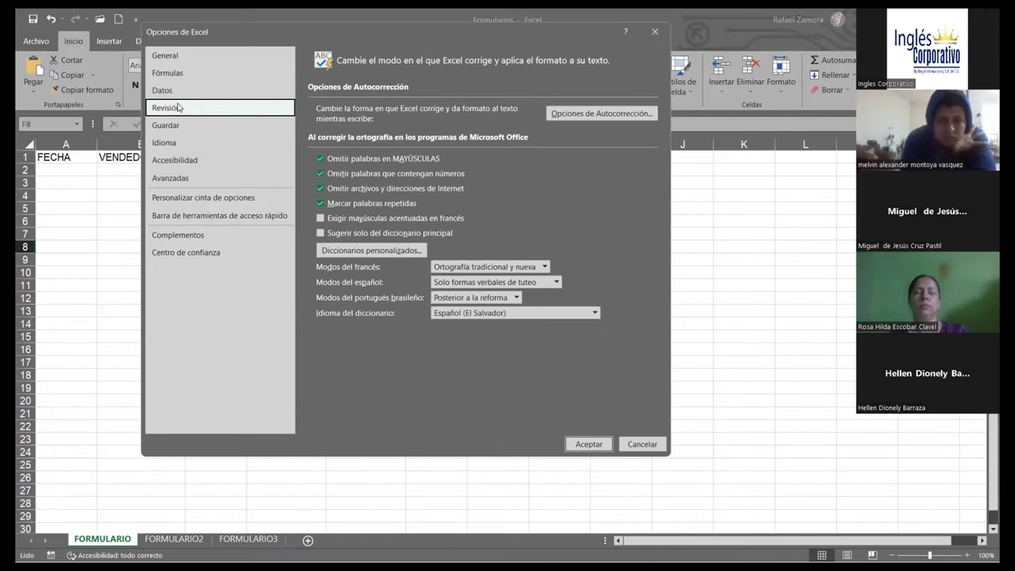
pyautogui.click(207, 56)
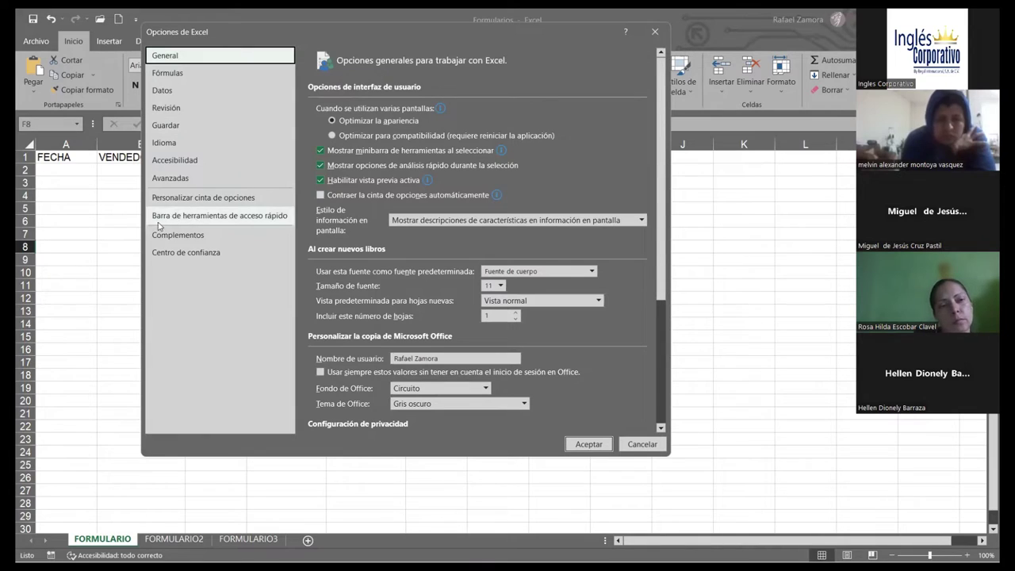
pyautogui.click(263, 215)
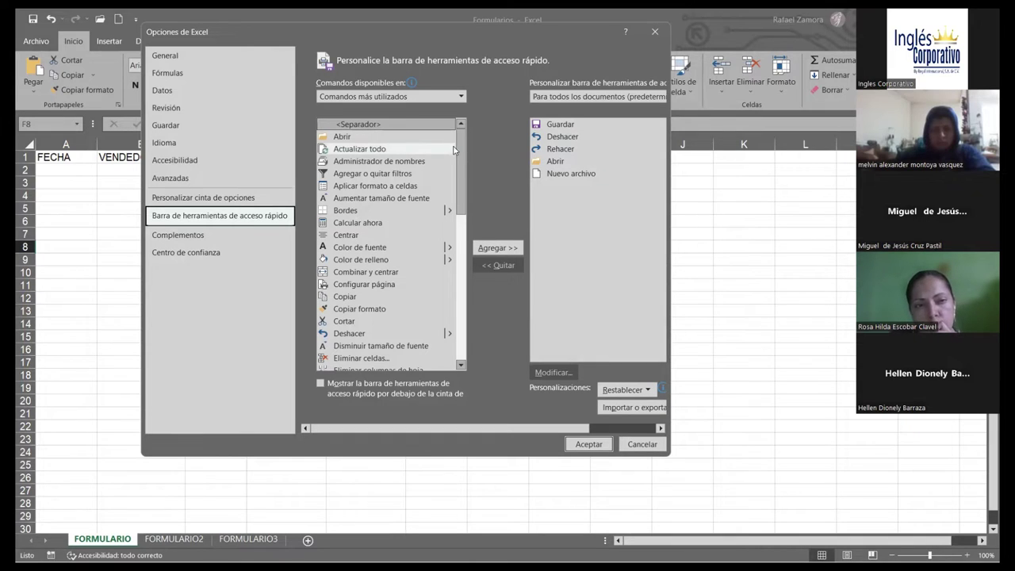
# Switch the command source to Todos los comandos, browse it and the Macros category, then cancel.
pyautogui.click(462, 96)
pyautogui.click(461, 97)
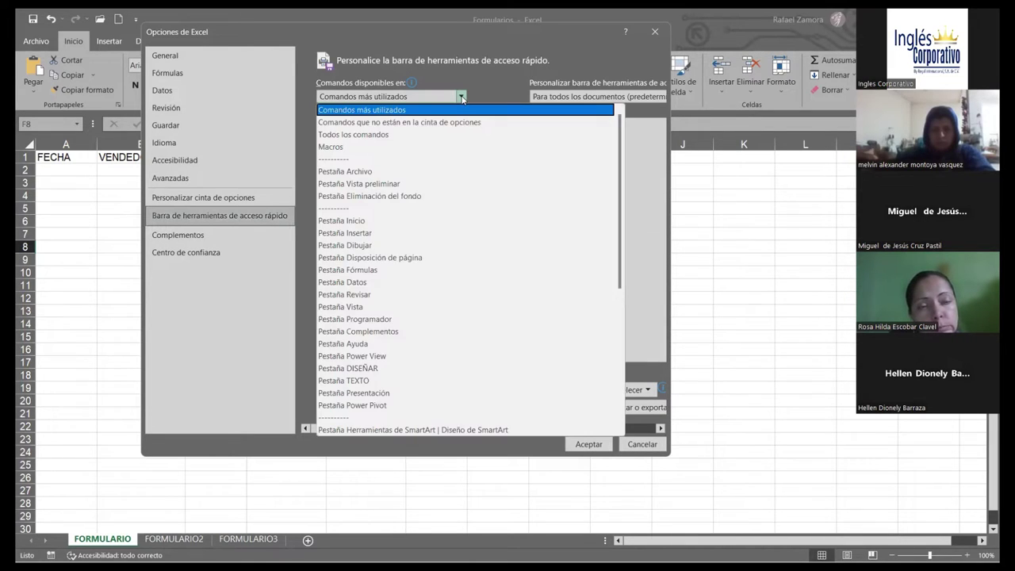
pyautogui.click(373, 136)
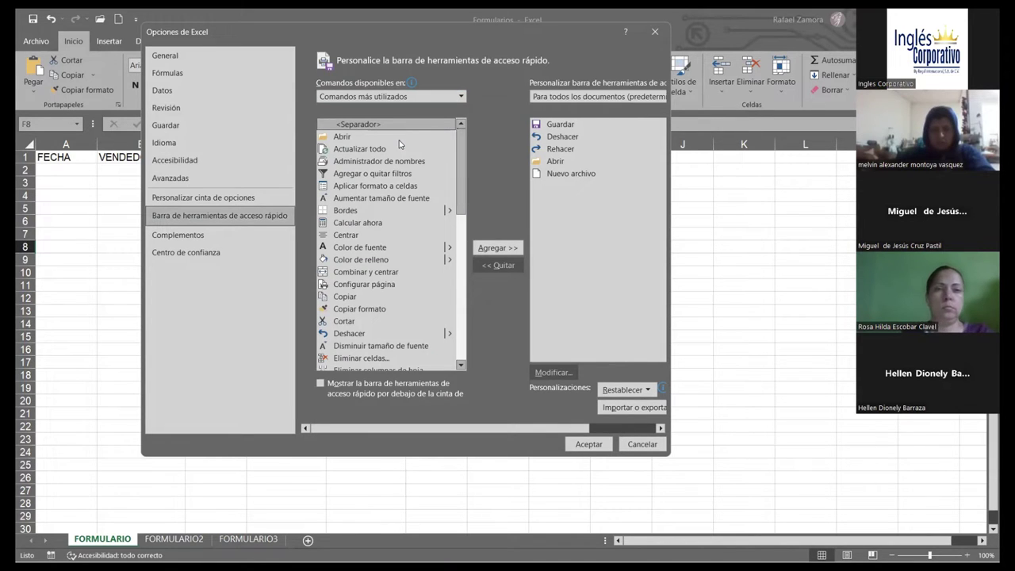
pyautogui.click(460, 96)
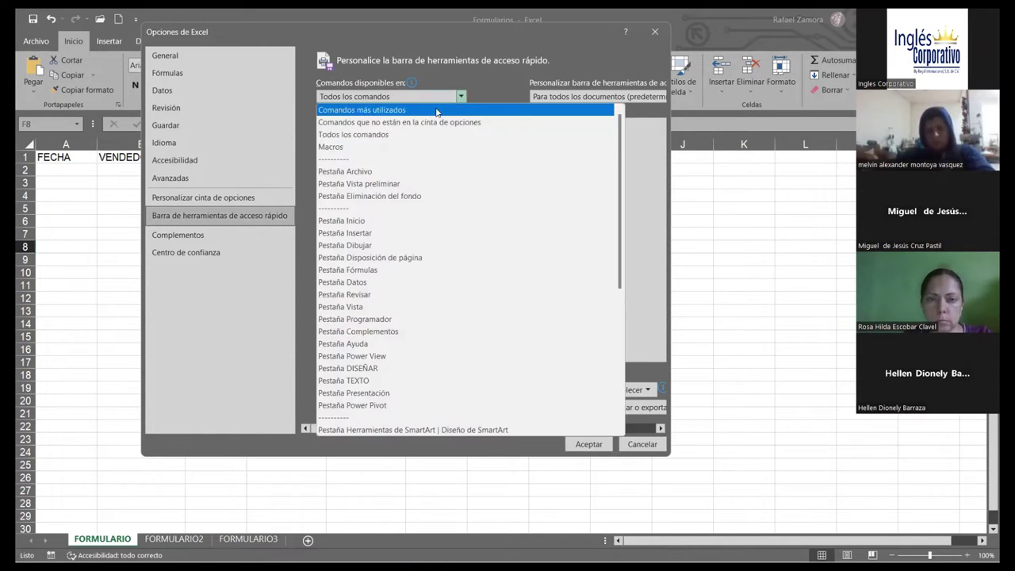
pyautogui.click(367, 136)
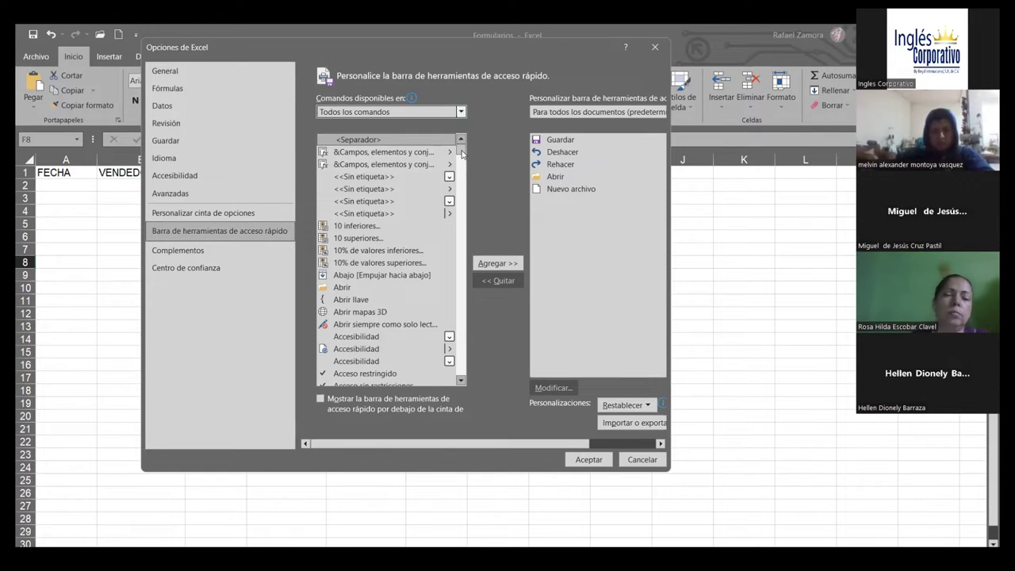
pyautogui.moveTo(462, 153); pyautogui.dragTo(465, 265)
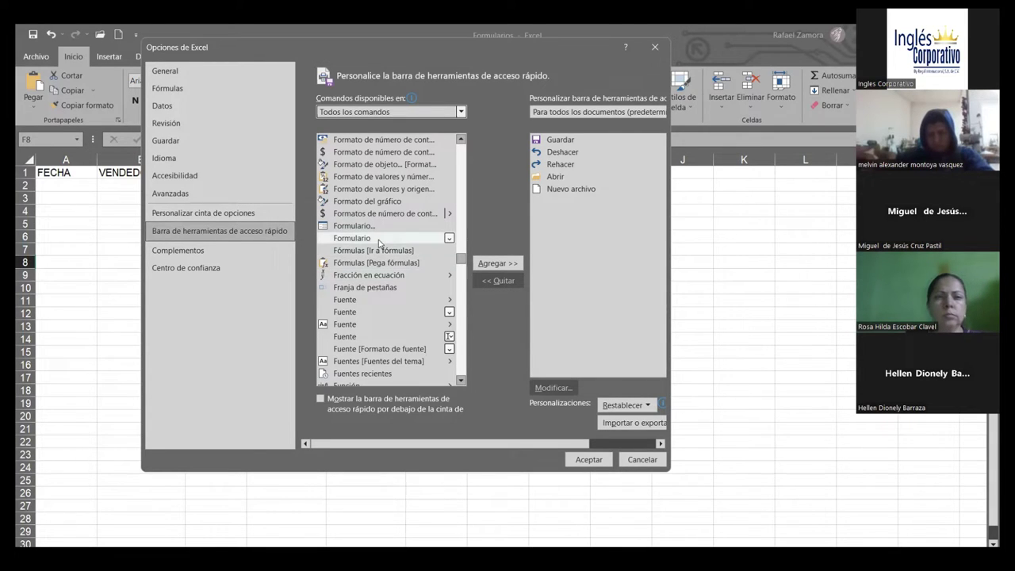
pyautogui.moveTo(460, 258); pyautogui.dragTo(461, 181)
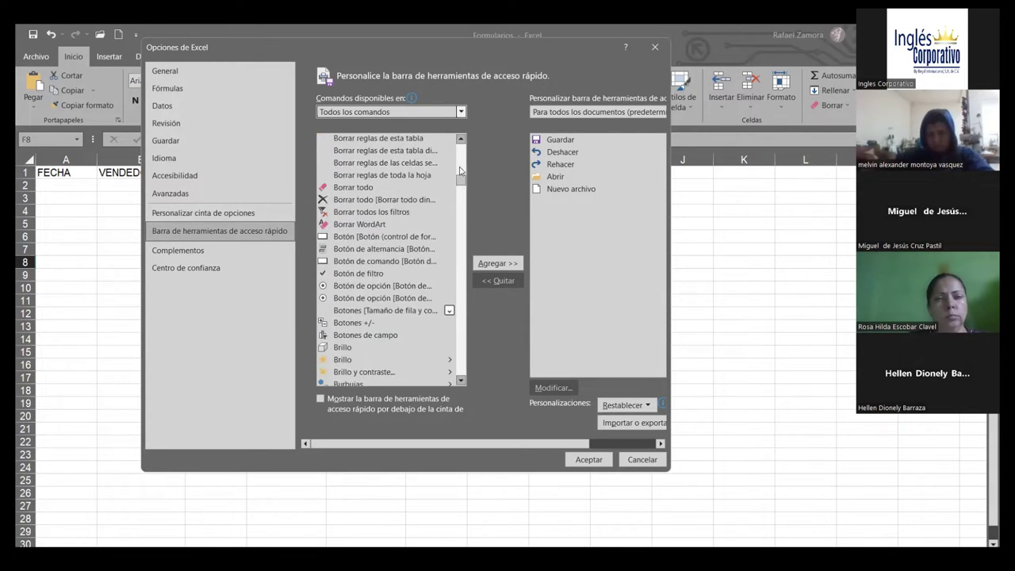
pyautogui.click(410, 111)
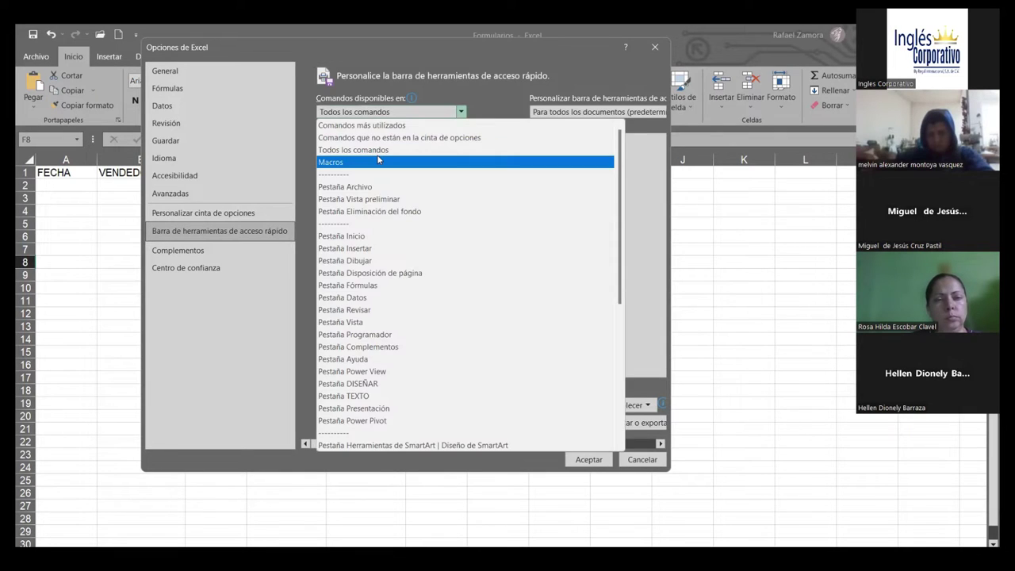
pyautogui.click(378, 161)
pyautogui.click(387, 113)
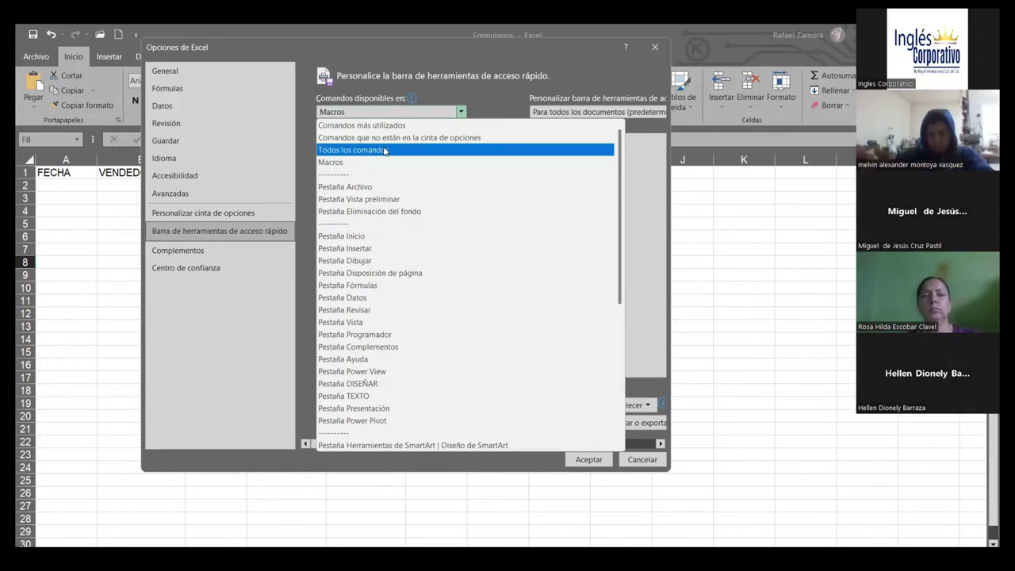
pyautogui.click(388, 113)
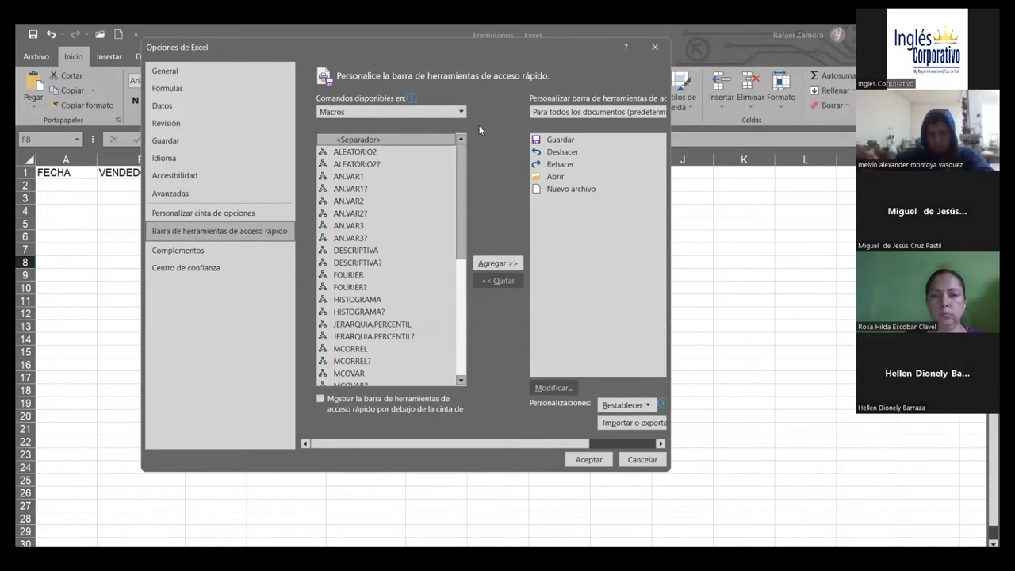
pyautogui.scroll(1, 456, 112)
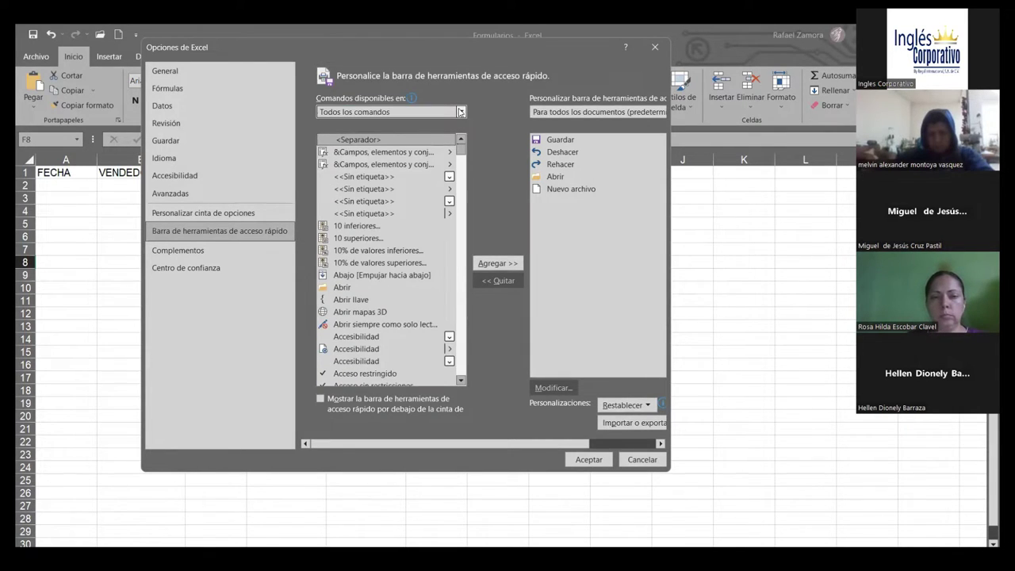
pyautogui.press('Escape')
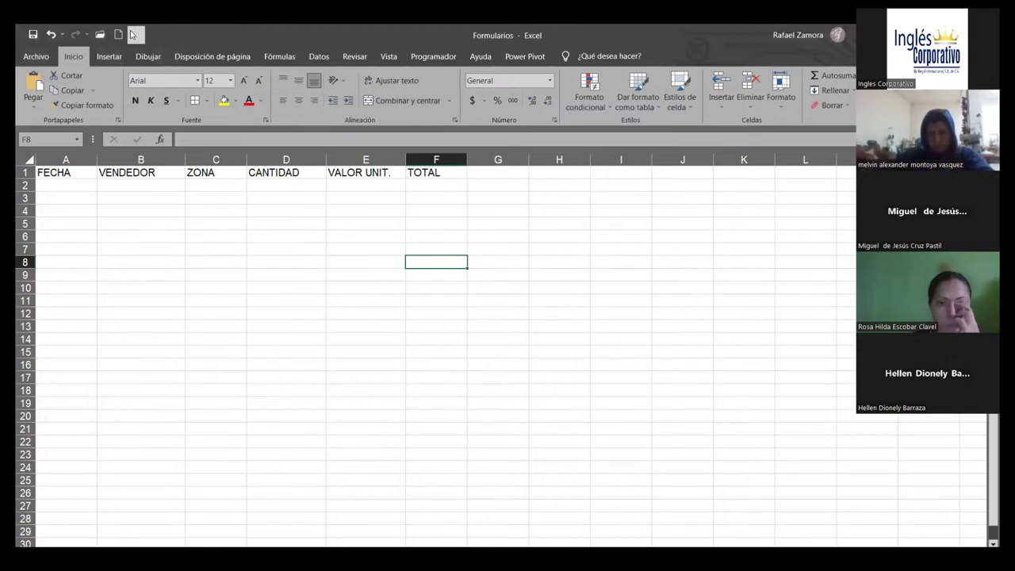
# Reopen Más comandos and scroll the all-commands list down to the F entries.
pyautogui.click(135, 34)
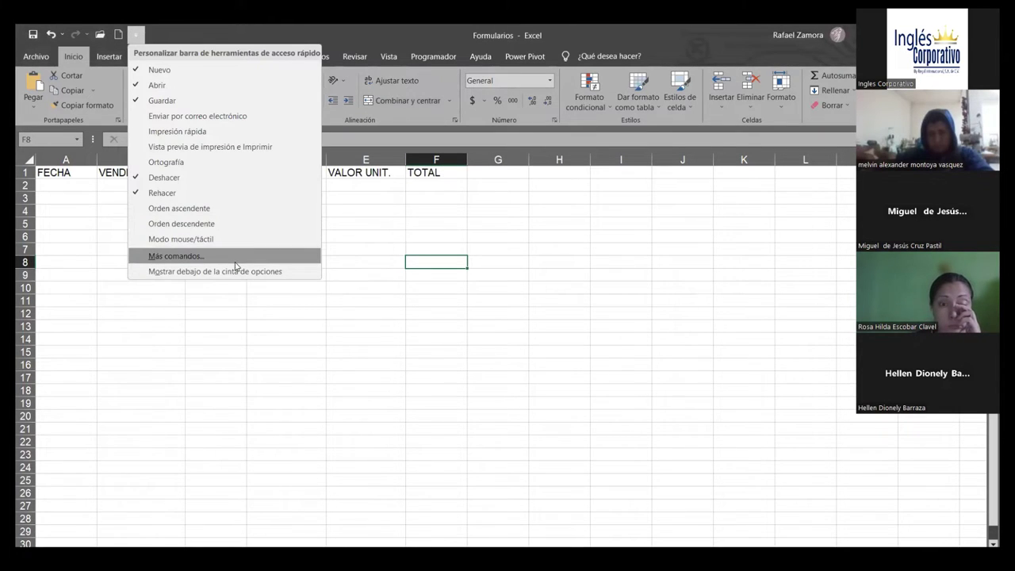
pyautogui.press('Return')
pyautogui.click(487, 157)
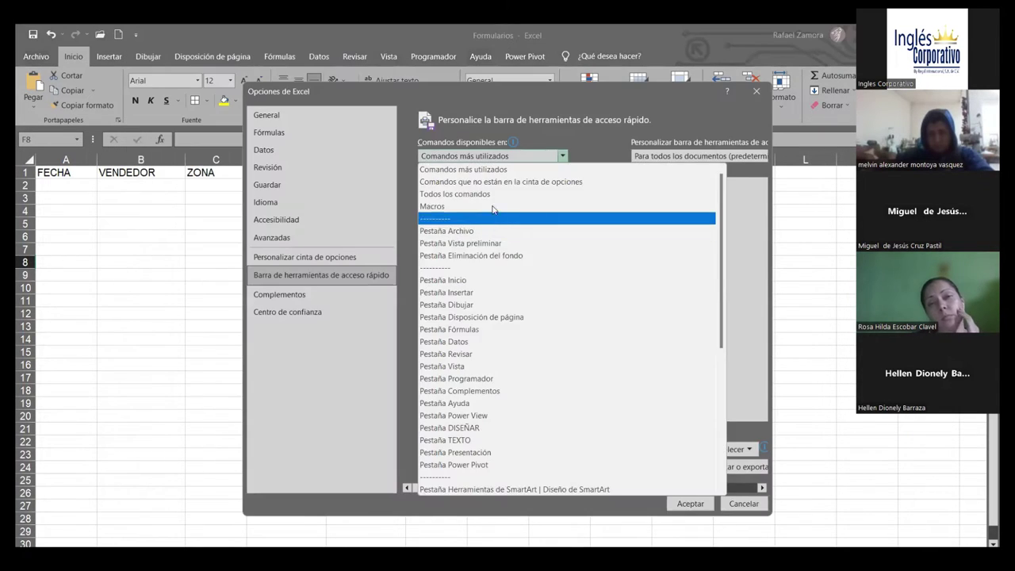
pyautogui.press('Escape')
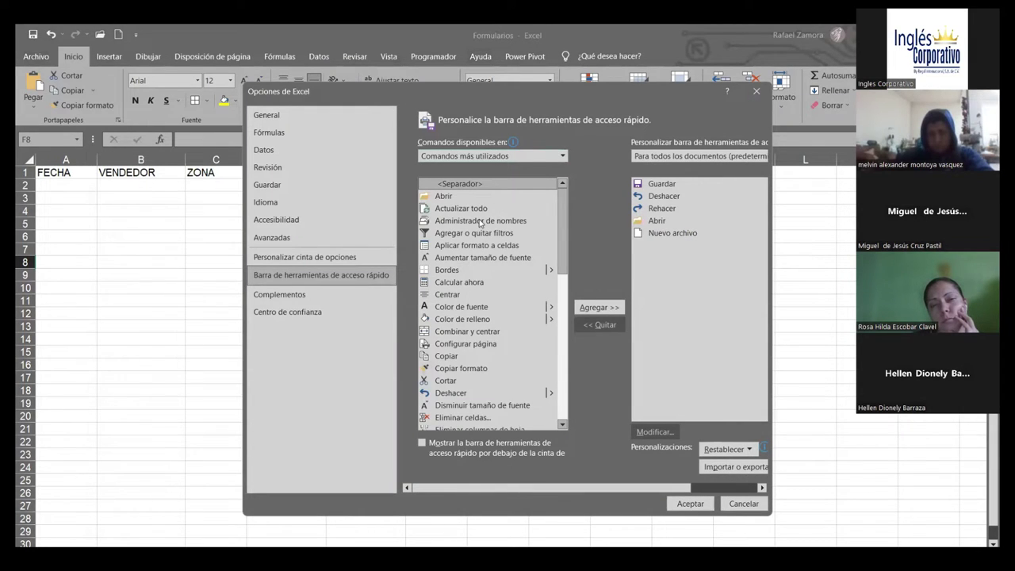
pyautogui.press('Down')
pyautogui.press('Down')
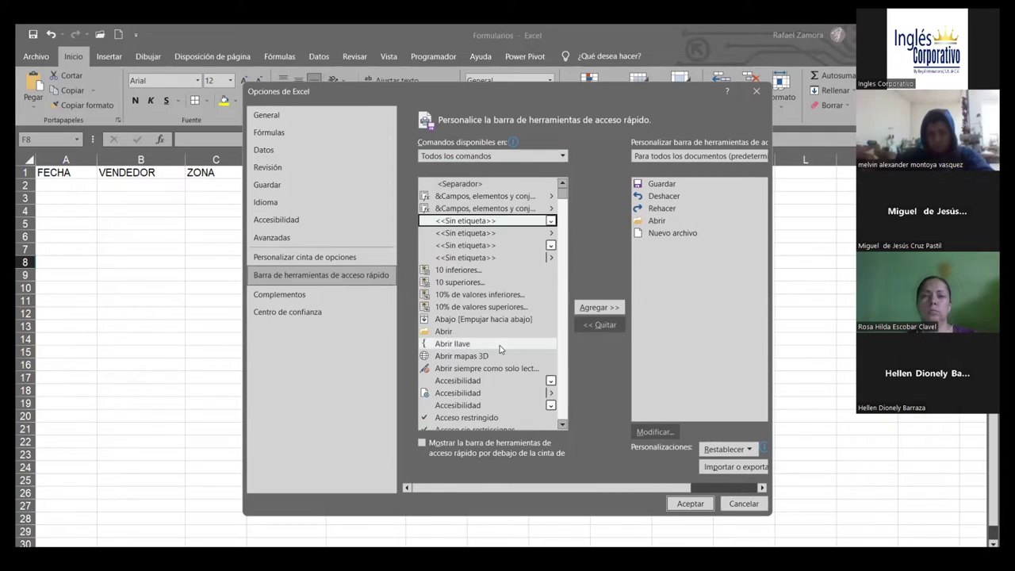
pyautogui.press('f')
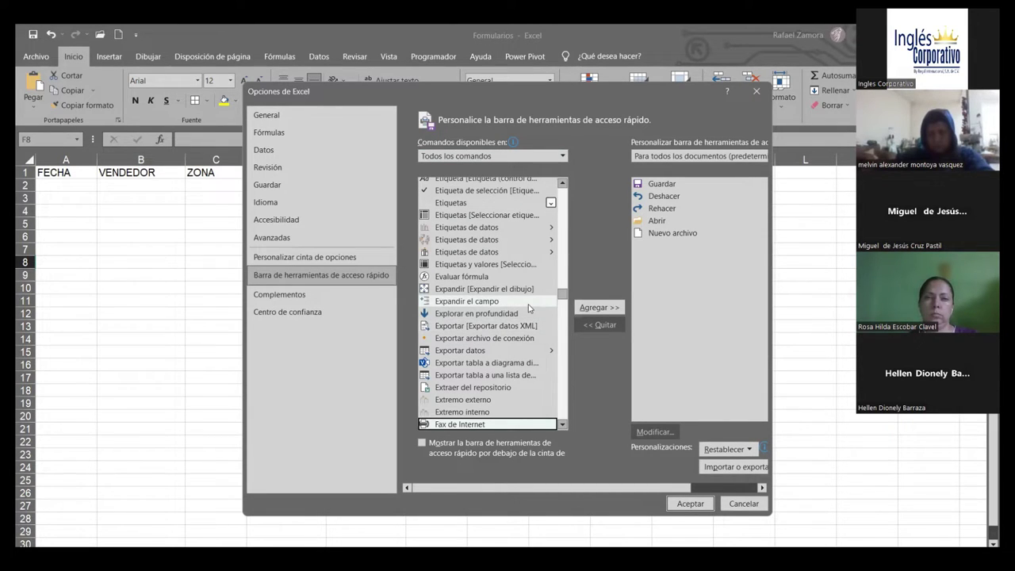
pyautogui.scroll(-2, 529, 308)
pyautogui.scroll(-2, 516, 317)
pyautogui.scroll(-4, 508, 333)
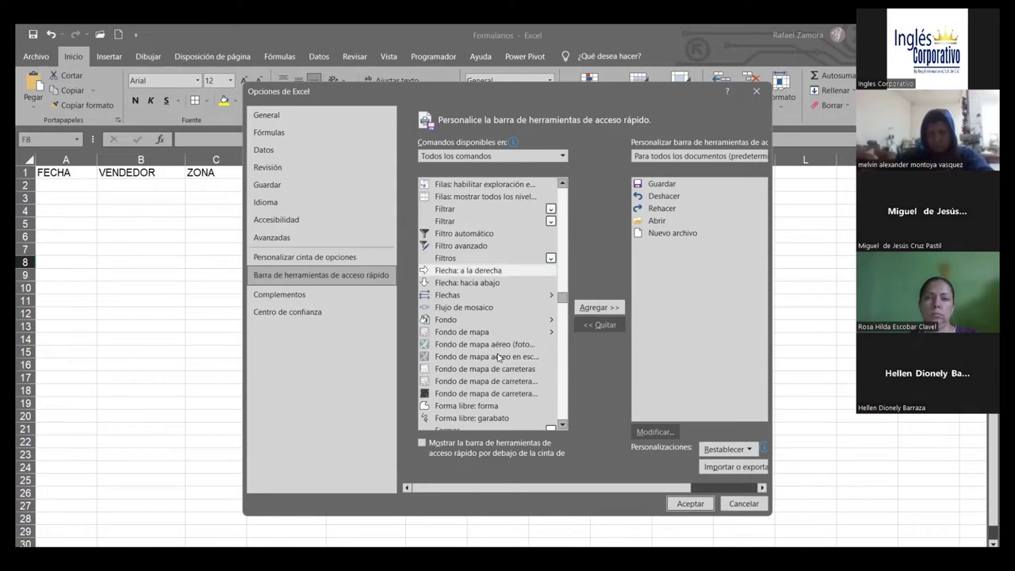
pyautogui.scroll(-1, 500, 358)
pyautogui.scroll(-1, 498, 359)
pyautogui.scroll(-2, 498, 359)
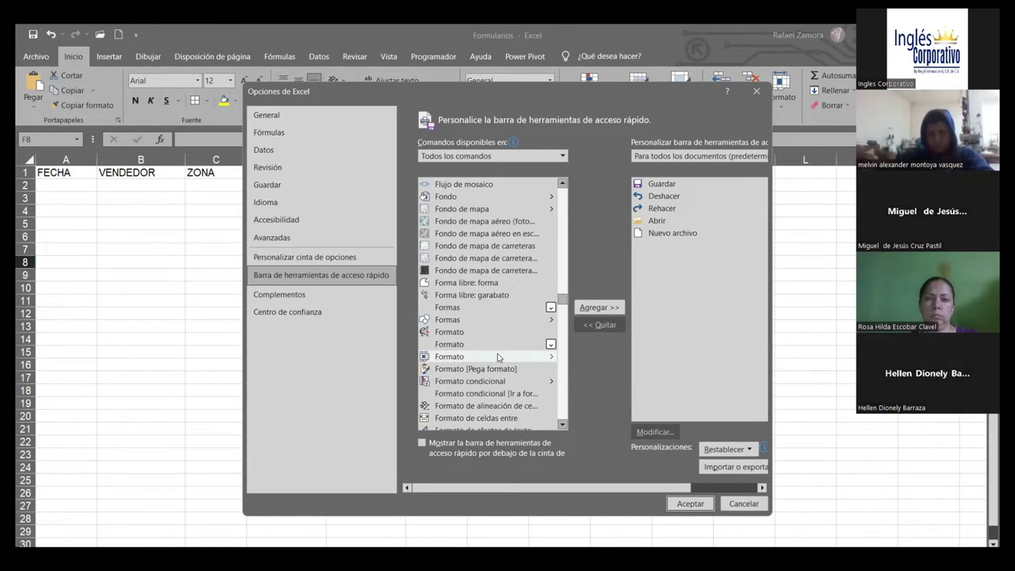
pyautogui.scroll(-2, 498, 359)
pyautogui.scroll(-2, 498, 359)
pyautogui.scroll(-1, 498, 358)
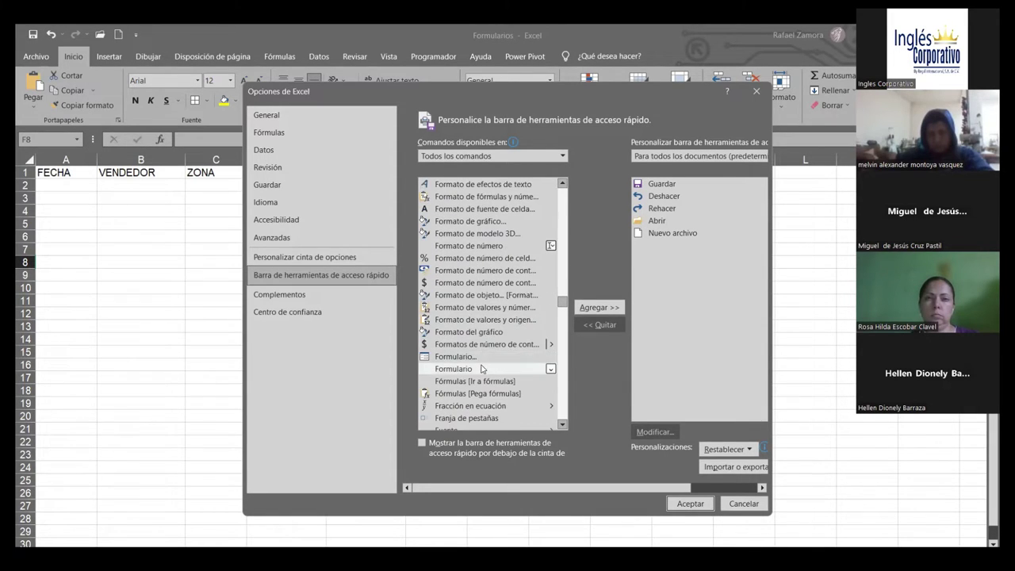
# Add Formulario... to the quick access toolbar commands and confirm the change.
pyautogui.click(476, 368)
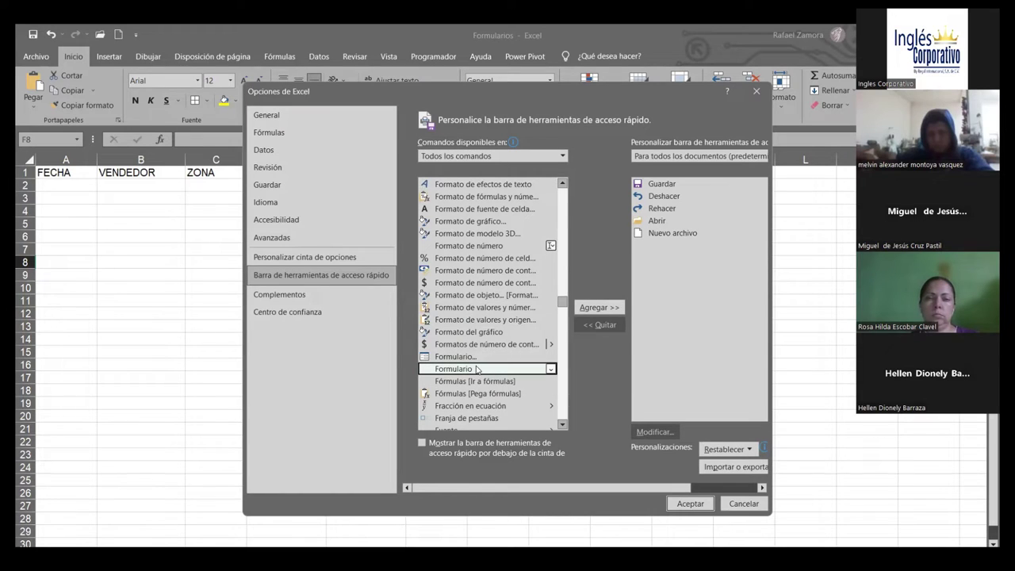
pyautogui.click(467, 357)
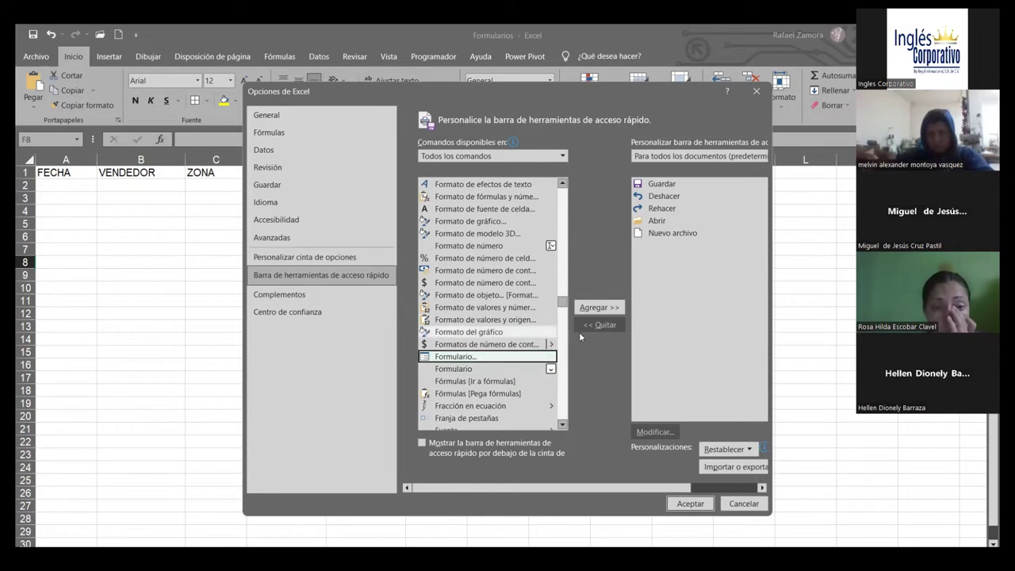
pyautogui.click(601, 308)
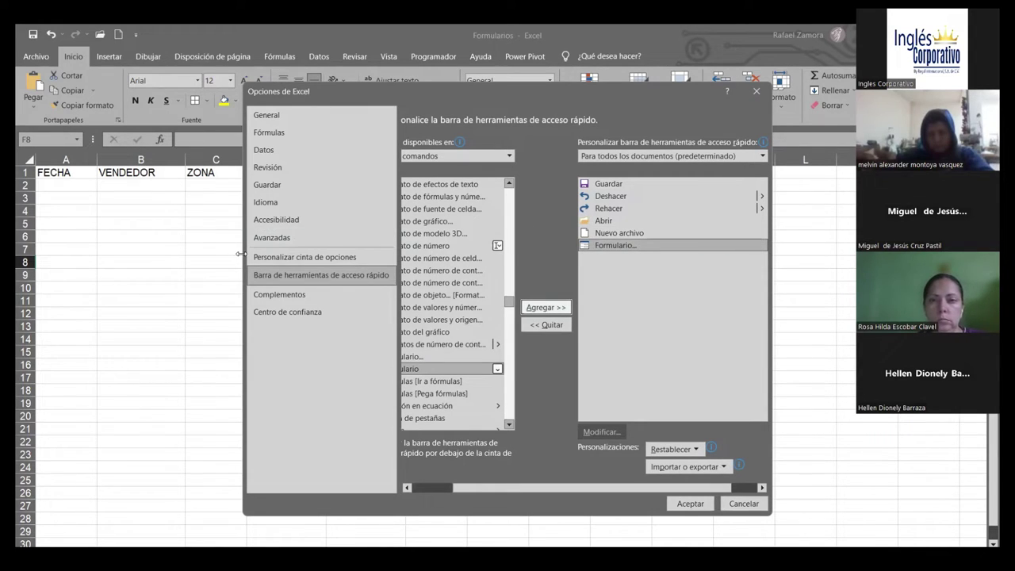
pyautogui.moveTo(239, 254); pyautogui.dragTo(137, 254)
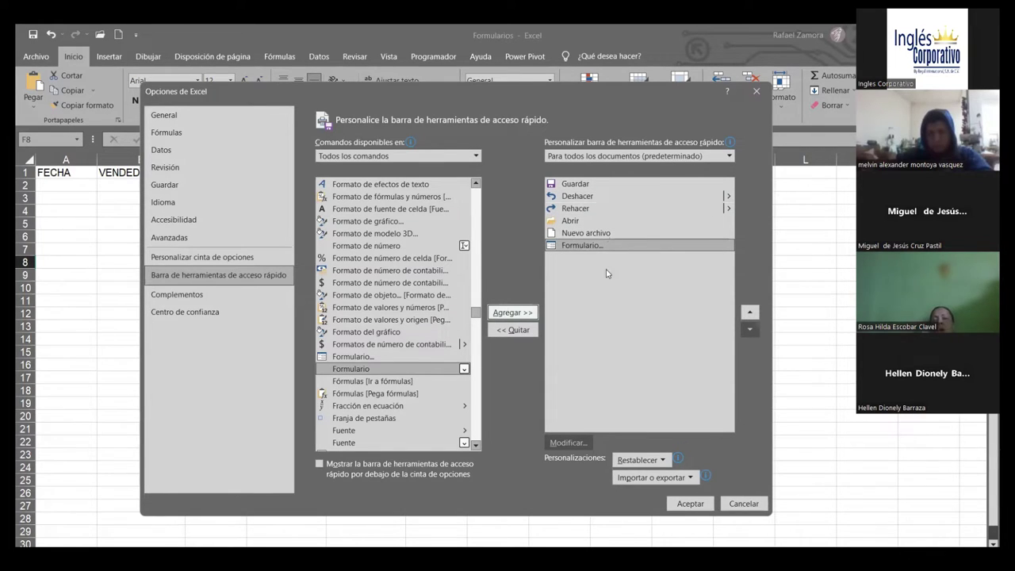
pyautogui.click(695, 506)
# Accept the Options change, select D3, try the new Formulario button and dismiss its range error.
pyautogui.click(690, 504)
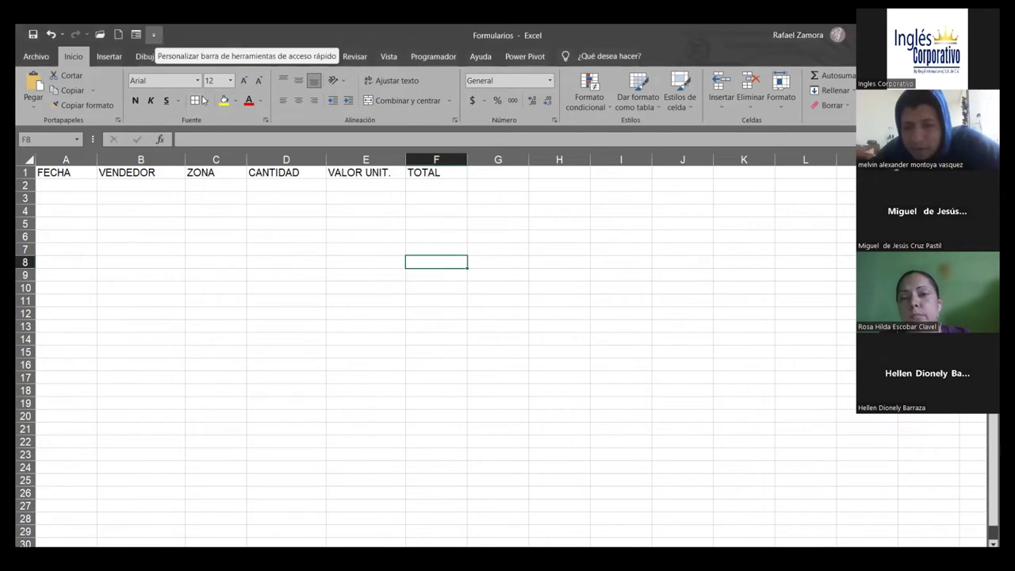
pyautogui.click(256, 200)
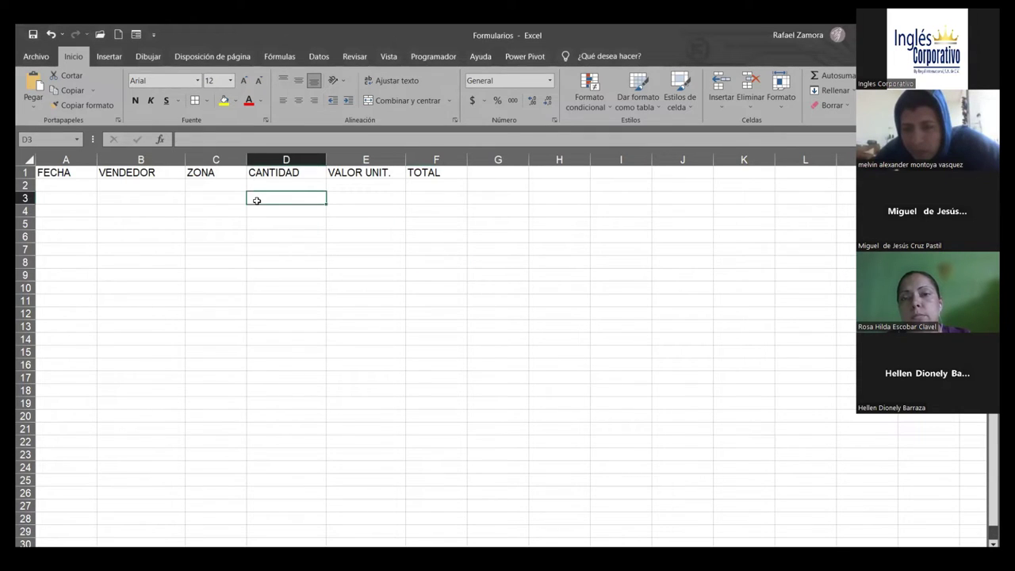
pyautogui.click(134, 36)
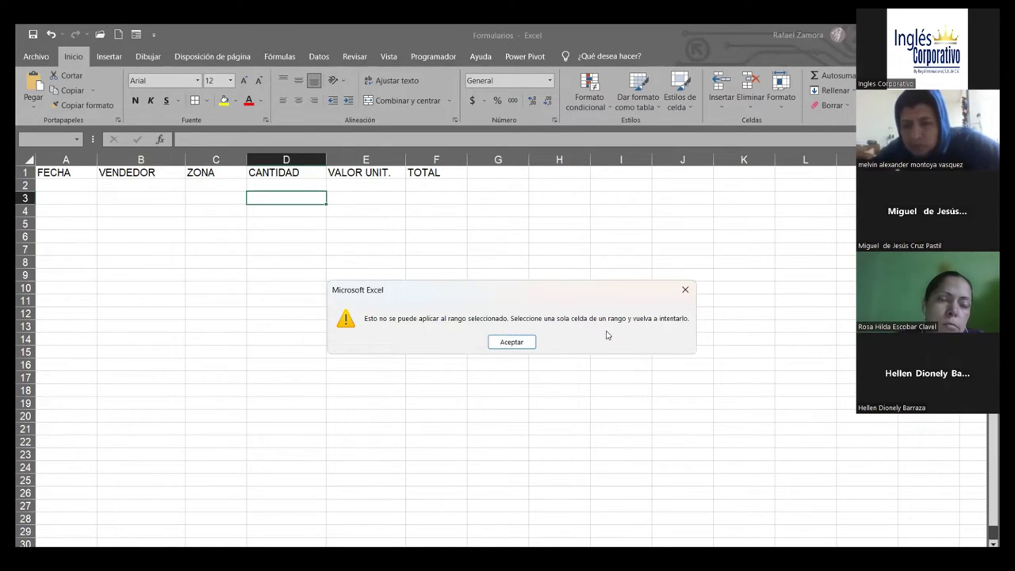
pyautogui.click(504, 339)
pyautogui.click(504, 339)
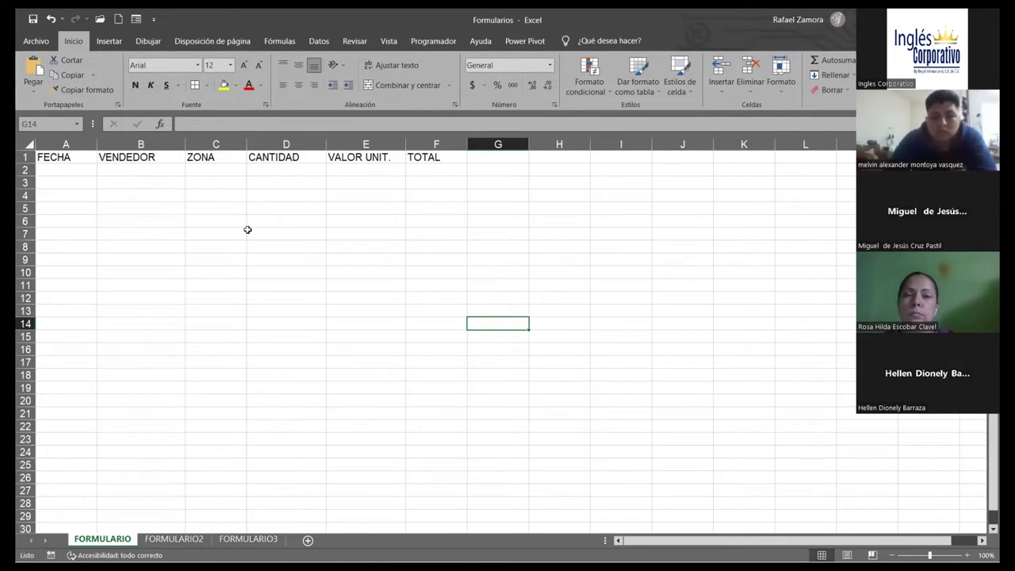
pyautogui.moveTo(54, 157); pyautogui.dragTo(440, 154)
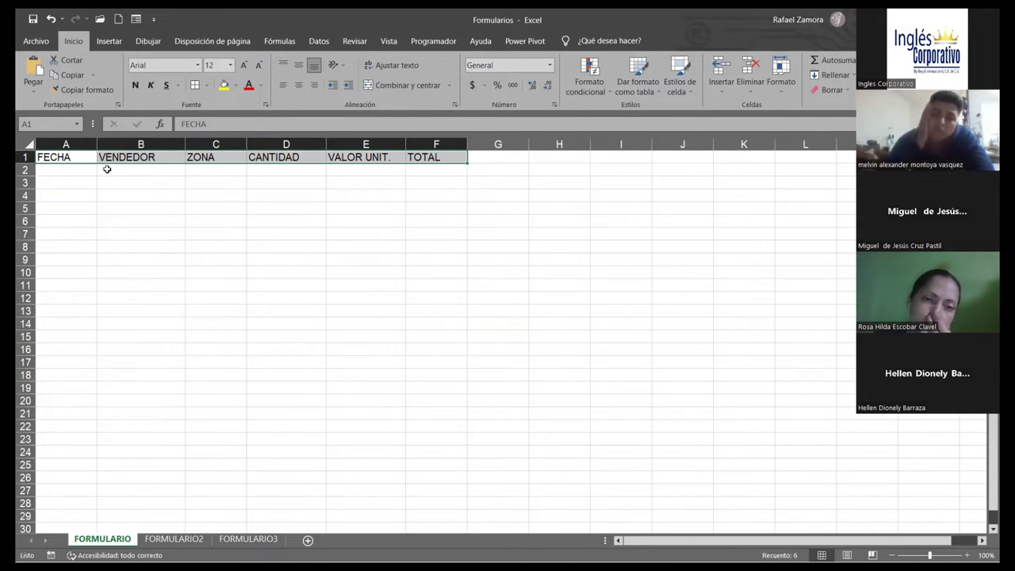
pyautogui.moveTo(81, 158); pyautogui.dragTo(431, 158)
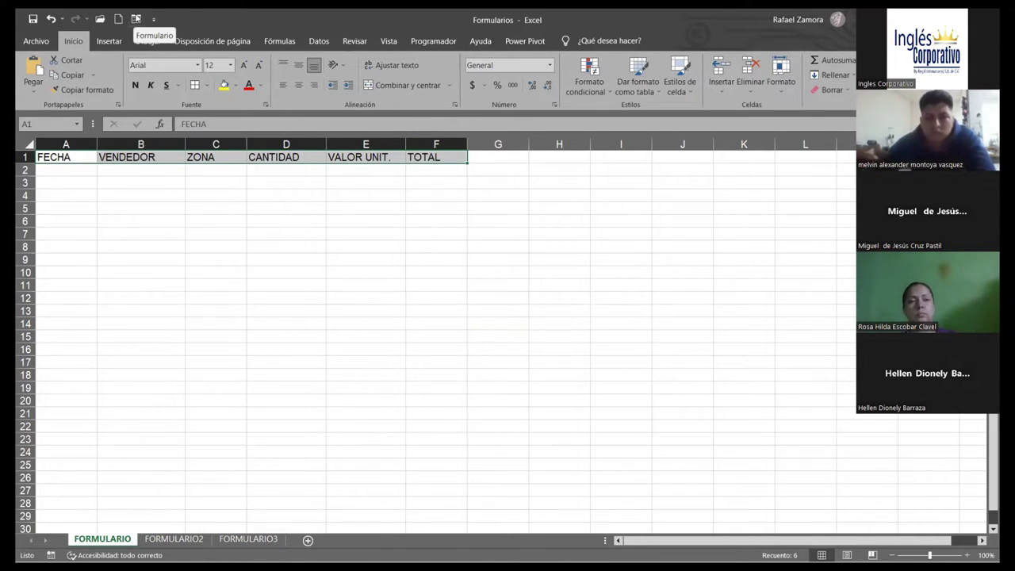
pyautogui.click(134, 22)
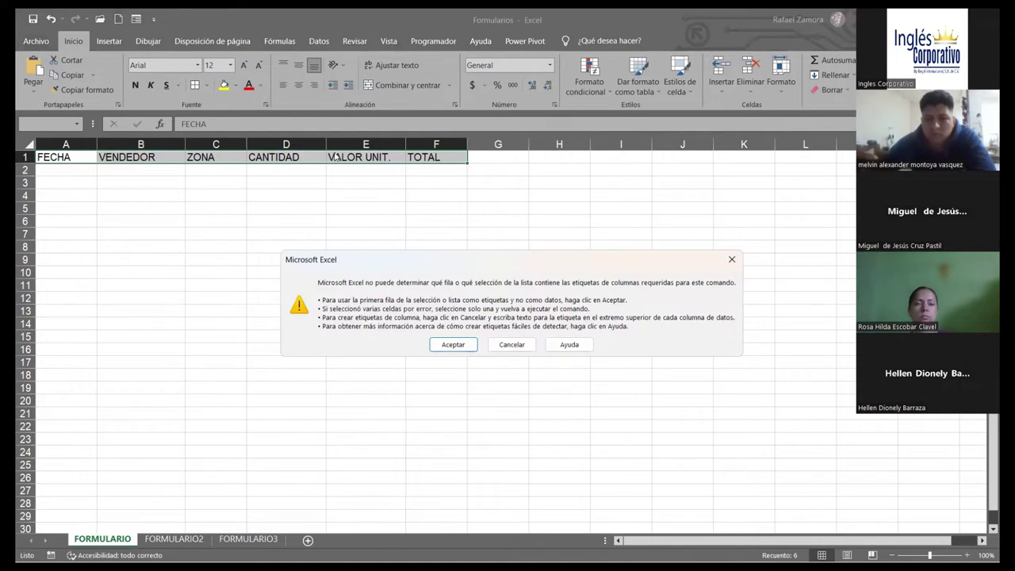
pyautogui.click(731, 259)
pyautogui.click(621, 234)
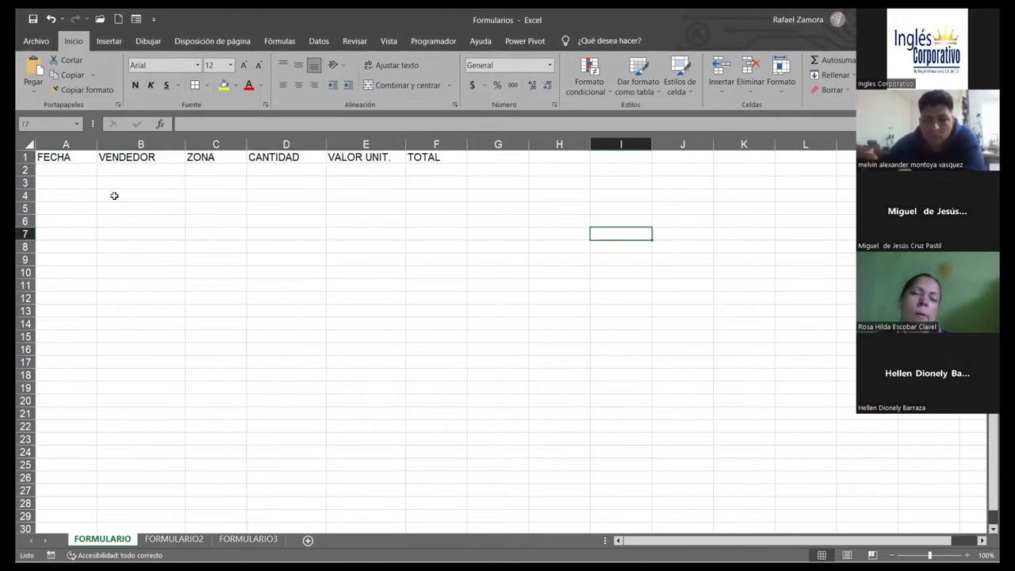
pyautogui.moveTo(70, 156); pyautogui.dragTo(435, 170)
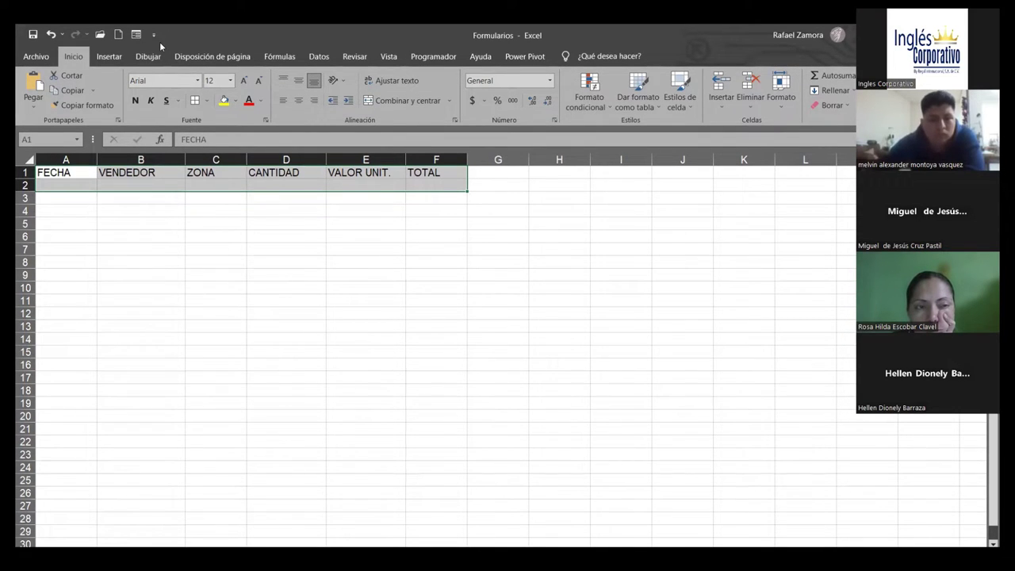
# Launch Formulario from the quick access toolbar and accept row 1 as column labels.
pyautogui.click(136, 34)
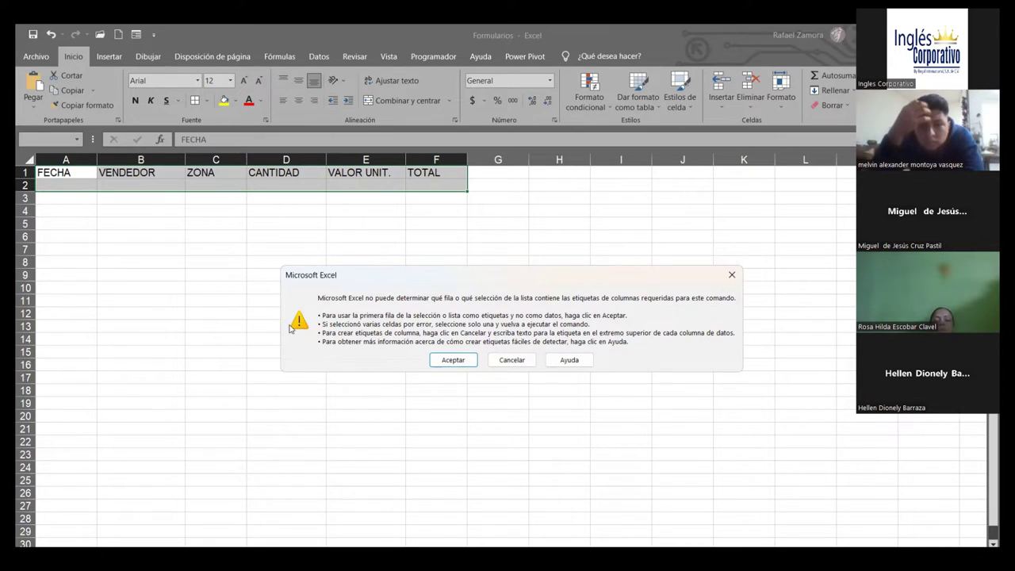
pyautogui.click(452, 360)
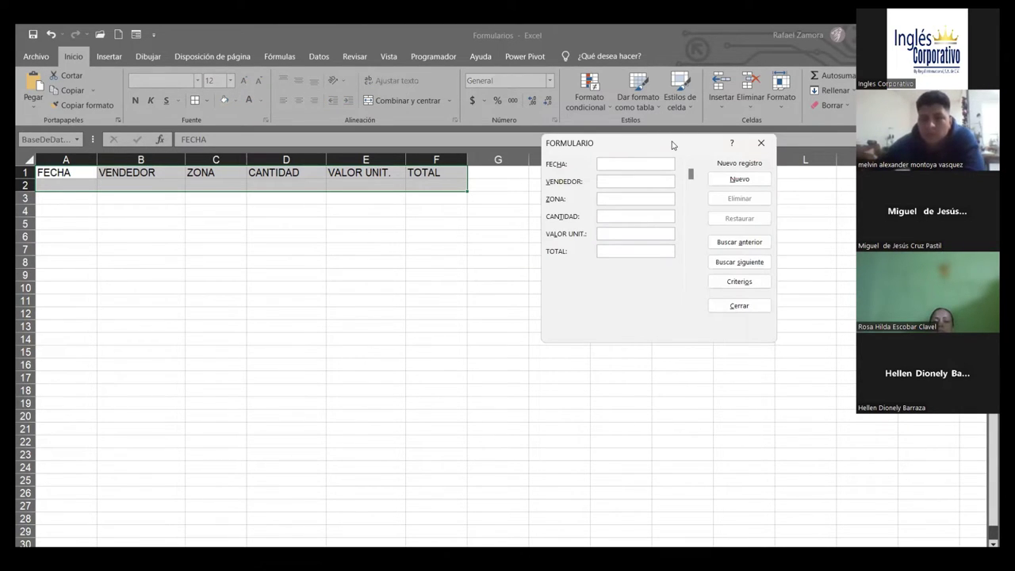
# Enter FECHA 1-1-23, the seller's name, ZONA Centro, CANTIDAD 25 and VALOR UNIT. 5 in the form.
pyautogui.moveTo(672, 145); pyautogui.dragTo(602, 178)
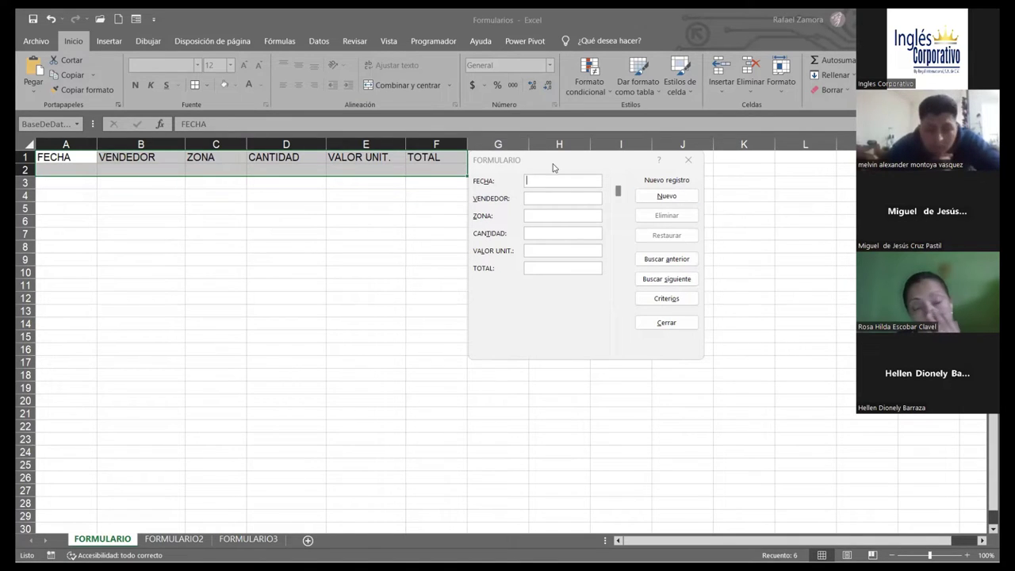
pyautogui.click(535, 179)
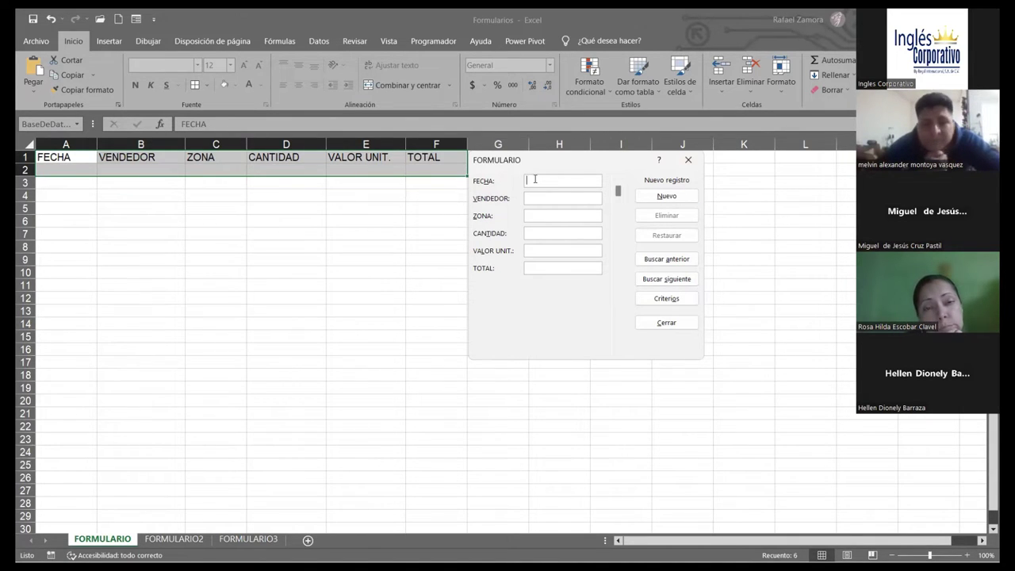
pyautogui.write('1-1')
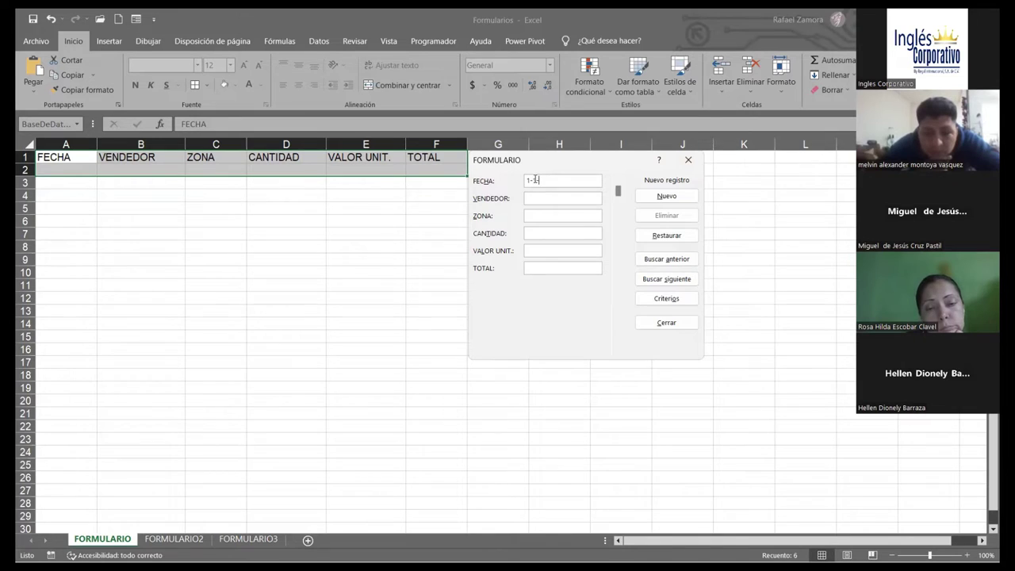
pyautogui.write('3')
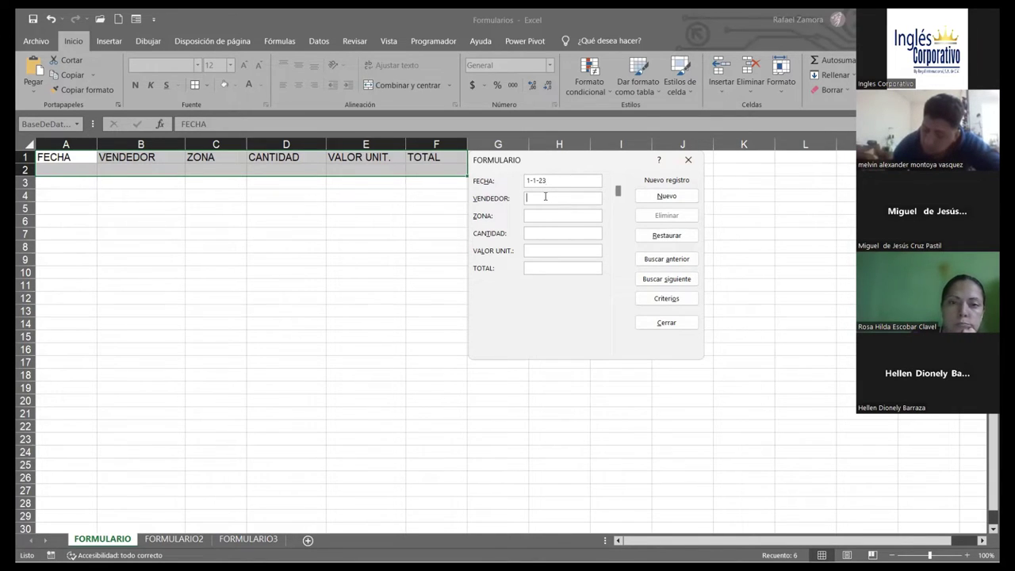
pyautogui.write('Juan')
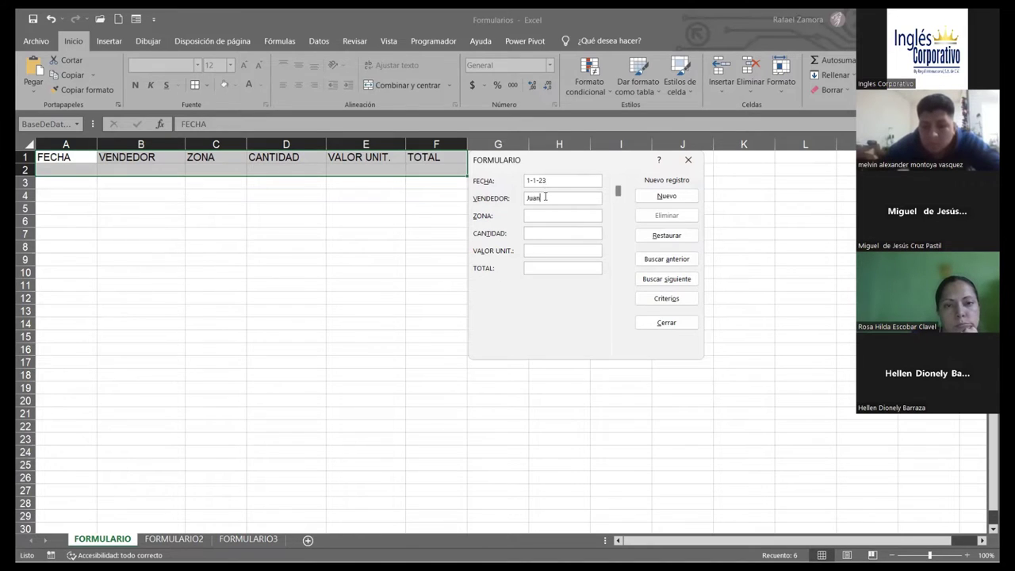
pyautogui.write(' Antonio')
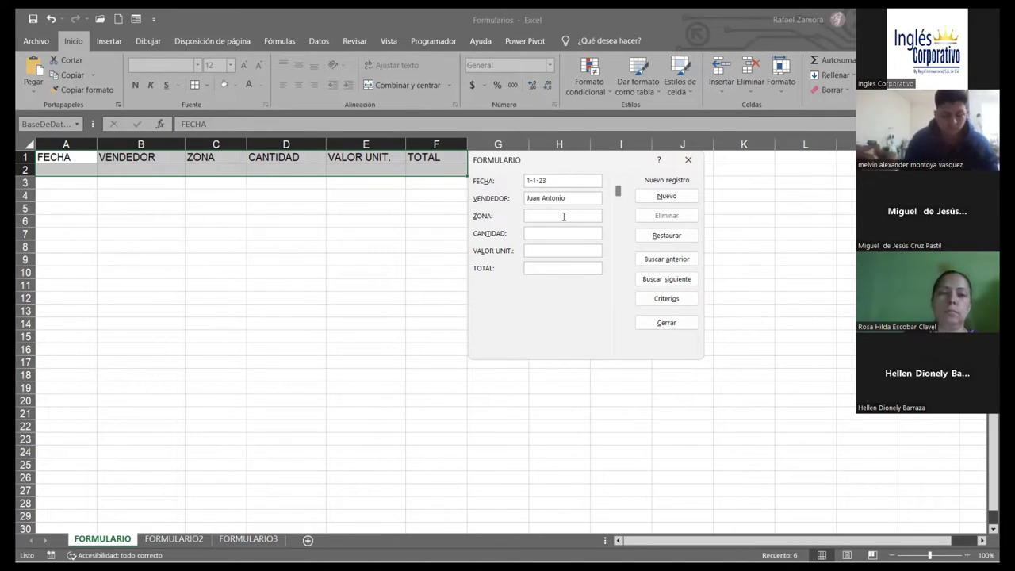
pyautogui.write('Cent')
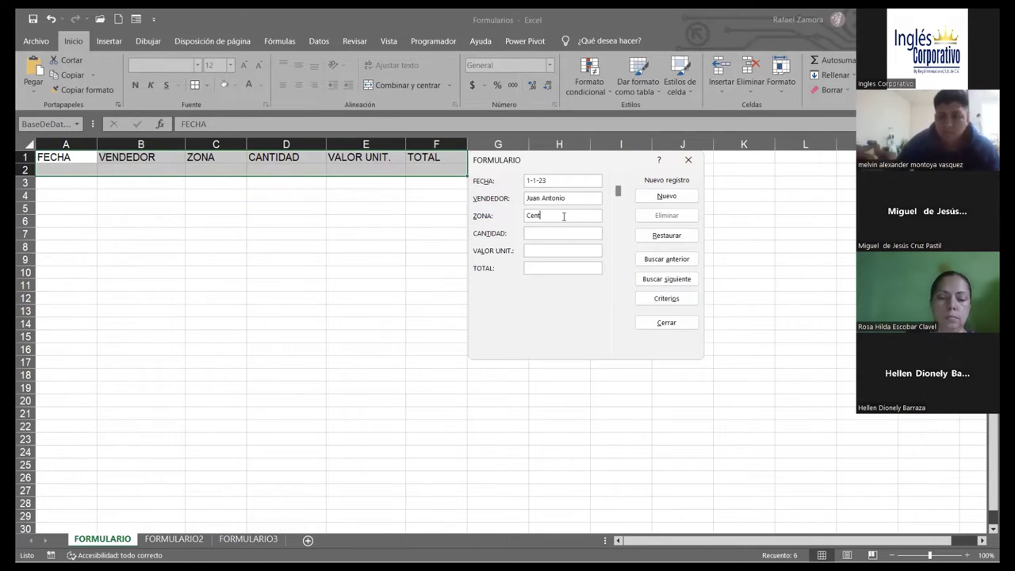
pyautogui.write('ro')
pyautogui.click(556, 233)
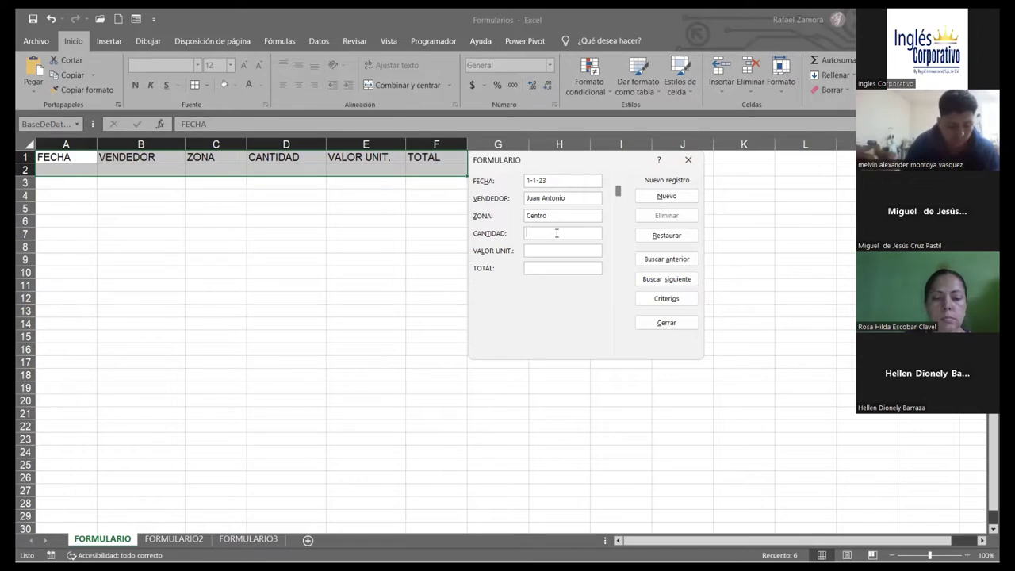
pyautogui.write('25')
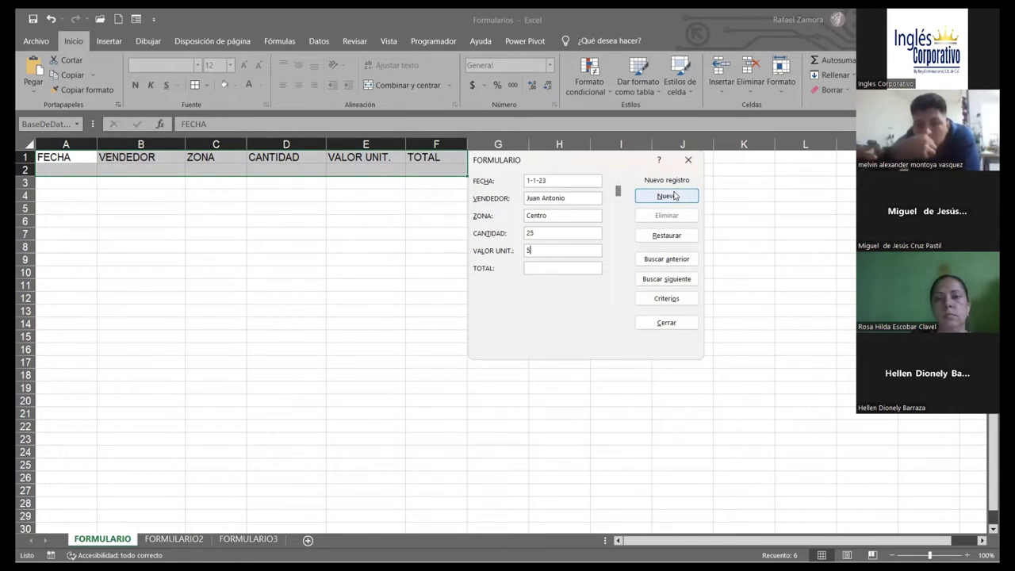
# Save the first record, then enter and save 12/2/2023, Paracentral, quantity 50, unit value 9.
pyautogui.click(674, 196)
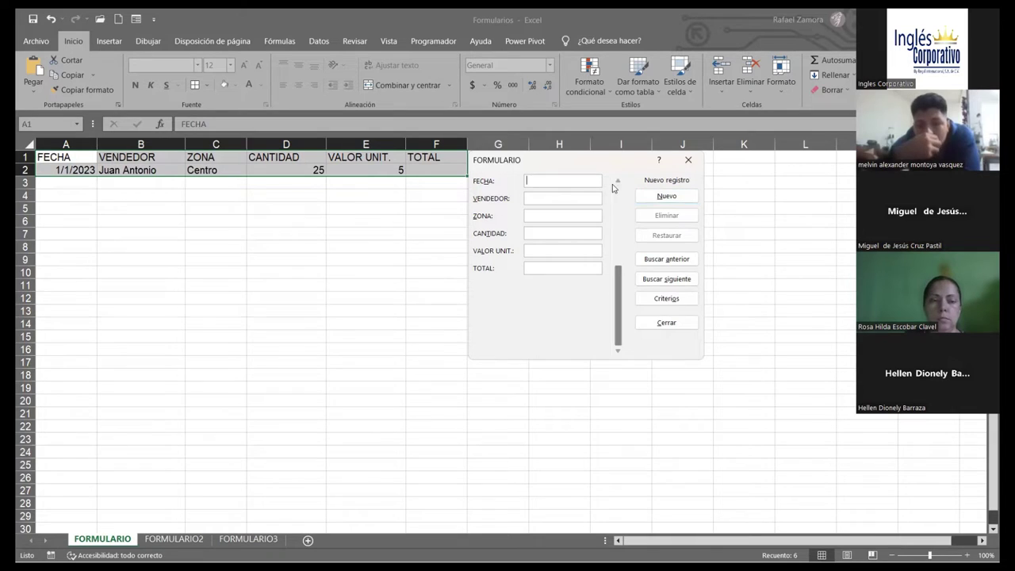
pyautogui.moveTo(617, 183)
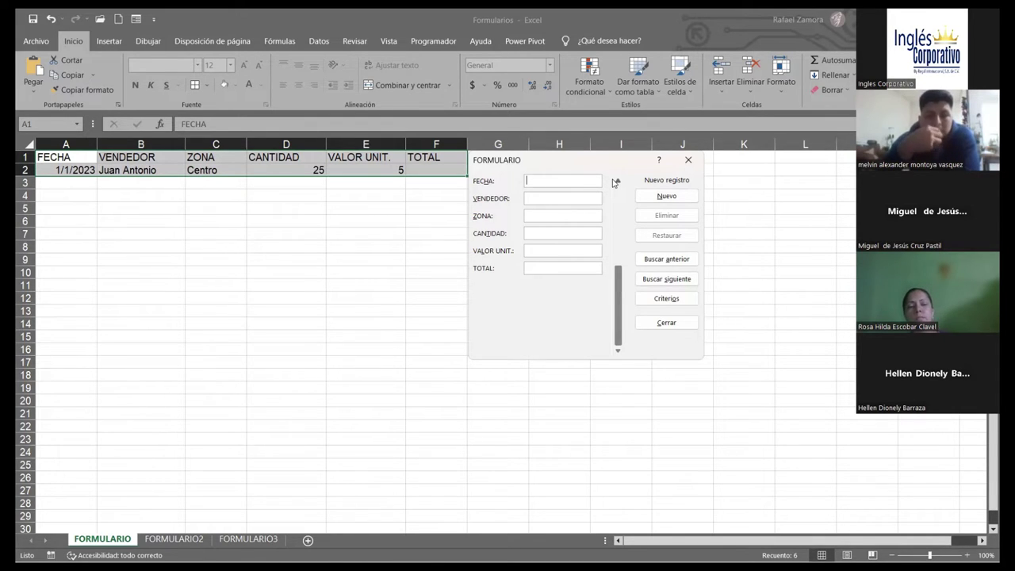
pyautogui.write('12-2-2')
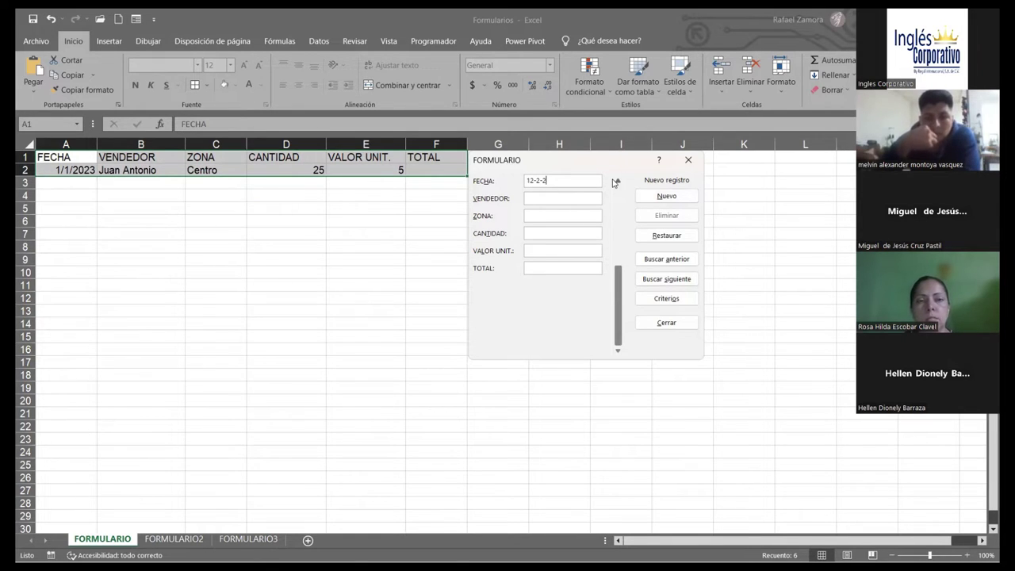
pyautogui.write('3')
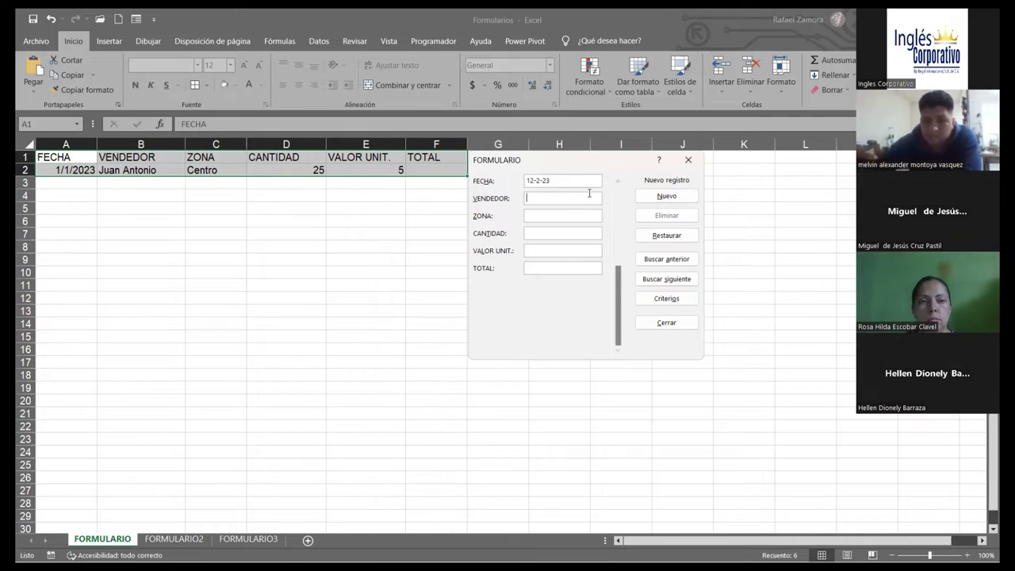
pyautogui.click(583, 199)
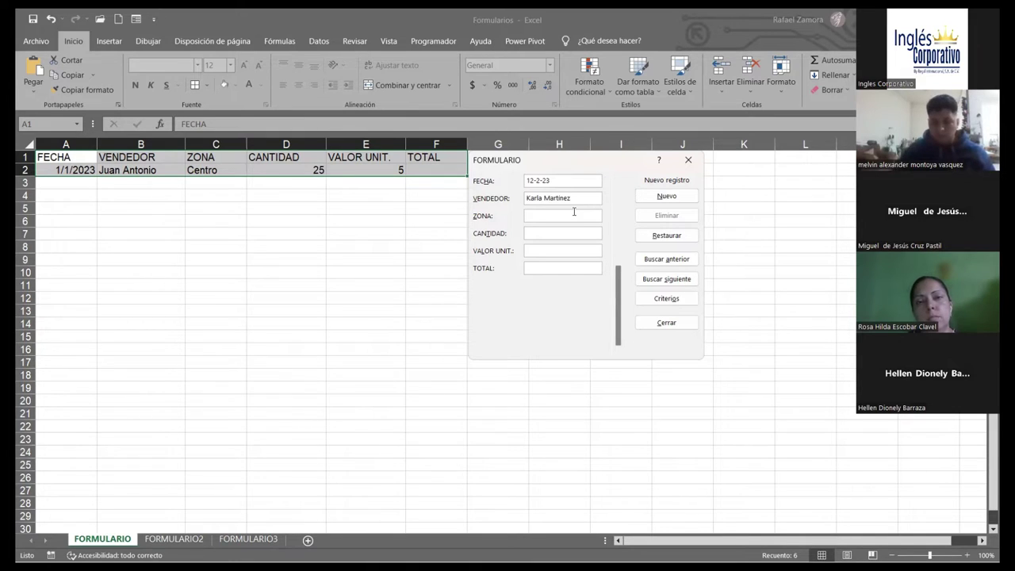
pyautogui.write('Paracentral')
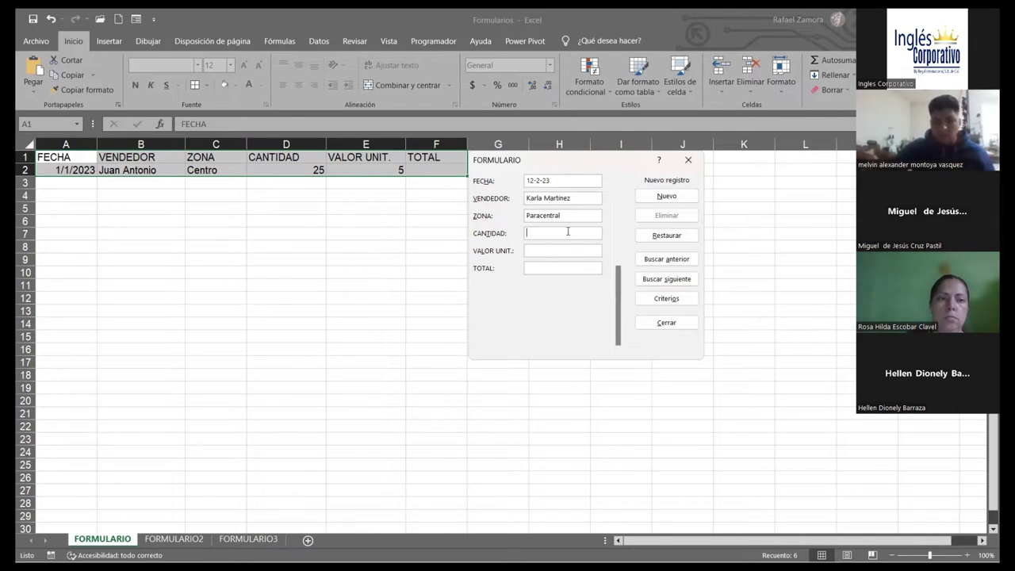
pyautogui.write('50')
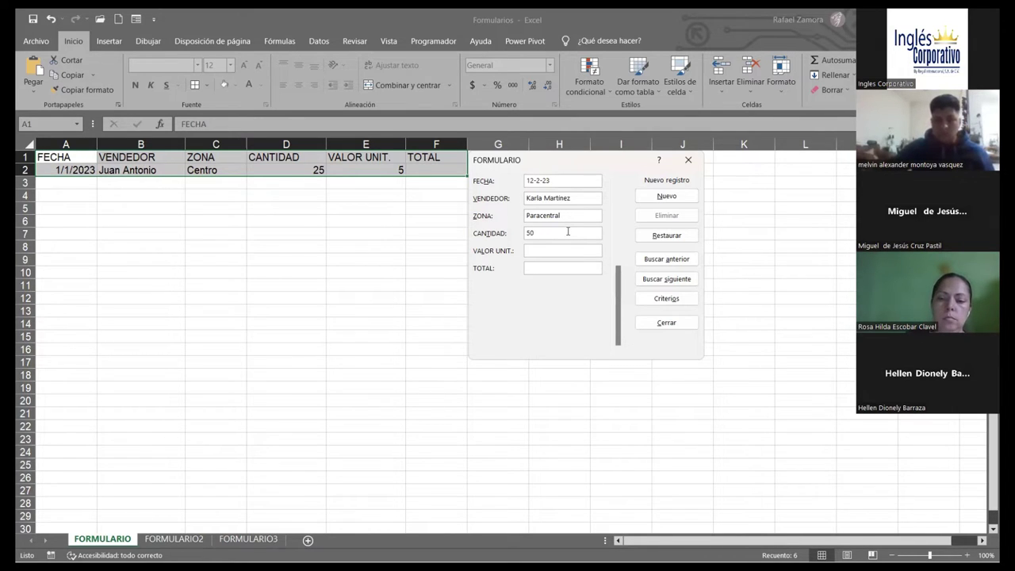
pyautogui.press('Tab')
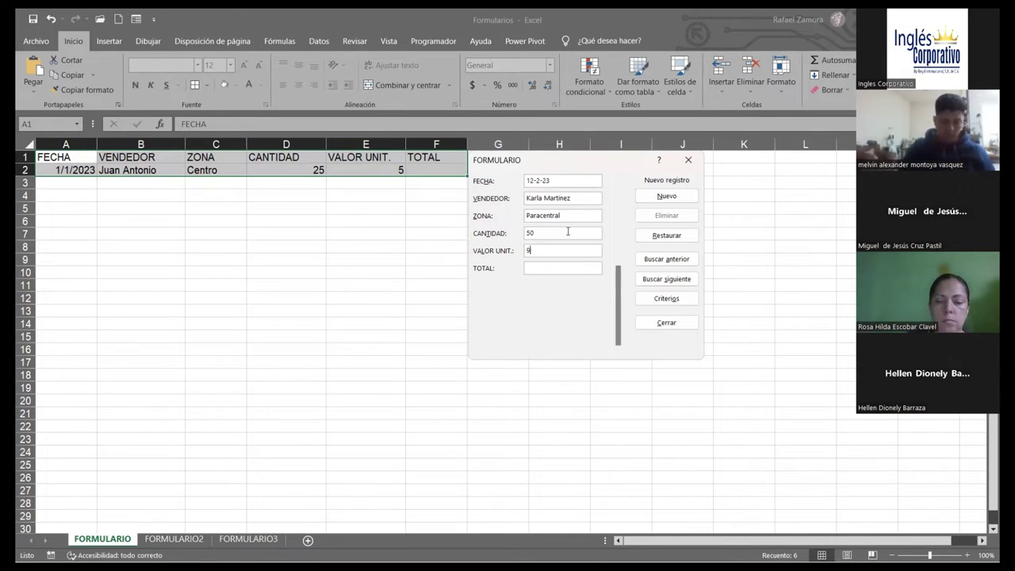
pyautogui.click(666, 196)
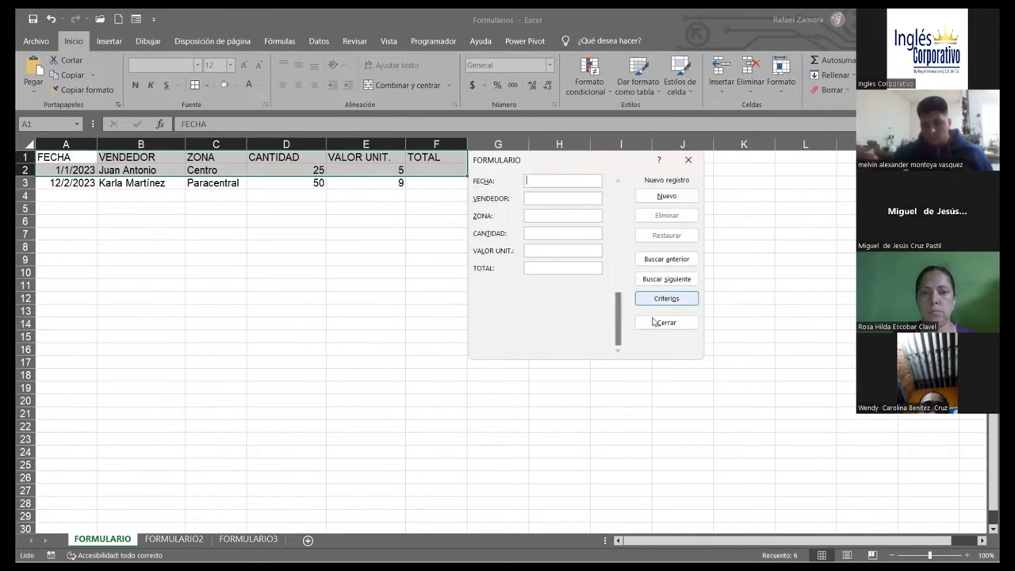
# Close the data form and select the table's data rows.
pyautogui.click(659, 324)
pyautogui.click(650, 324)
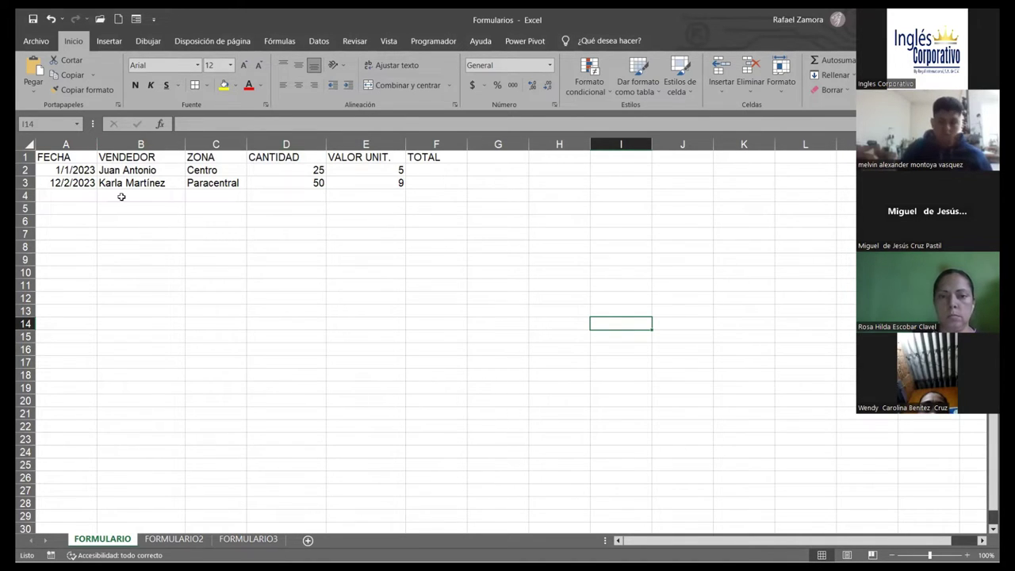
pyautogui.click(464, 171)
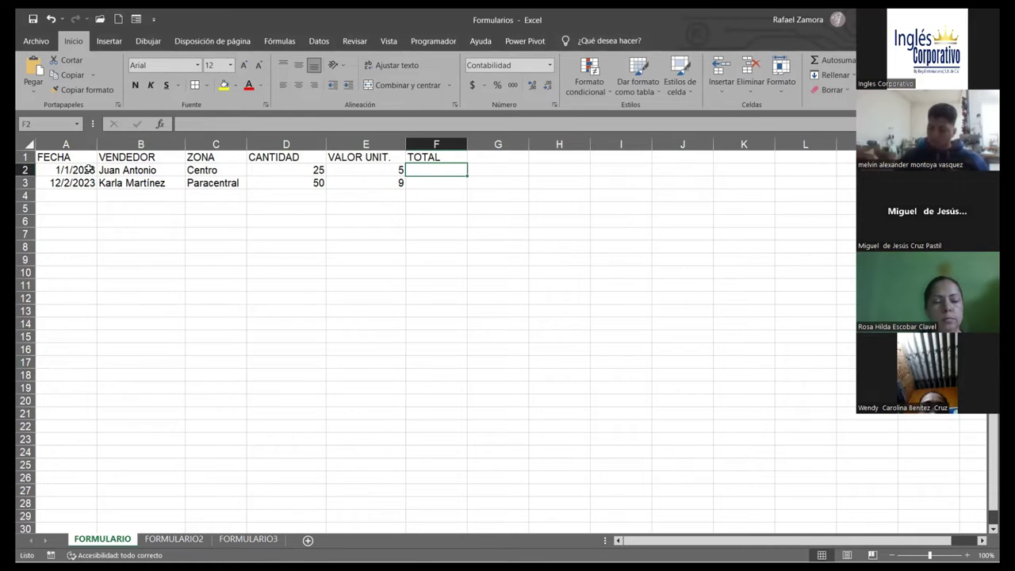
pyautogui.moveTo(70, 165)
pyautogui.mouseDown()
pyautogui.moveTo(402, 184)
pyautogui.moveTo(466, 341)
pyautogui.mouseUp()
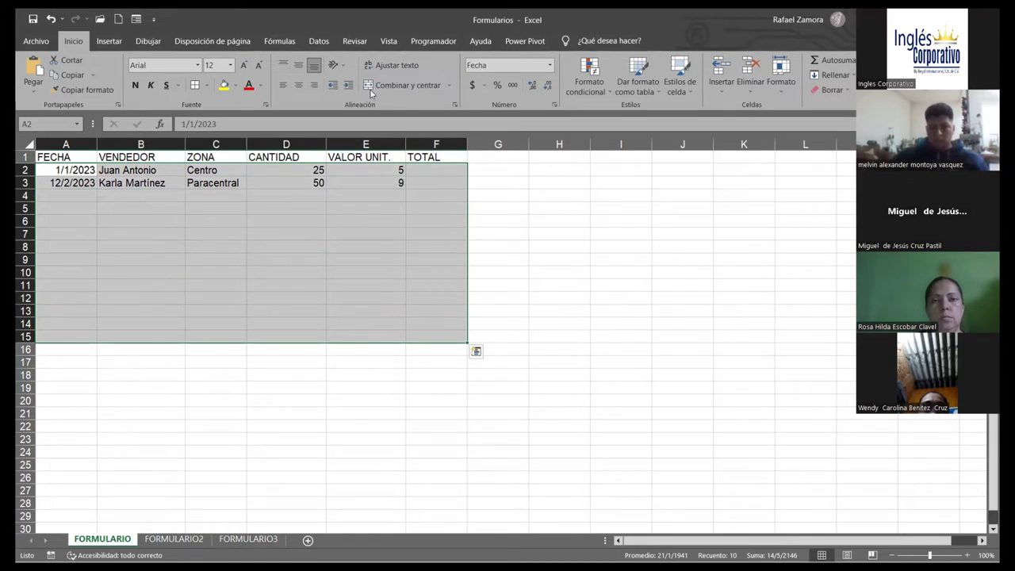
# Centre the data rows and format the VALOR UNIT. cells as Contabilidad ($5.00, $9.00).
pyautogui.click(298, 85)
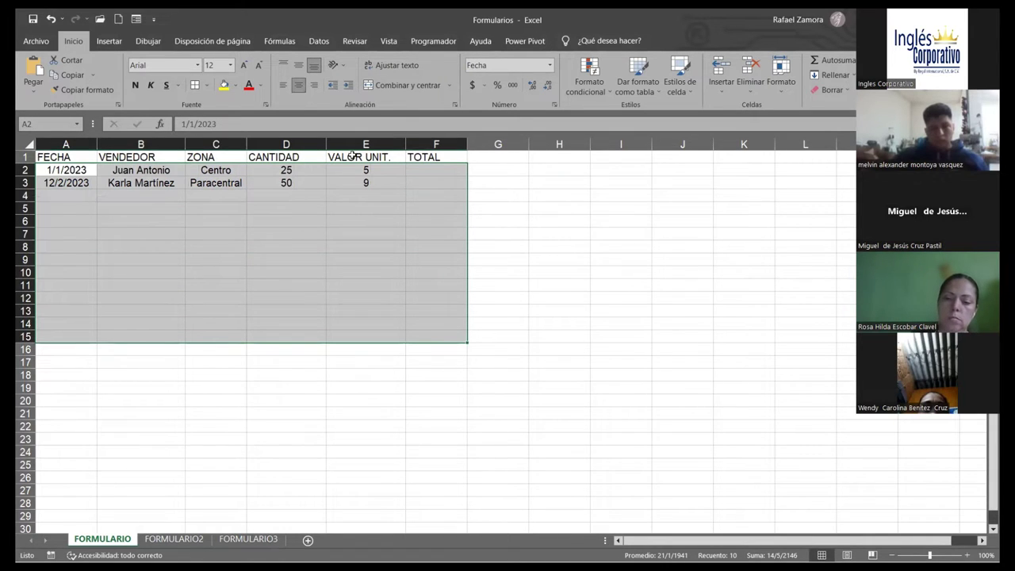
pyautogui.click(382, 243)
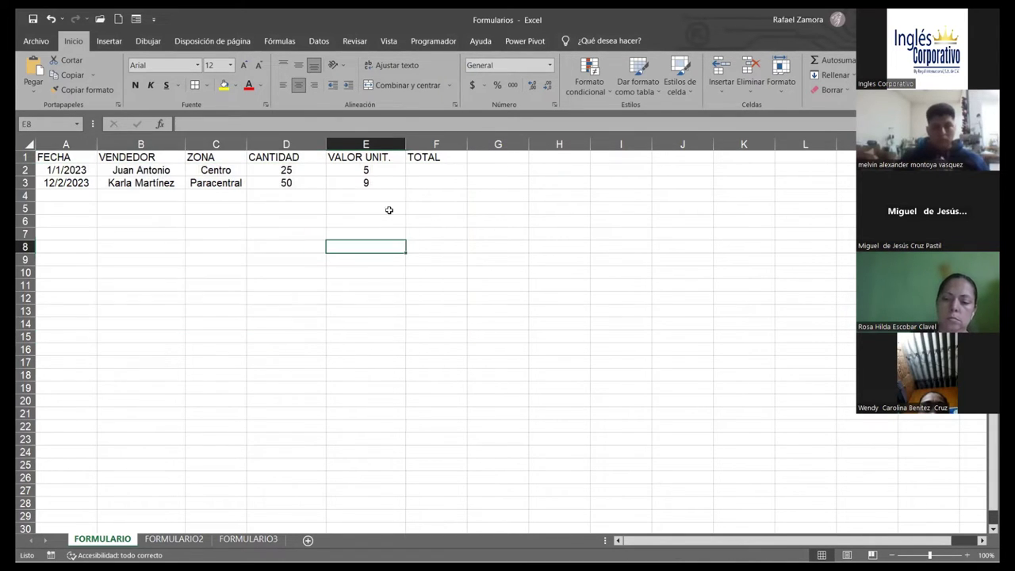
pyautogui.click(386, 168)
pyautogui.moveTo(381, 259); pyautogui.dragTo(381, 320)
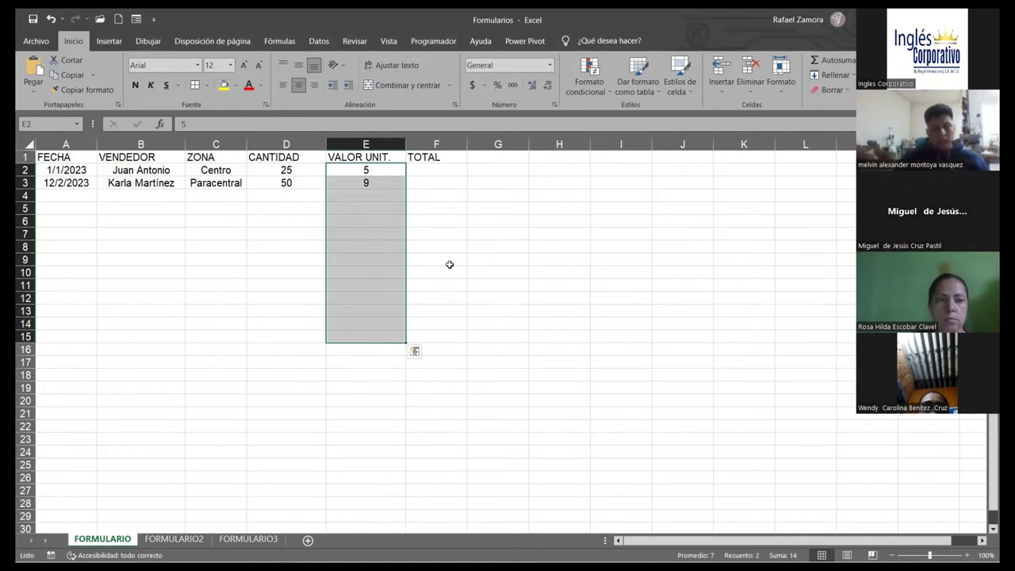
pyautogui.click(473, 85)
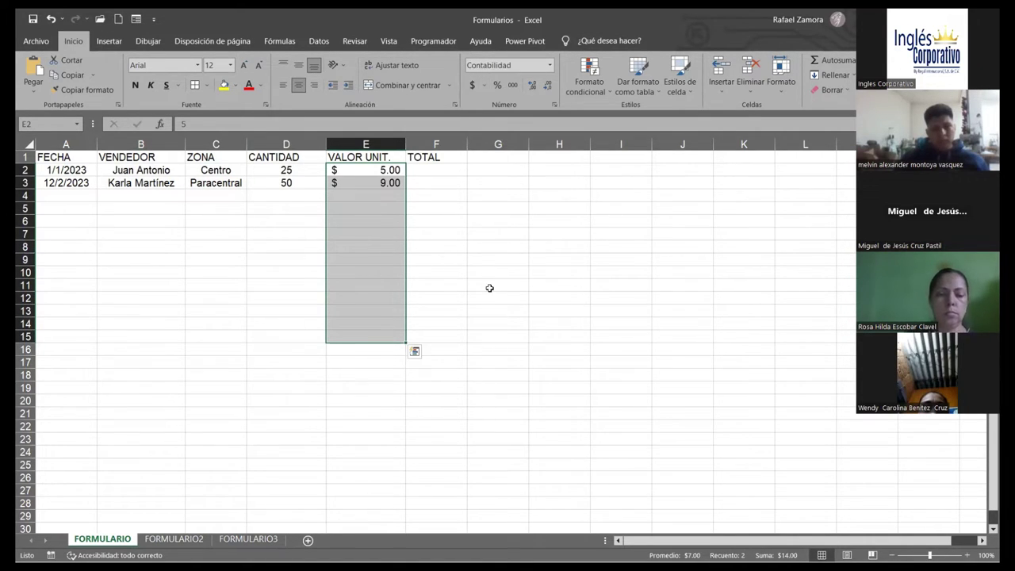
pyautogui.click(489, 288)
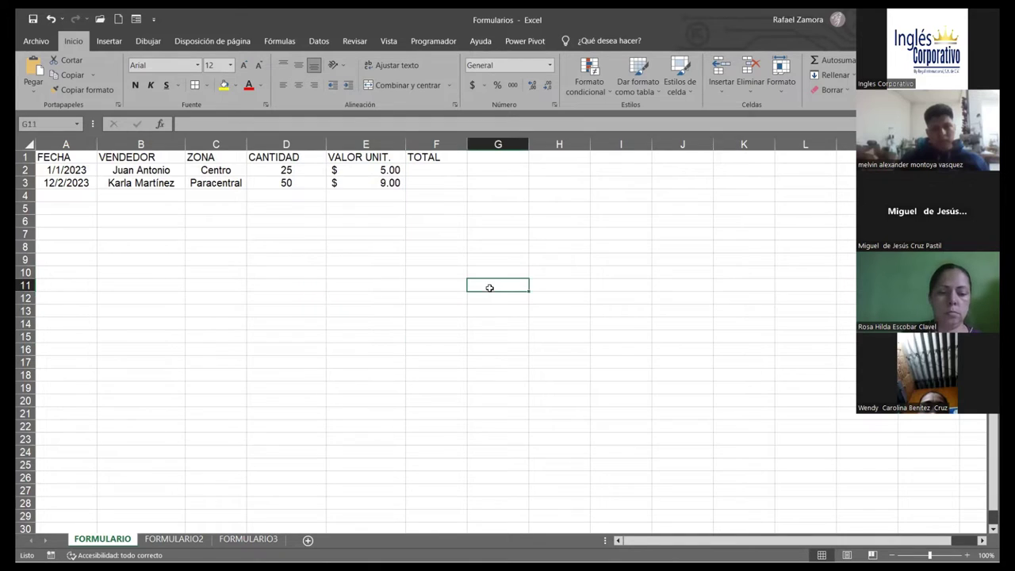
# Enter =D2*E2 in F2 and fill it down to F3, giving $125.00 and $450.00.
pyautogui.click(431, 174)
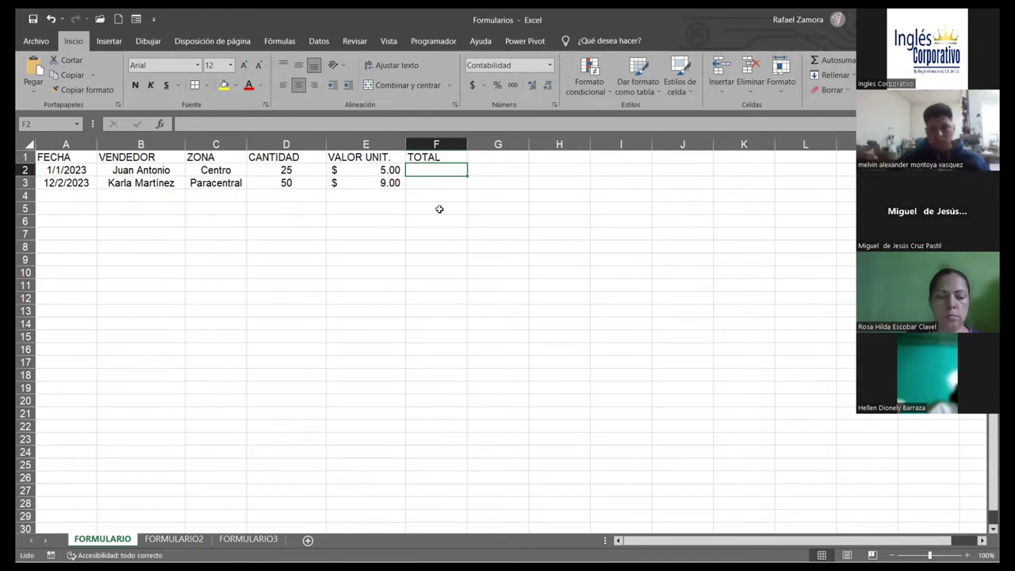
pyautogui.write('=')
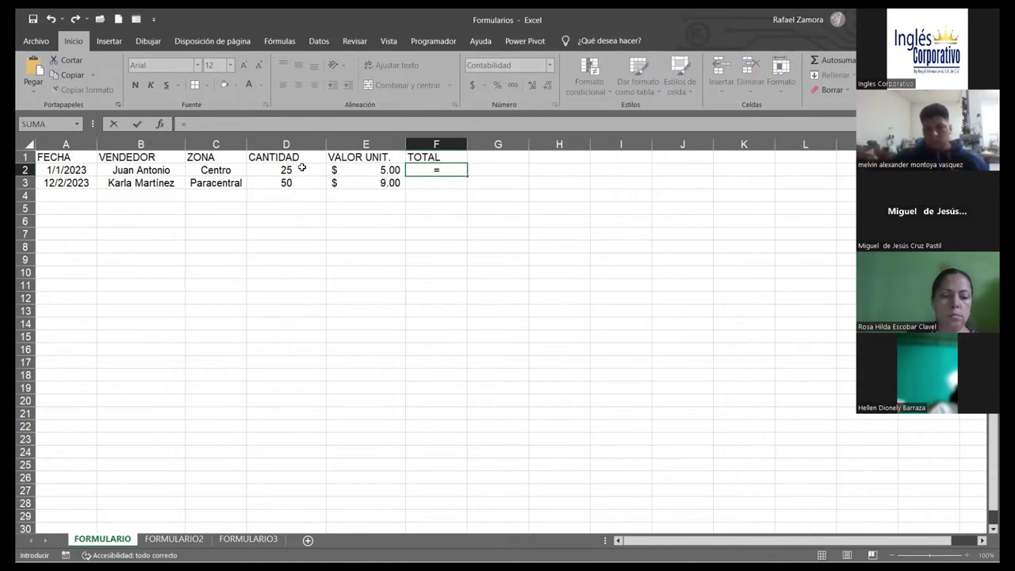
pyautogui.click(302, 168)
pyautogui.write('*')
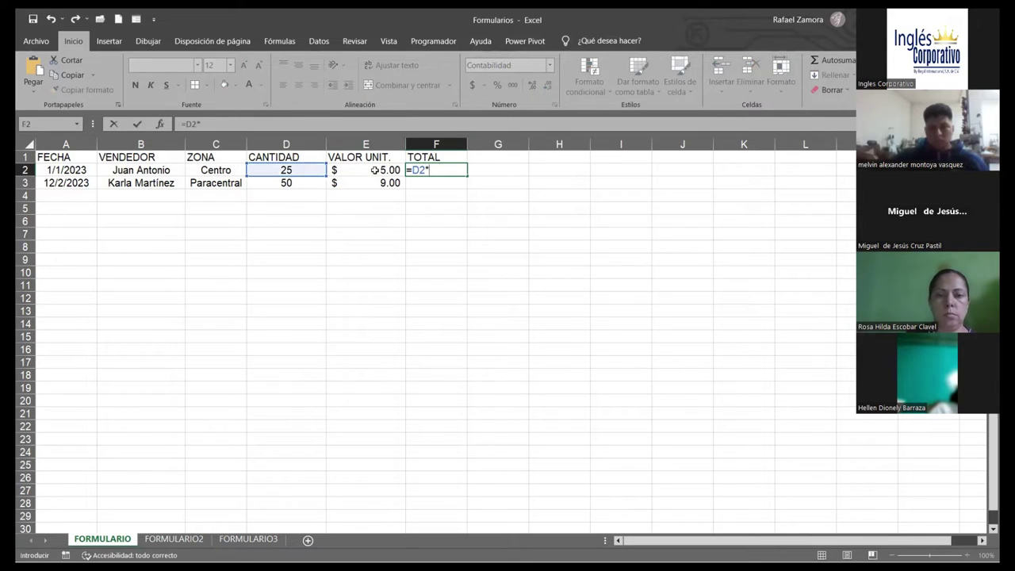
pyautogui.click(373, 170)
pyautogui.press('Return')
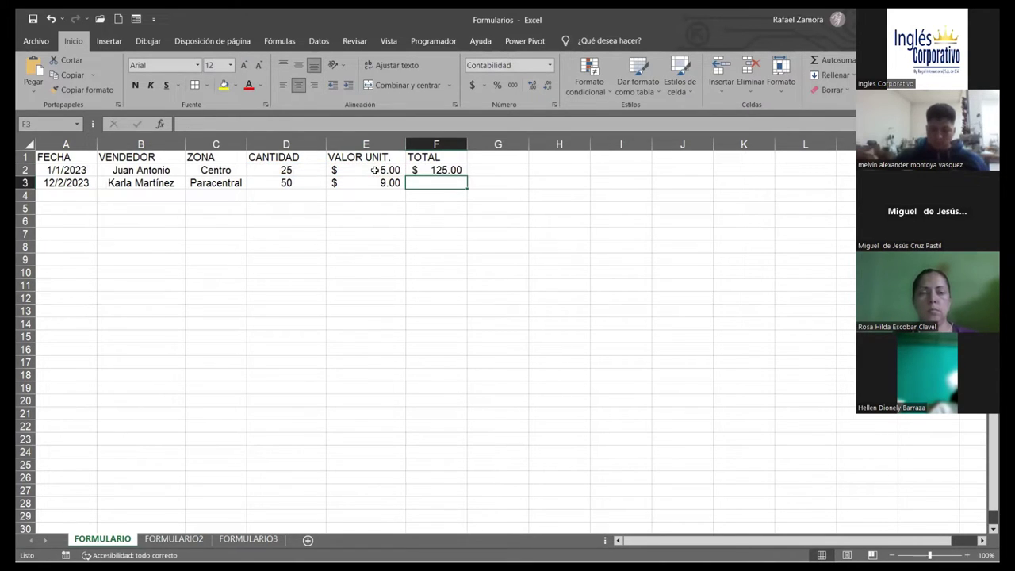
pyautogui.click(444, 169)
pyautogui.moveTo(467, 176); pyautogui.dragTo(467, 183)
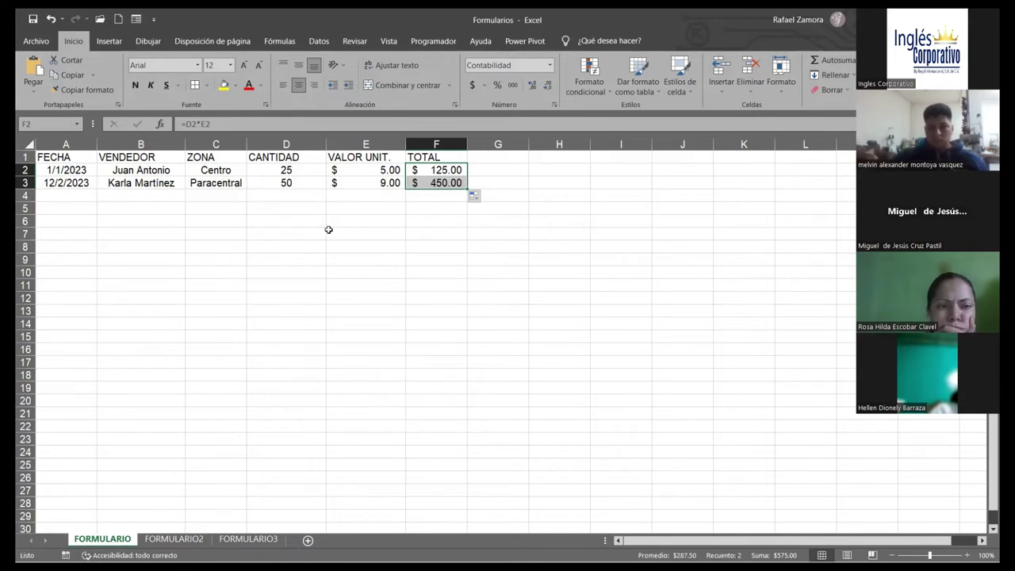
pyautogui.click(402, 310)
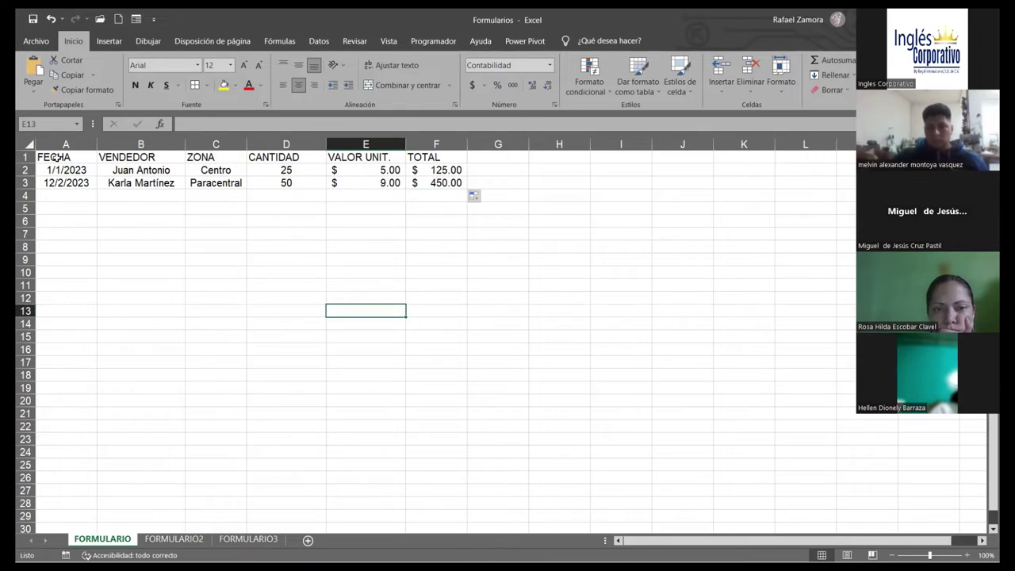
# Center the FECHA–TOTAL header cells and give them a light blue fill.
pyautogui.moveTo(57, 157); pyautogui.dragTo(444, 157)
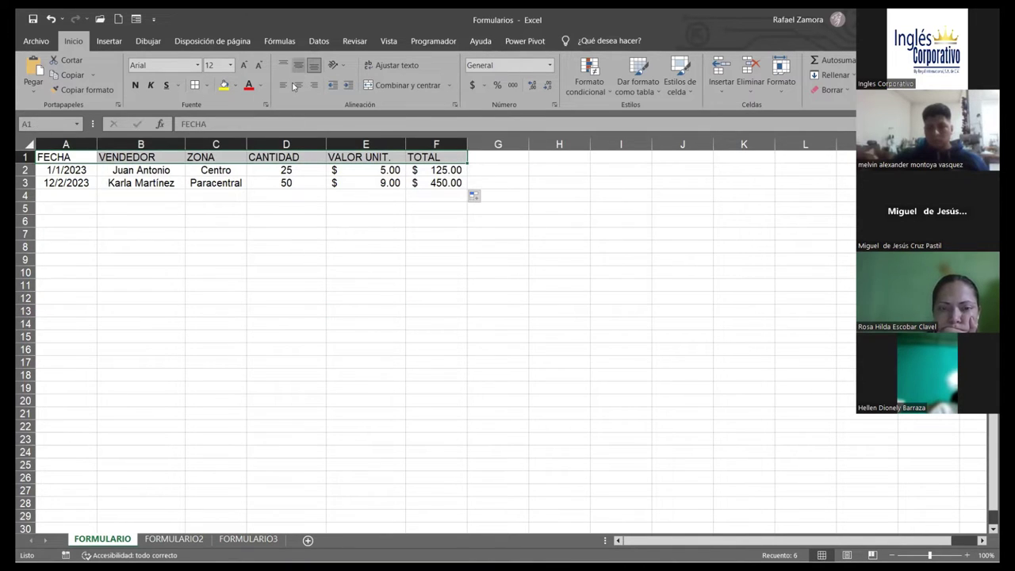
pyautogui.click(298, 86)
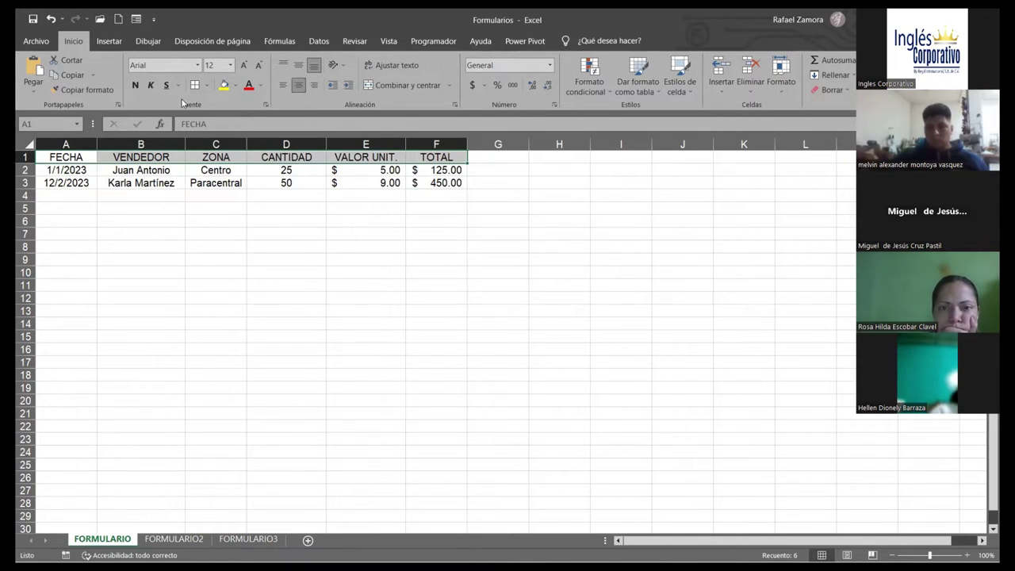
pyautogui.click(236, 86)
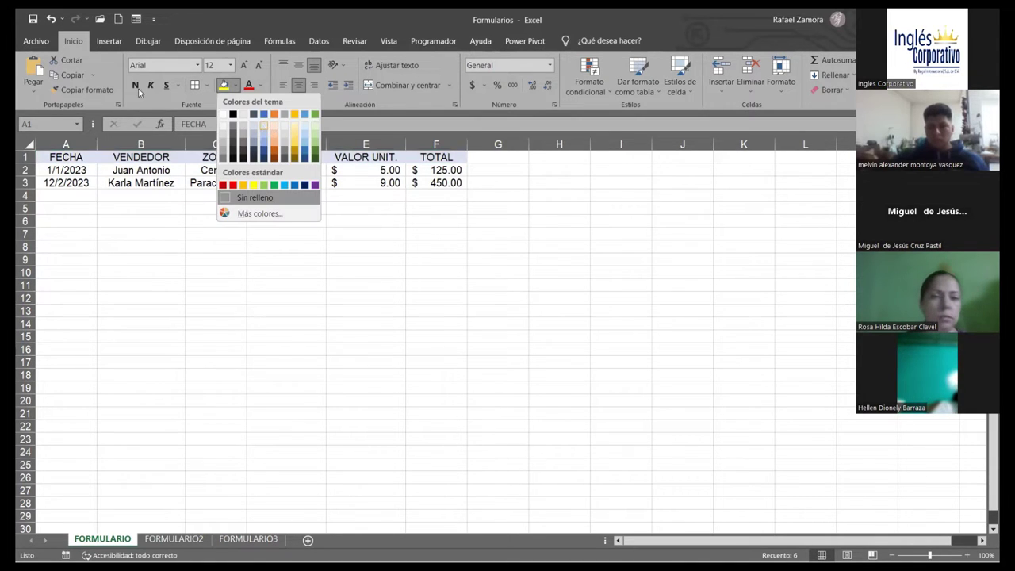
pyautogui.click(265, 129)
pyautogui.click(374, 264)
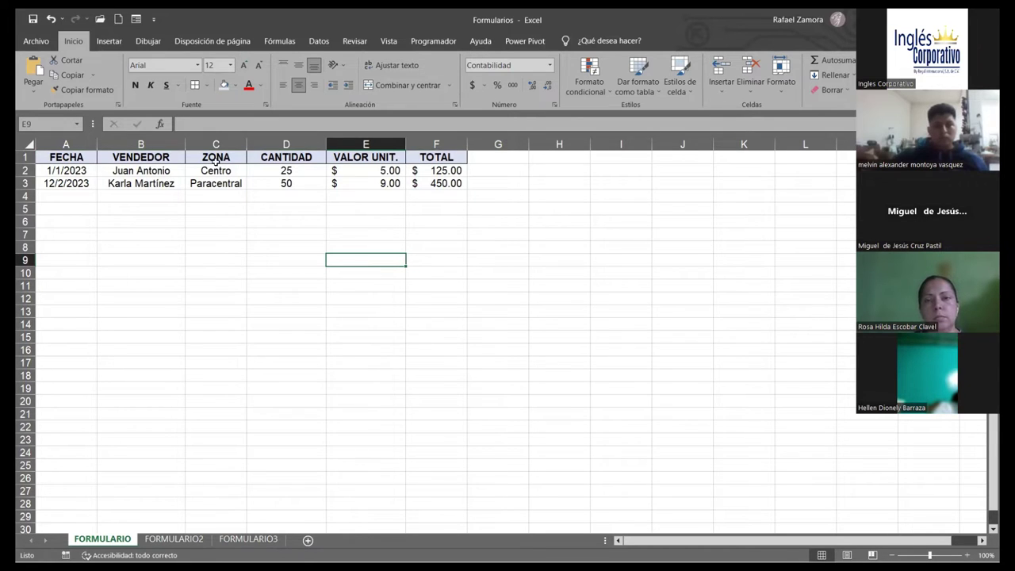
# Left-align the seller names in column B and the zone entries in column C.
pyautogui.moveTo(158, 170); pyautogui.dragTo(164, 337)
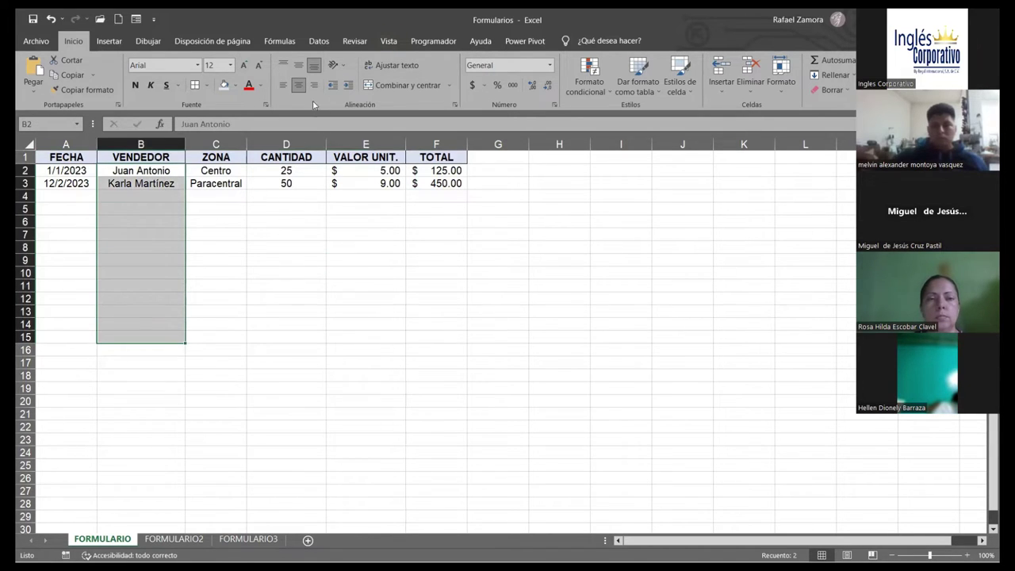
pyautogui.click(298, 85)
pyautogui.click(407, 248)
pyautogui.moveTo(221, 173); pyautogui.dragTo(217, 290)
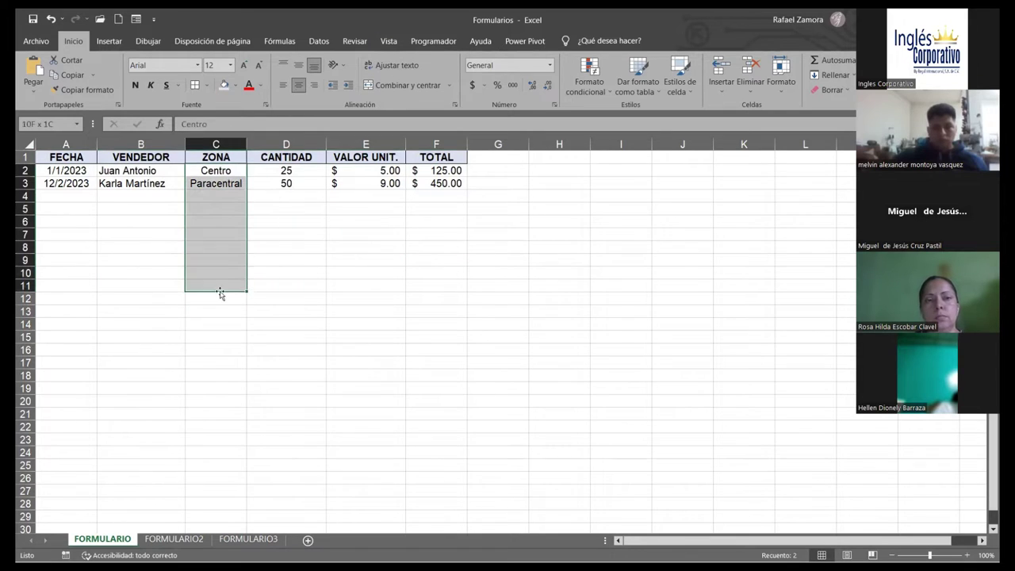
pyautogui.click(300, 84)
pyautogui.click(566, 293)
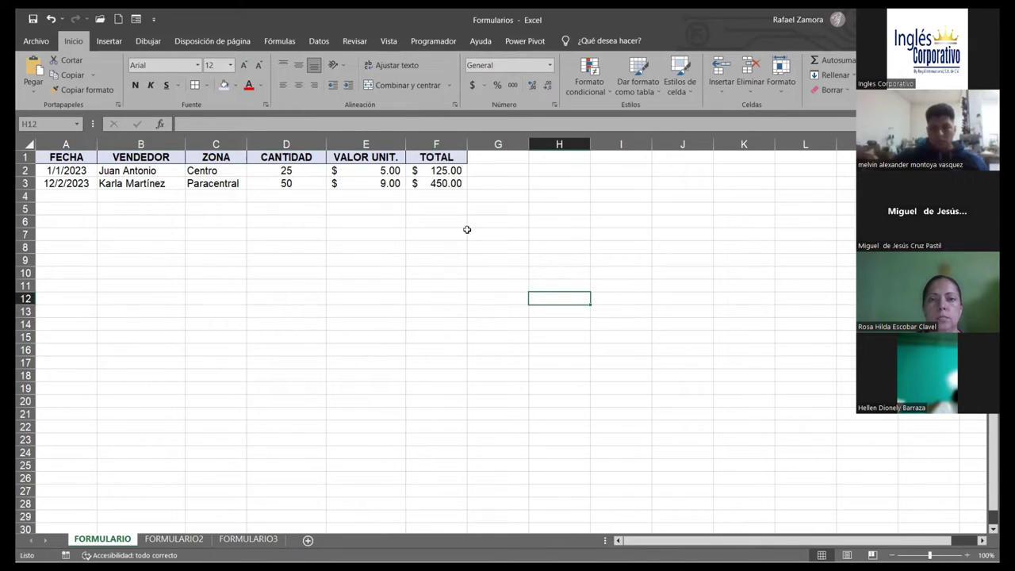
# Select the header row A1:F1 and open the data form on its first record.
pyautogui.click(87, 181)
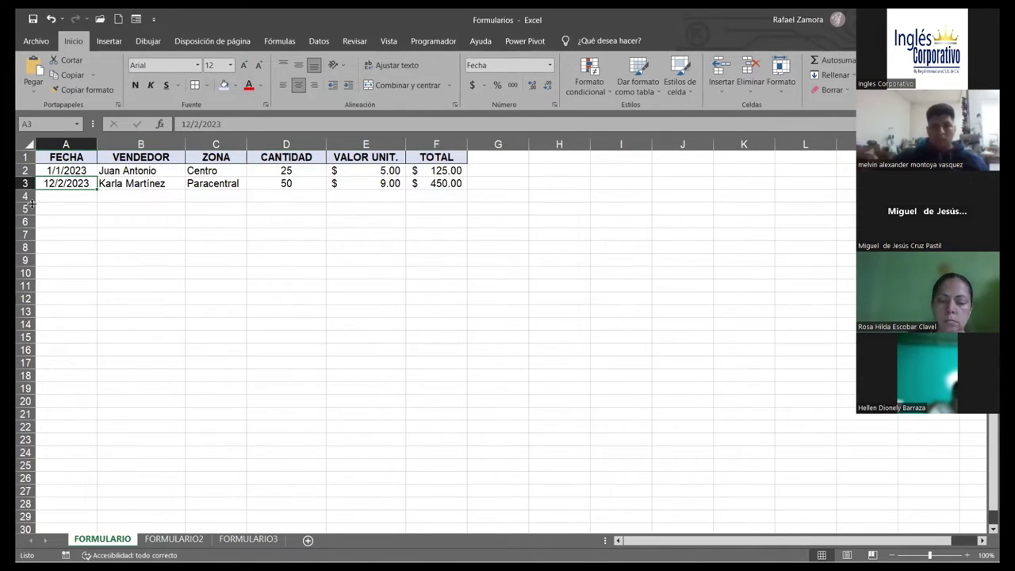
pyautogui.moveTo(66, 156); pyautogui.dragTo(433, 155)
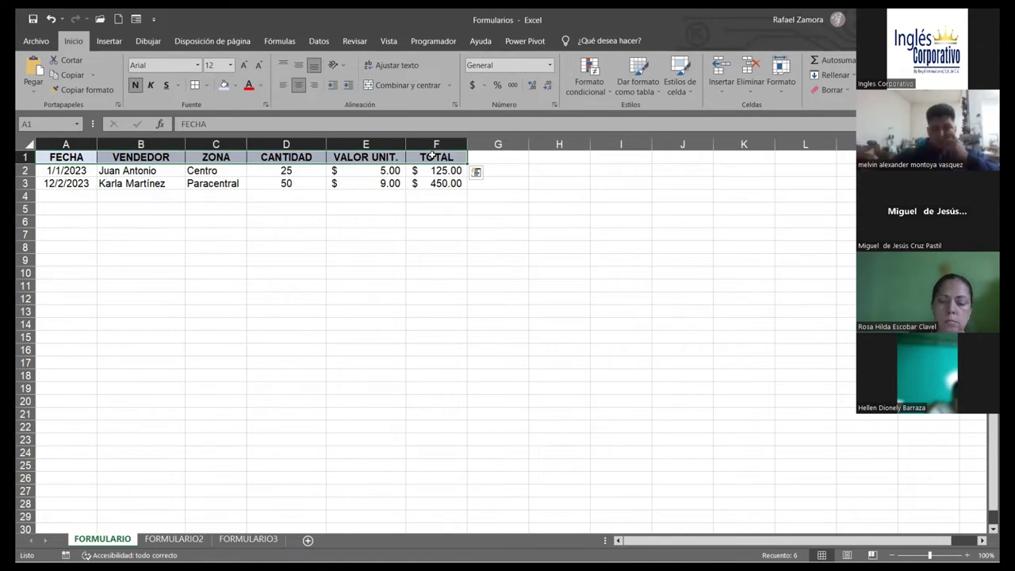
pyautogui.click(137, 18)
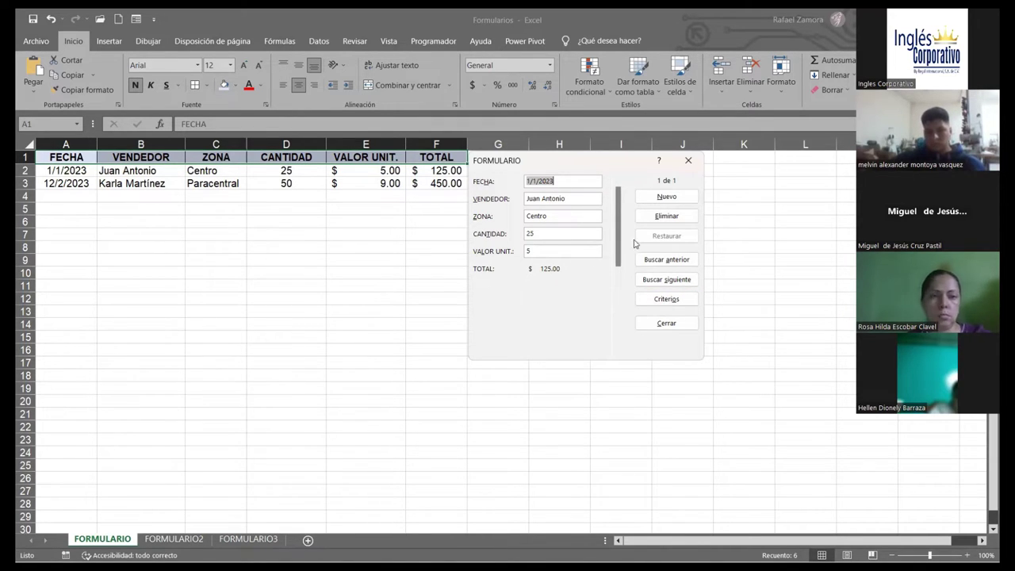
pyautogui.moveTo(617, 267)
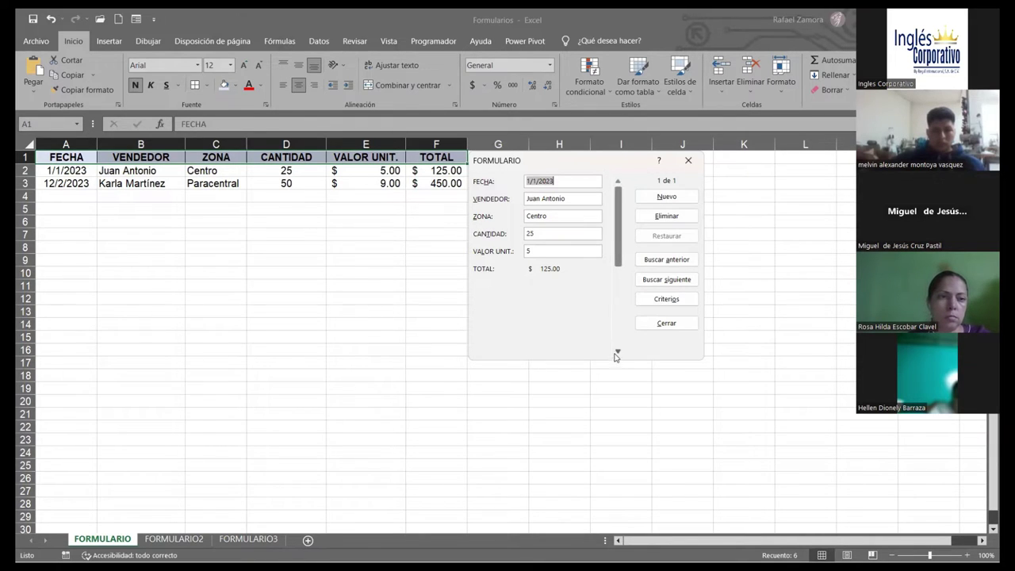
# Enter date 2-10-23, a seller's name, zone Occidente, quantity 15 and unit price 7 in the form.
pyautogui.click(617, 351)
pyautogui.moveTo(616, 284); pyautogui.dragTo(627, 202)
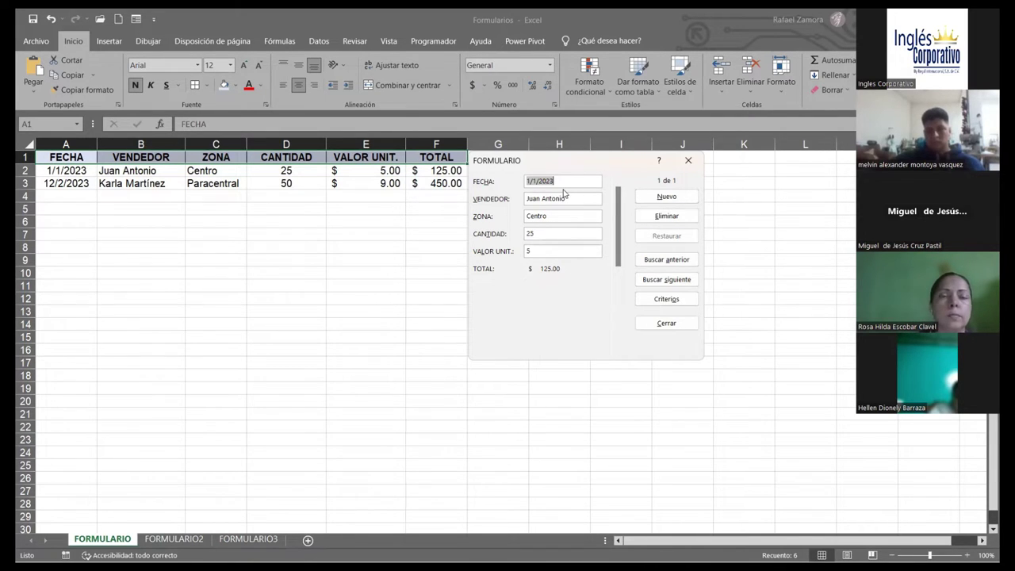
pyautogui.write('2-10')
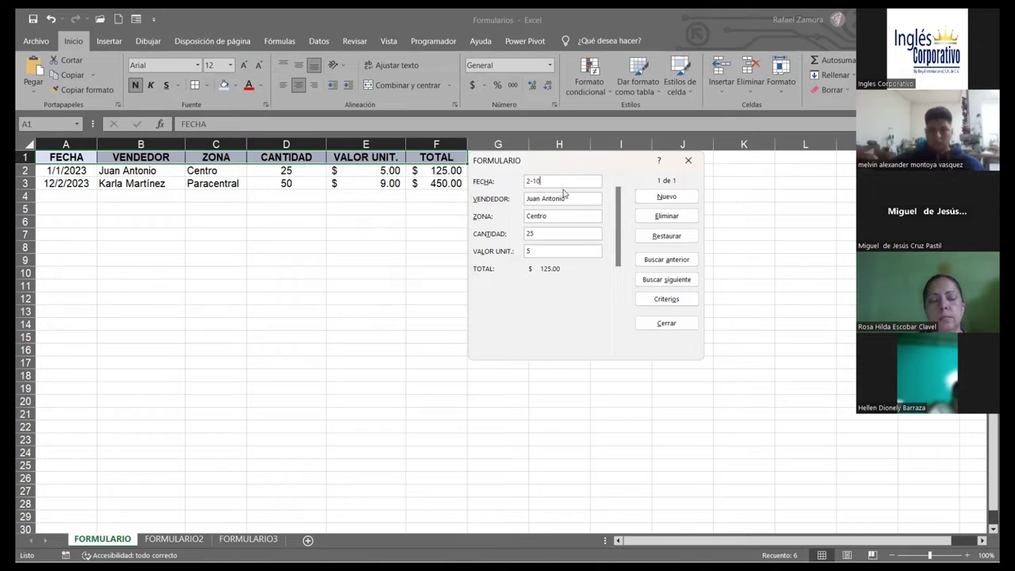
pyautogui.write('-23')
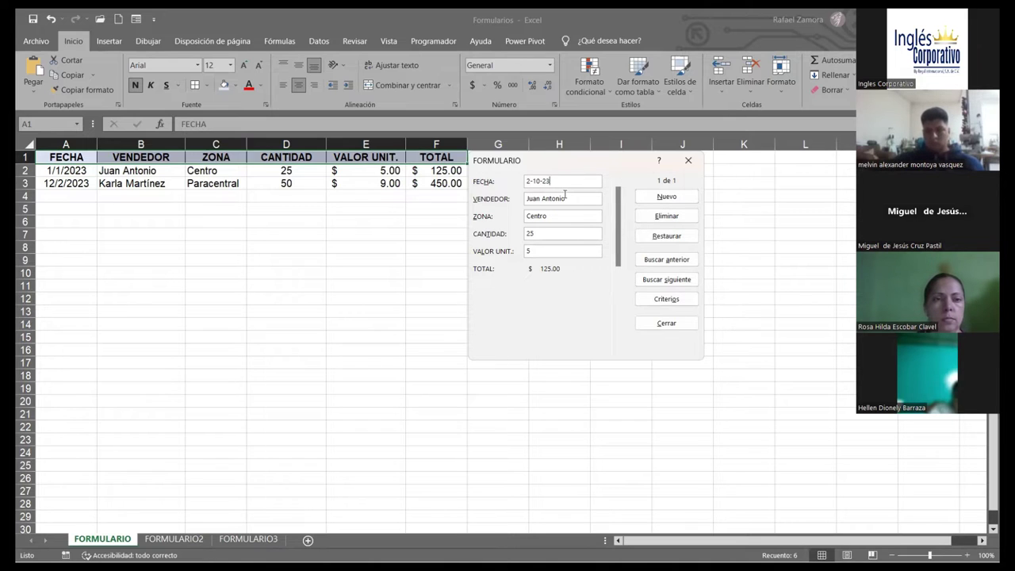
pyautogui.press('Tab')
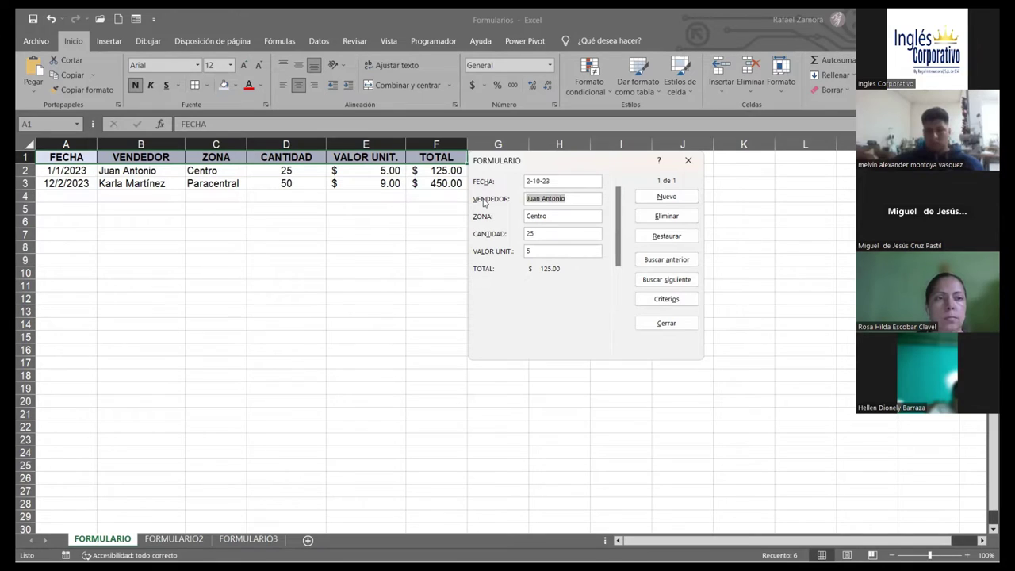
pyautogui.write('Roberto ')
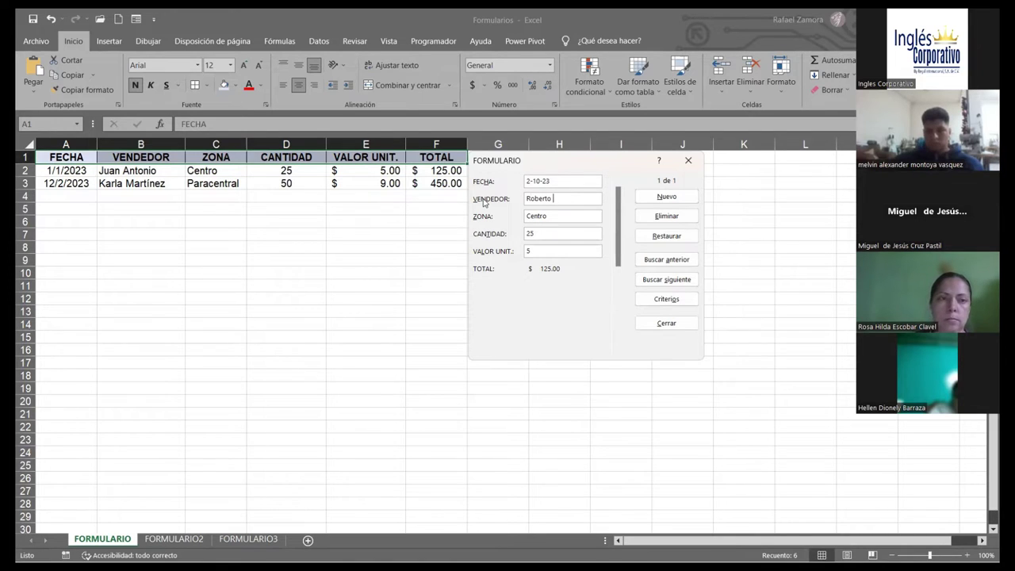
pyautogui.write('G')
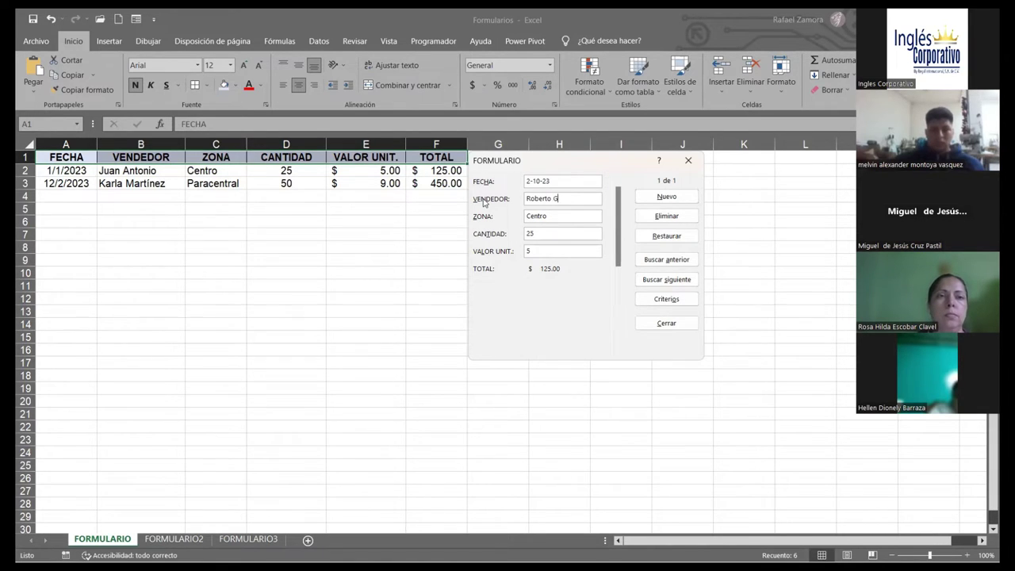
pyautogui.write('ómez')
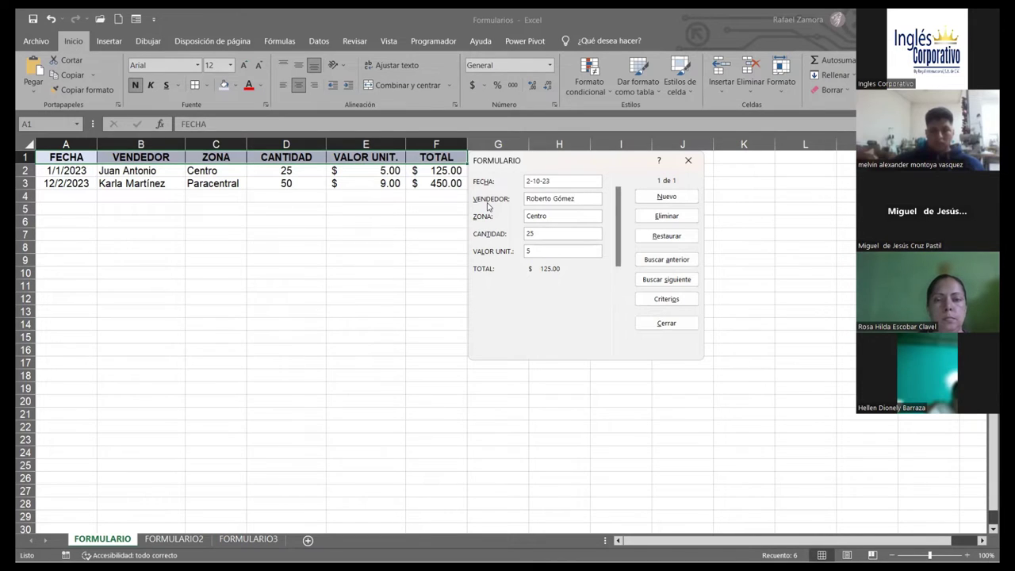
pyautogui.press('Tab')
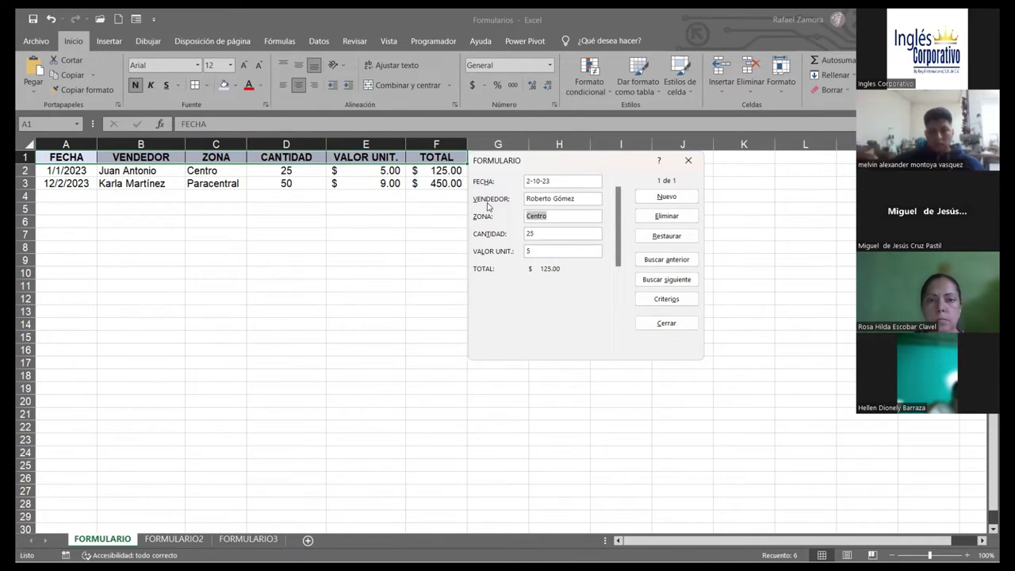
pyautogui.write('Occidente')
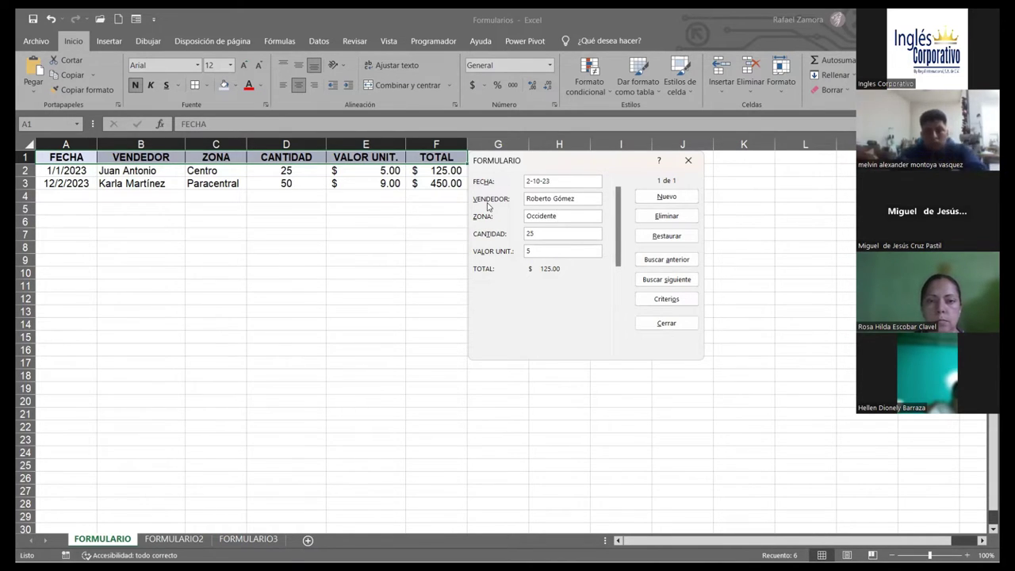
pyautogui.press('Tab')
pyautogui.write('15')
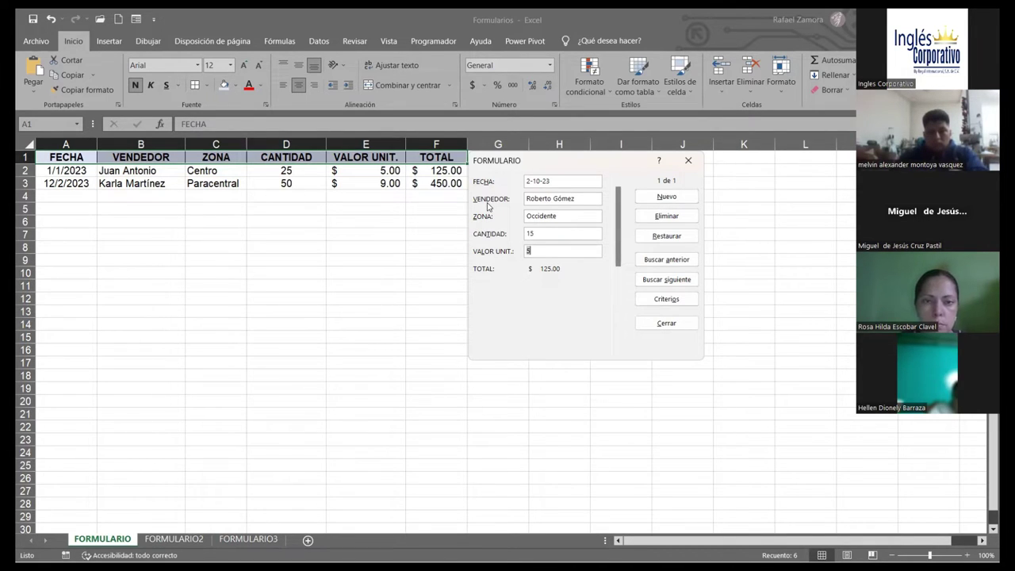
pyautogui.write('7')
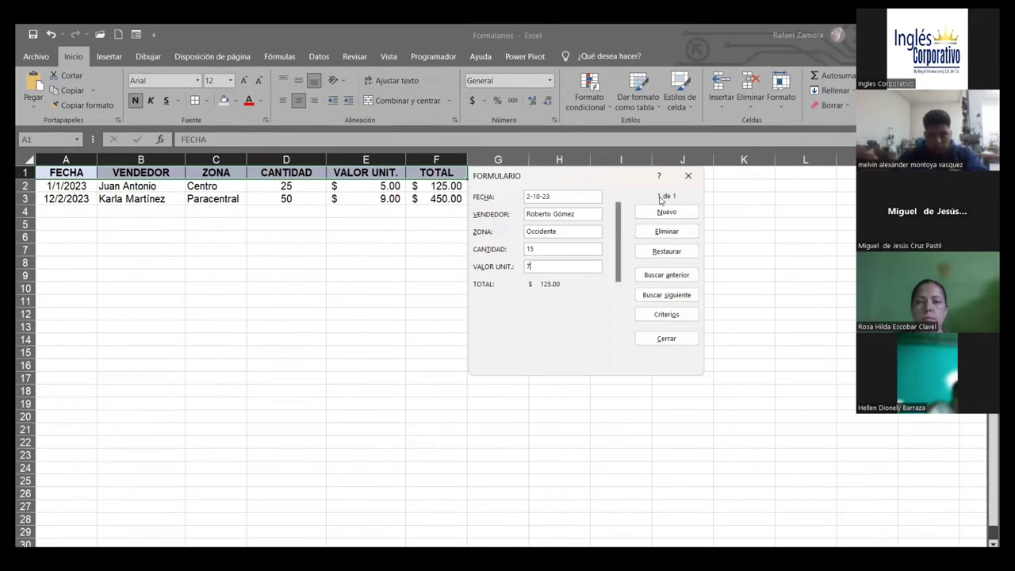
# Commit the edited record to row 2 (total $105.00) and close the data form.
pyautogui.click(664, 211)
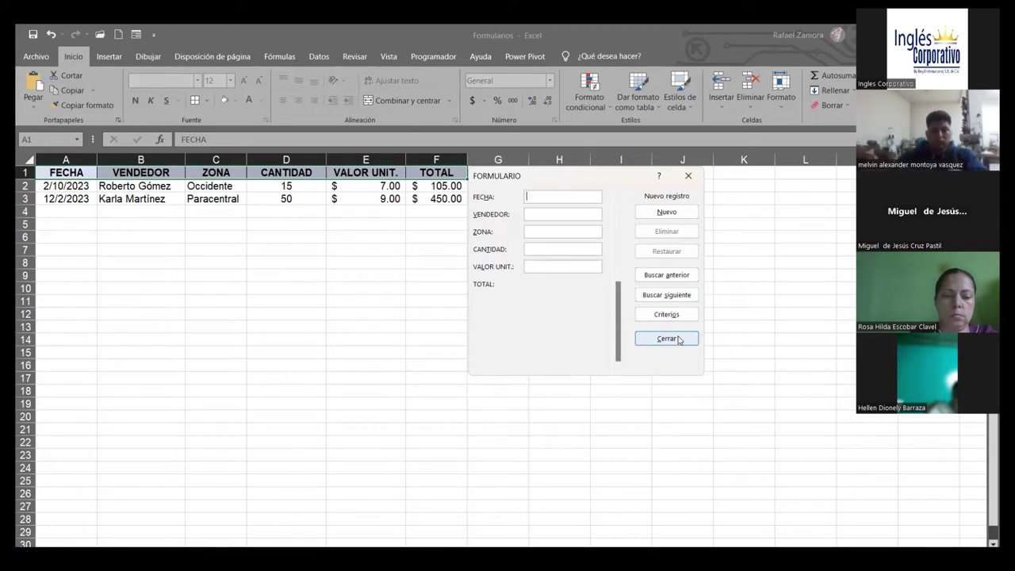
pyautogui.click(679, 340)
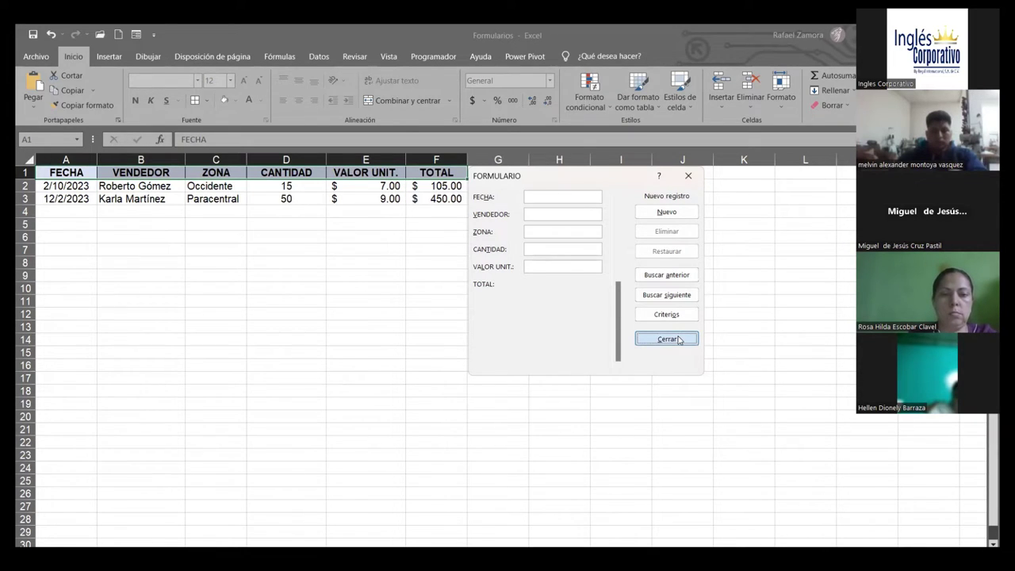
# Select the table range A1:F3 and reopen the data form on the 2/10/2023 record.
pyautogui.click(534, 333)
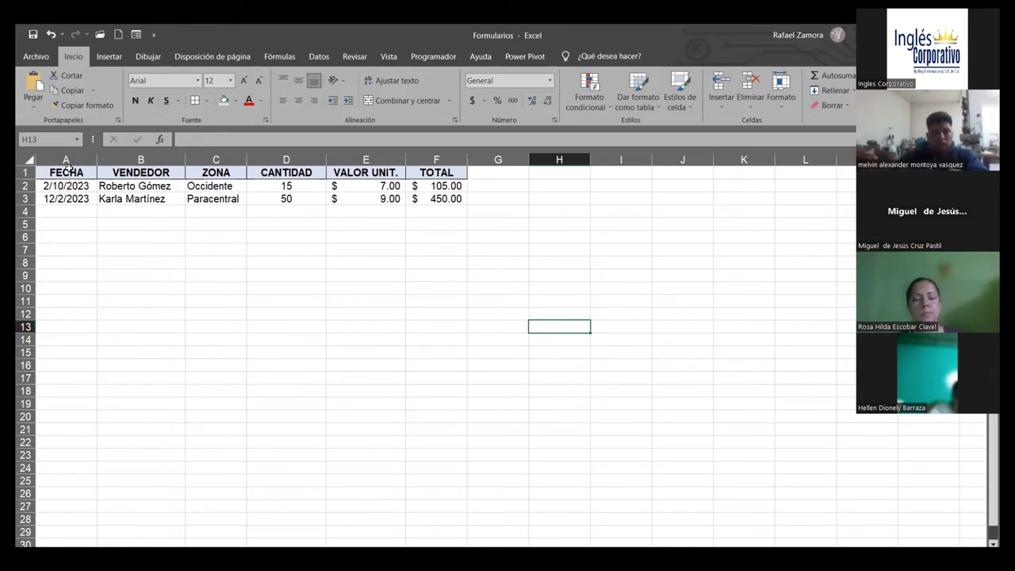
pyautogui.moveTo(69, 170)
pyautogui.mouseDown()
pyautogui.moveTo(432, 196)
pyautogui.moveTo(434, 184)
pyautogui.mouseUp()
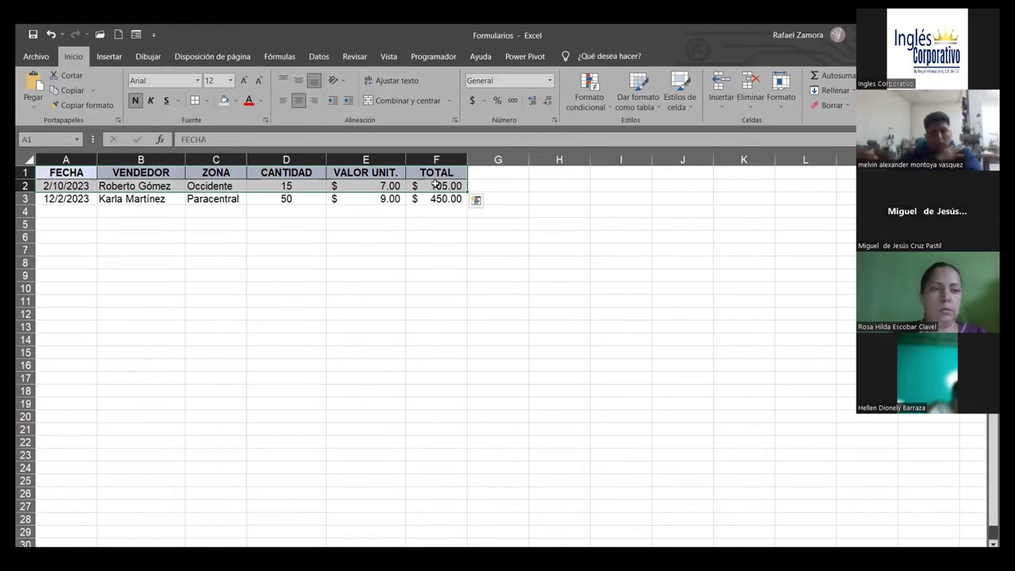
pyautogui.moveTo(66, 172); pyautogui.dragTo(443, 174)
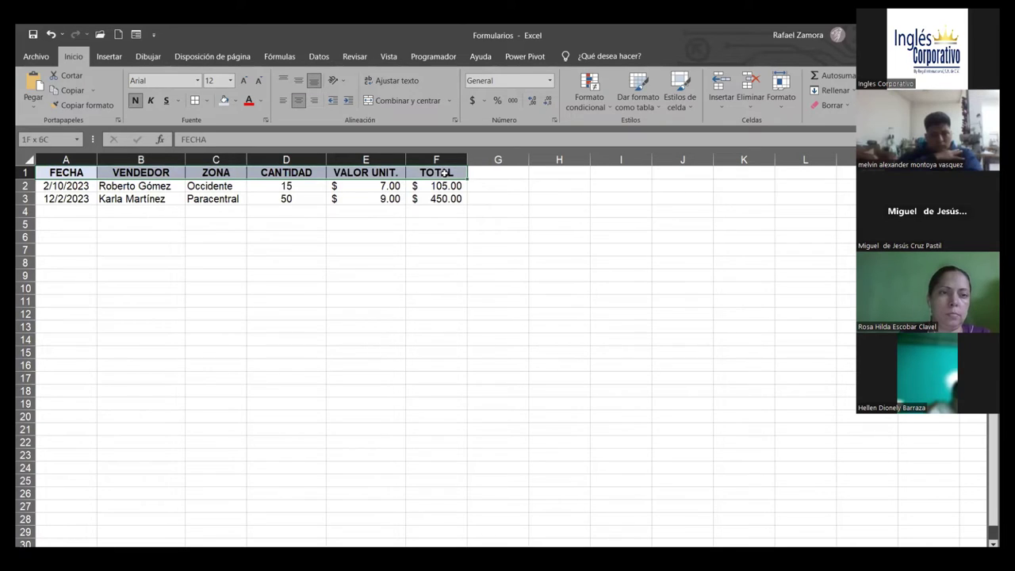
pyautogui.moveTo(444, 173); pyautogui.dragTo(443, 185)
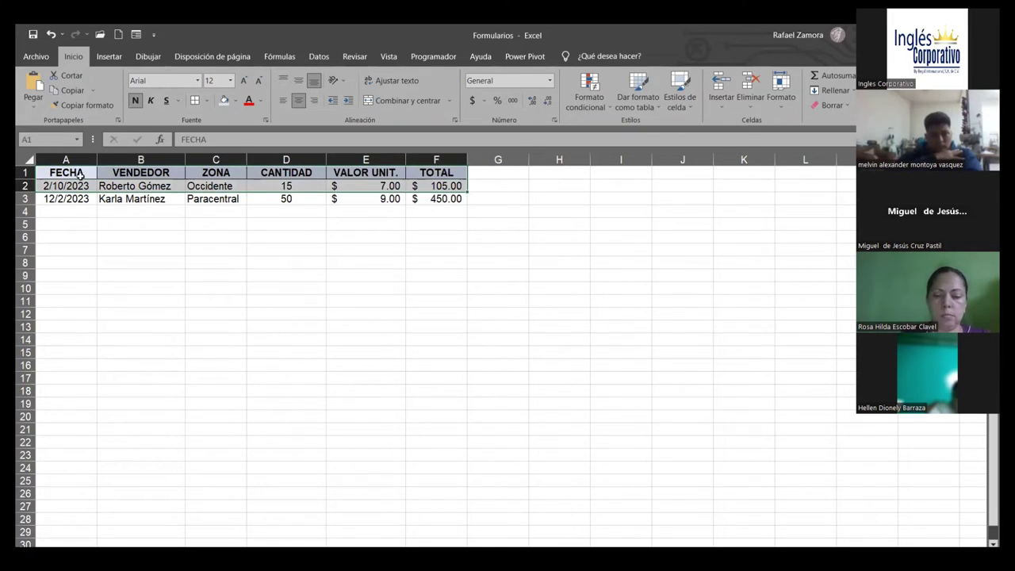
pyautogui.moveTo(76, 172); pyautogui.dragTo(424, 201)
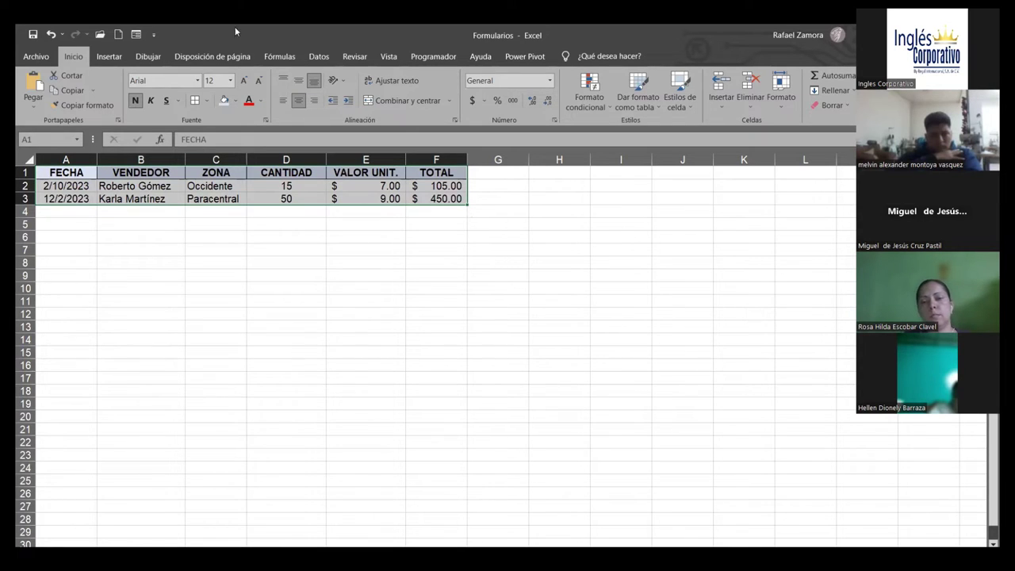
pyautogui.click(136, 34)
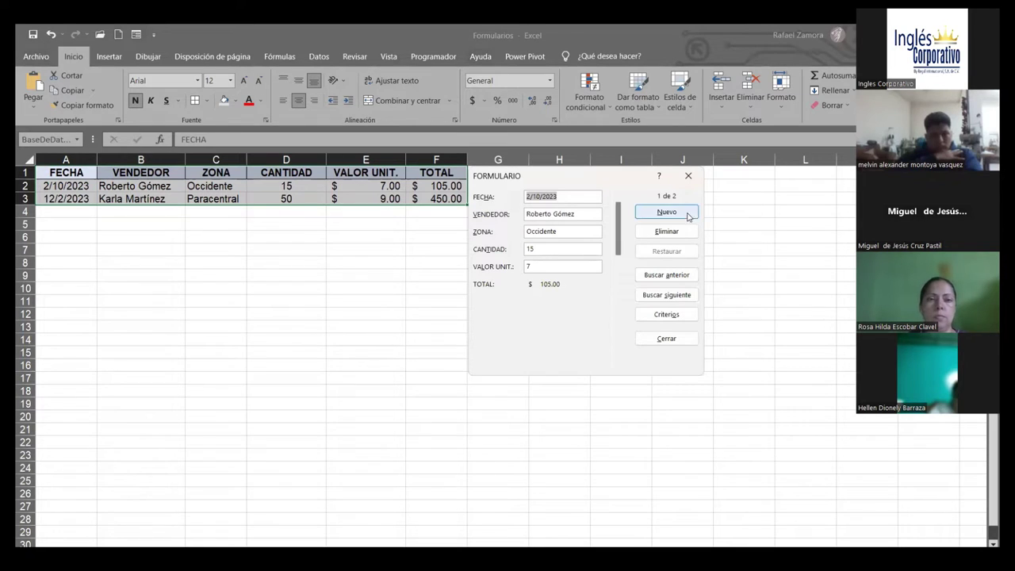
pyautogui.moveTo(618, 261)
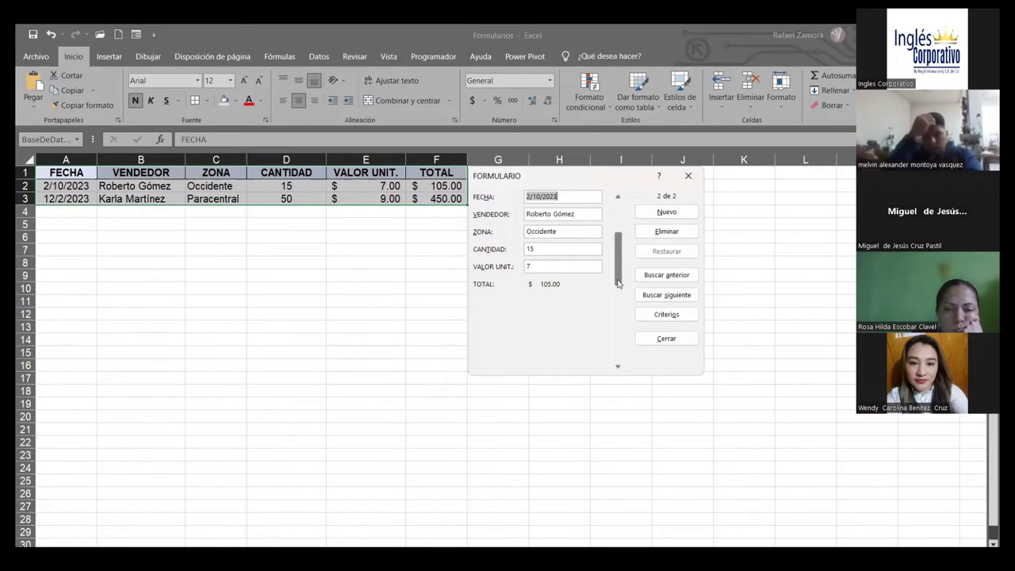
# Add a record dated 5-4-23 for a seller in zone Centro, 12 units at 8.00, totalling $96.00.
pyautogui.moveTo(617, 230); pyautogui.dragTo(621, 333)
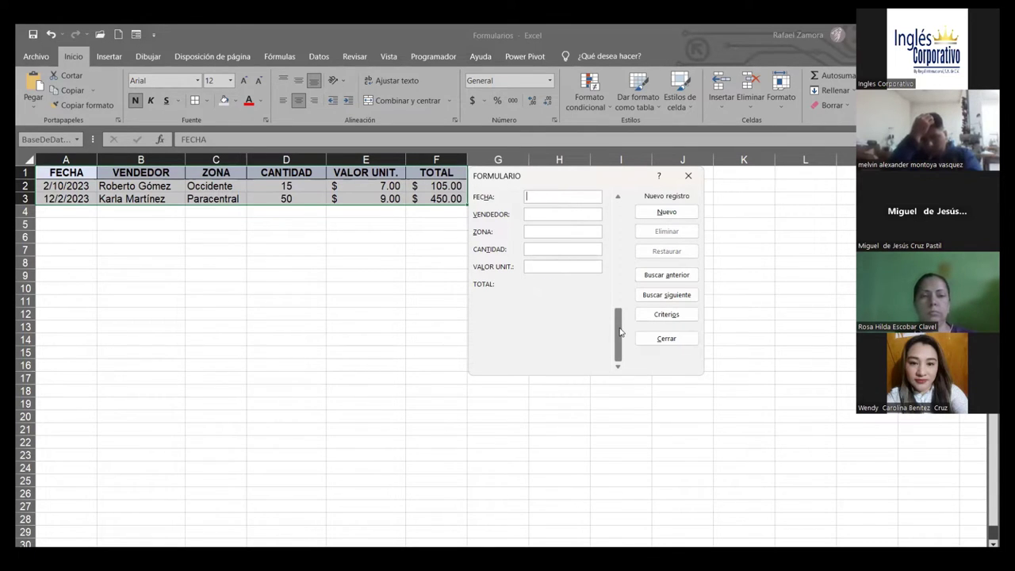
pyautogui.moveTo(621, 333)
pyautogui.mouseDown()
pyautogui.moveTo(618, 259)
pyautogui.moveTo(618, 284)
pyautogui.mouseUp()
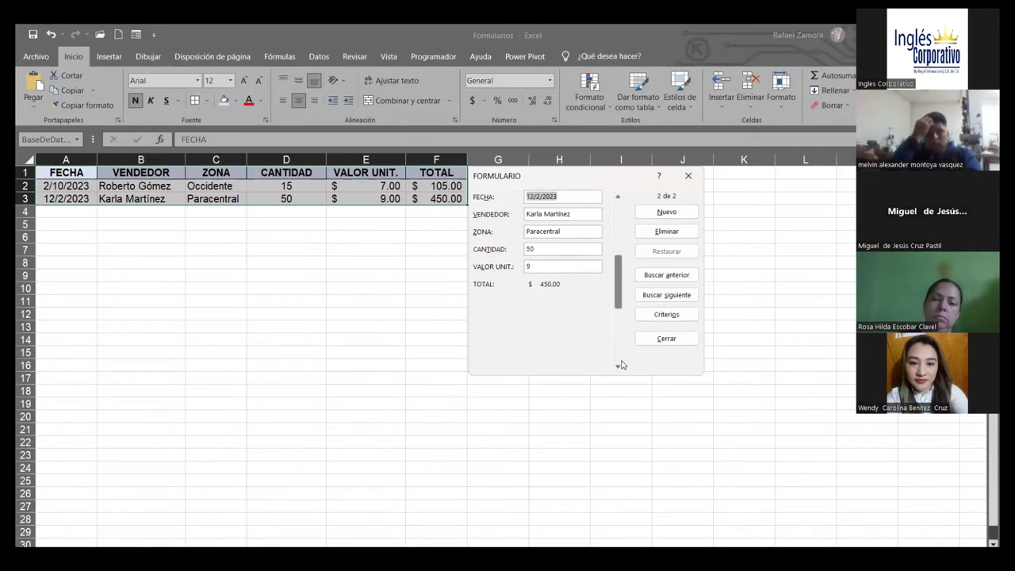
pyautogui.click(617, 366)
pyautogui.click(569, 195)
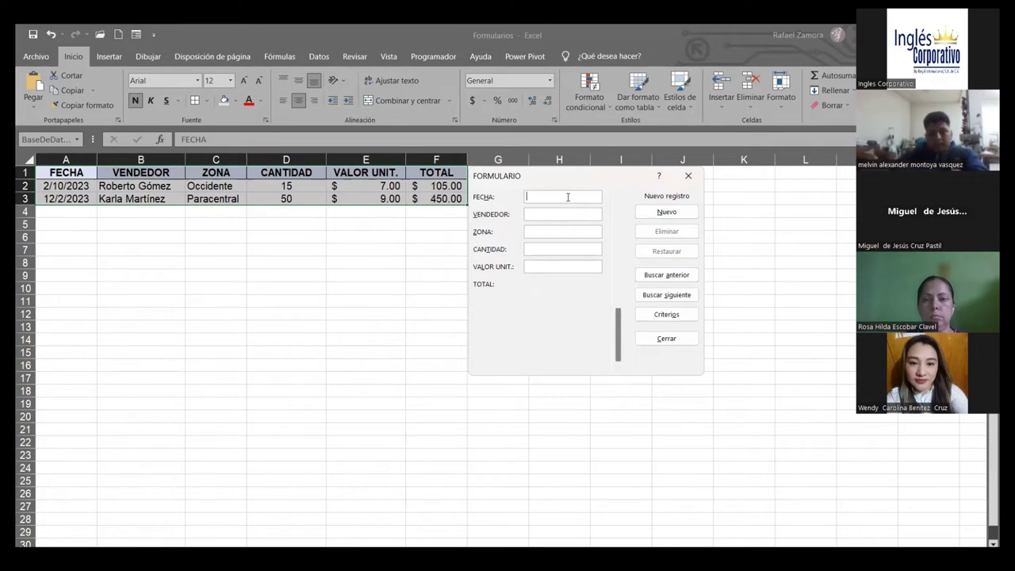
pyautogui.write('5-4')
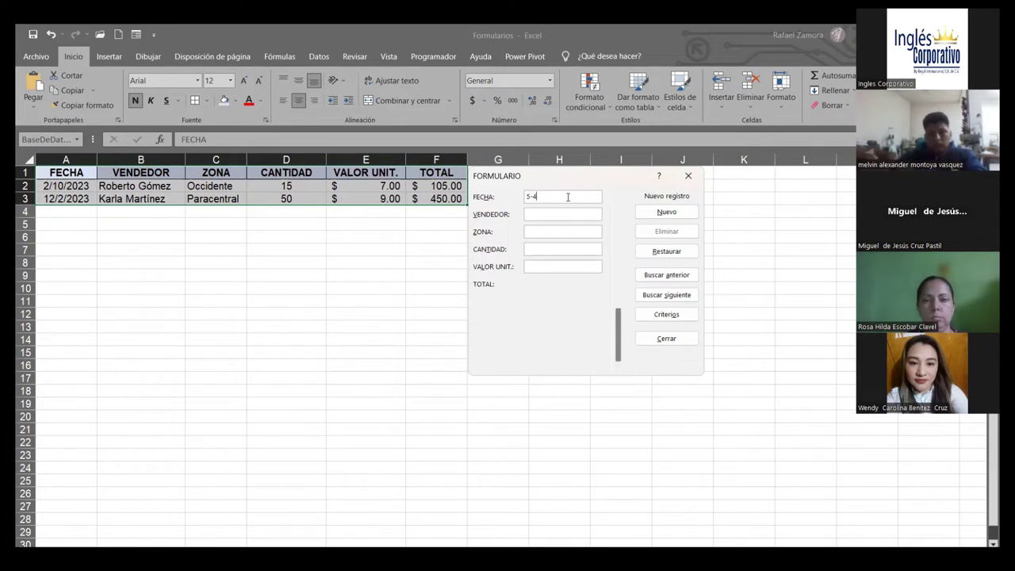
pyautogui.write('-23')
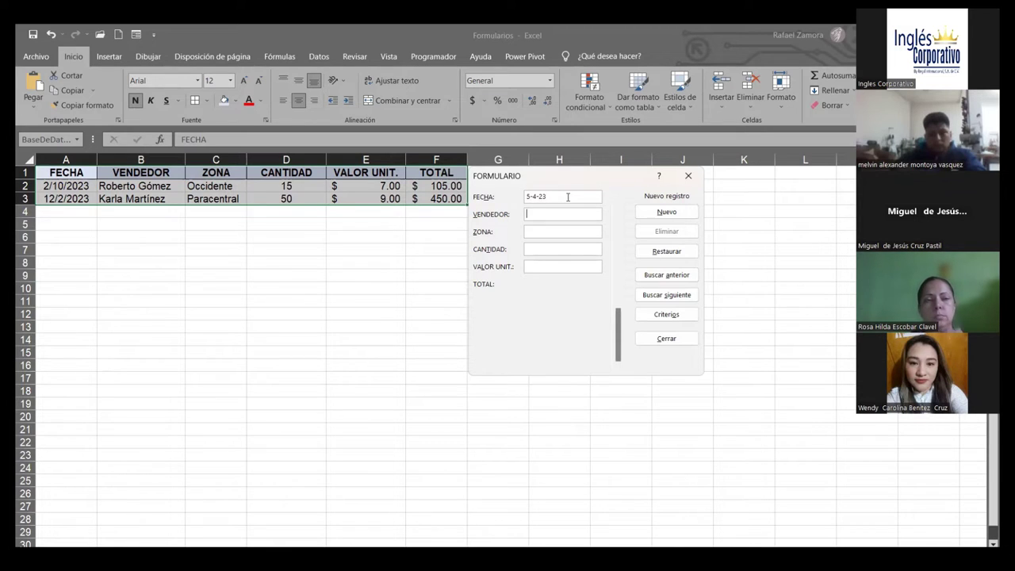
pyautogui.press('Tab')
pyautogui.write('M')
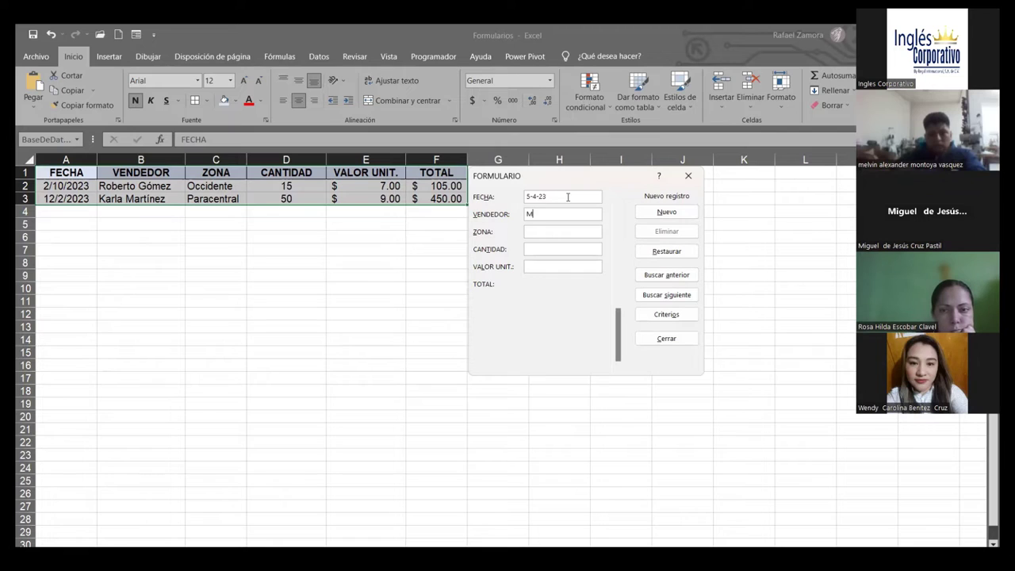
pyautogui.write('arta M')
pyautogui.write('u')
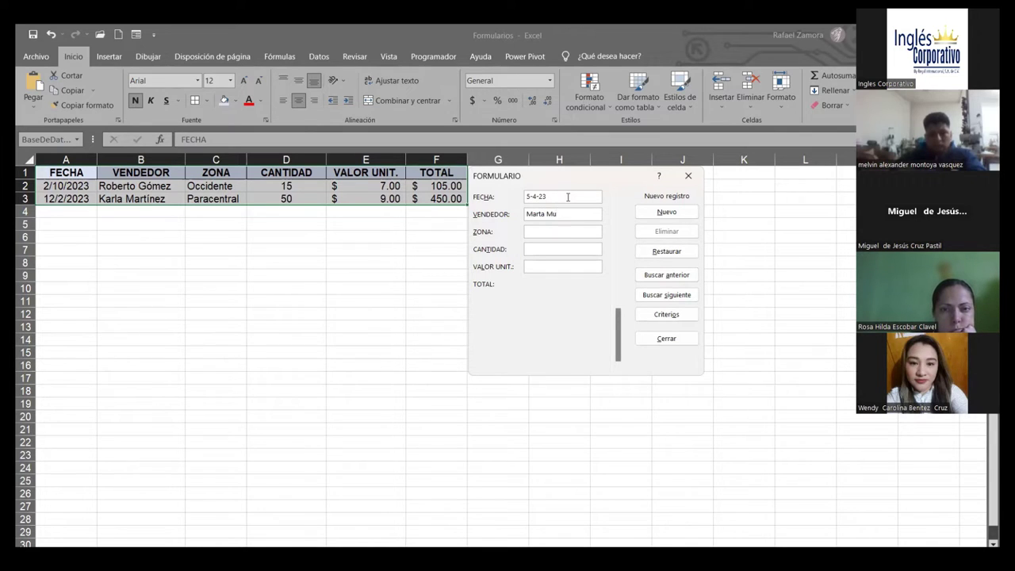
pyautogui.write('trillo')
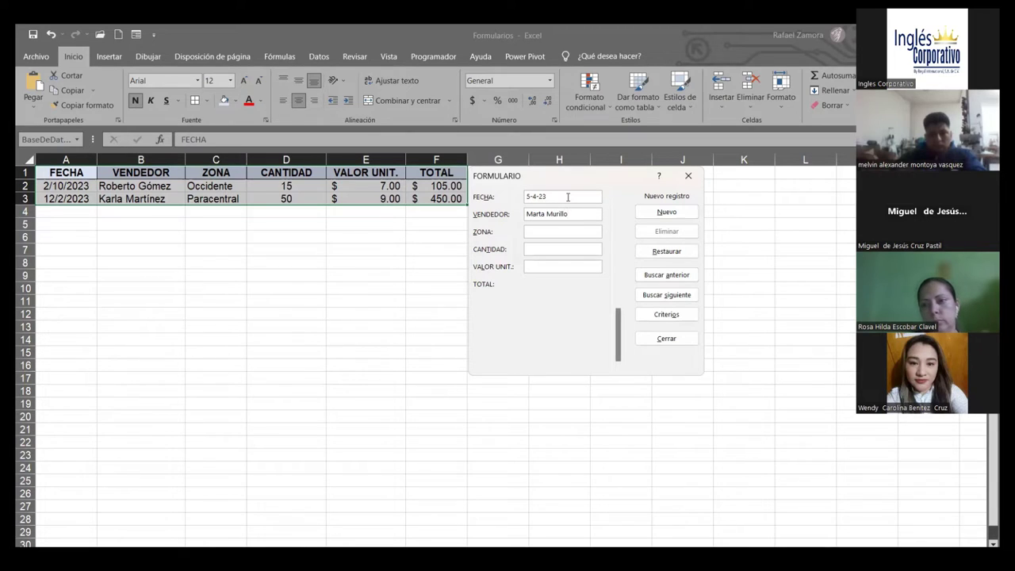
pyautogui.write('Centro')
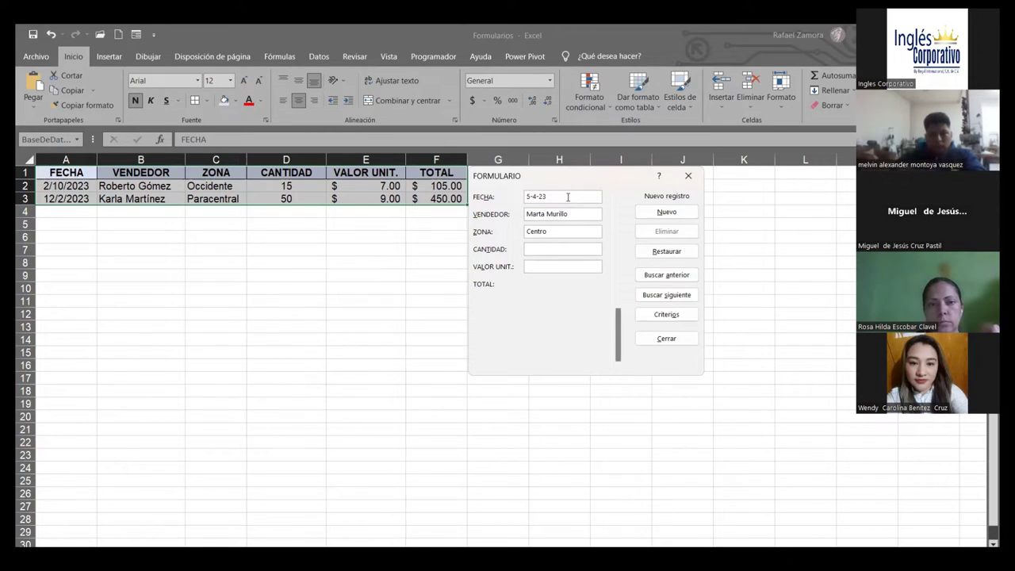
pyautogui.write('12')
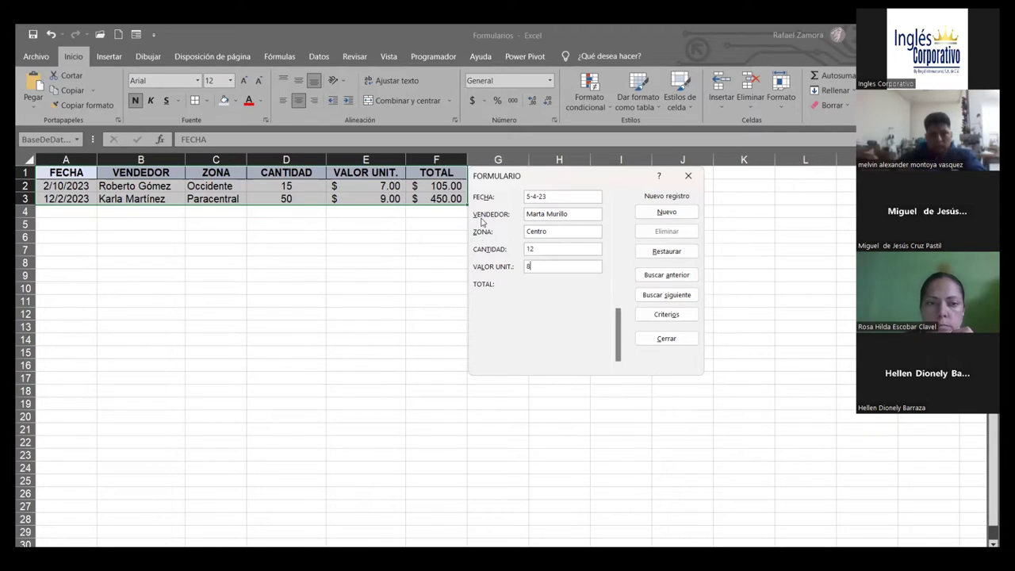
pyautogui.click(677, 214)
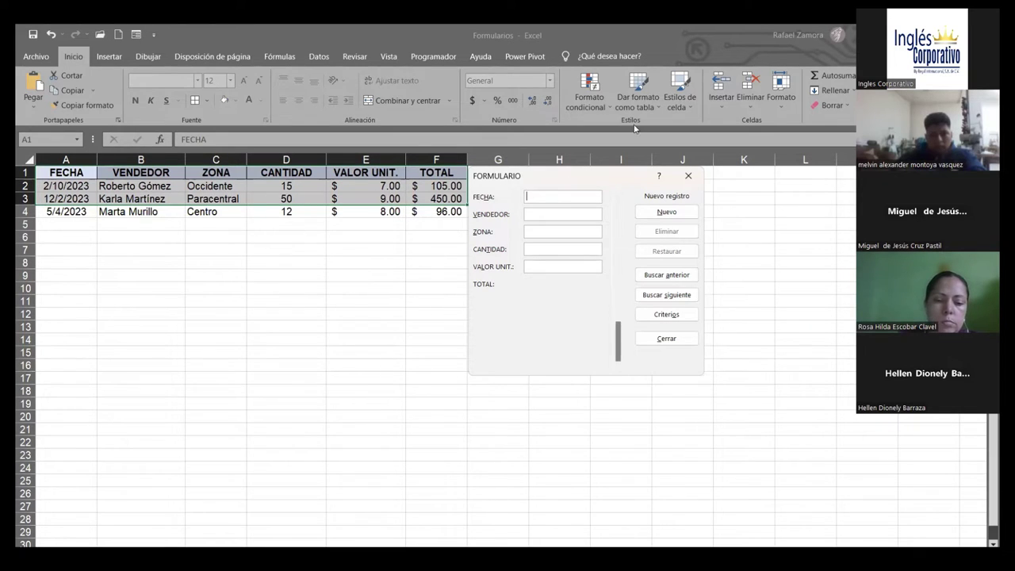
# Browse back and forth through the existing records, ending on a blank new record.
pyautogui.click(618, 198)
pyautogui.click(619, 198)
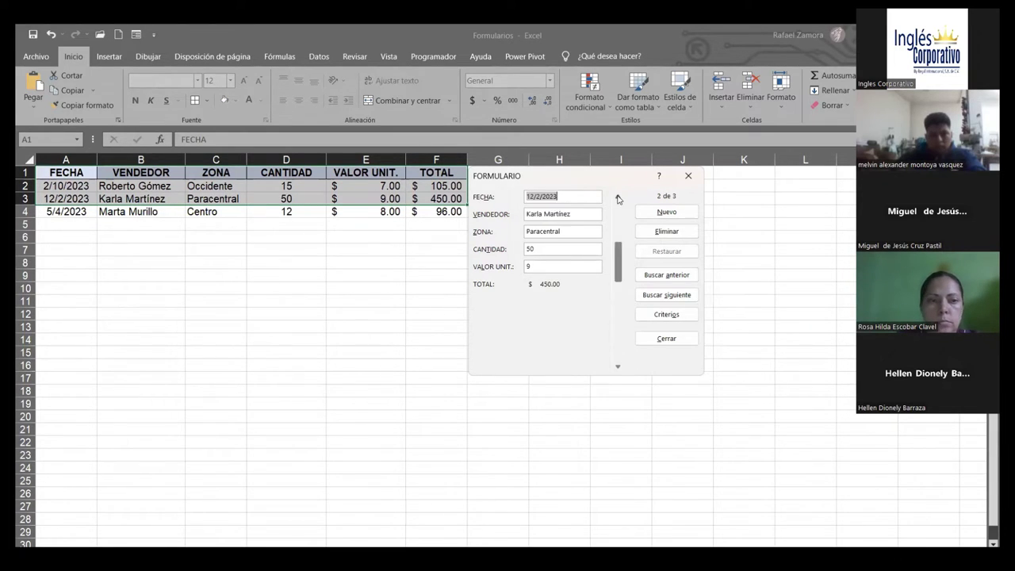
pyautogui.click(618, 199)
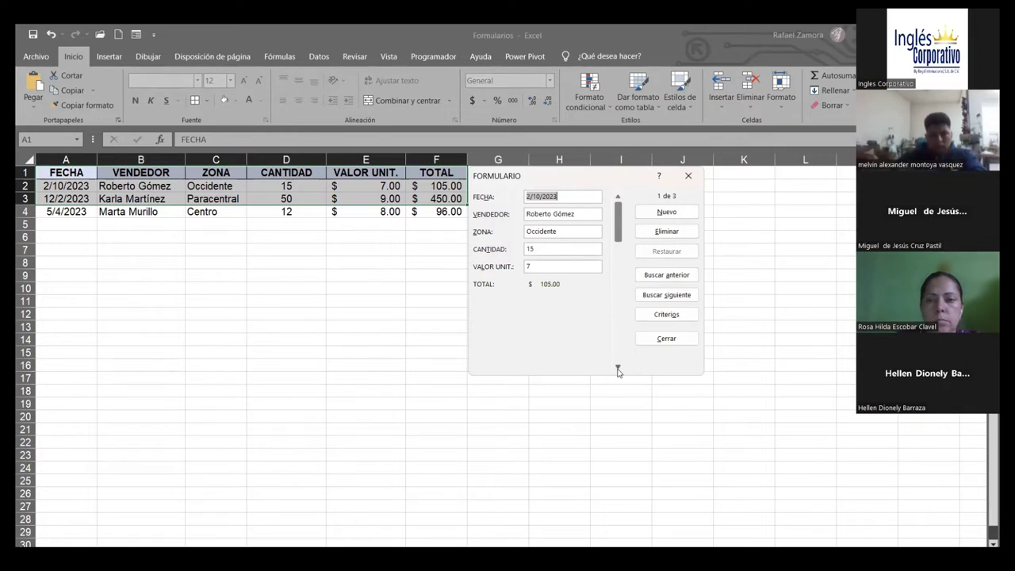
pyautogui.click(618, 368)
pyautogui.click(618, 369)
pyautogui.click(618, 369)
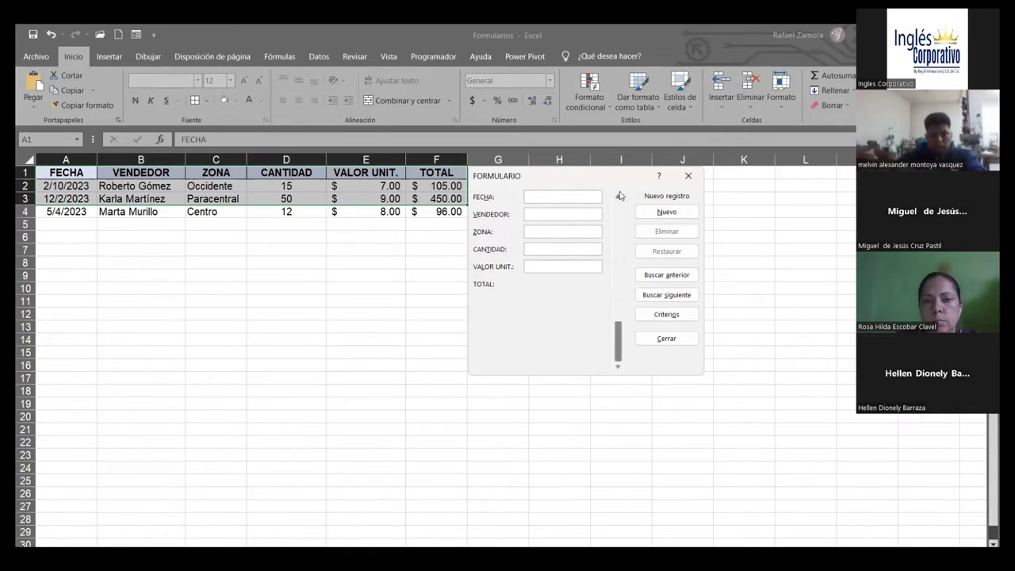
pyautogui.click(618, 197)
pyautogui.click(618, 197)
pyautogui.click(619, 197)
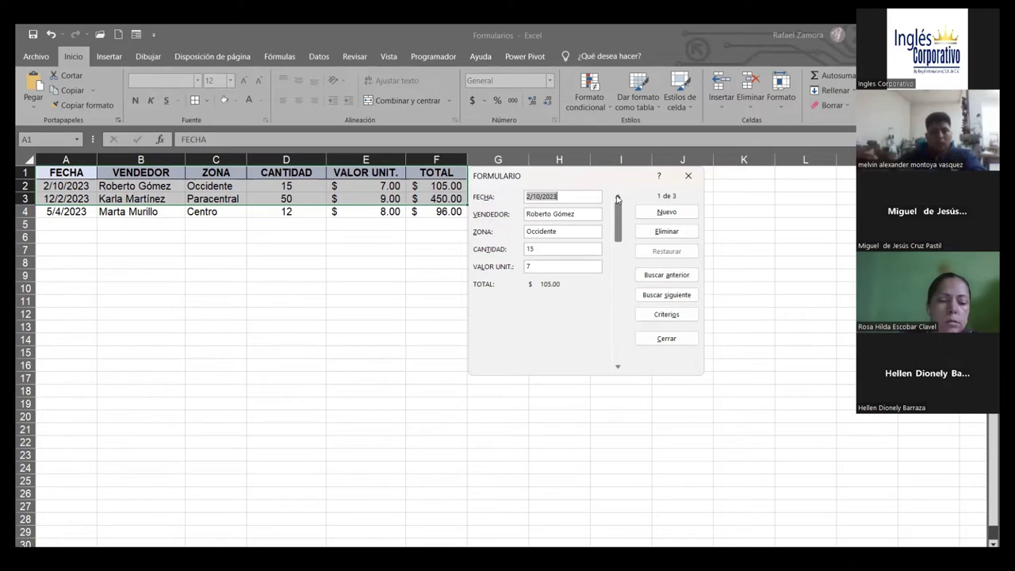
pyautogui.click(617, 368)
pyautogui.click(618, 368)
pyautogui.click(617, 368)
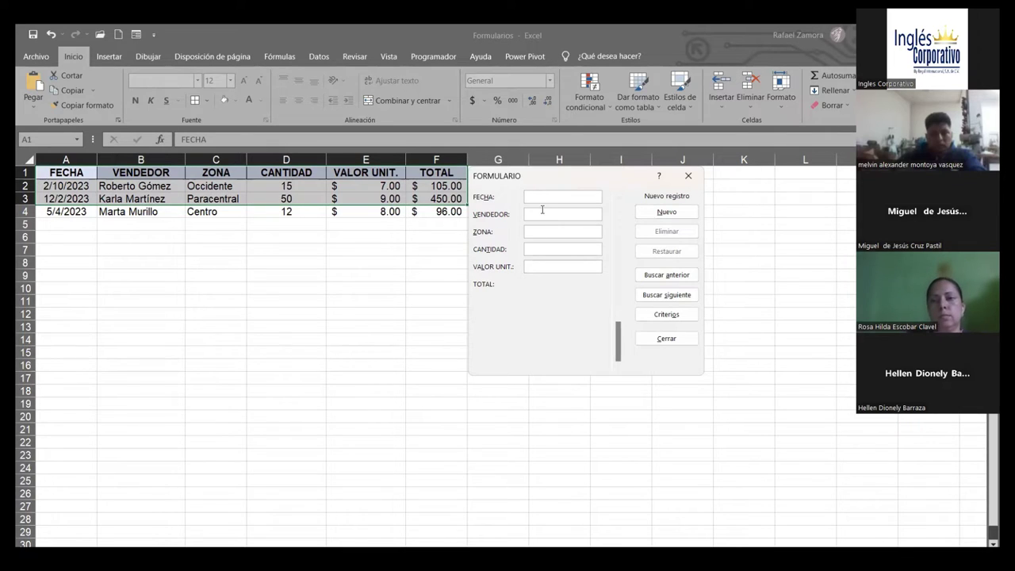
# Add the 12-6-23 sale for a seller in zone Oriente, 25 units, then close the form.
pyautogui.write('12')
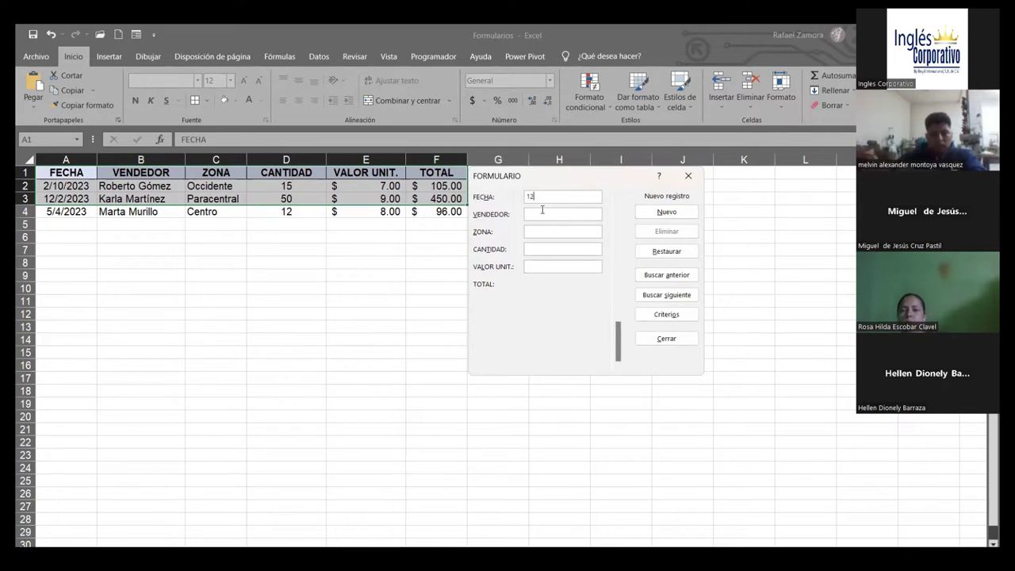
pyautogui.write('-6')
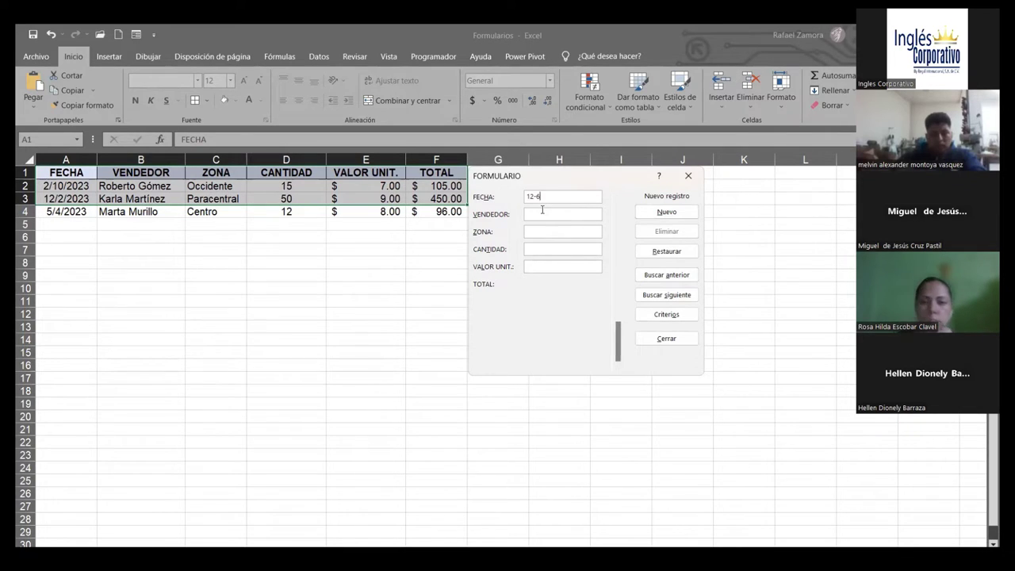
pyautogui.write('-2')
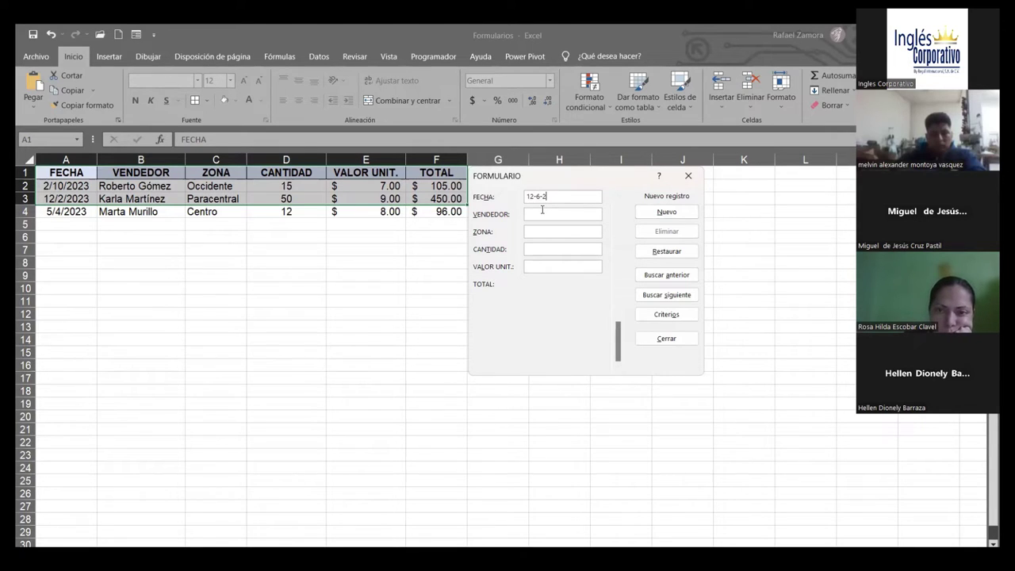
pyautogui.write('3')
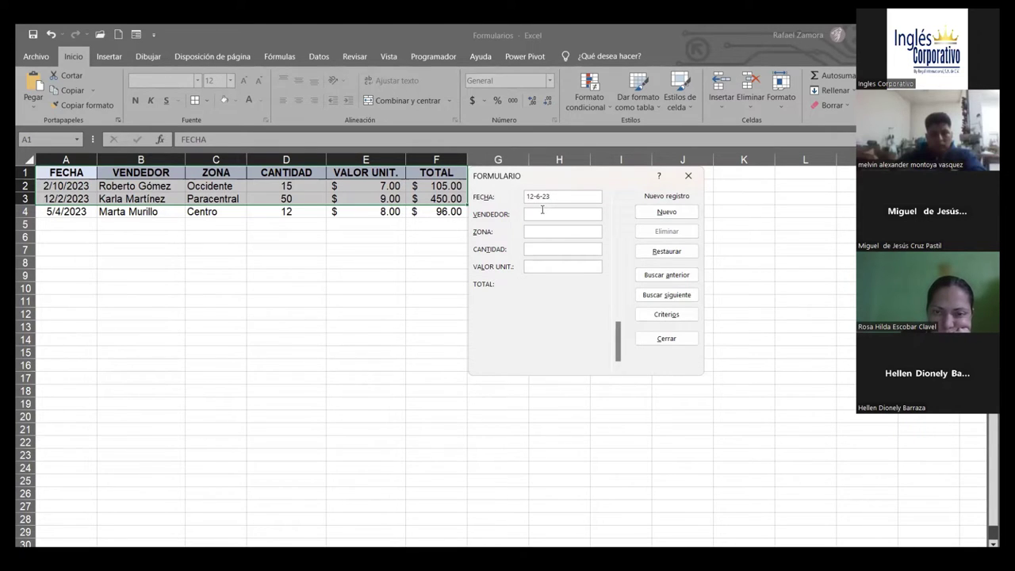
pyautogui.press('Tab')
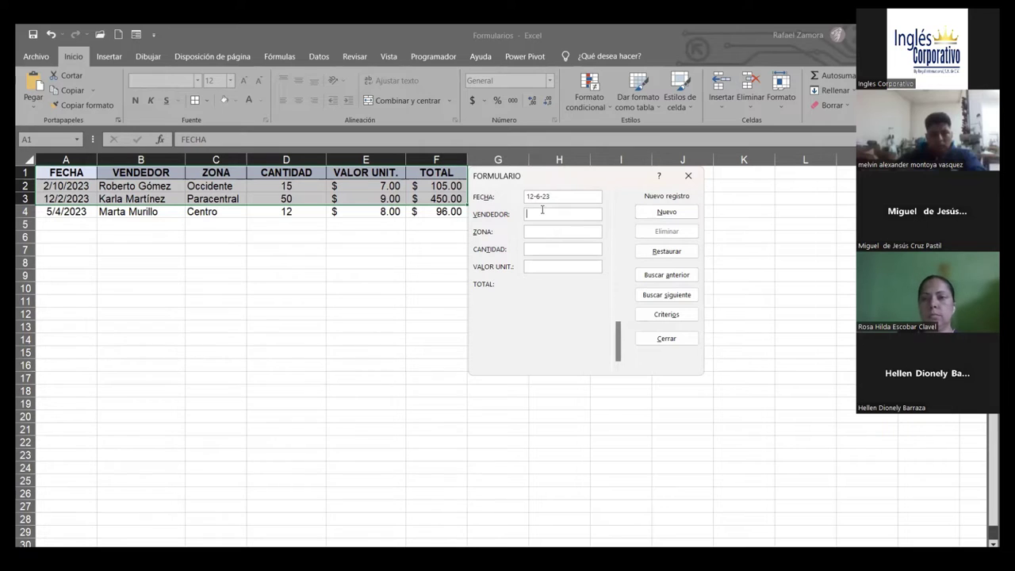
pyautogui.write('Pa')
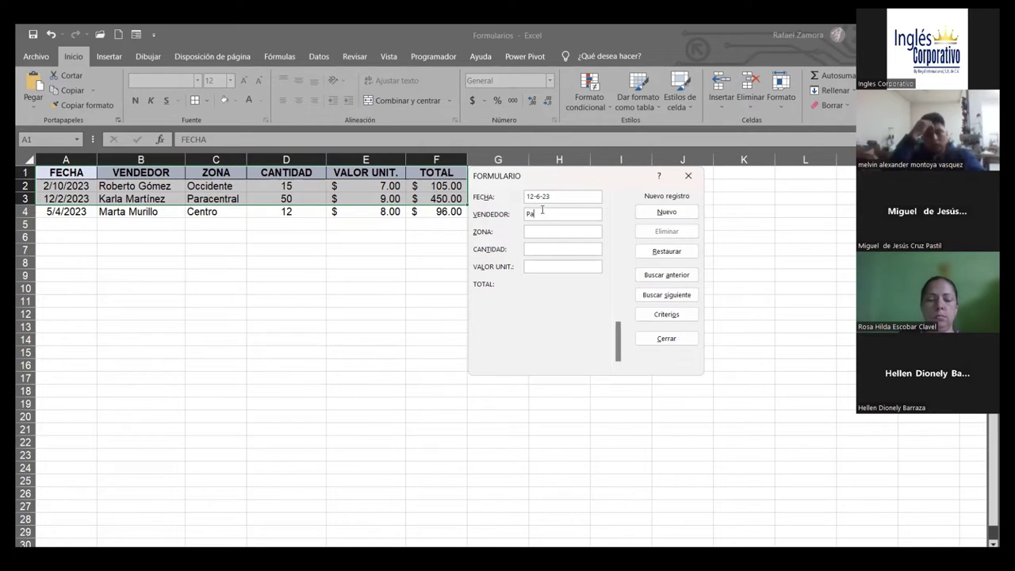
pyautogui.write('blo')
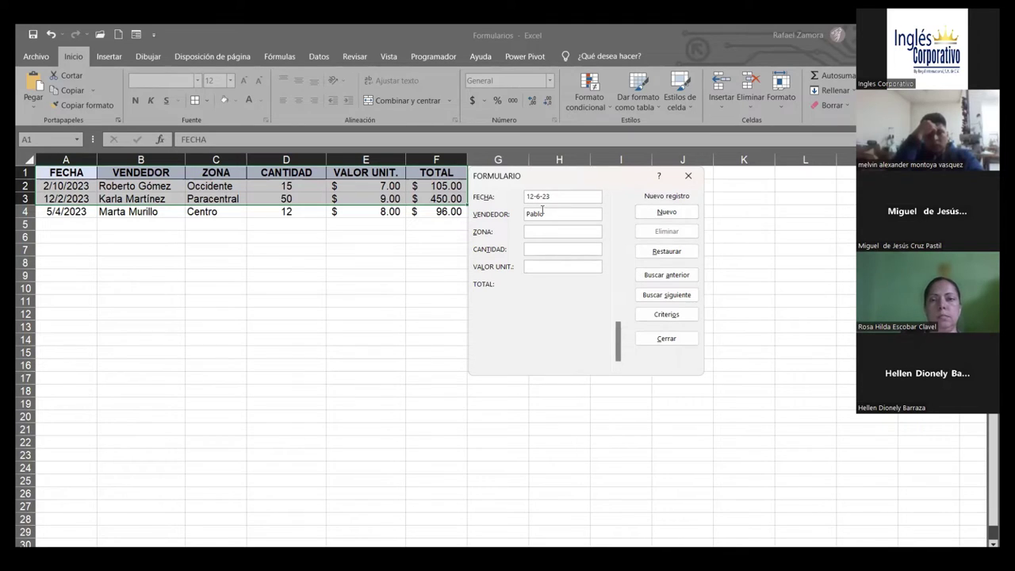
pyautogui.write('A')
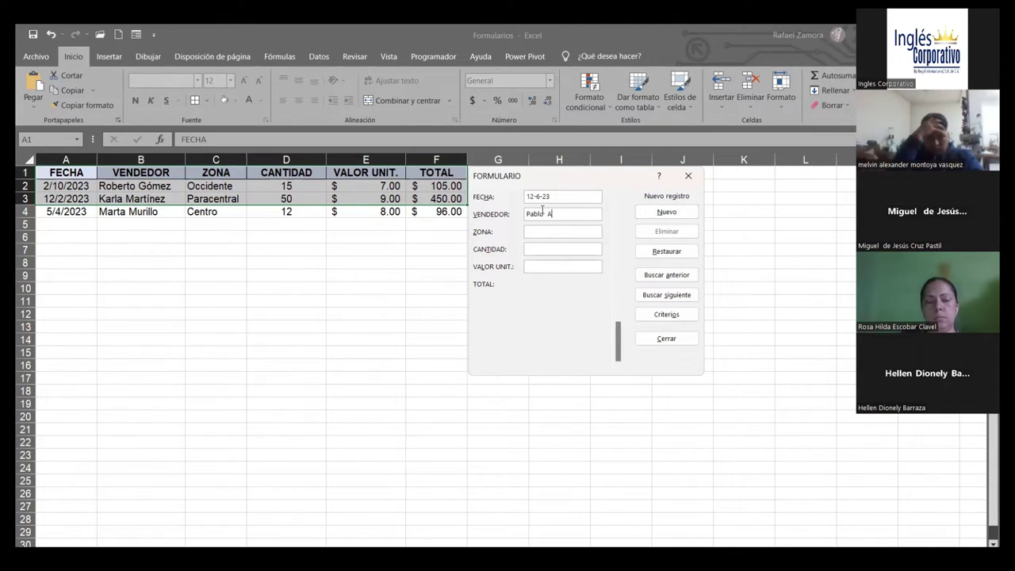
pyautogui.write('lvarez')
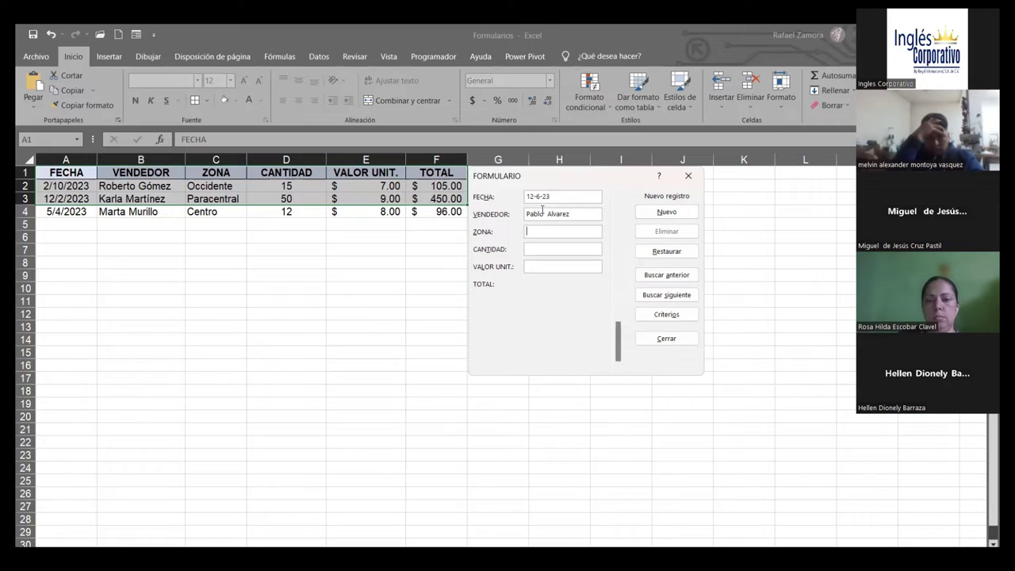
pyautogui.write('Oriente')
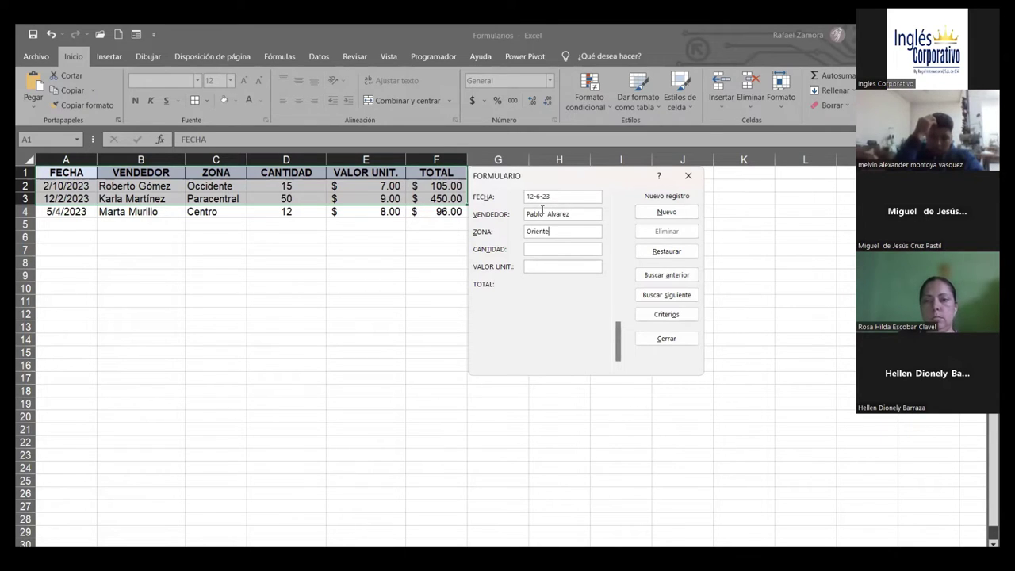
pyautogui.press('Tab')
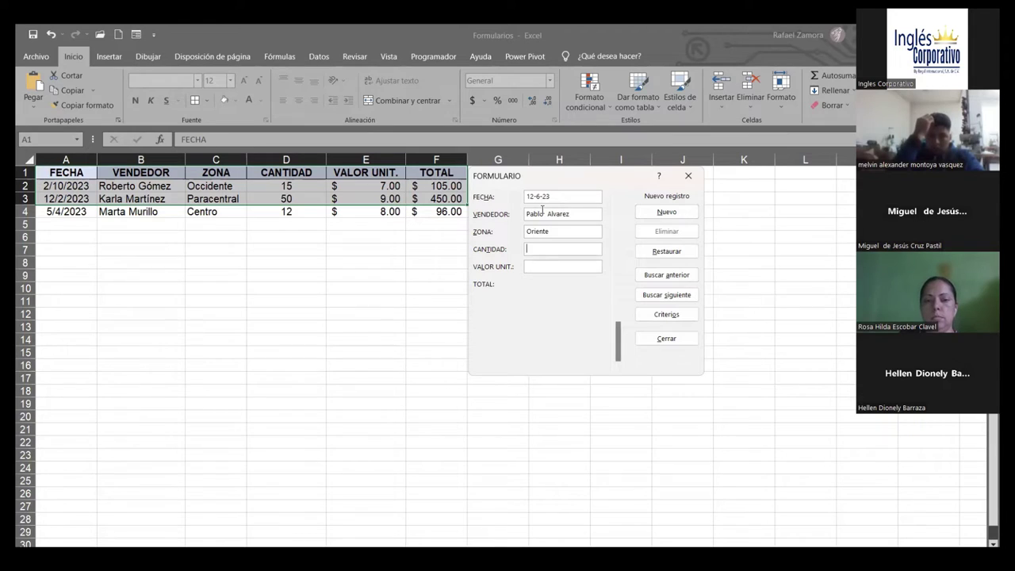
pyautogui.write('25')
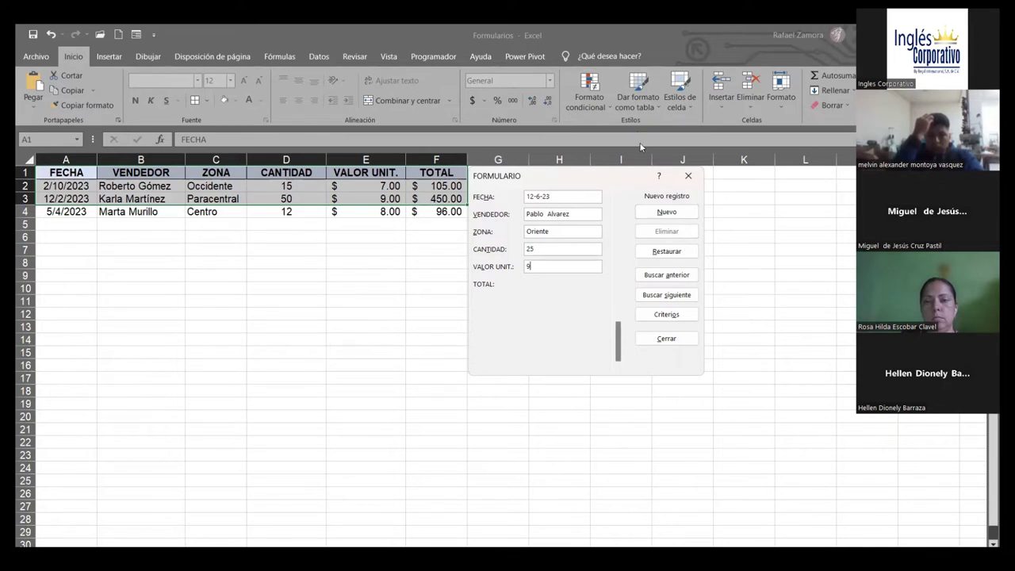
pyautogui.click(670, 212)
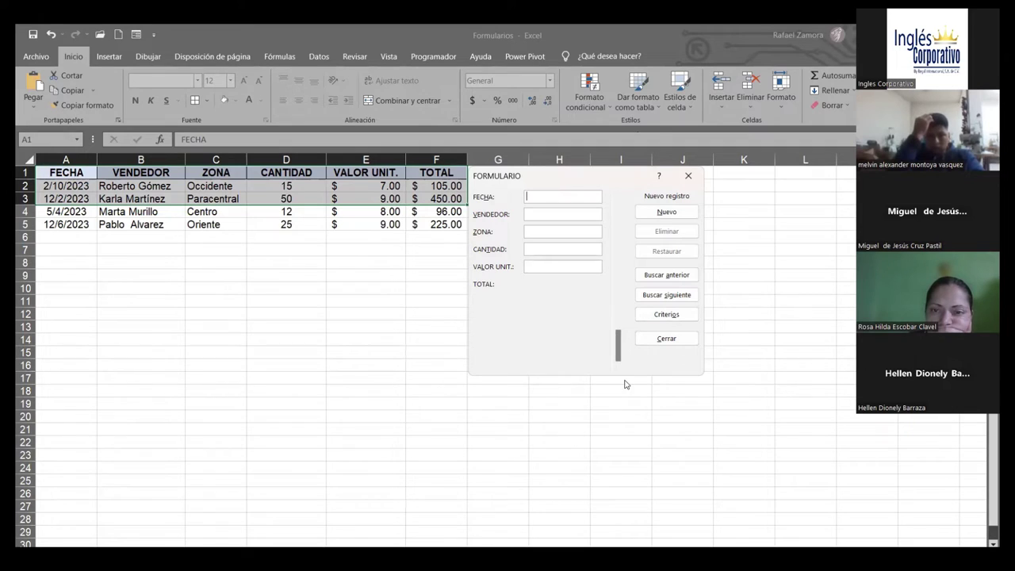
pyautogui.click(666, 339)
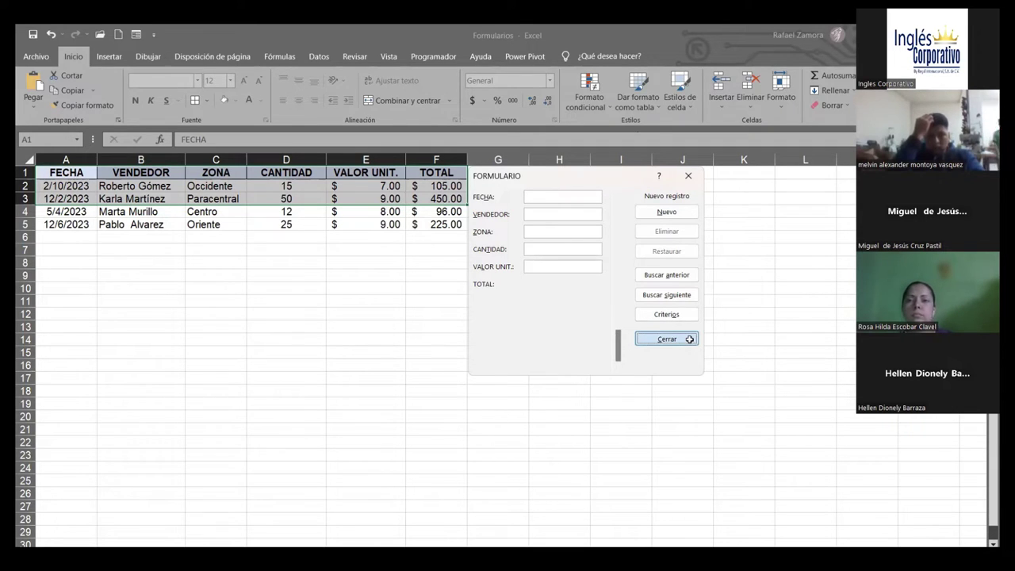
# Close the data form and select the full sales table A1:F5.
pyautogui.click(371, 338)
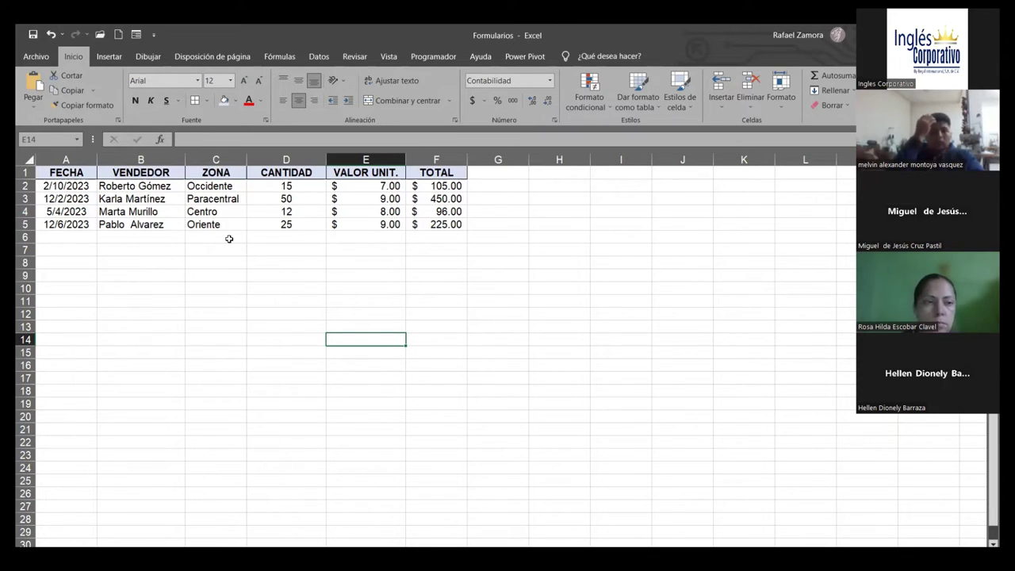
pyautogui.click(451, 302)
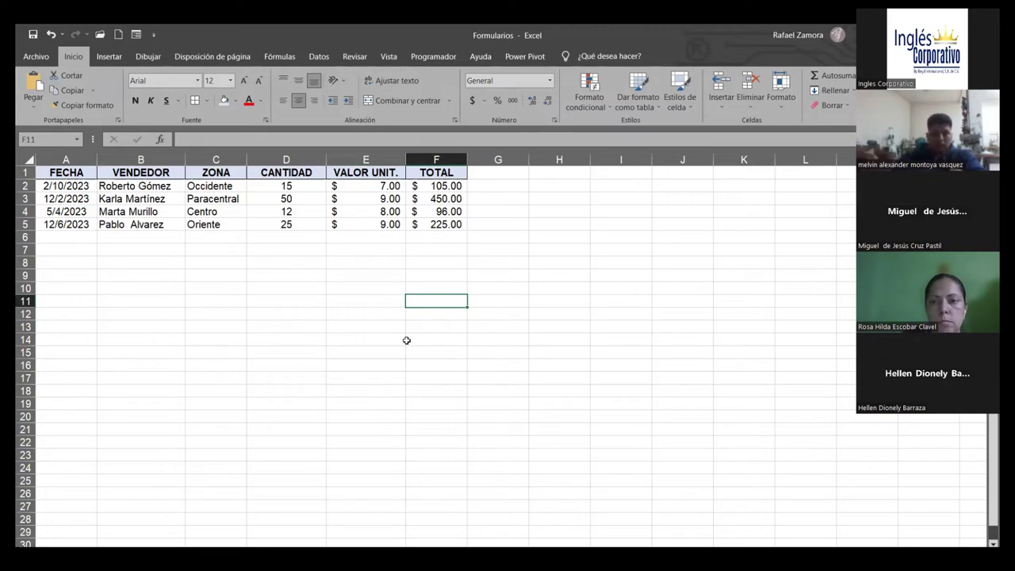
pyautogui.click(585, 309)
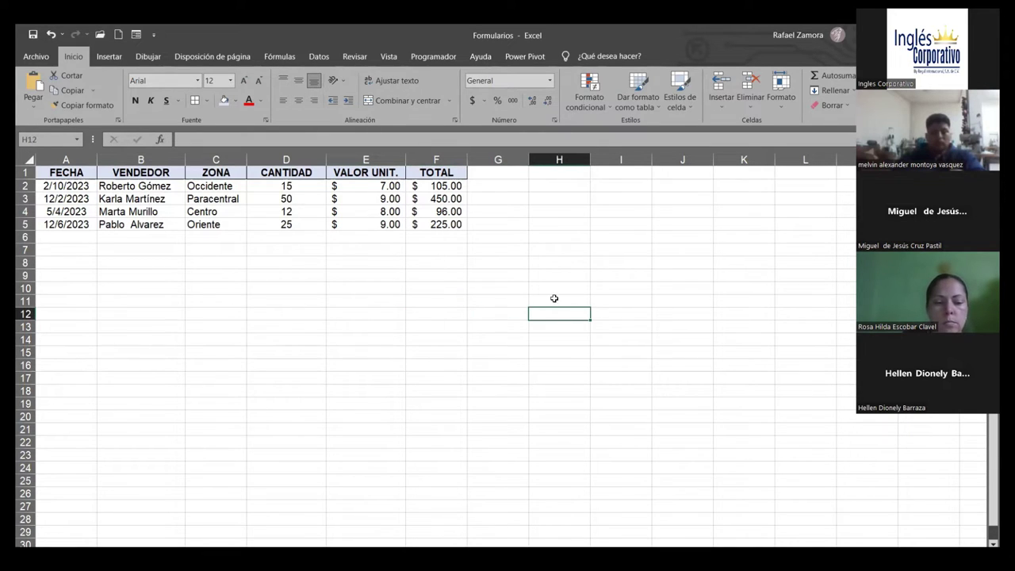
pyautogui.click(365, 342)
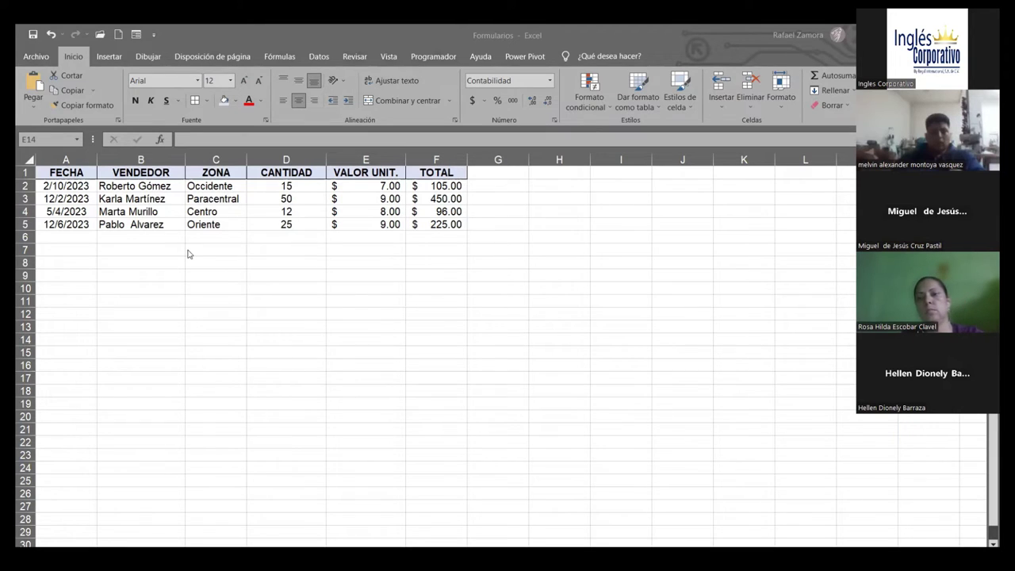
pyautogui.moveTo(66, 172); pyautogui.dragTo(452, 224)
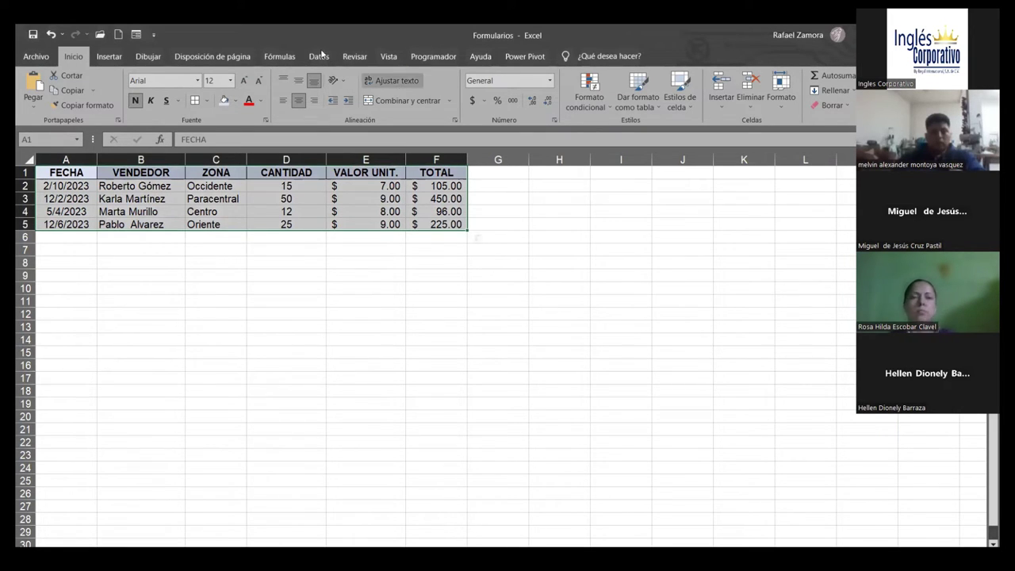
pyautogui.click(137, 35)
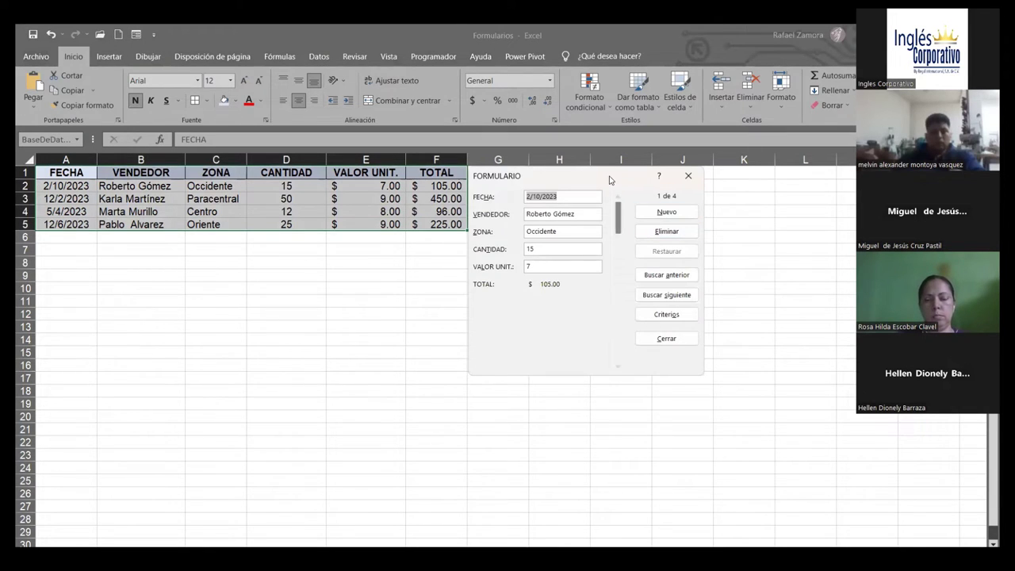
pyautogui.moveTo(610, 180); pyautogui.dragTo(412, 246)
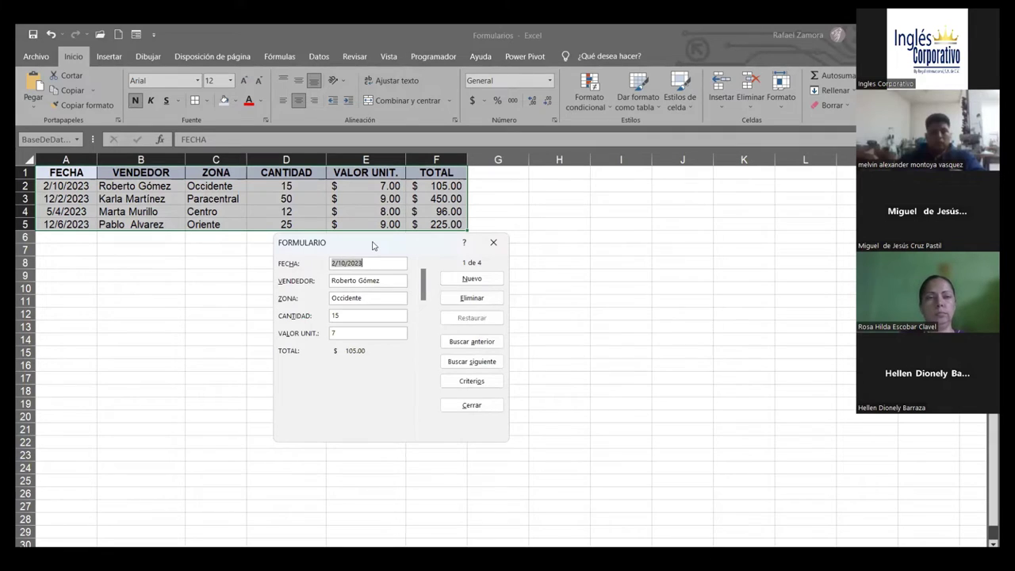
pyautogui.moveTo(373, 245); pyautogui.dragTo(333, 245)
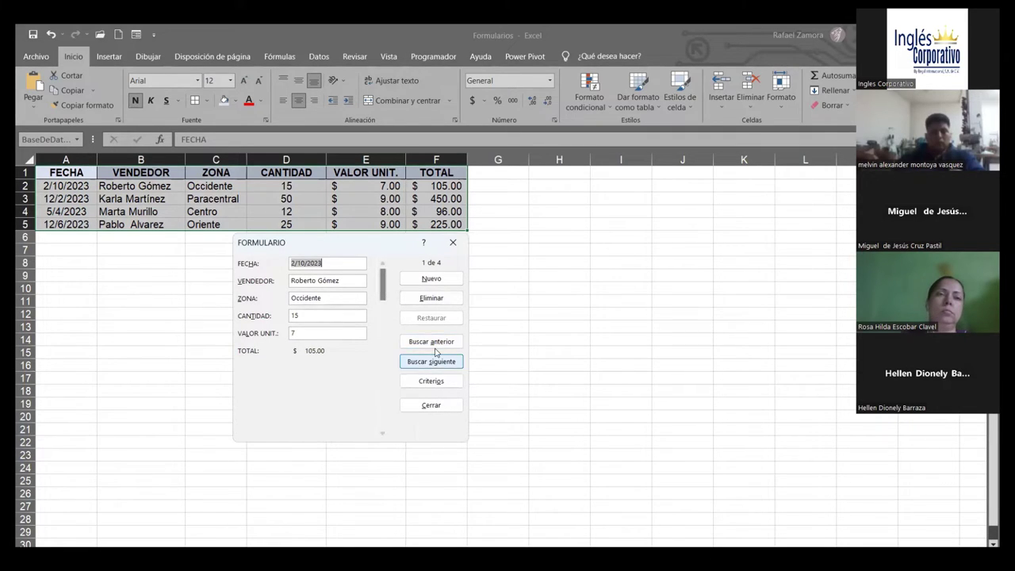
pyautogui.click(436, 361)
pyautogui.click(435, 363)
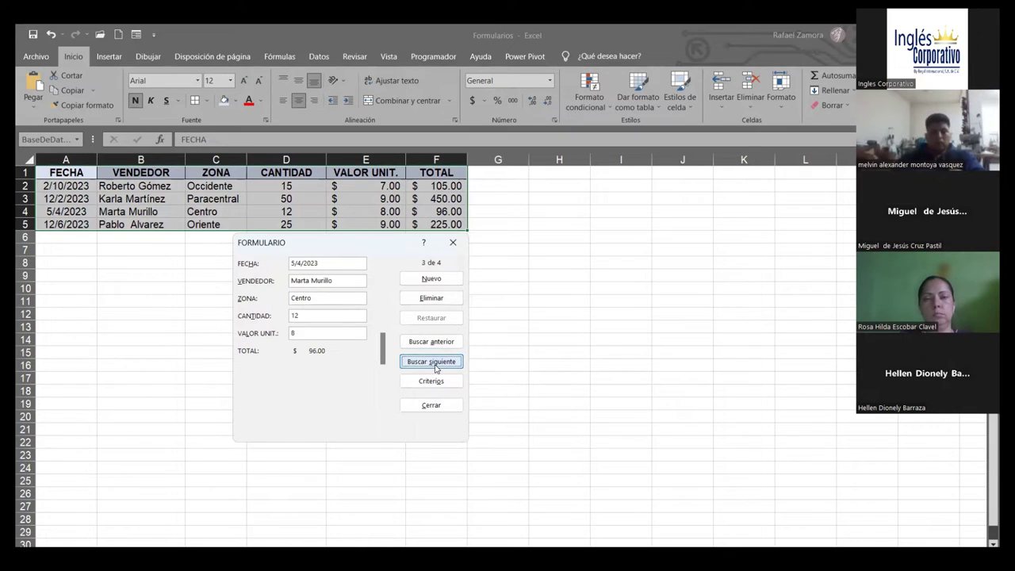
pyautogui.click(439, 342)
pyautogui.click(439, 342)
pyautogui.click(435, 361)
pyautogui.click(441, 342)
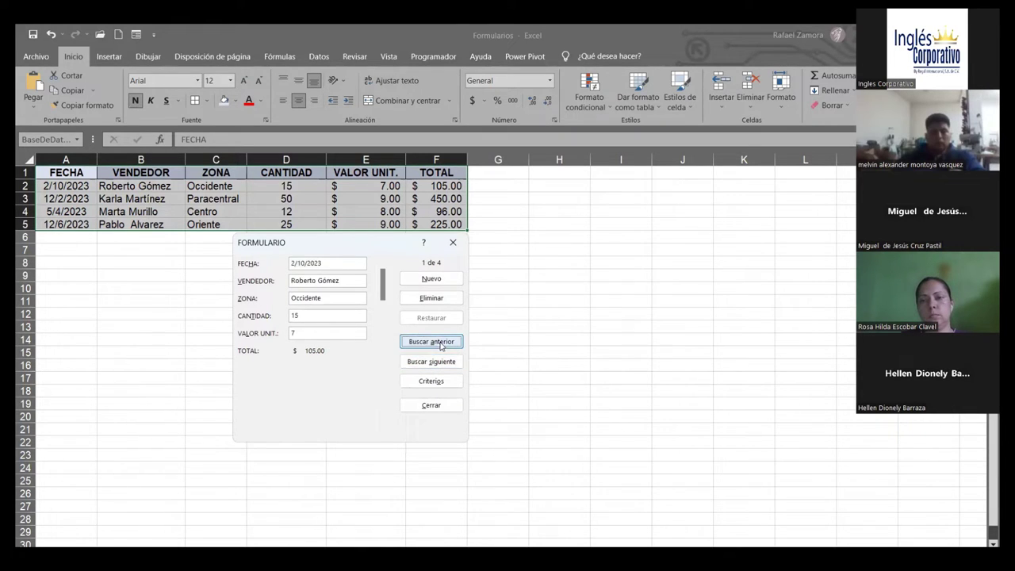
pyautogui.click(435, 362)
pyautogui.click(436, 361)
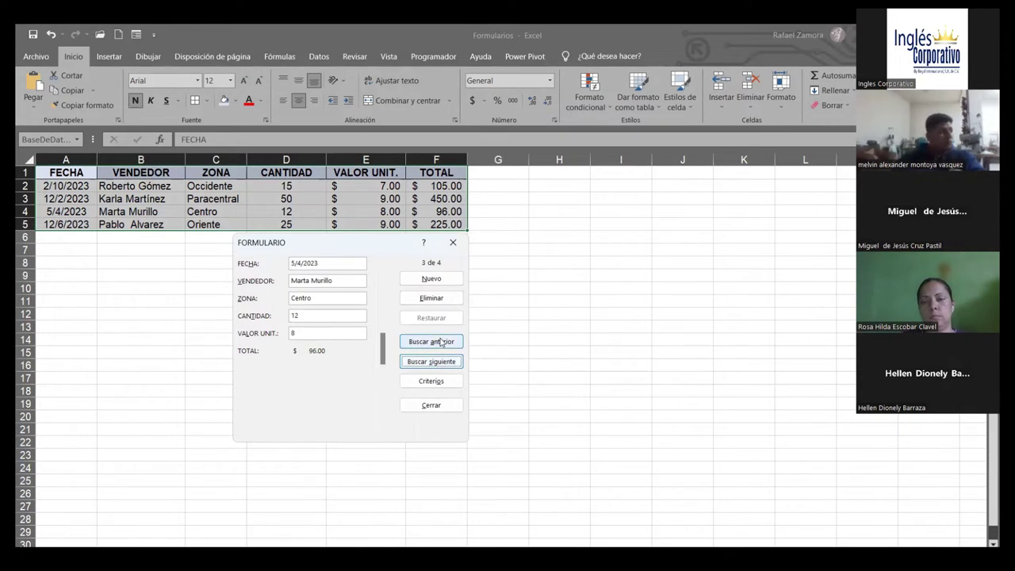
pyautogui.click(433, 380)
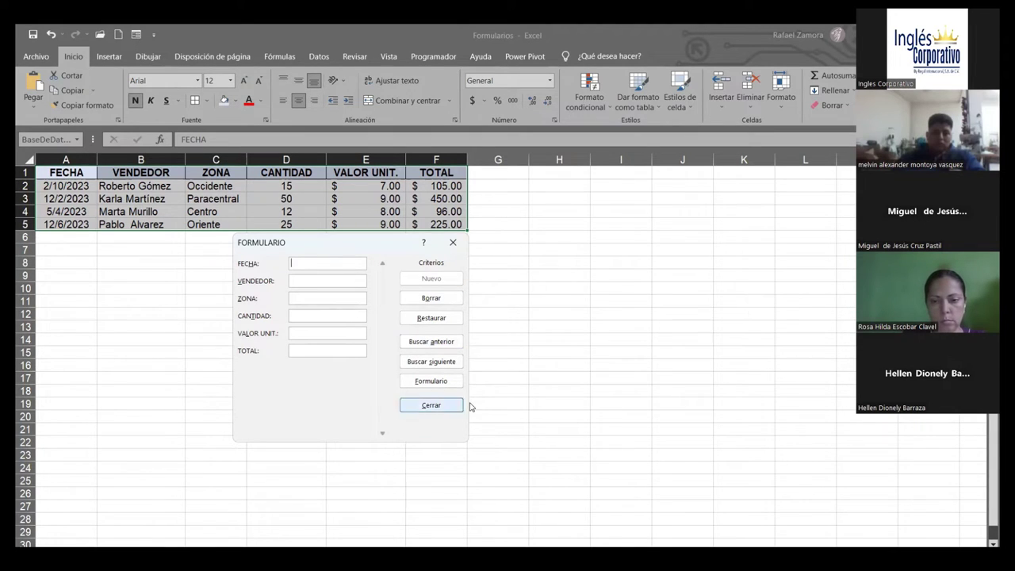
pyautogui.click(457, 410)
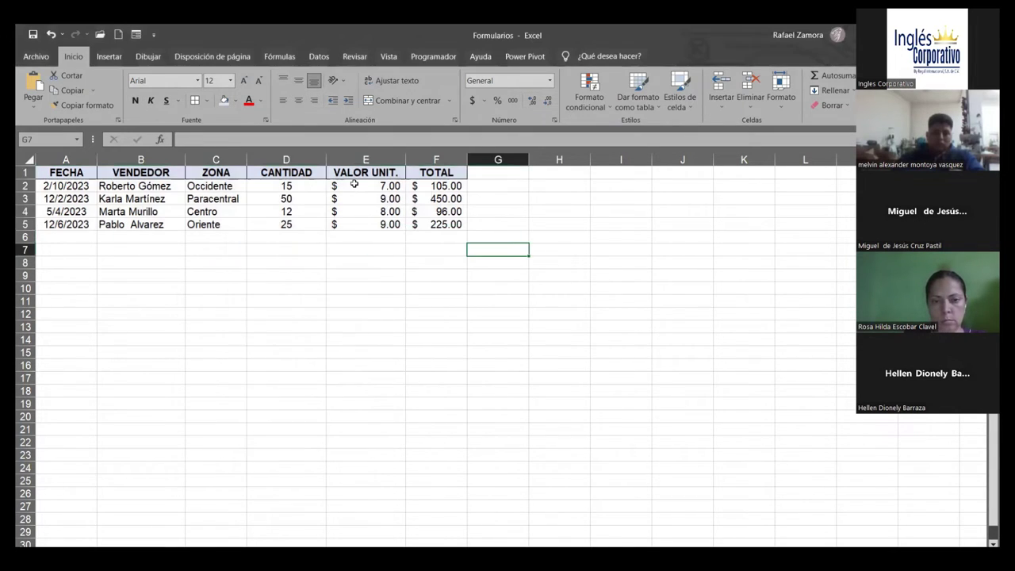
pyautogui.click(354, 185)
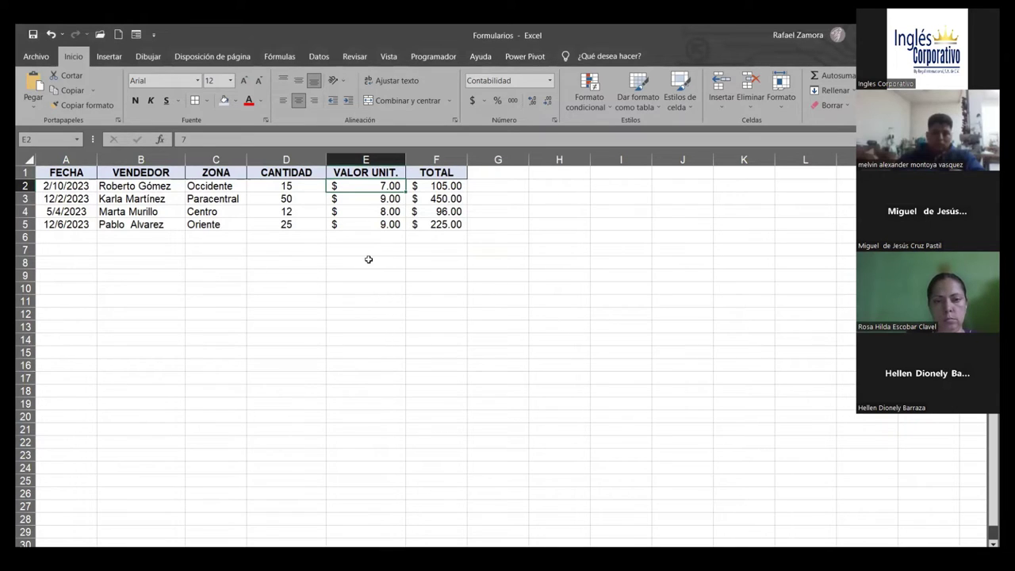
pyautogui.click(421, 301)
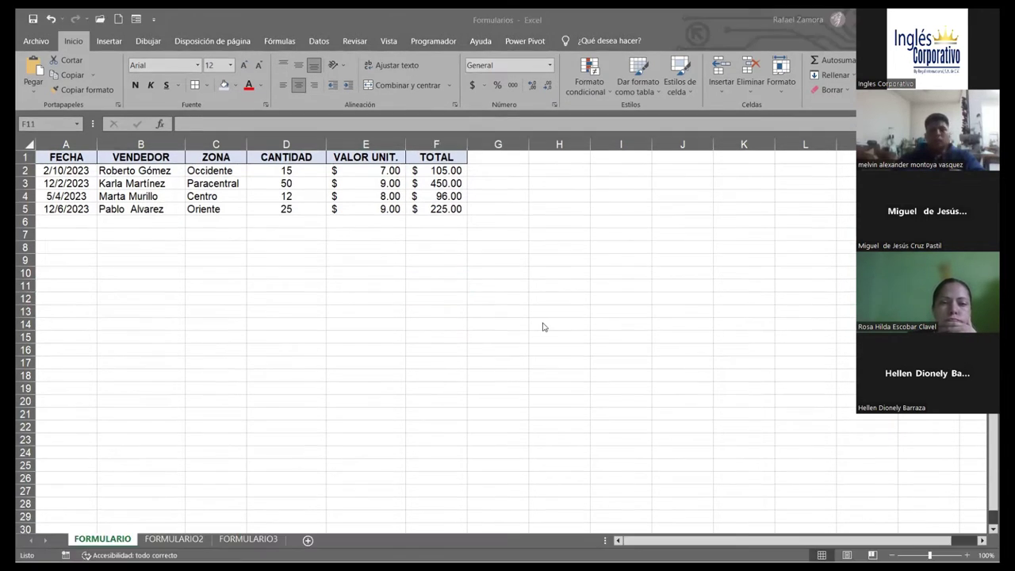
# Go to the FORMULARIO2 sheet and select its Código–Ganancia header cells.
pyautogui.click(174, 540)
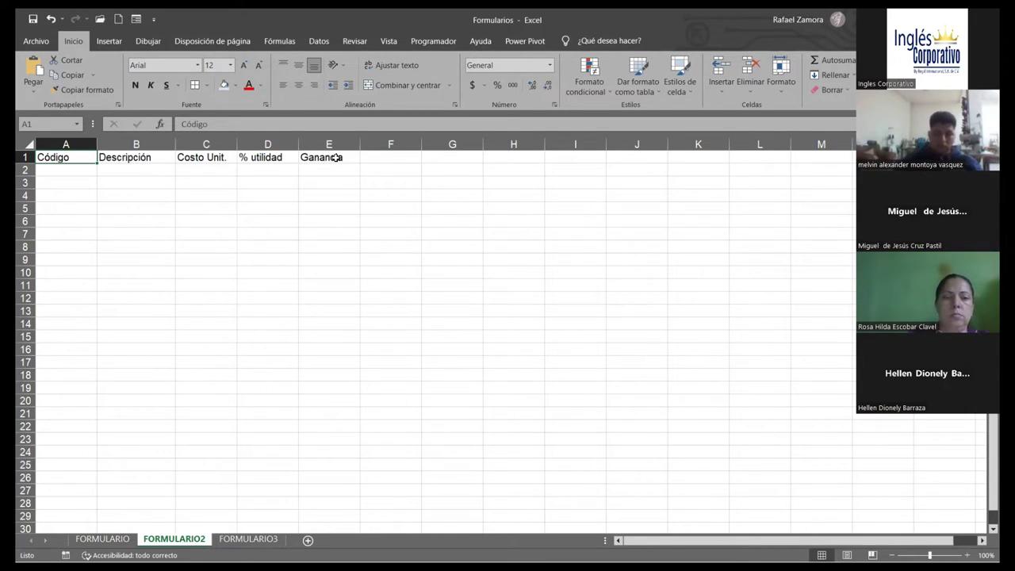
pyautogui.keyDown('shift'); pyautogui.click(337, 157); pyautogui.keyUp('shift')
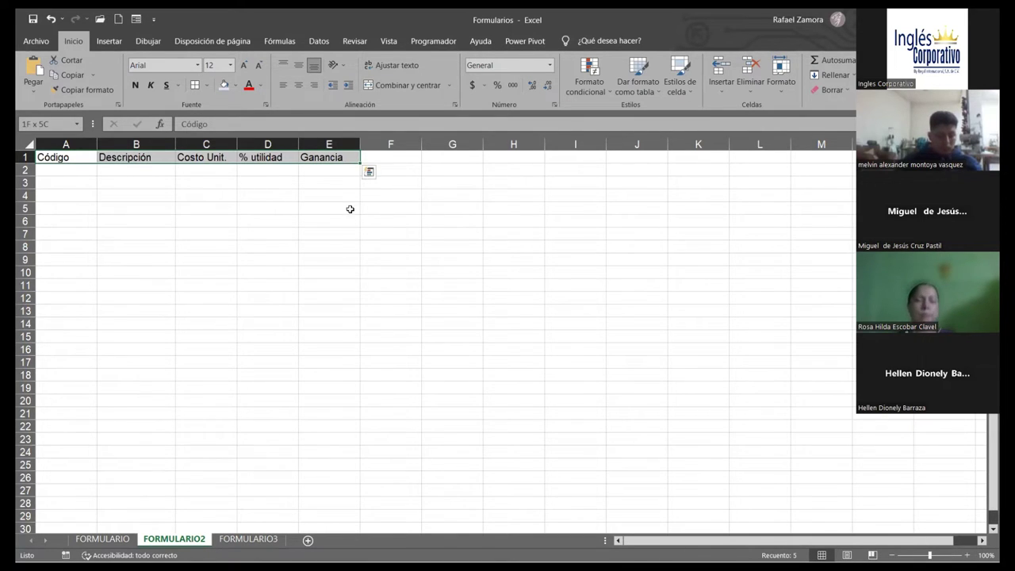
pyautogui.keyDown('shift'); pyautogui.click(352, 170); pyautogui.keyUp('shift')
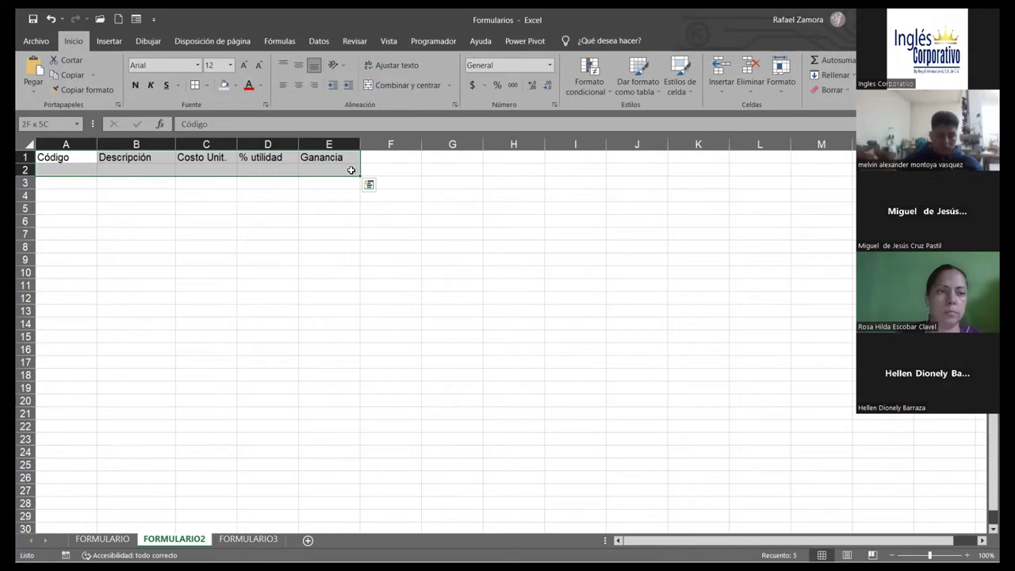
pyautogui.moveTo(135, 208); pyautogui.dragTo(329, 221)
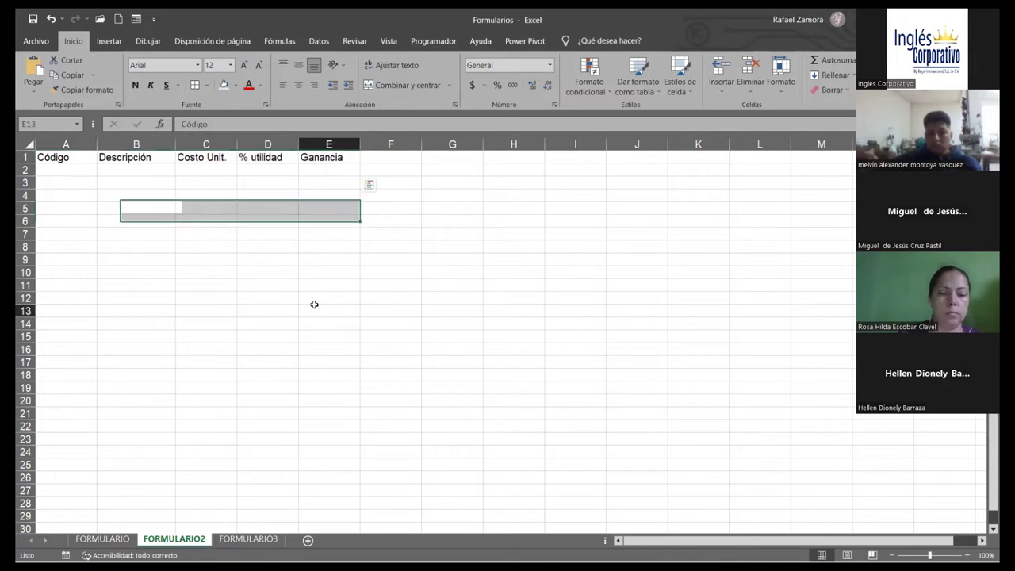
pyautogui.click(317, 310)
pyautogui.click(246, 538)
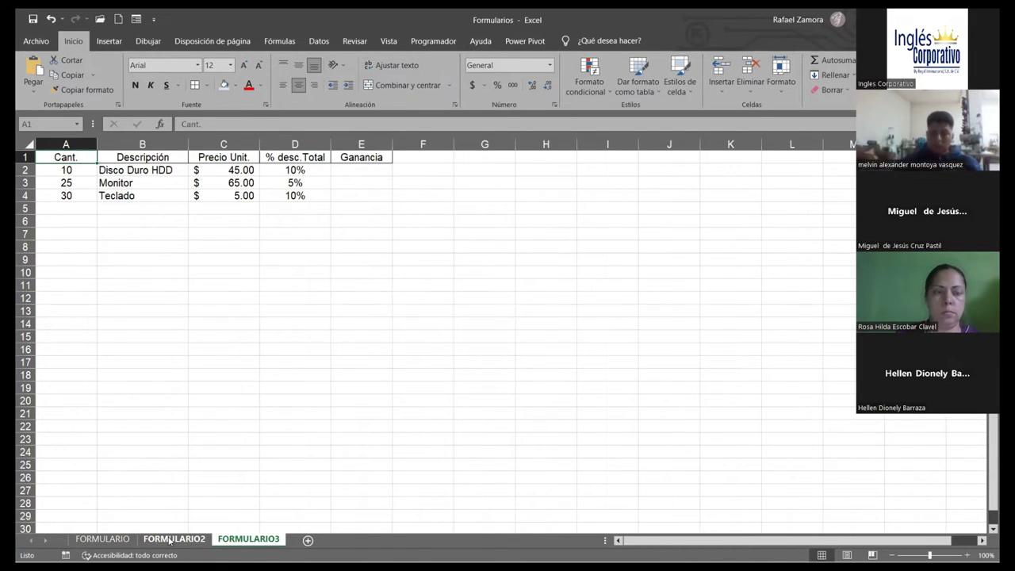
pyautogui.click(170, 539)
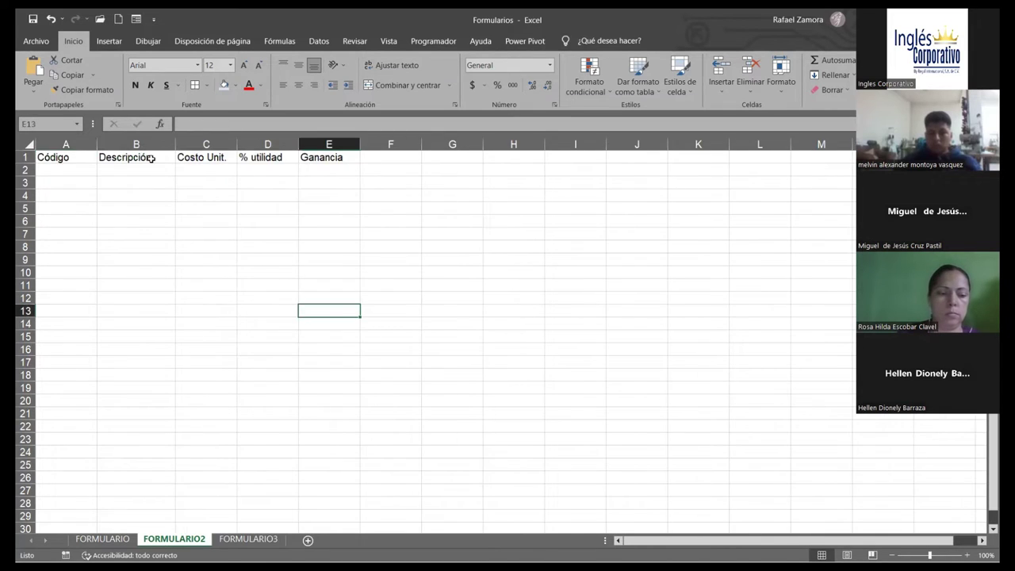
pyautogui.moveTo(74, 157)
pyautogui.mouseDown()
pyautogui.moveTo(339, 157)
pyautogui.moveTo(340, 172)
pyautogui.mouseUp()
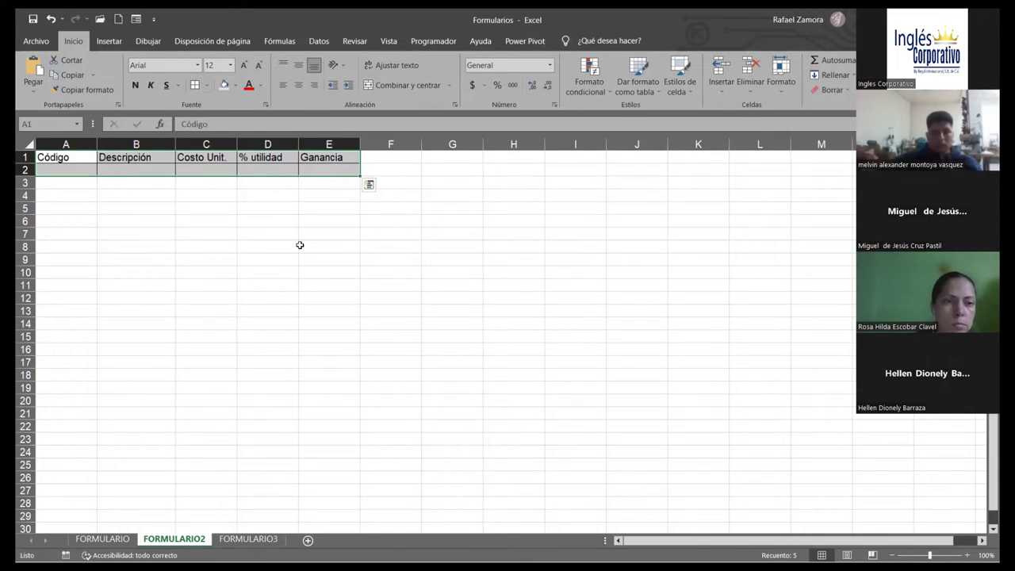
pyautogui.click(389, 283)
# Make the Código–Ganancia headers bold and centered, and widen columns C, D and E.
pyautogui.moveTo(68, 157); pyautogui.dragTo(334, 157)
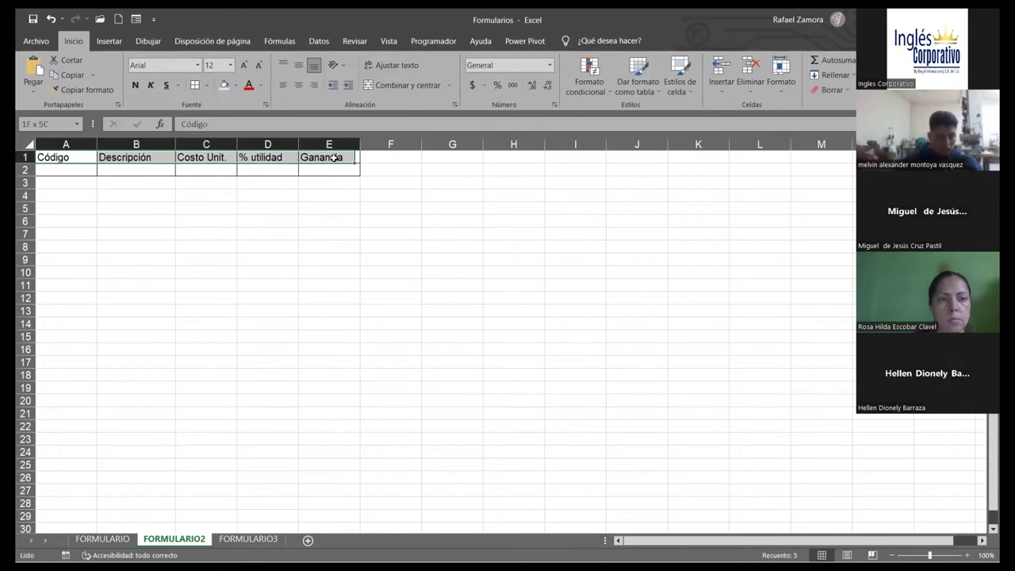
pyautogui.hotkey('ctrl', 'n')
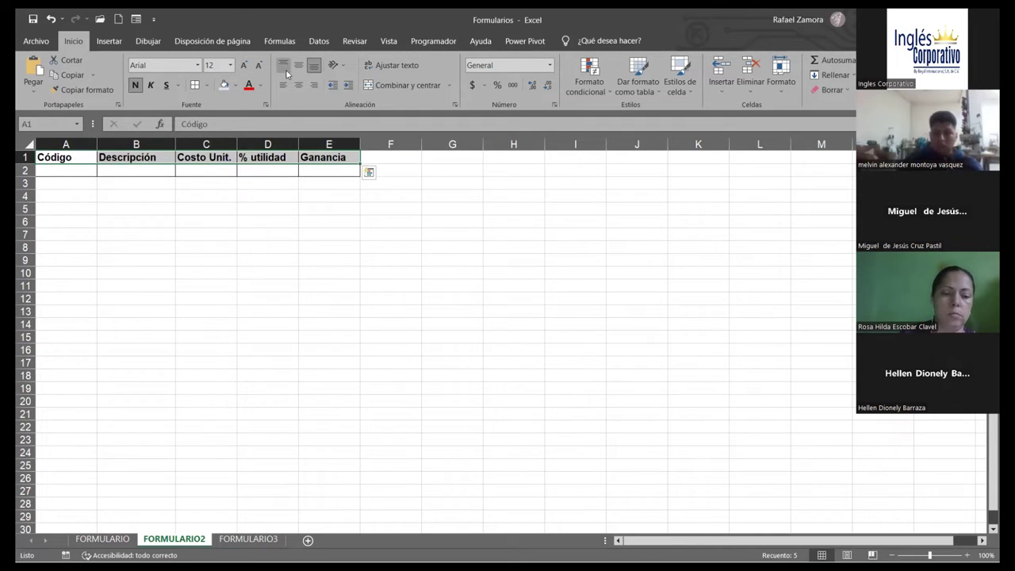
pyautogui.click(298, 85)
pyautogui.click(369, 296)
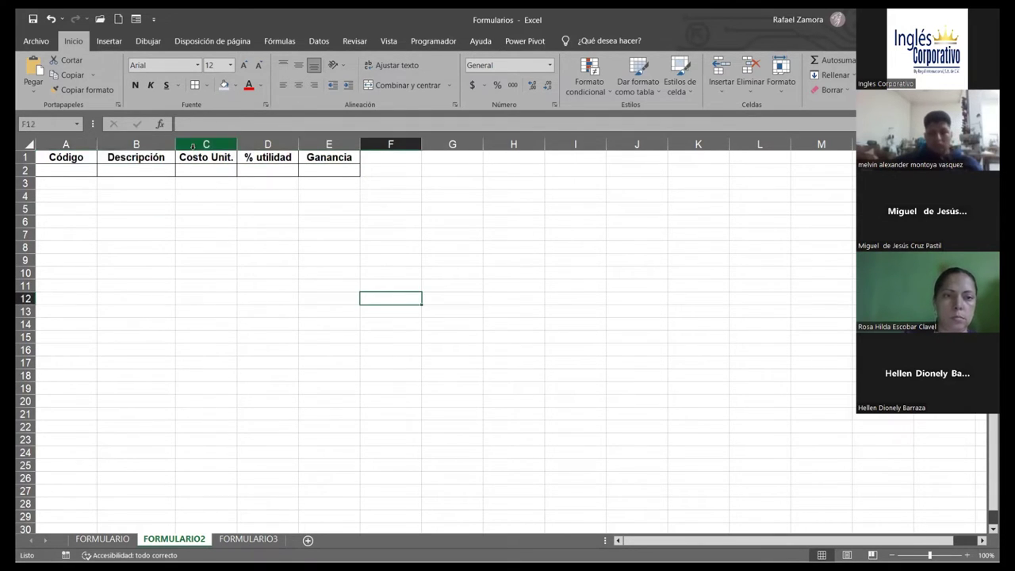
pyautogui.moveTo(237, 141); pyautogui.dragTo(244, 141)
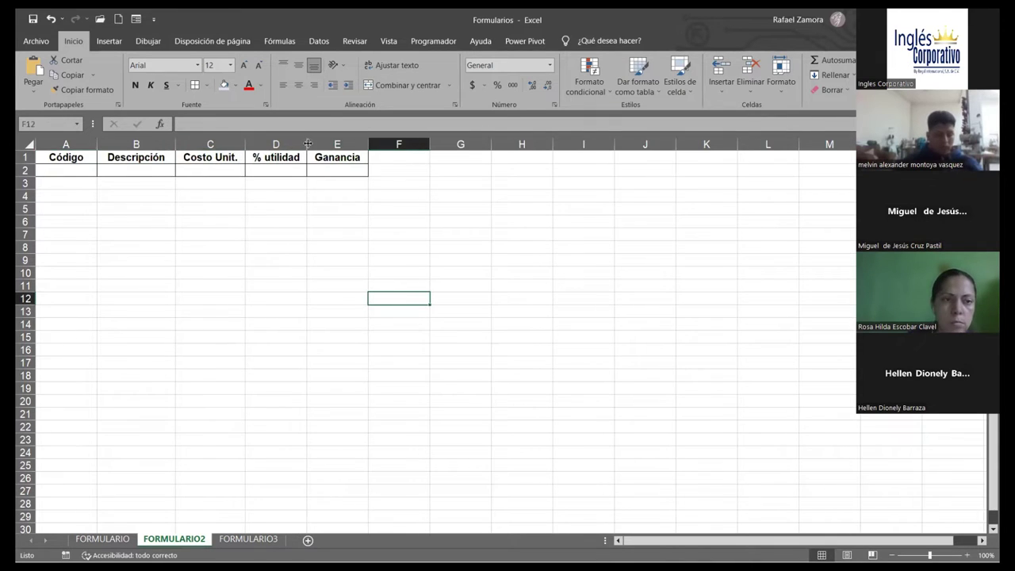
pyautogui.moveTo(307, 144); pyautogui.dragTo(327, 143)
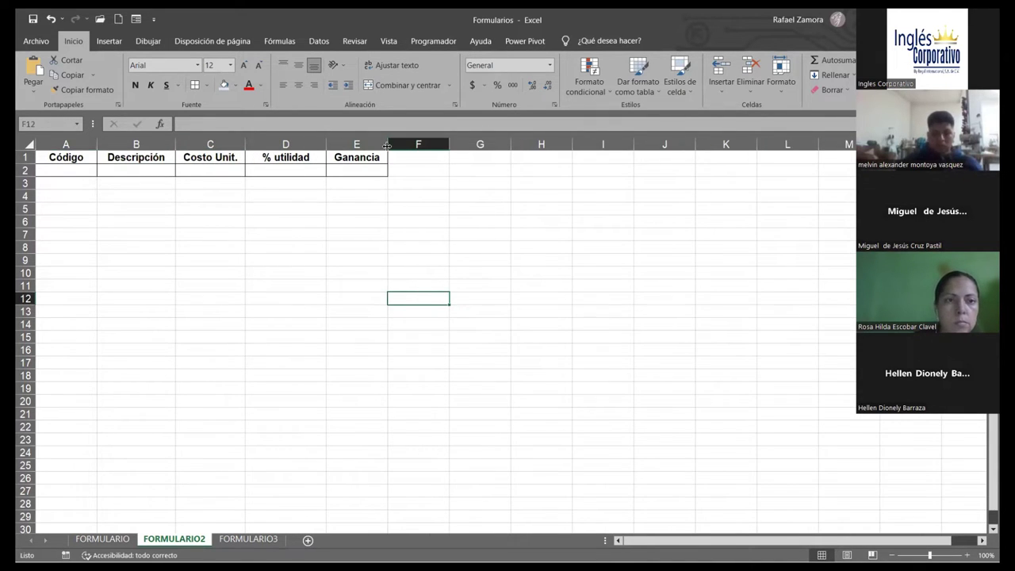
pyautogui.moveTo(387, 143); pyautogui.dragTo(402, 144)
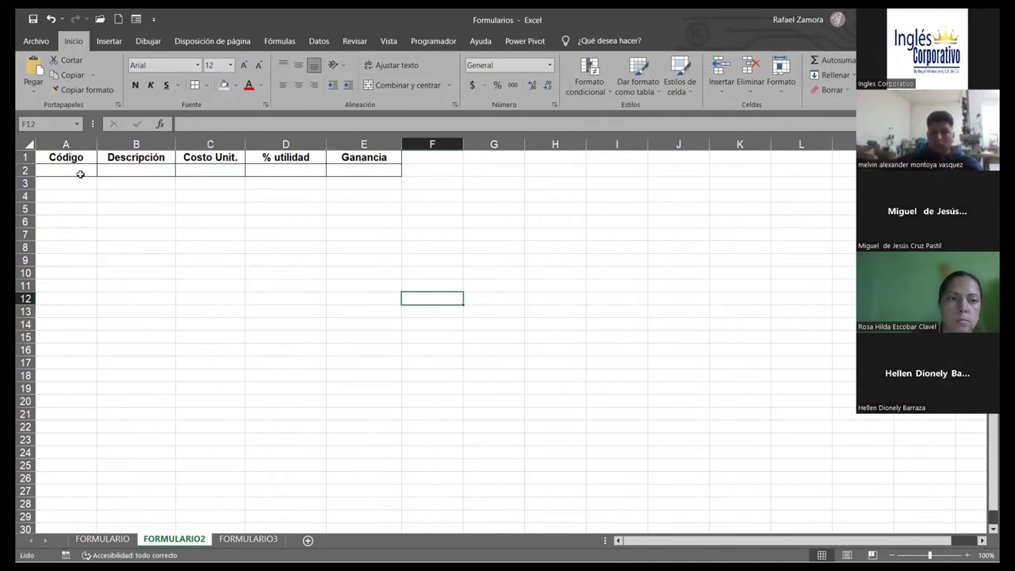
# Center the contents of cell A2, then select cells C2 through E2.
pyautogui.click(79, 172)
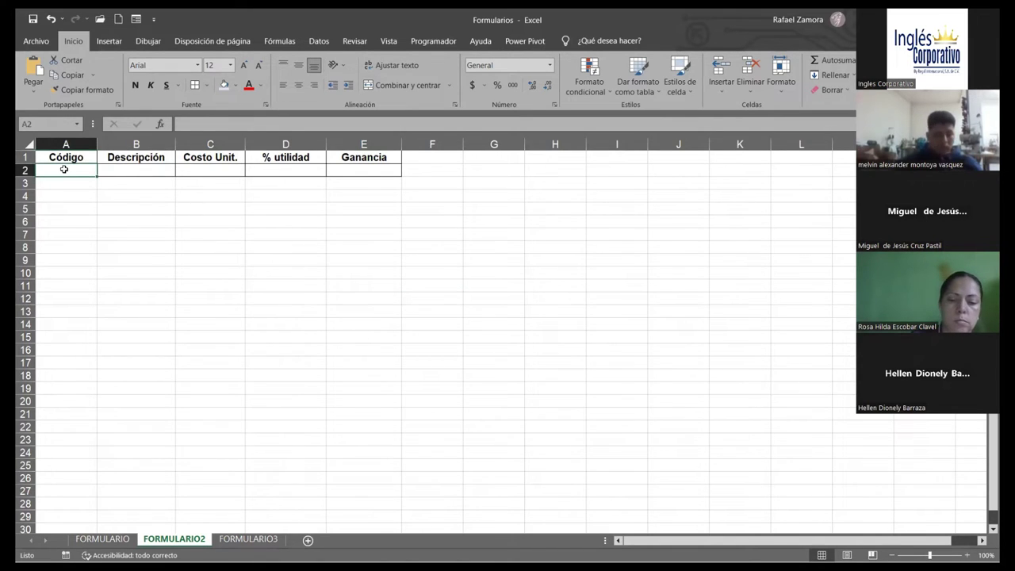
pyautogui.click(295, 86)
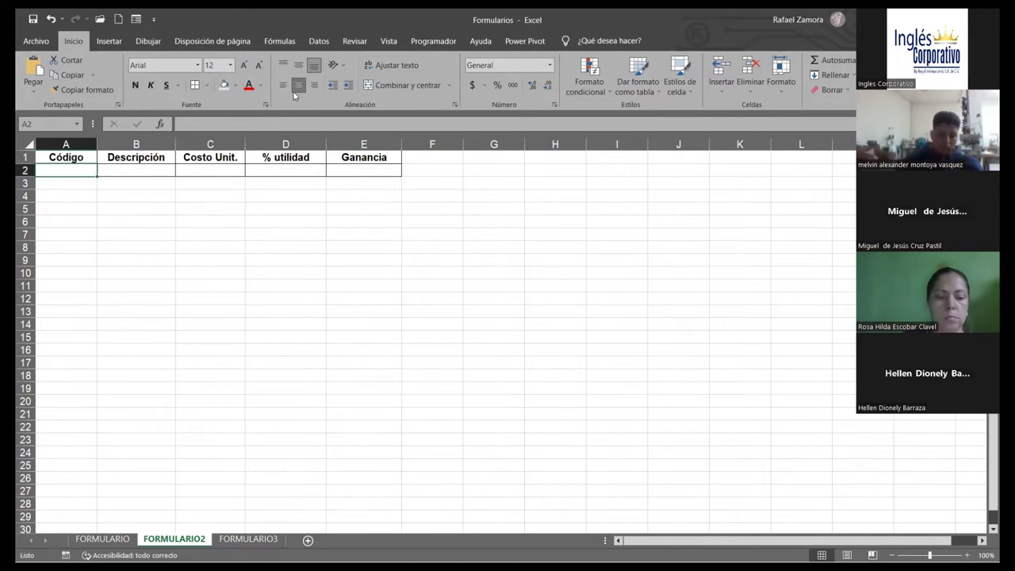
pyautogui.click(144, 170)
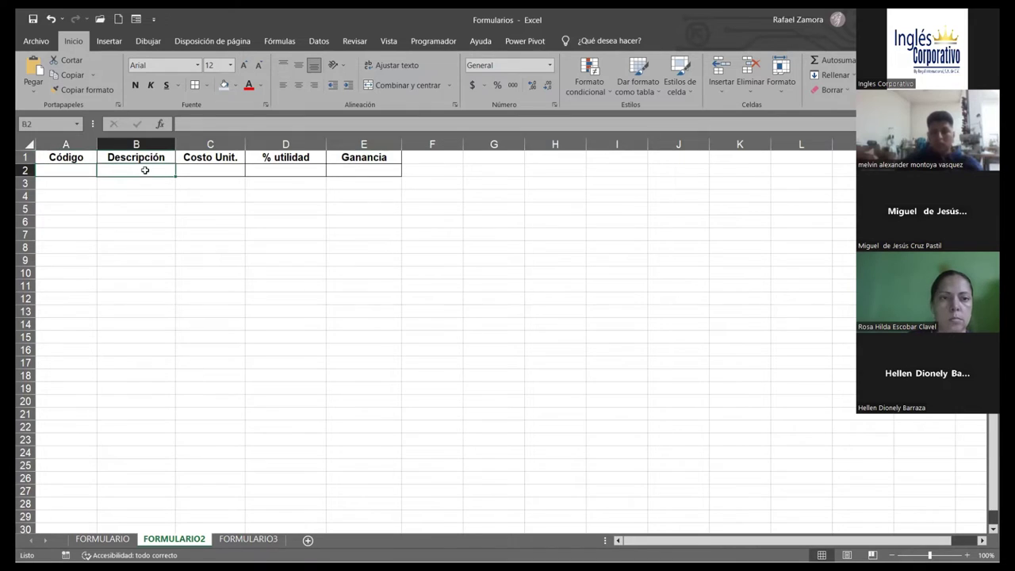
pyautogui.click(218, 171)
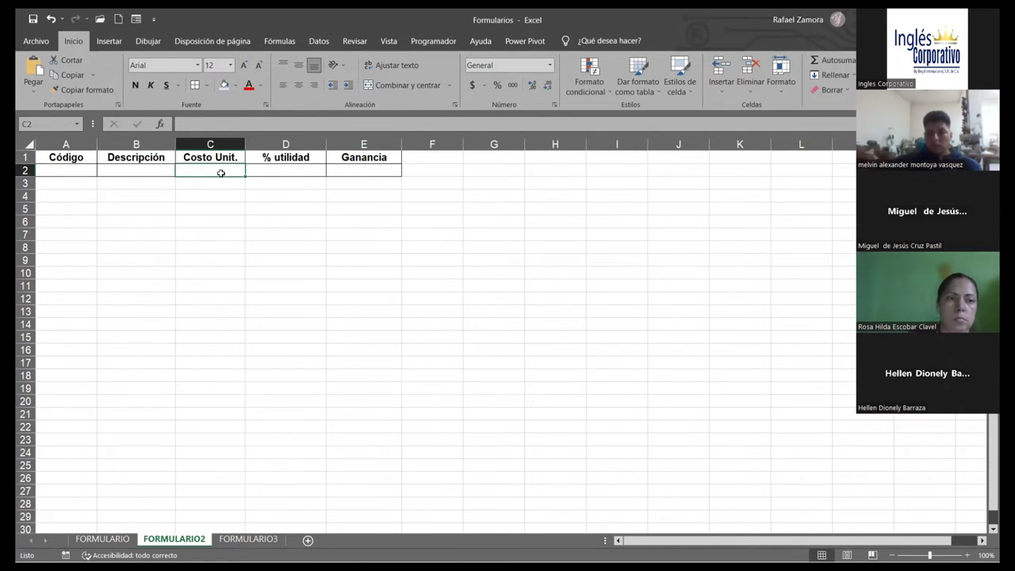
pyautogui.moveTo(219, 173); pyautogui.dragTo(361, 175)
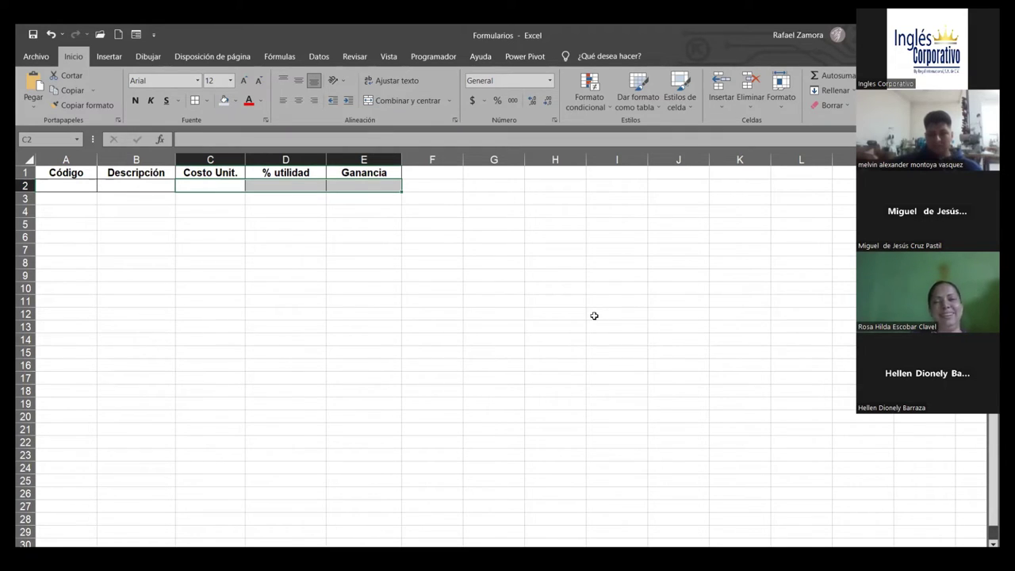
# Apply Contabilidad (Accounting) format to C2 and E2, and Percentage format to D2.
pyautogui.click(236, 187)
pyautogui.keyDown('ctrl'); pyautogui.click(379, 182); pyautogui.keyUp('ctrl')
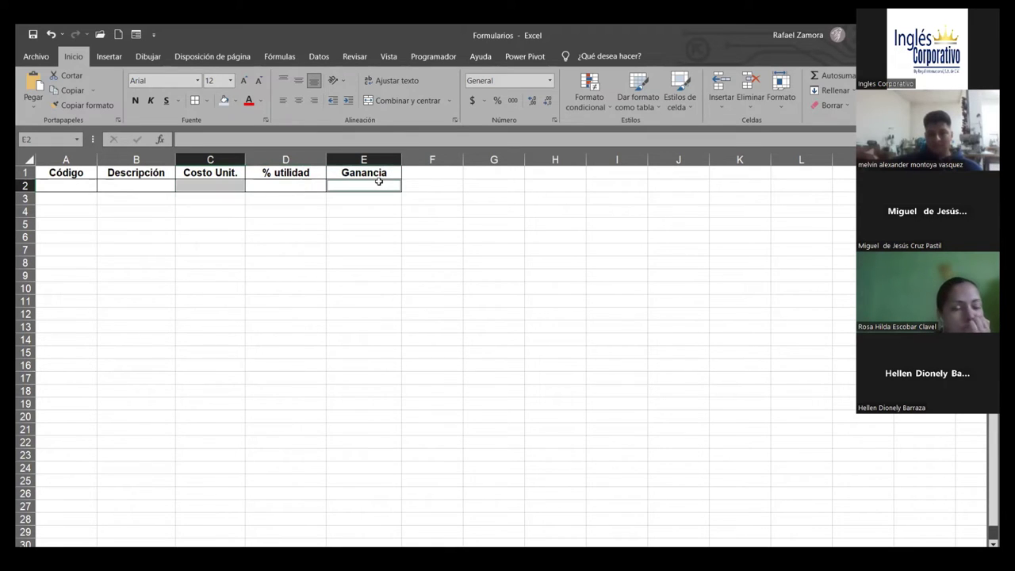
pyautogui.click(472, 102)
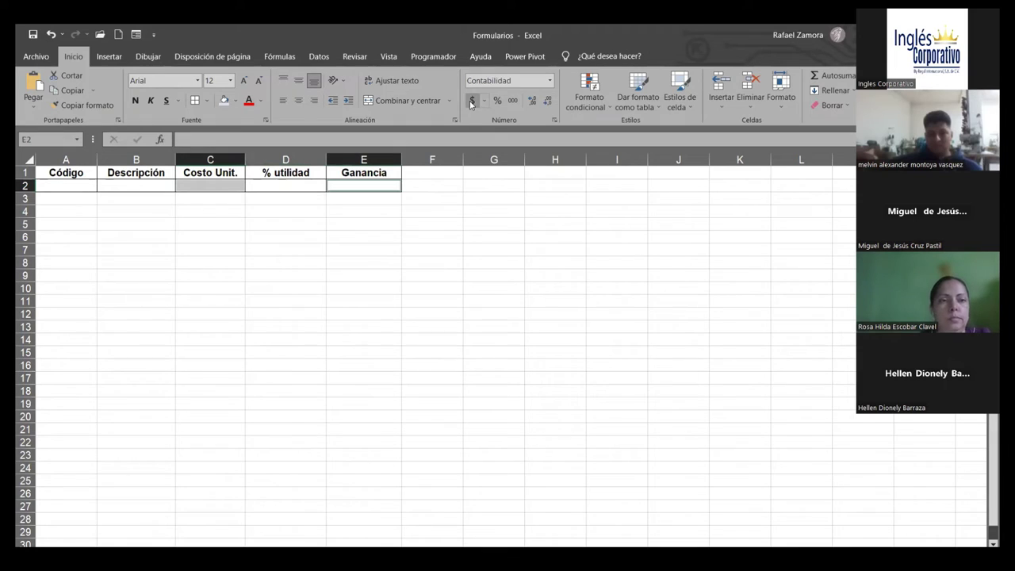
pyautogui.click(306, 181)
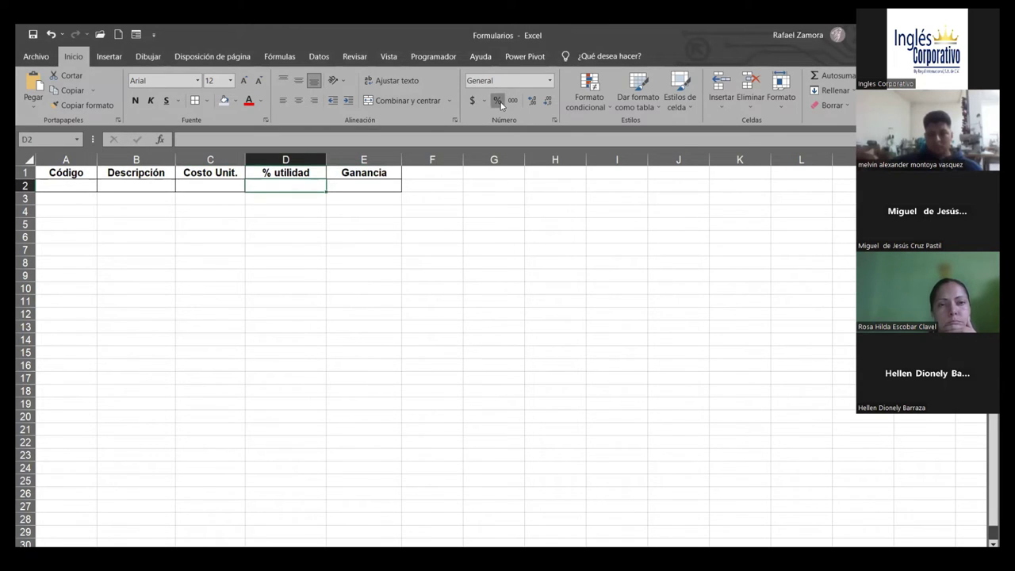
pyautogui.click(500, 105)
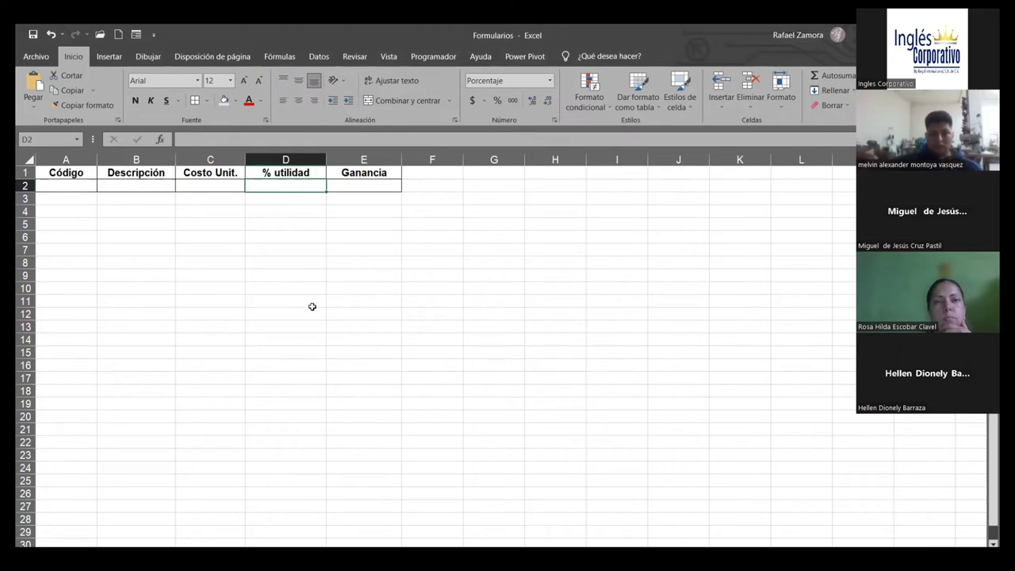
# Enter AB01 in cell A2 and widen column B (Descripción) on FORMULARIO2.
pyautogui.click(76, 186)
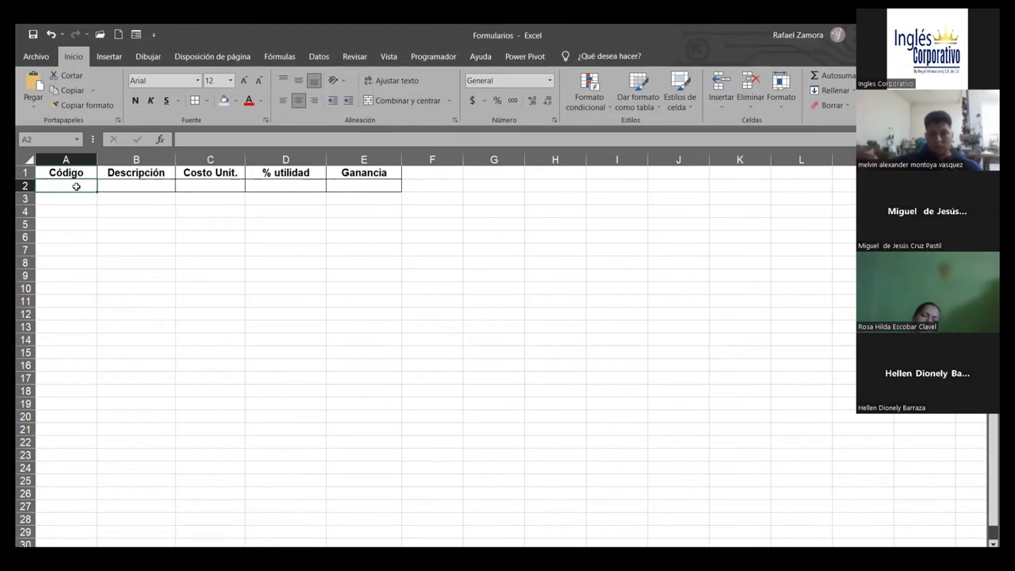
pyautogui.write('AB0')
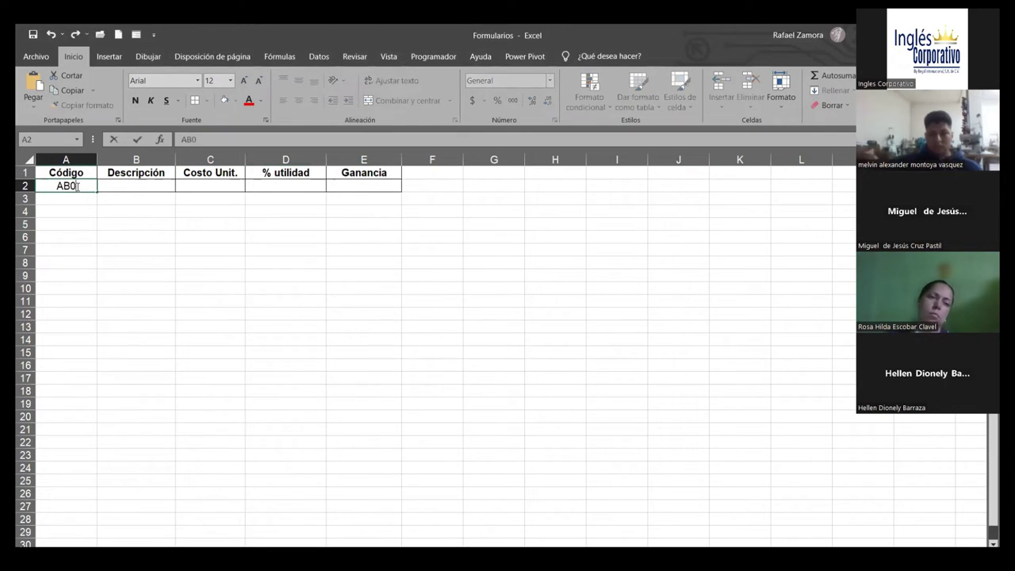
pyautogui.write('1')
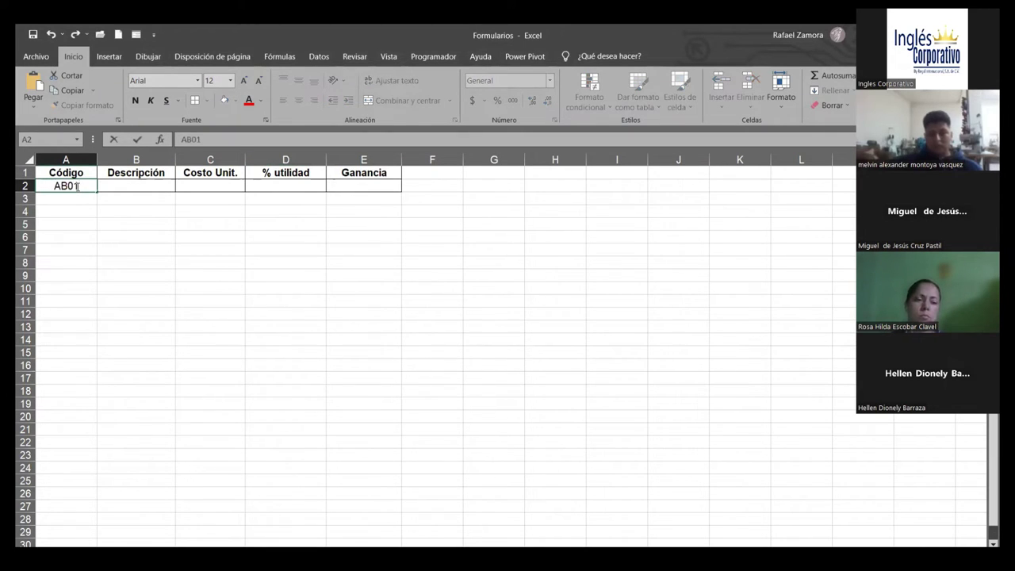
pyautogui.press('Return')
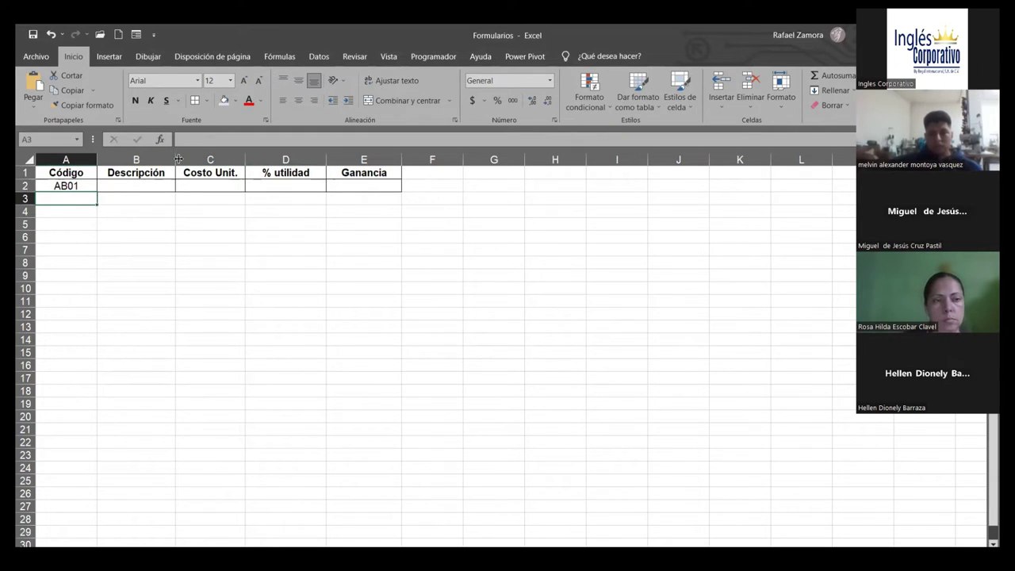
pyautogui.moveTo(176, 159); pyautogui.dragTo(191, 160)
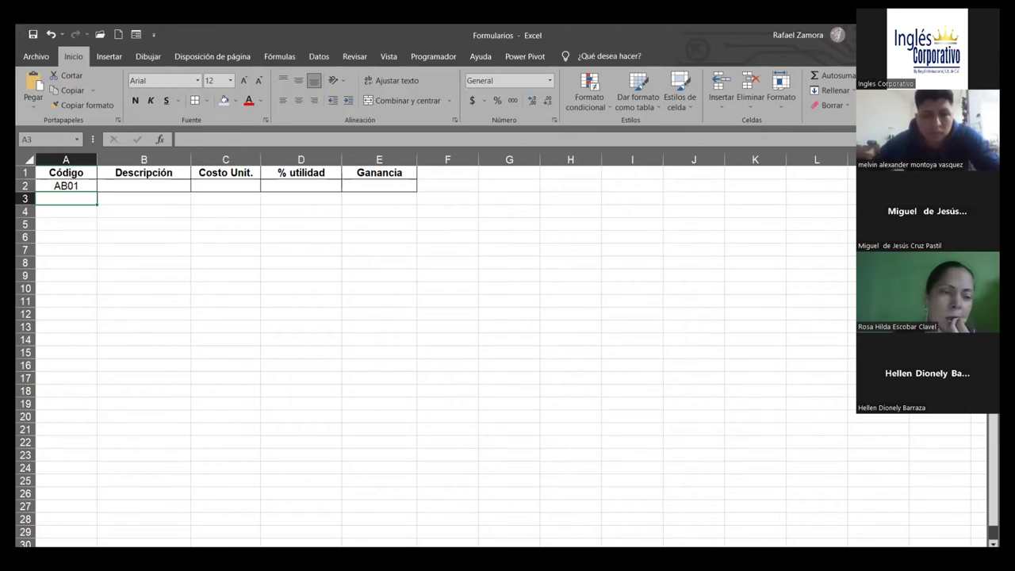
pyautogui.hotkey('alt', 'Tab')
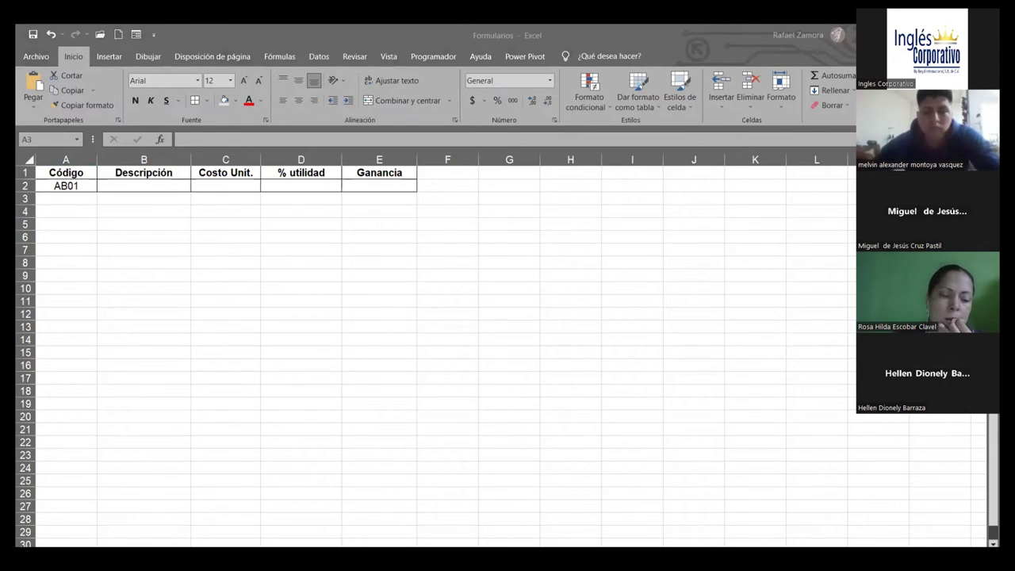
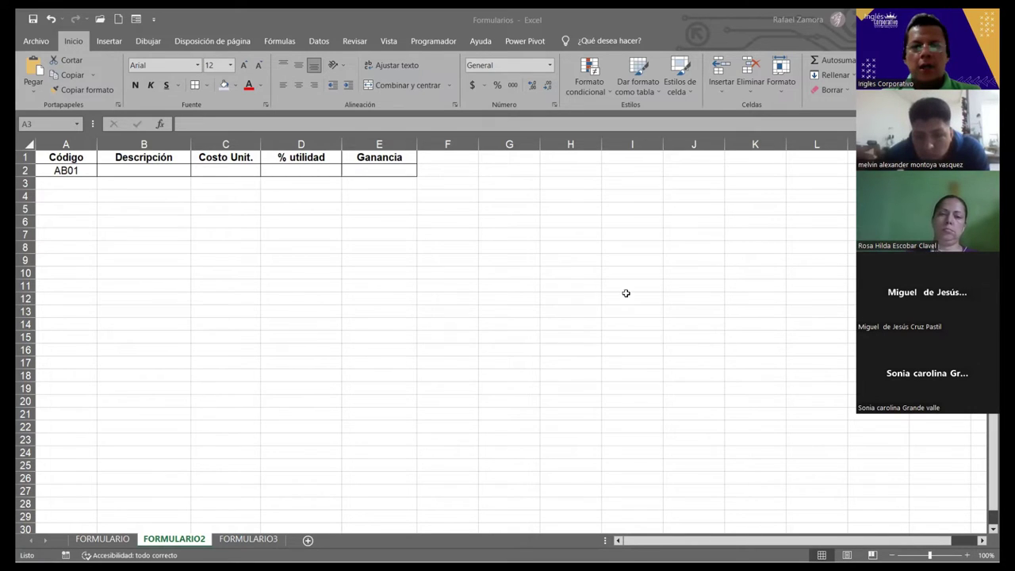
# Insert a WordArt reading 'EN PRACTICA' and drag it below the table to around rows 20–25.
pyautogui.click(509, 311)
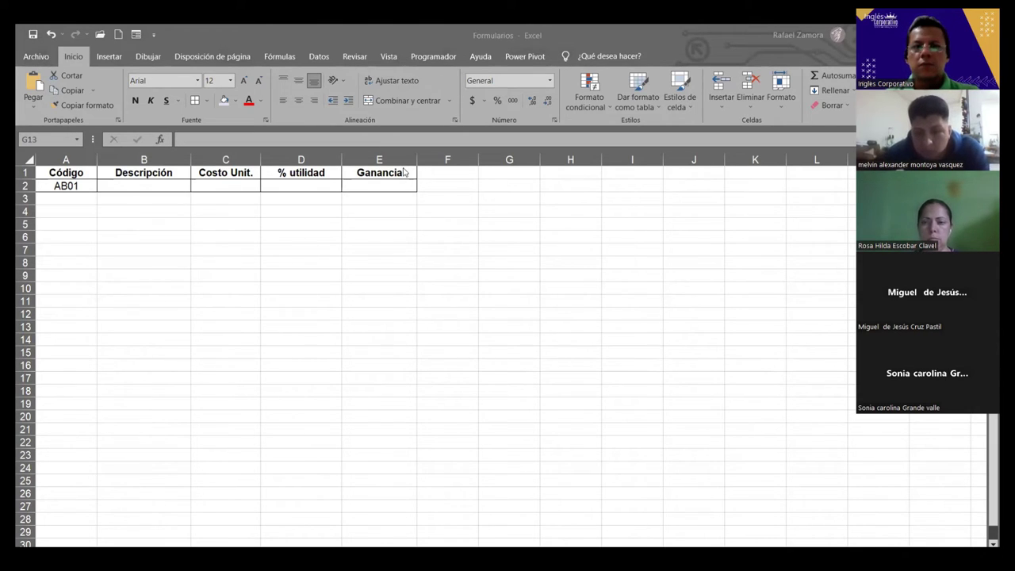
pyautogui.click(404, 38)
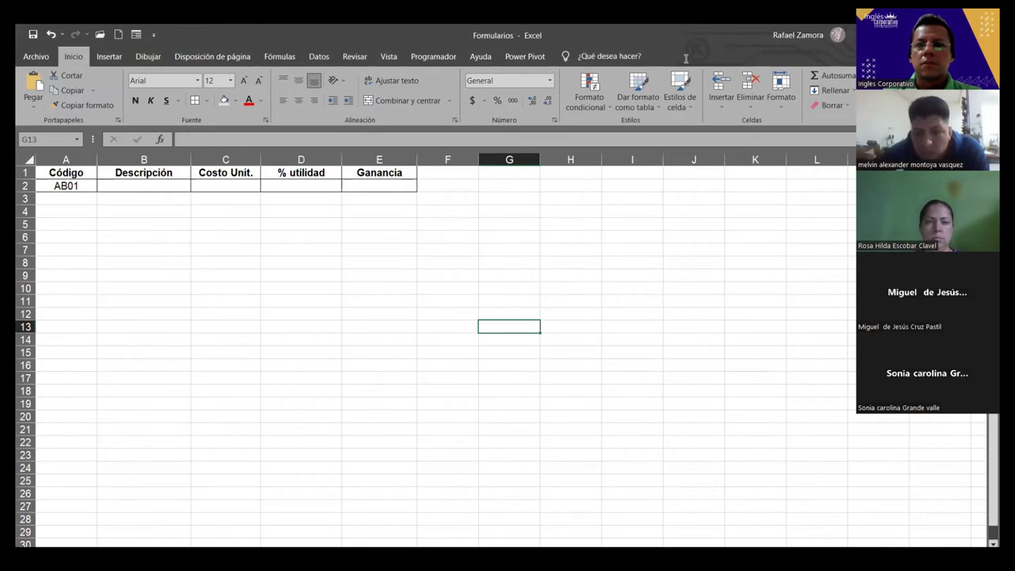
pyautogui.click(109, 56)
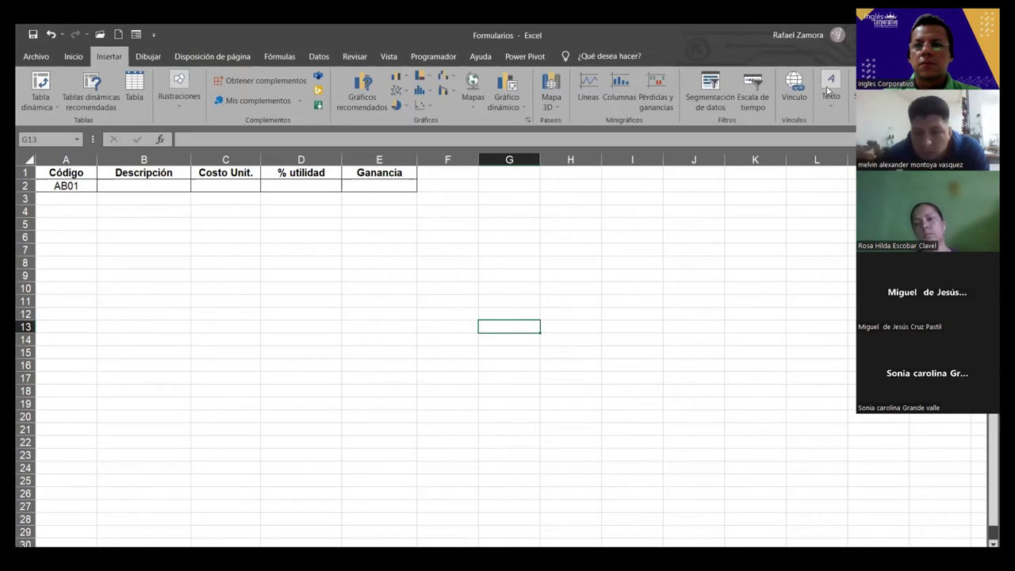
pyautogui.click(836, 115)
pyautogui.click(896, 150)
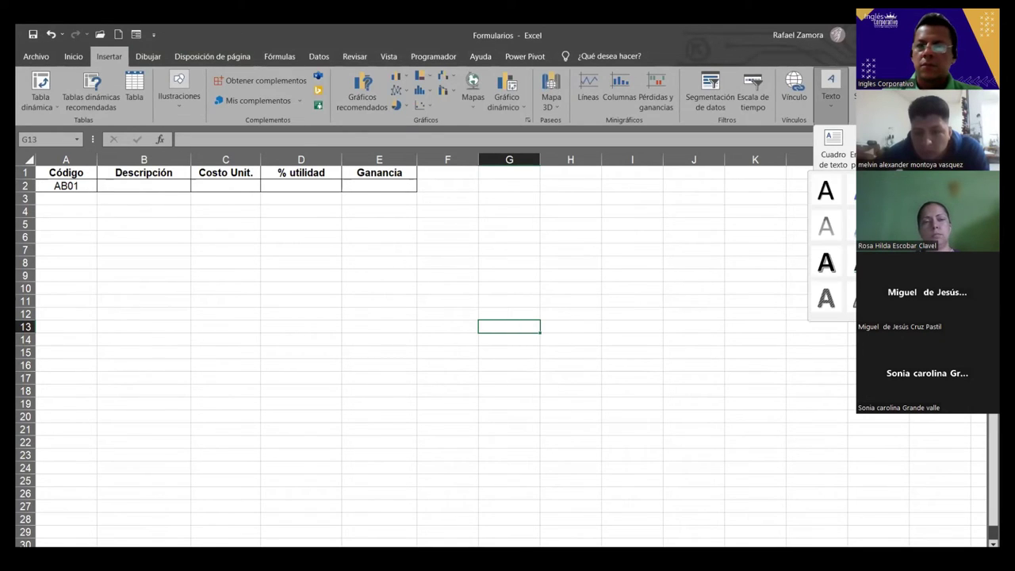
pyautogui.click(825, 191)
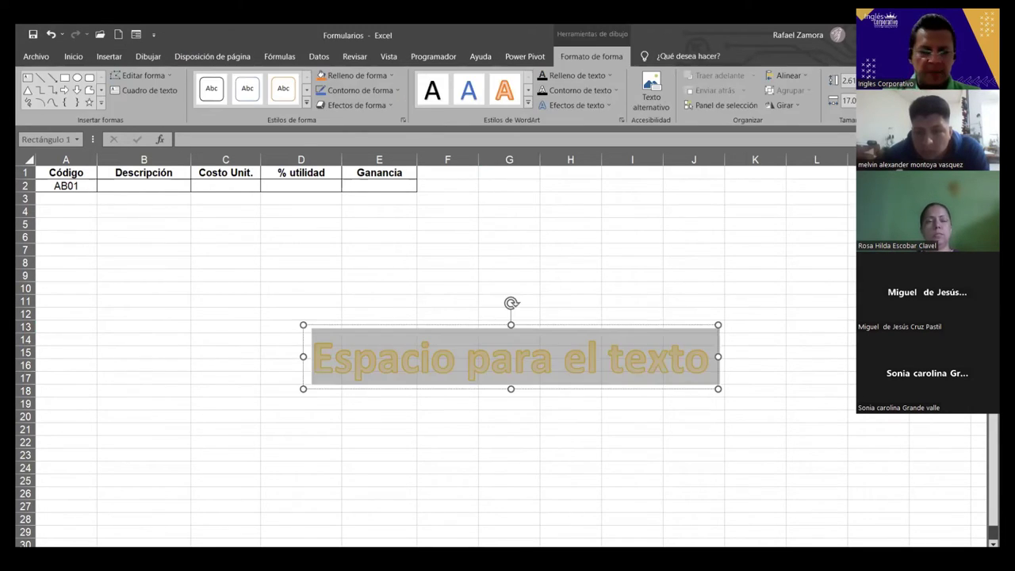
pyautogui.write('EN PRA')
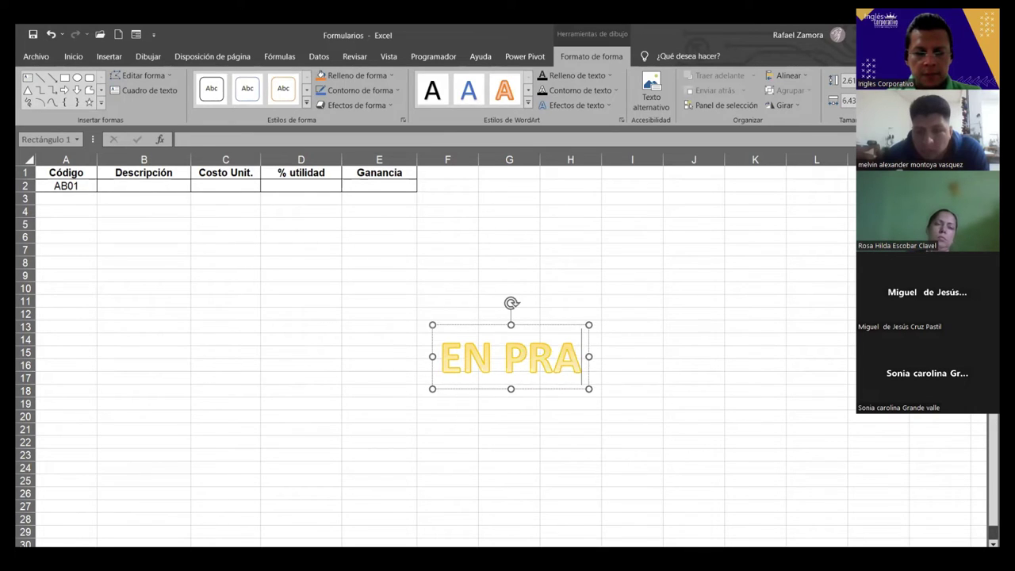
pyautogui.write('CTICA')
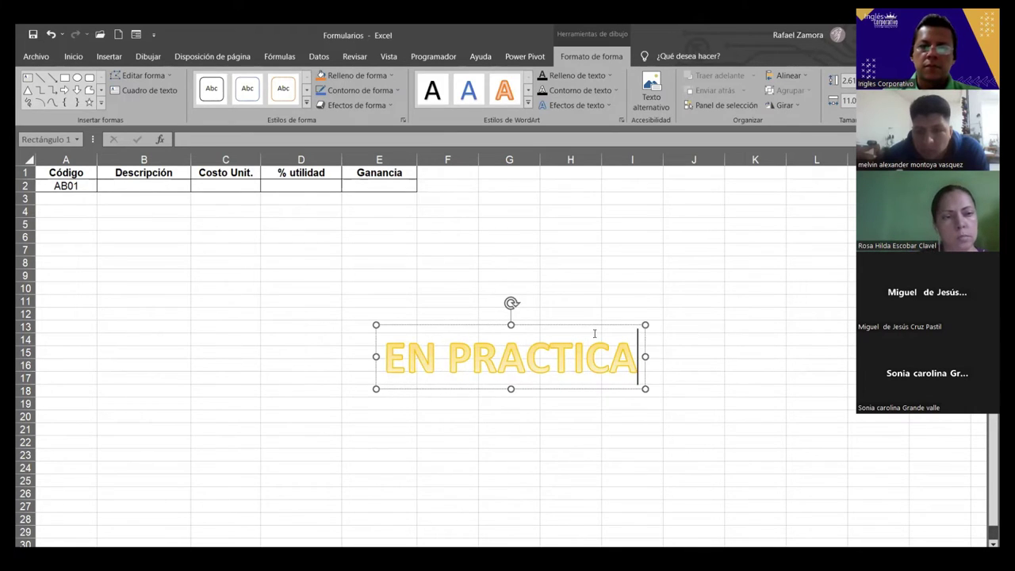
pyautogui.moveTo(560, 341); pyautogui.dragTo(368, 428)
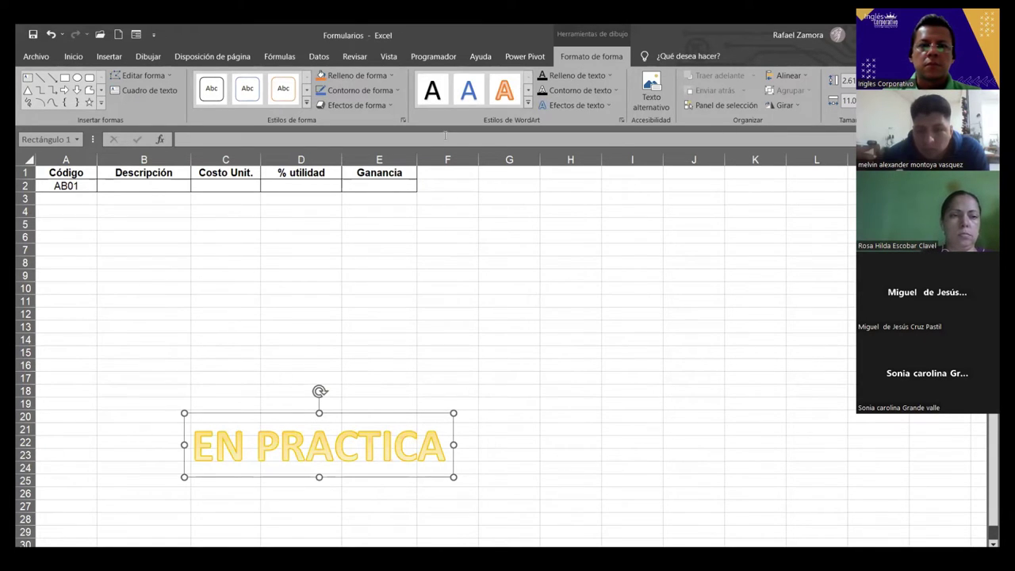
# Give the EN PRACTICA WordArt a red text fill.
pyautogui.click(546, 77)
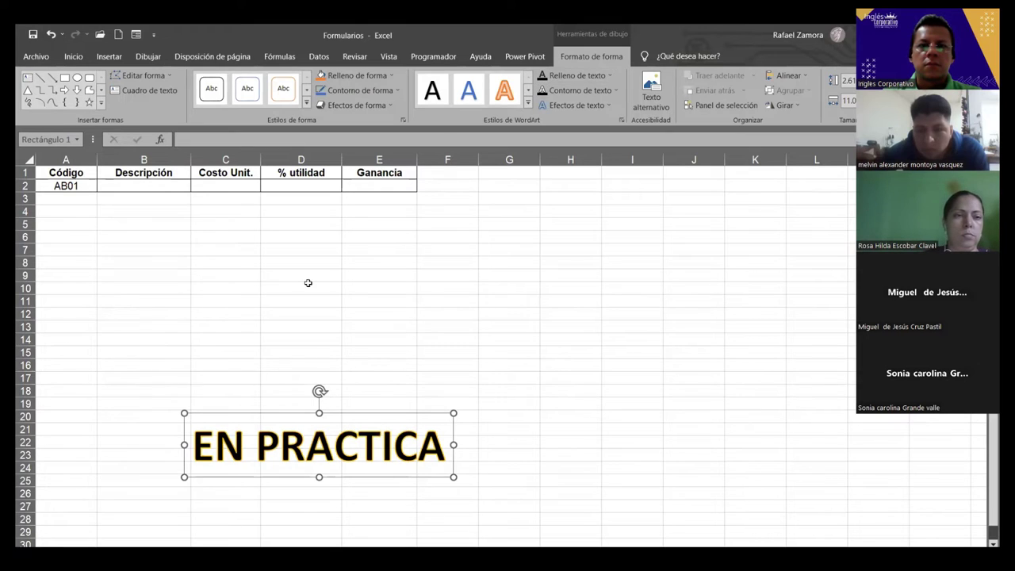
pyautogui.click(610, 75)
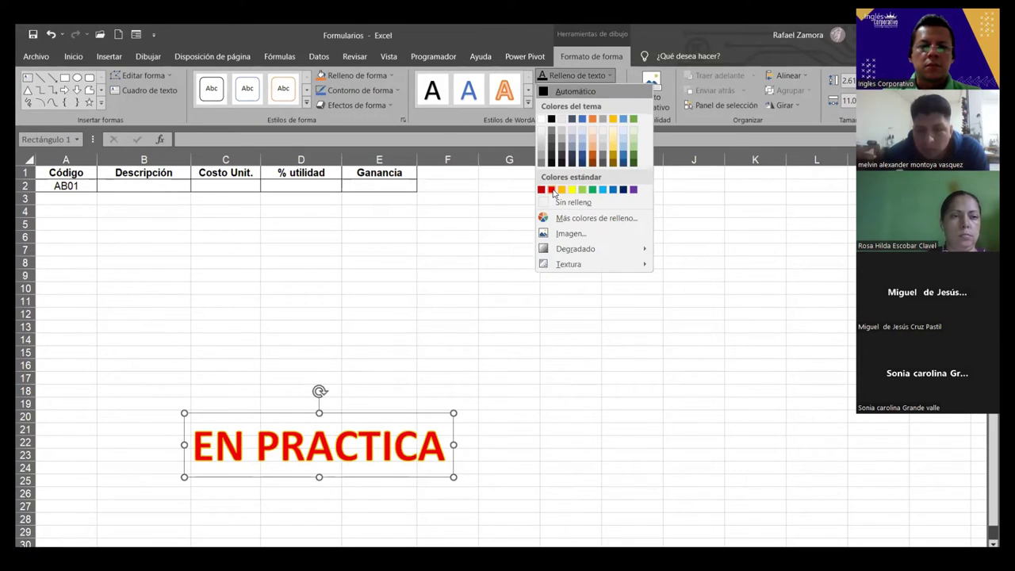
pyautogui.click(552, 193)
pyautogui.press('Escape')
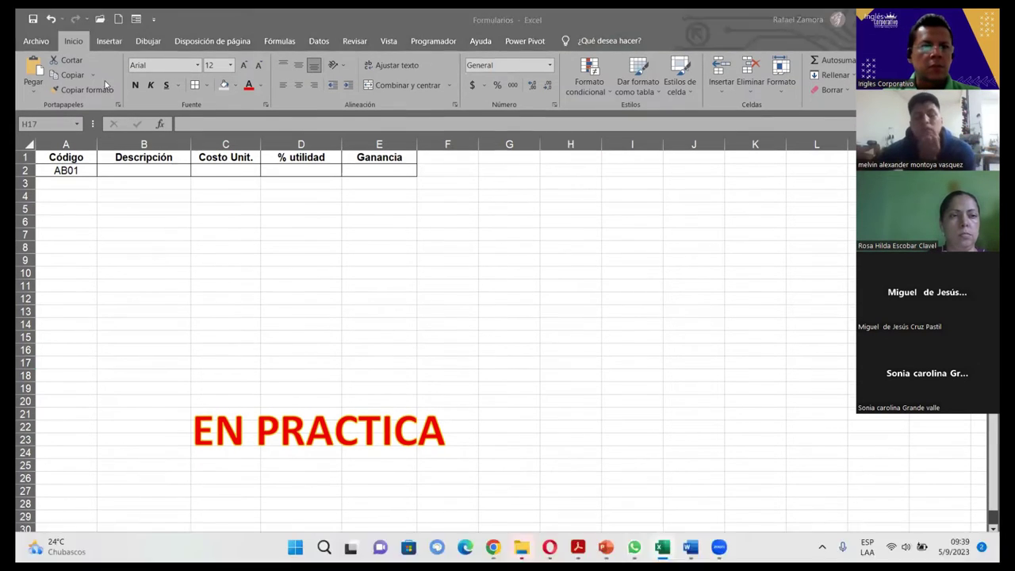
pyautogui.click(157, 202)
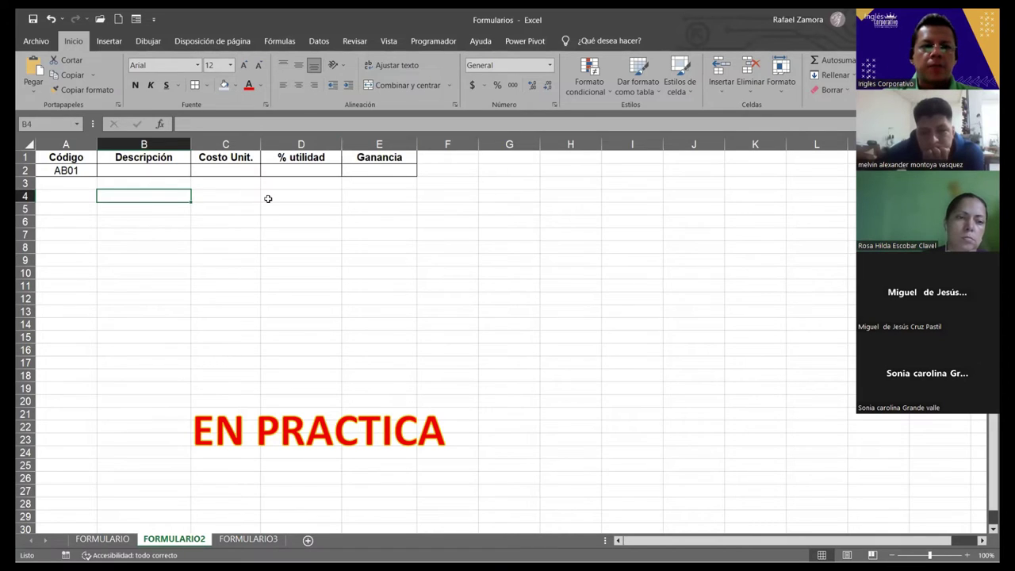
pyautogui.click(240, 168)
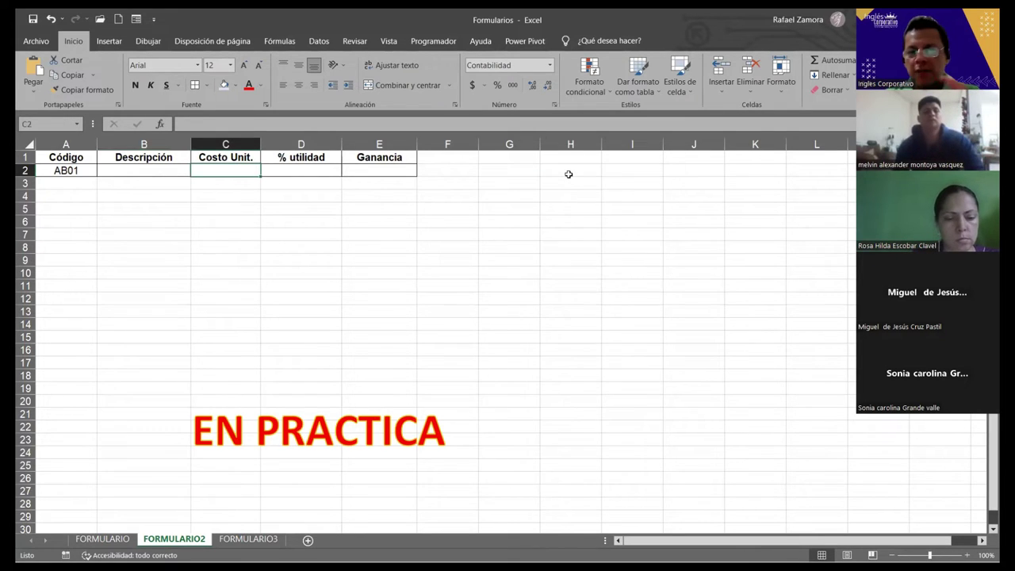
pyautogui.click(569, 174)
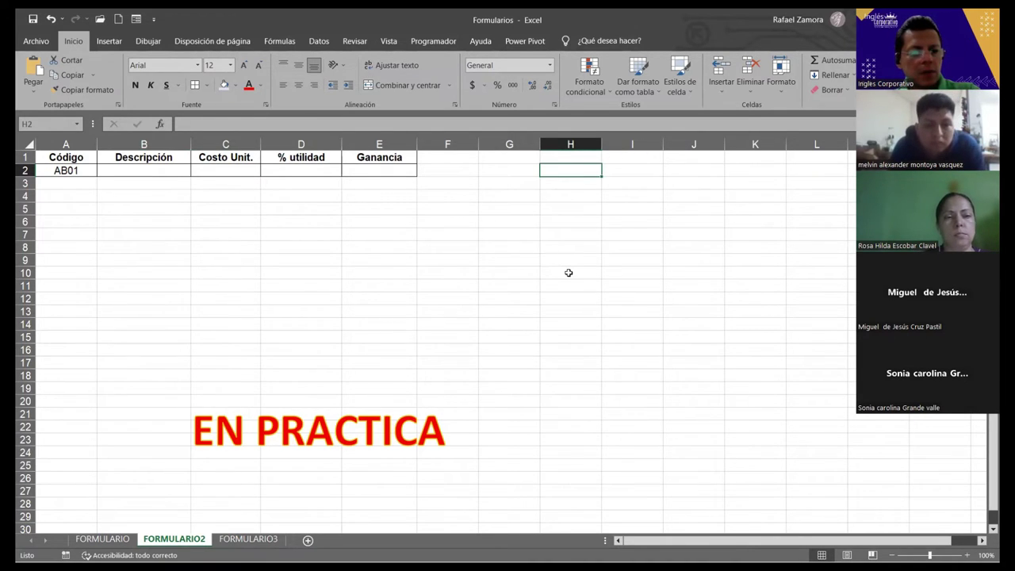
# Enter 5 in H2 with Accounting format and 10% in H3.
pyautogui.write('5')
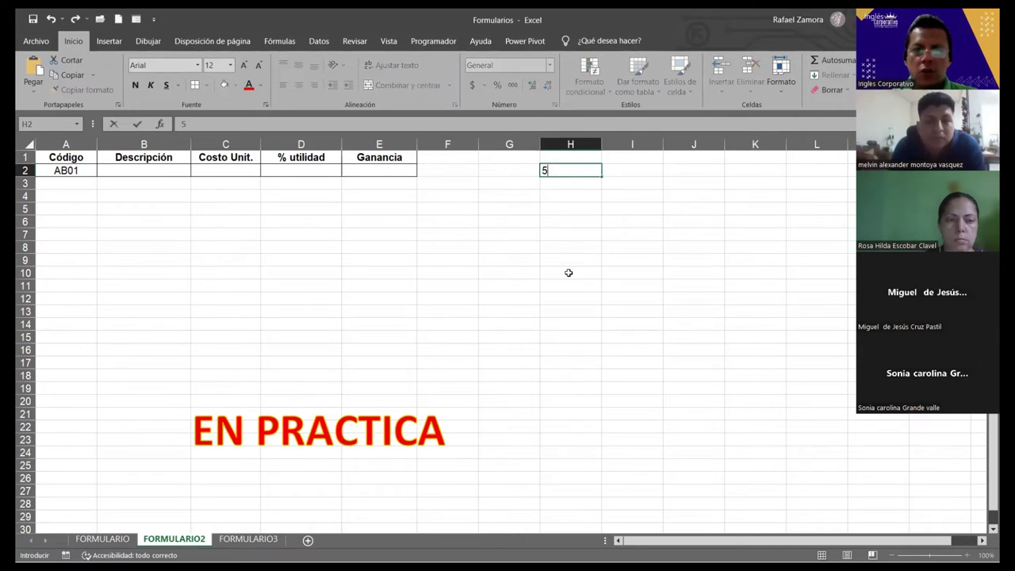
pyautogui.press('Return')
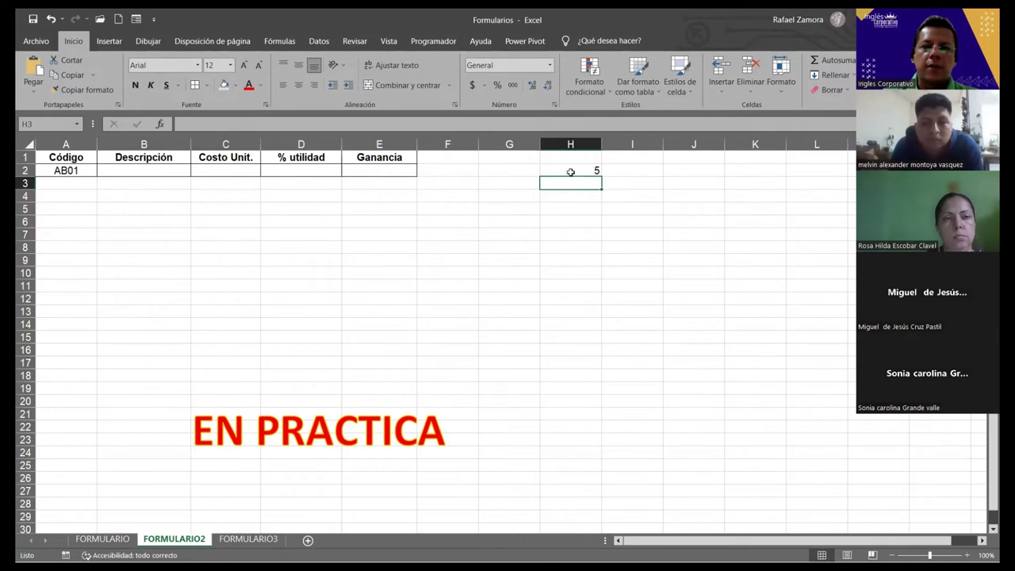
pyautogui.click(574, 168)
pyautogui.click(473, 85)
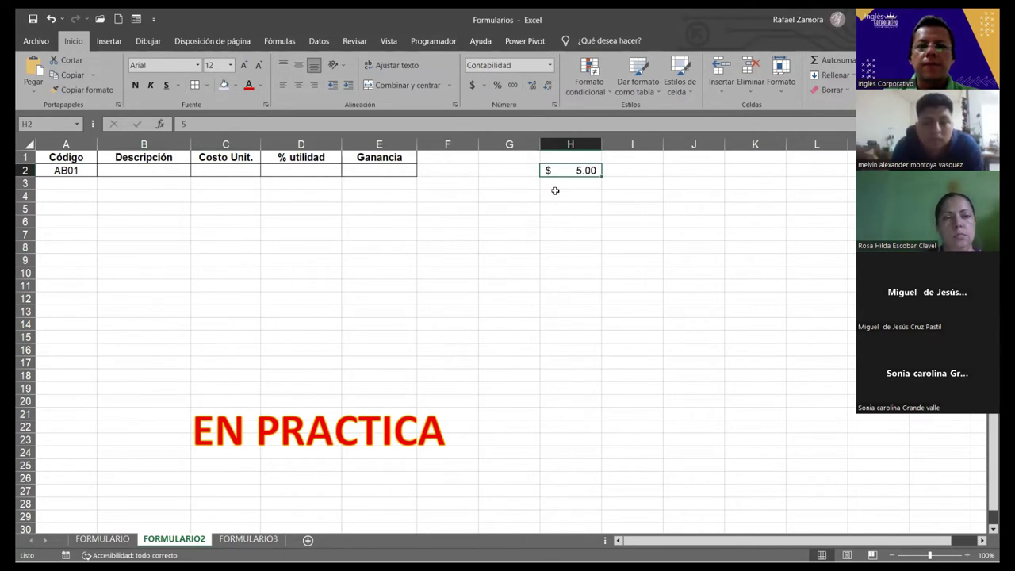
pyautogui.click(591, 182)
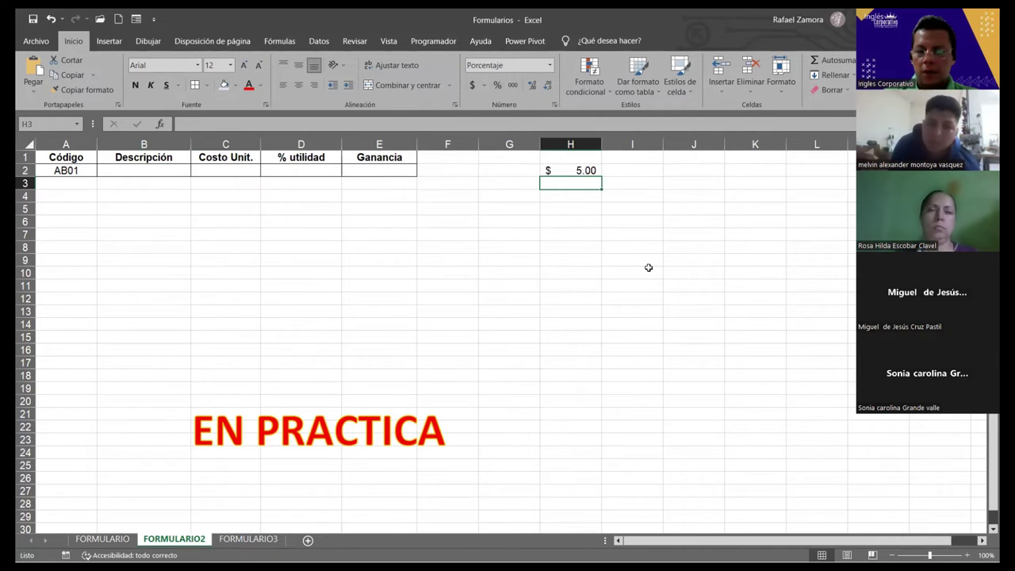
pyautogui.write('10%')
pyautogui.press('Return')
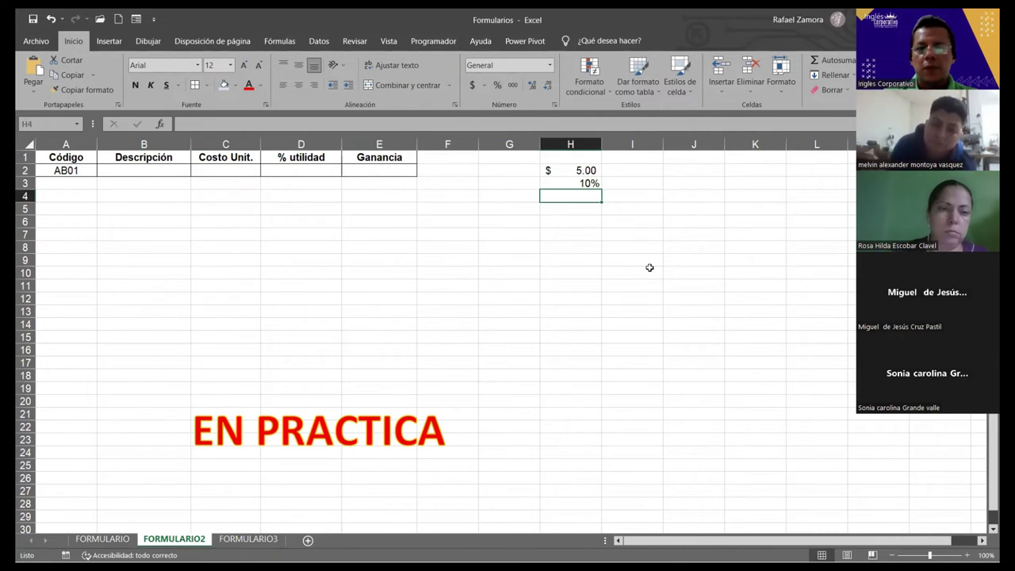
# Enter the formula =H2+H2*H3 in H4 so it shows $5.50.
pyautogui.write('=')
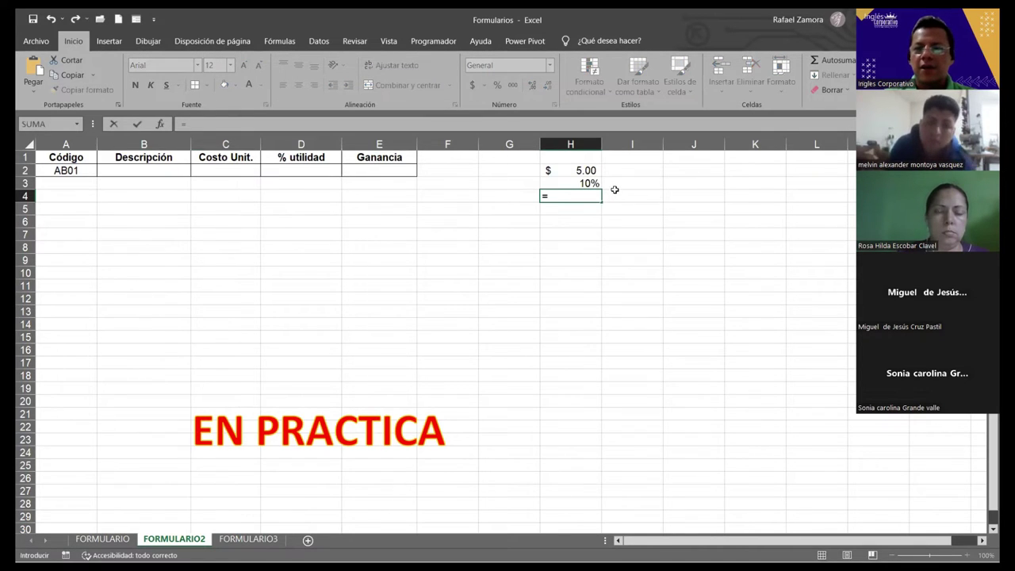
pyautogui.click(574, 171)
pyautogui.write('+')
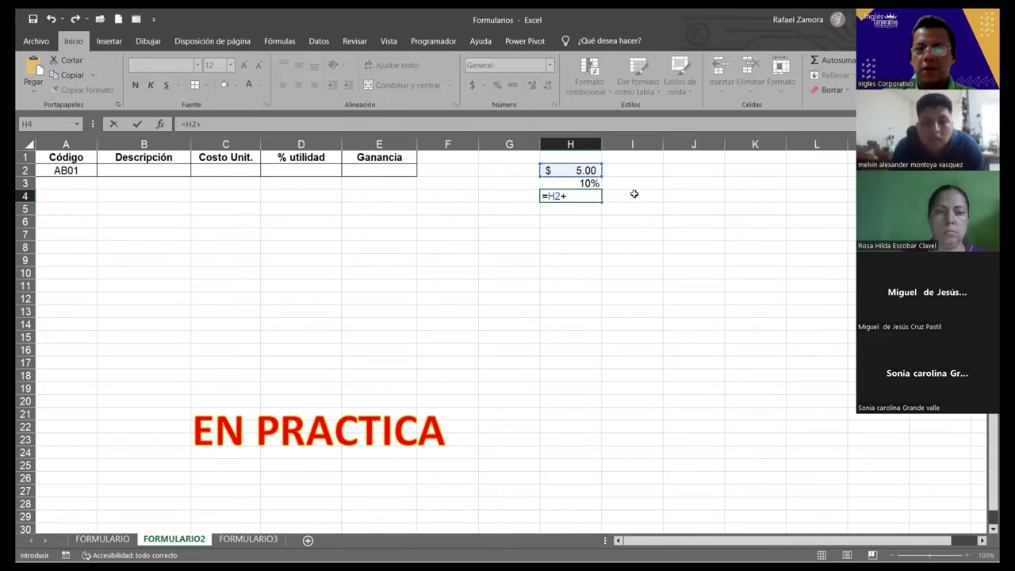
pyautogui.click(593, 169)
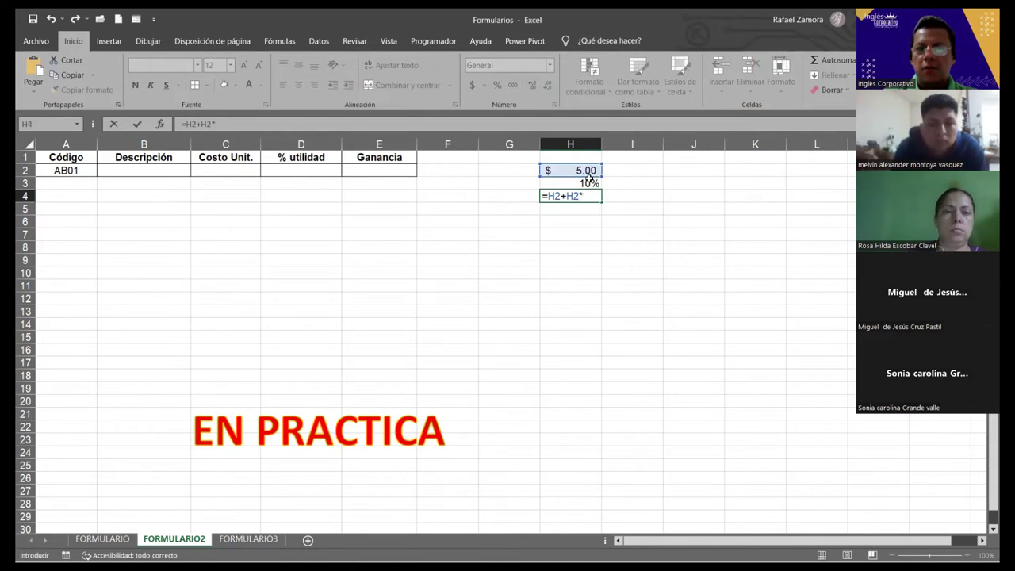
pyautogui.click(589, 183)
pyautogui.press('Return')
pyautogui.click(725, 277)
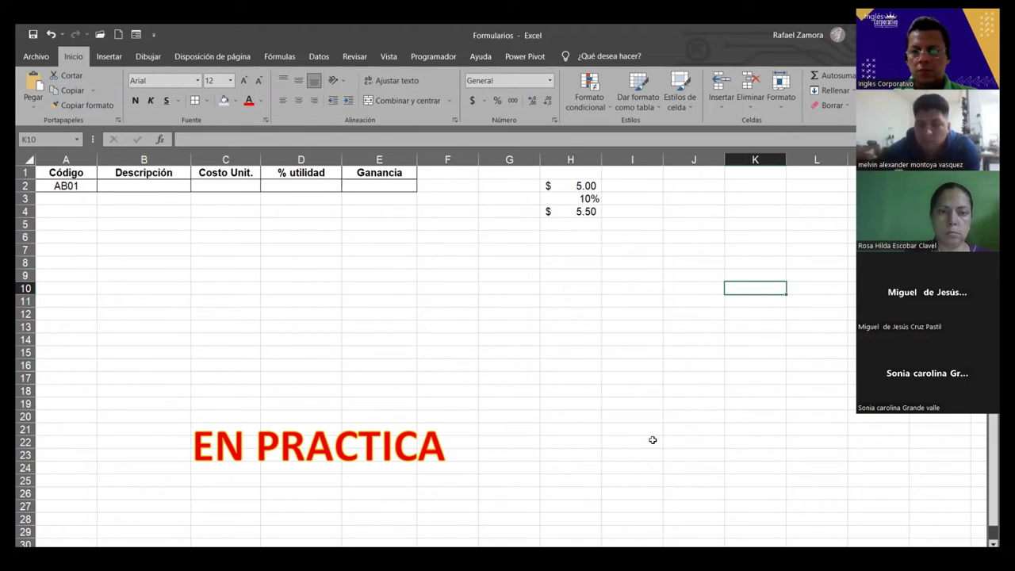
pyautogui.click(619, 350)
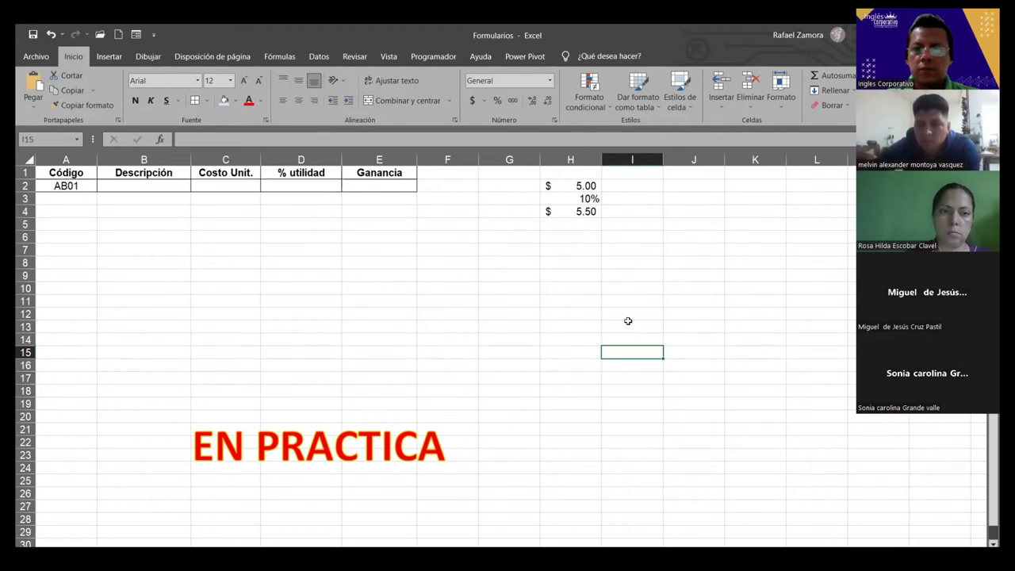
pyautogui.click(564, 304)
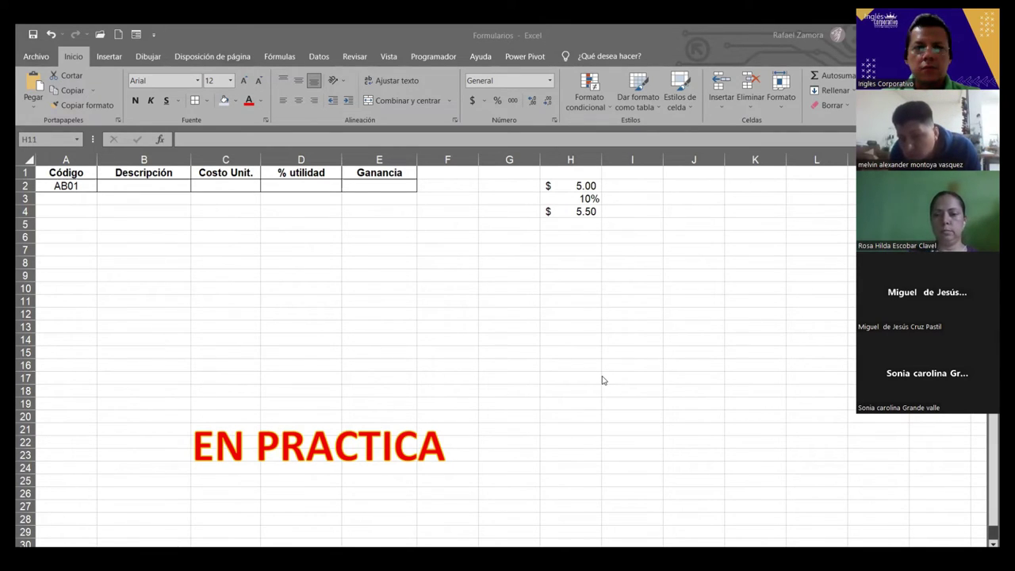
pyautogui.hotkey('alt', 'Tab')
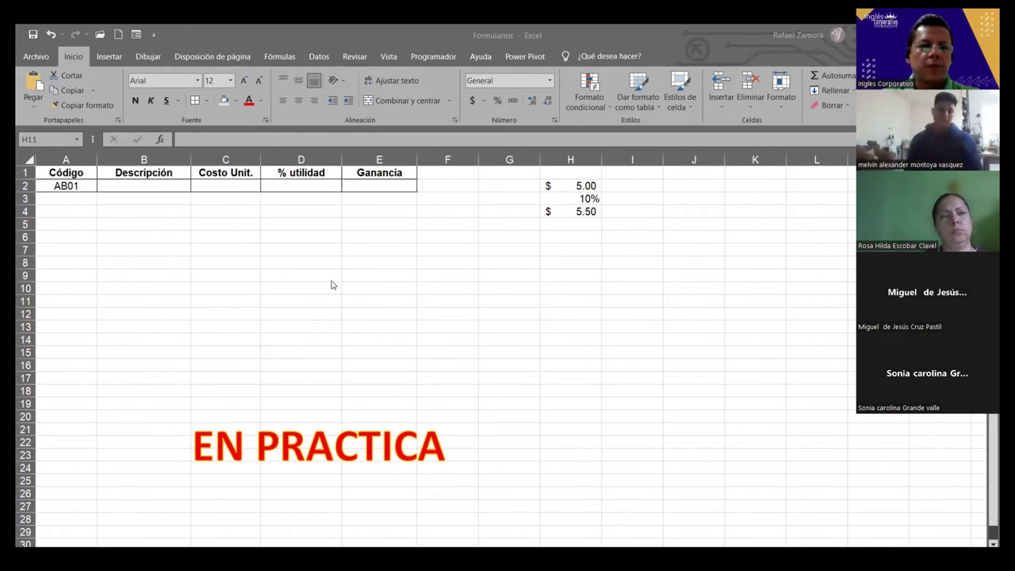
pyautogui.click(129, 187)
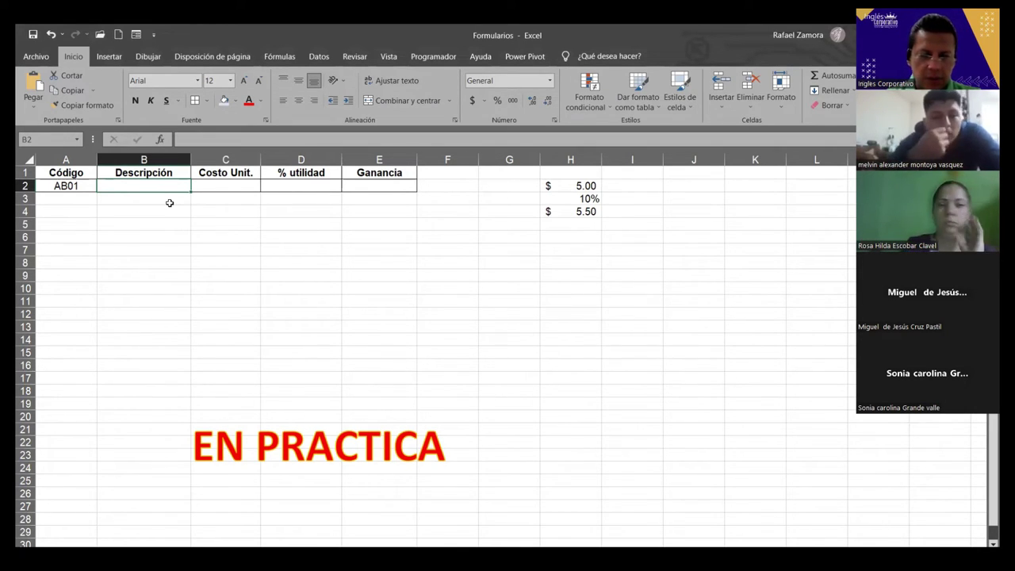
# Fill the Zapatos row with cost 25, profit 5% and Ganancia formula =C2+C2*D2 ($26.25).
pyautogui.write('Zapatos')
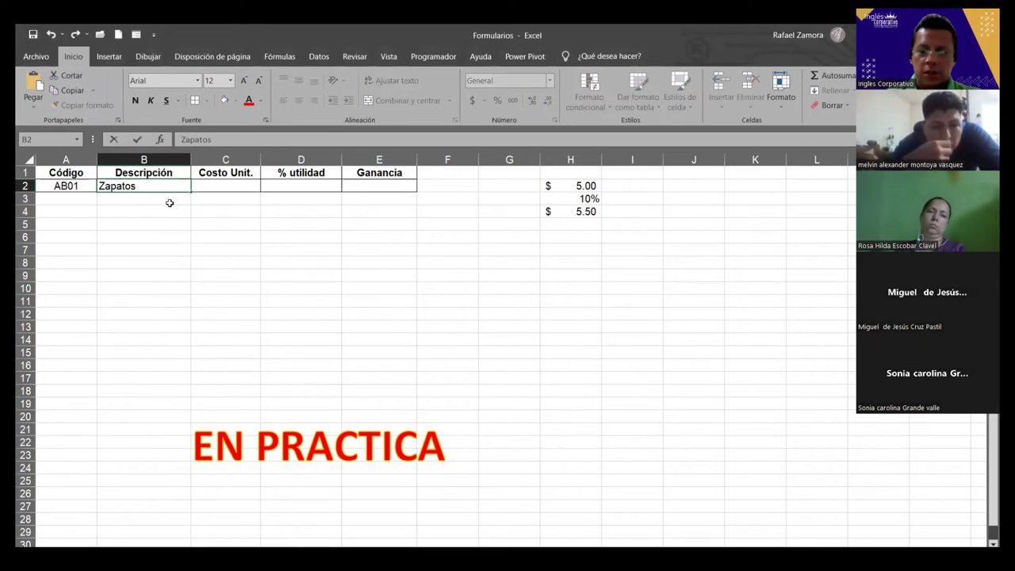
pyautogui.press('Tab')
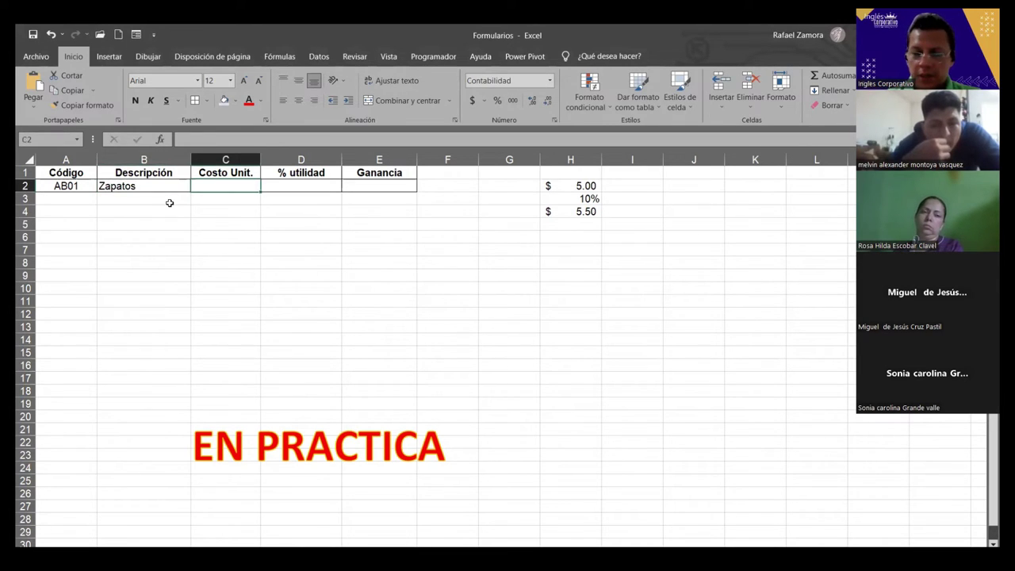
pyautogui.write('25')
pyautogui.press('Tab')
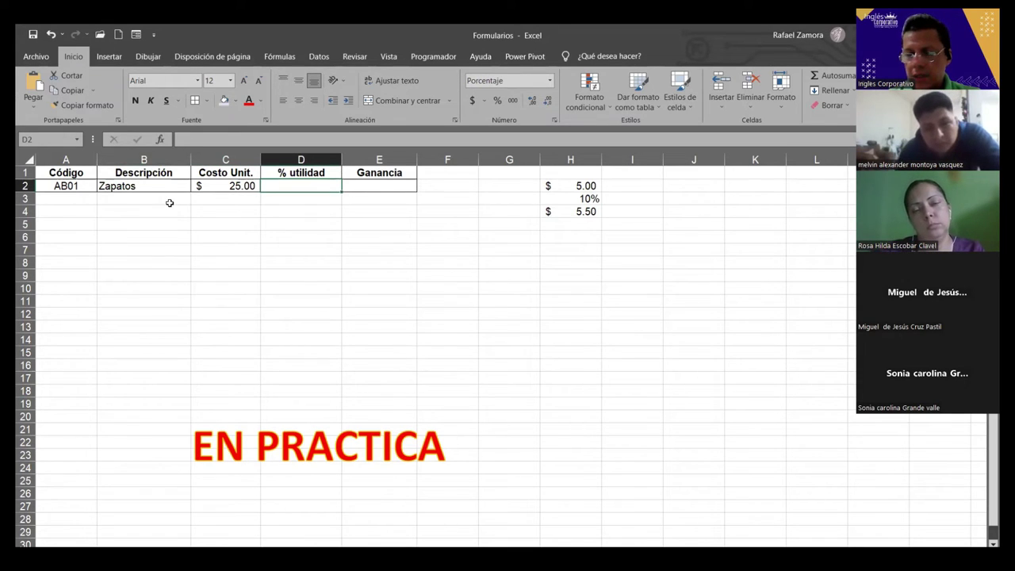
pyautogui.write('5')
pyautogui.press('Tab')
pyautogui.write('=')
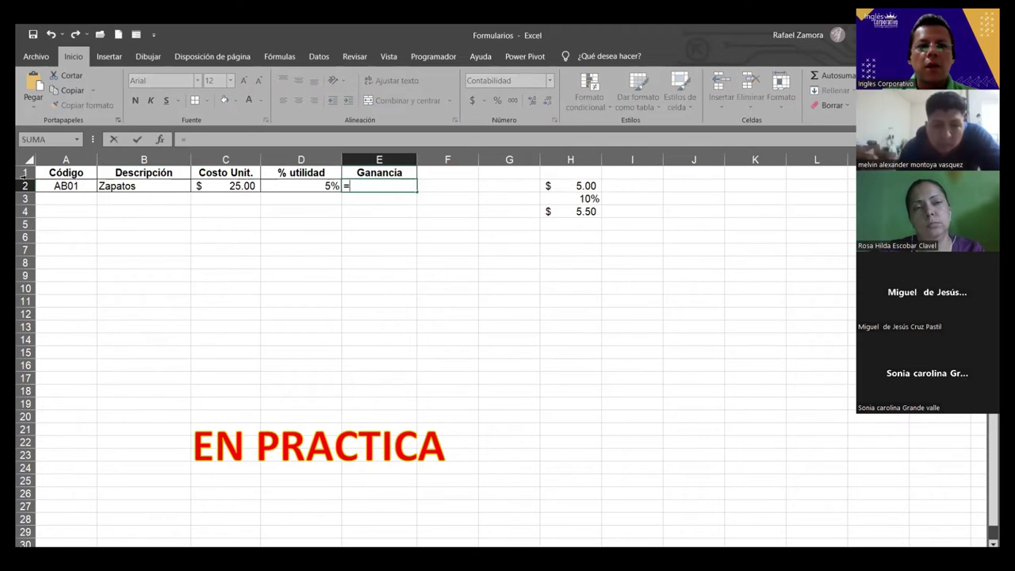
pyautogui.click(248, 185)
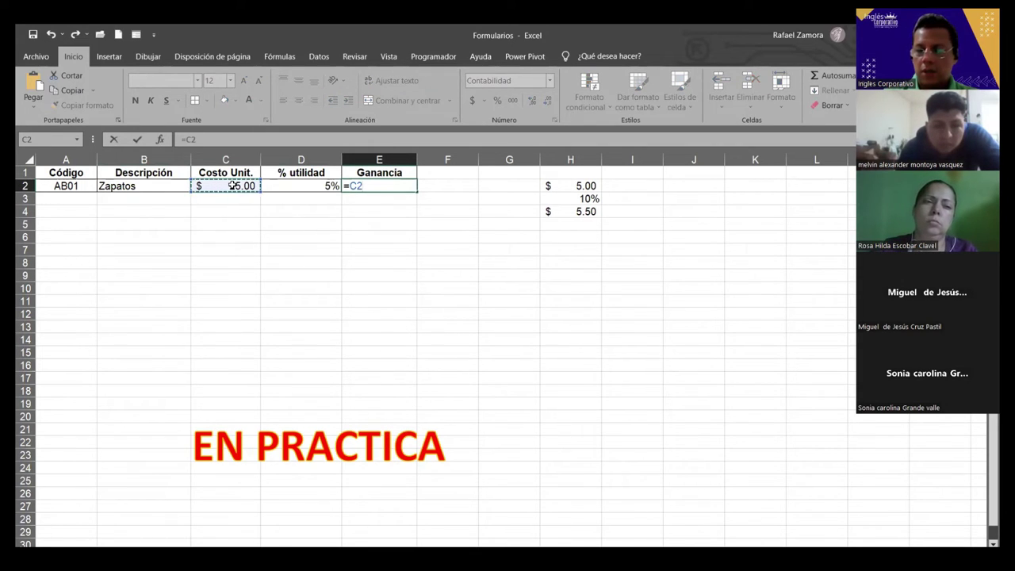
pyautogui.write('+')
pyautogui.click(232, 185)
pyautogui.write('*')
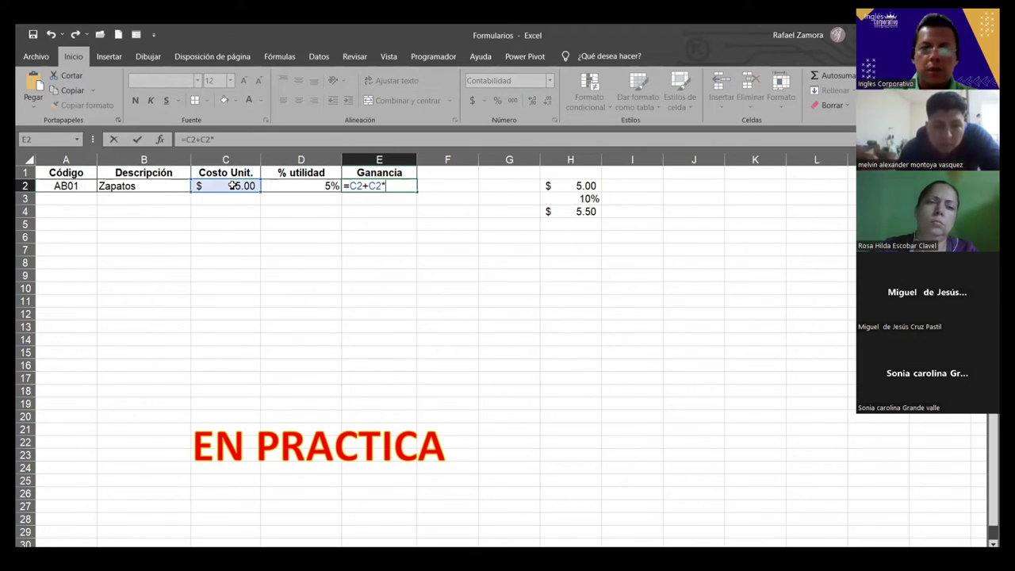
pyautogui.click(294, 187)
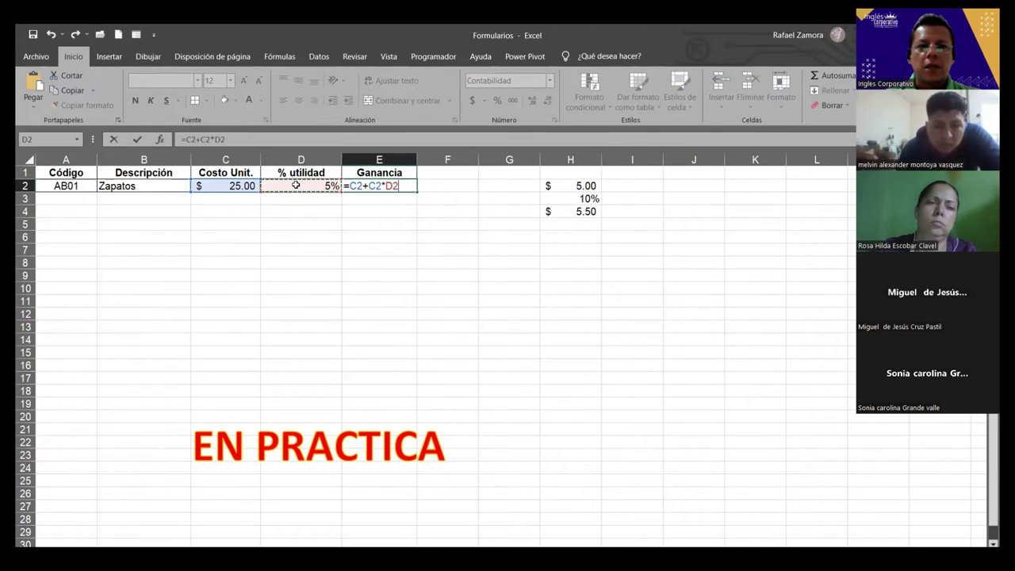
pyautogui.press('Return')
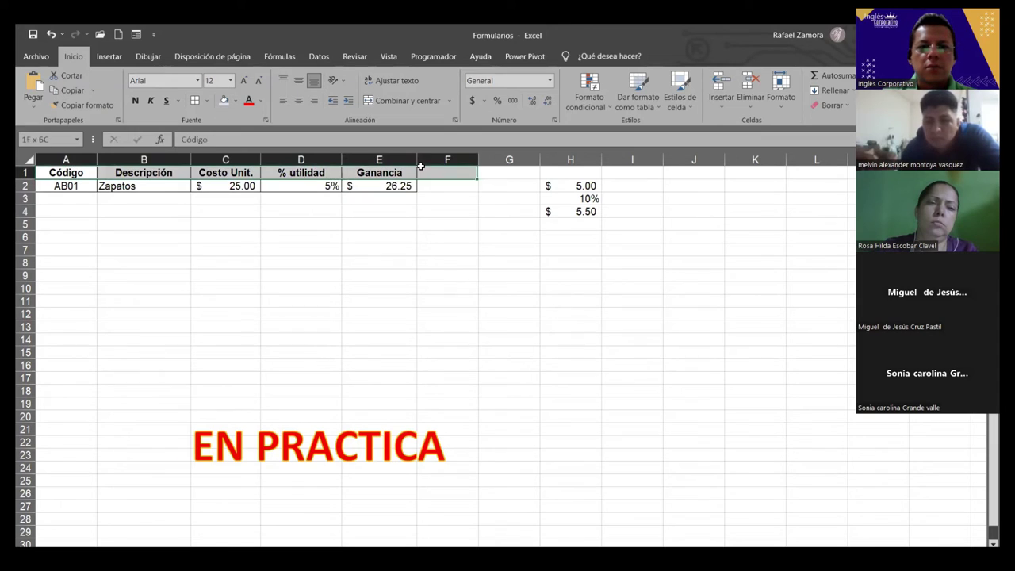
# Shade the header cells A1:E1 with a tan fill colour.
pyautogui.moveTo(70, 169); pyautogui.dragTo(397, 172)
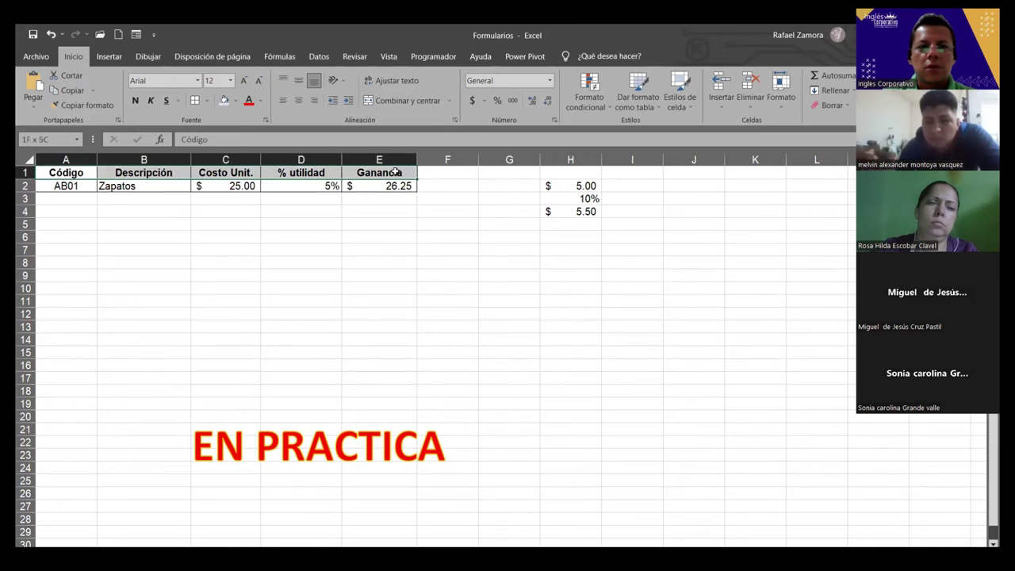
pyautogui.click(235, 102)
pyautogui.click(277, 152)
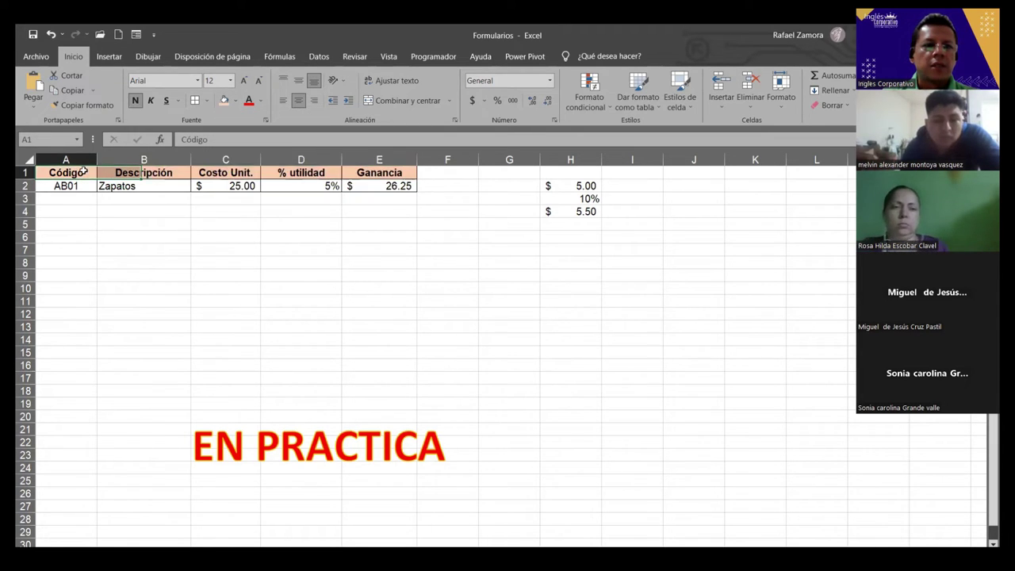
pyautogui.moveTo(83, 173); pyautogui.dragTo(380, 187)
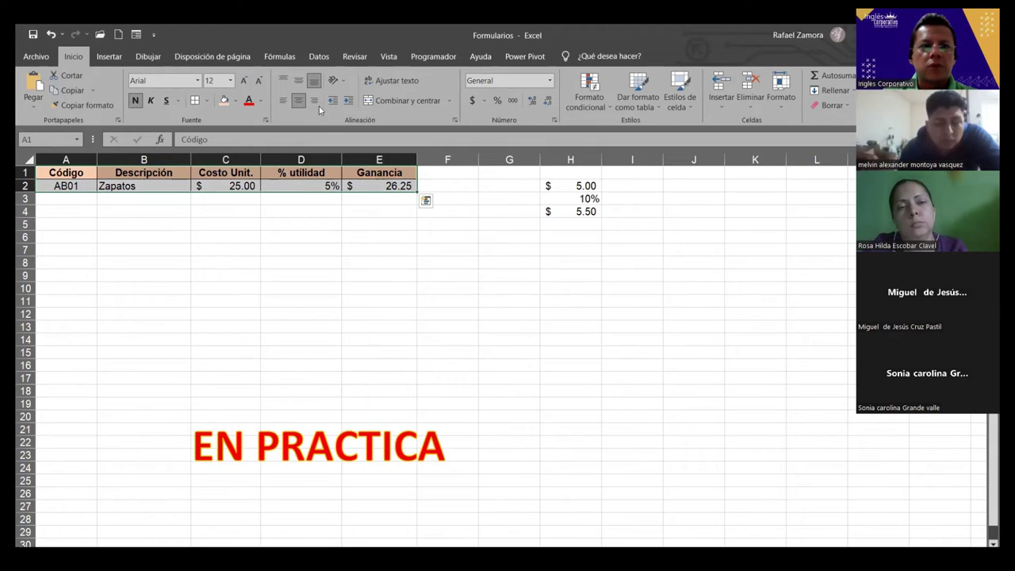
# Through the data form, add the AB02 Camisa record with cost 15.
pyautogui.click(136, 34)
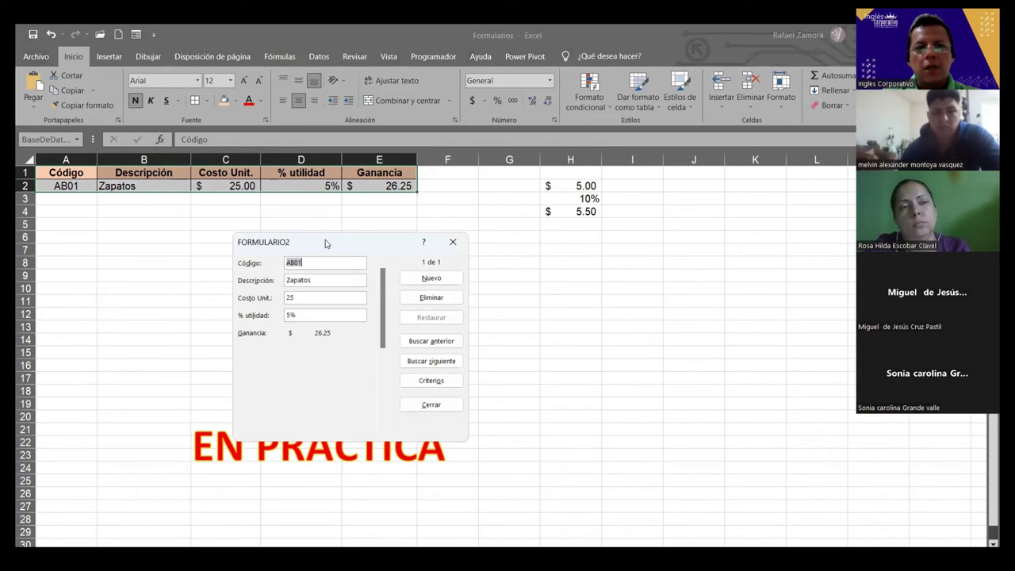
pyautogui.moveTo(325, 244); pyautogui.dragTo(526, 148)
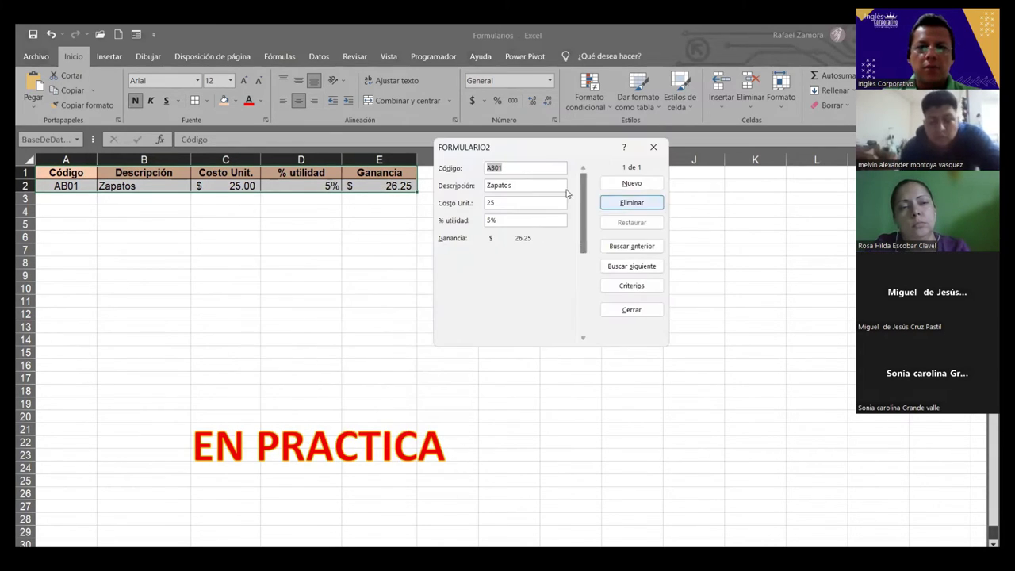
pyautogui.click(631, 183)
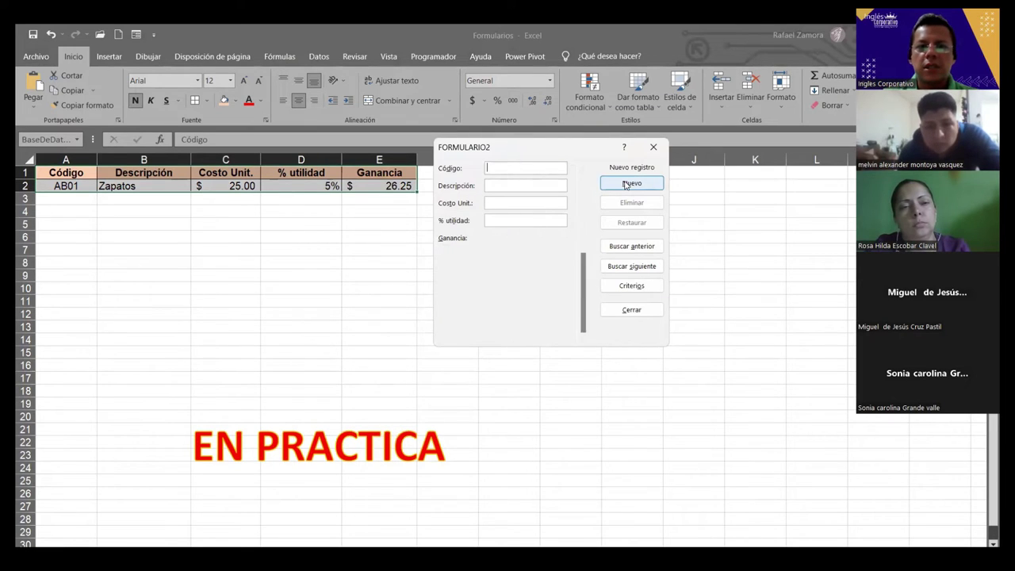
pyautogui.write('AB')
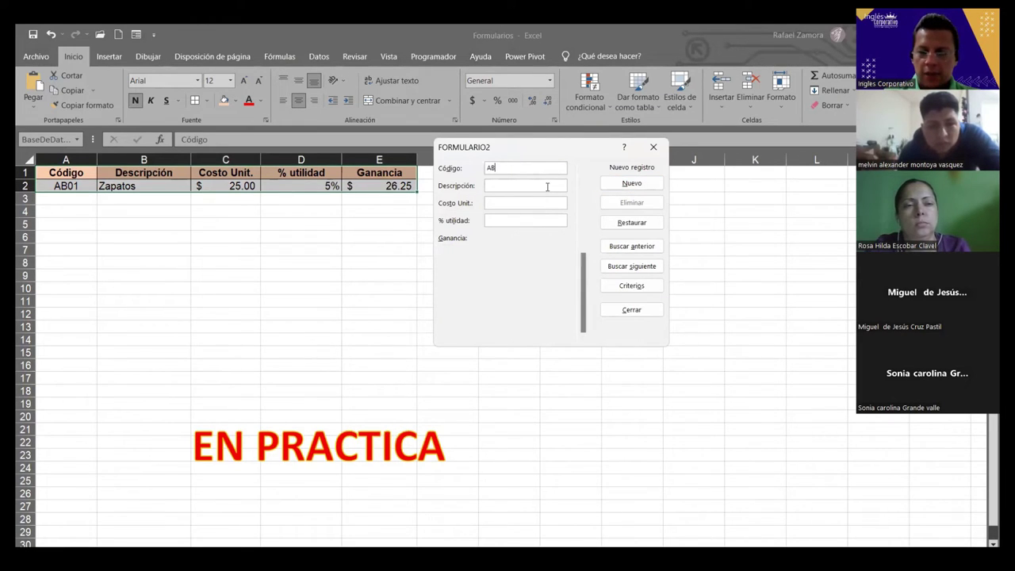
pyautogui.write('02')
pyautogui.click(547, 186)
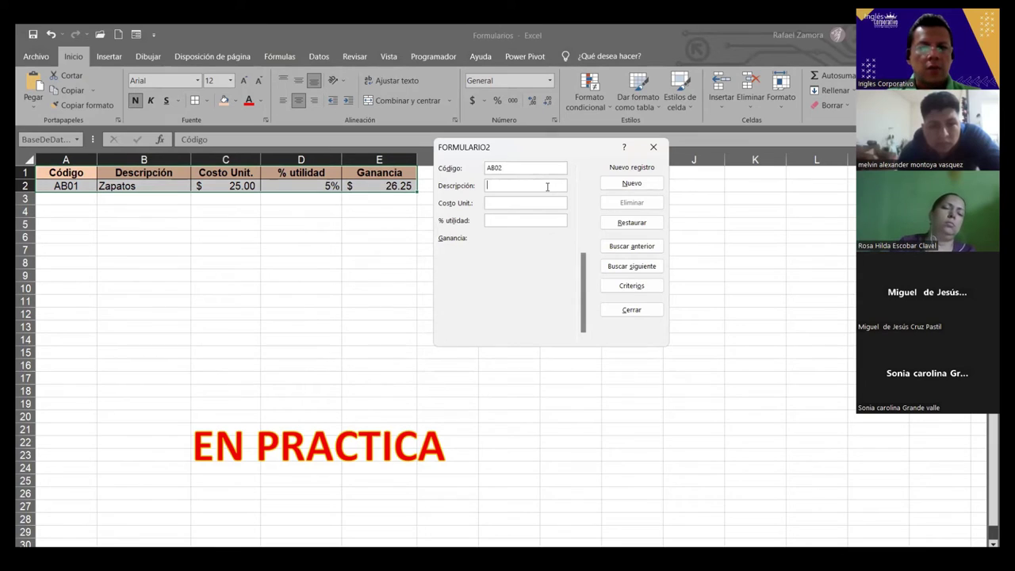
pyautogui.write('Ca')
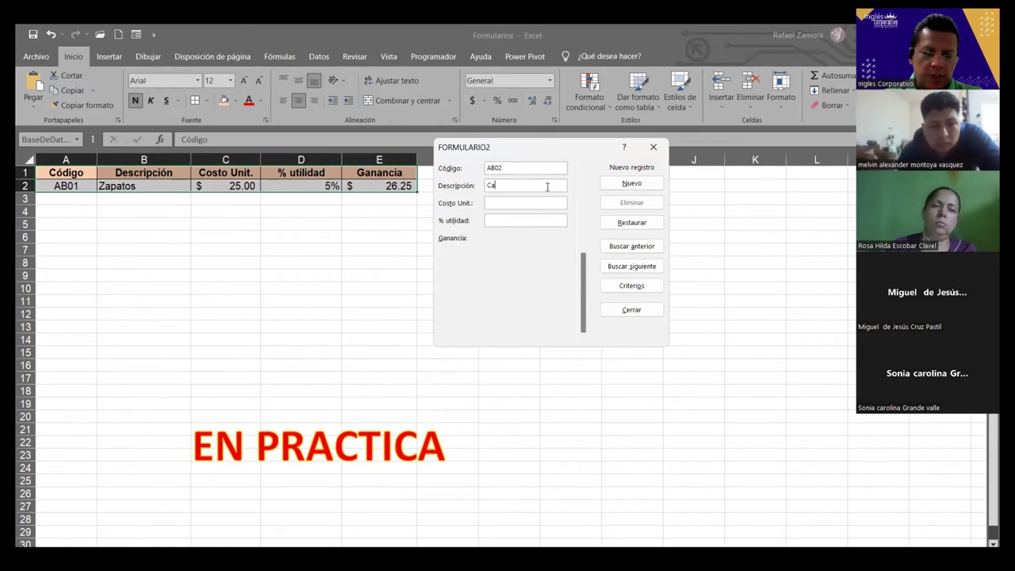
pyautogui.write('misa')
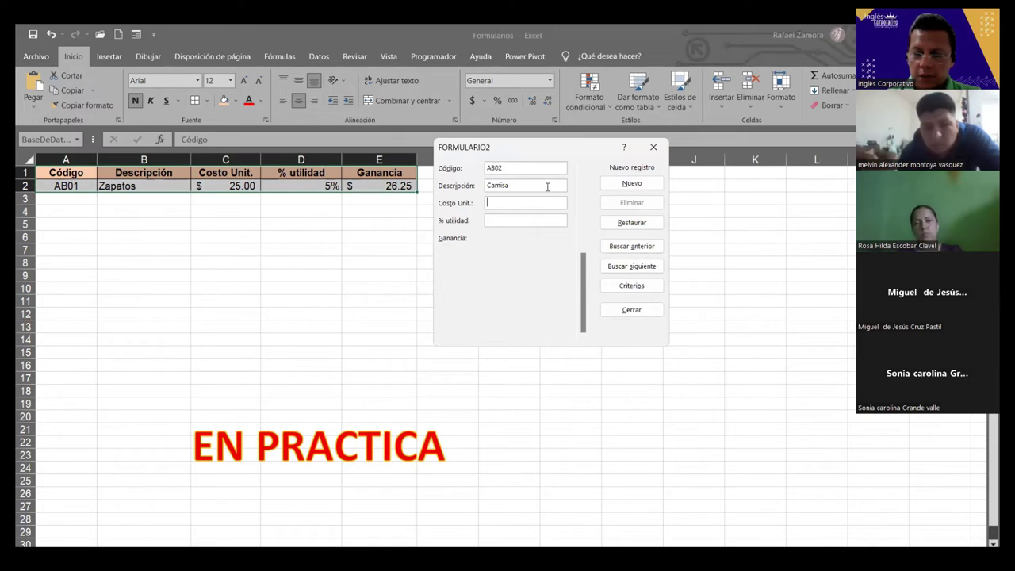
pyautogui.write('15')
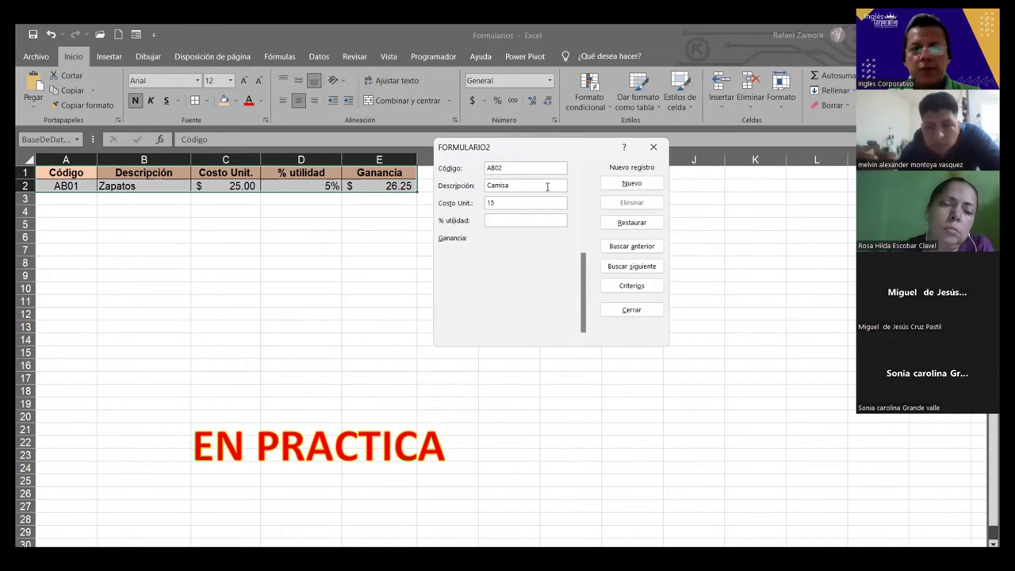
pyautogui.press('Tab')
pyautogui.write('6')
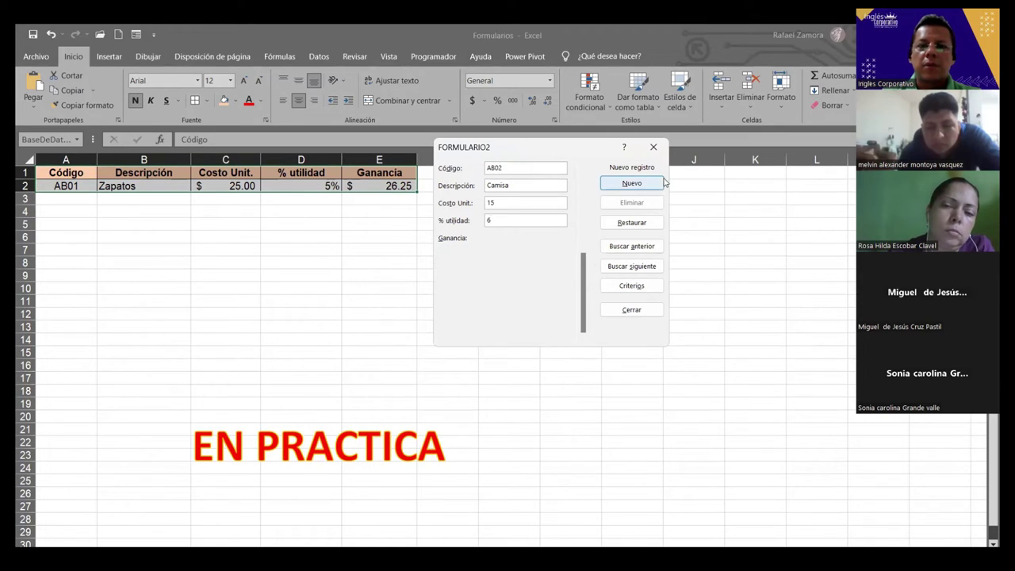
pyautogui.click(650, 186)
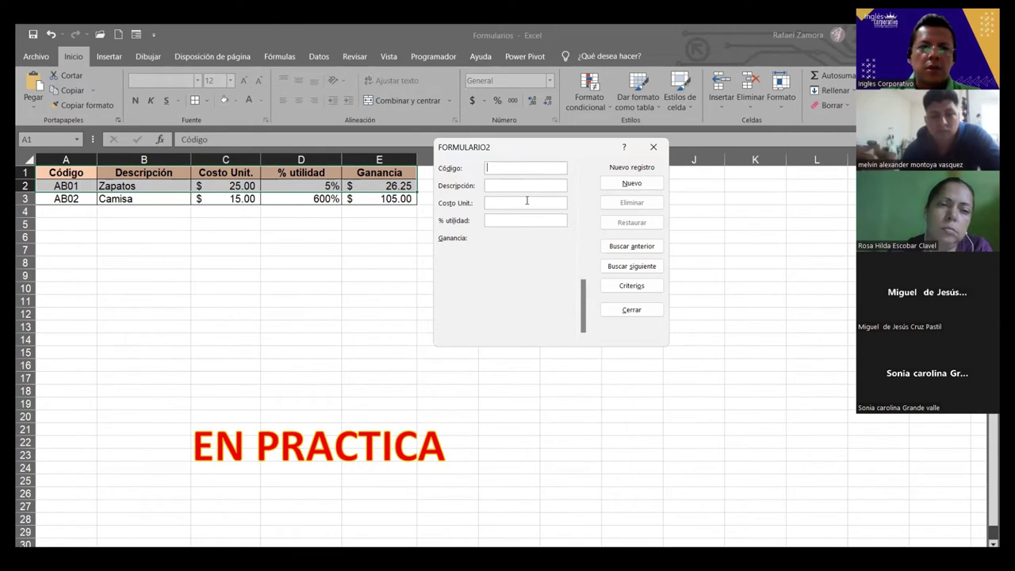
# Add the AB03 Corbata record with cost 7 and 40% profit.
pyautogui.write('AB')
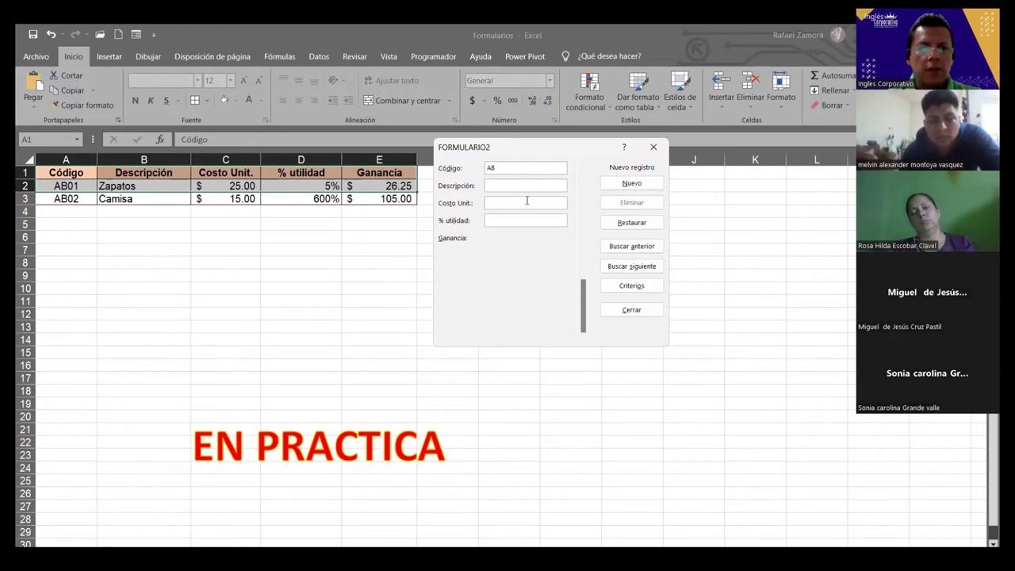
pyautogui.write('03')
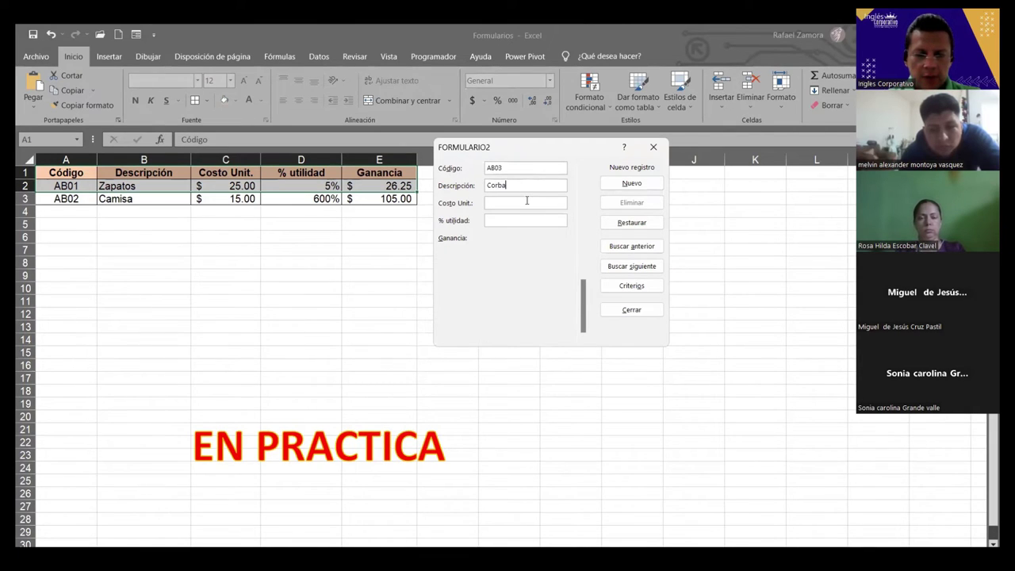
pyautogui.write('a')
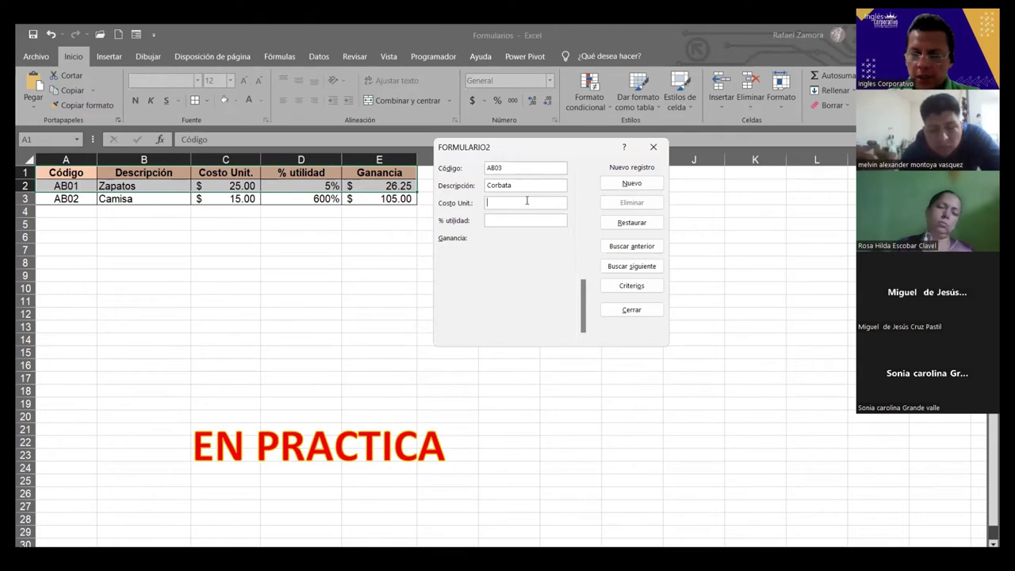
pyautogui.write('7')
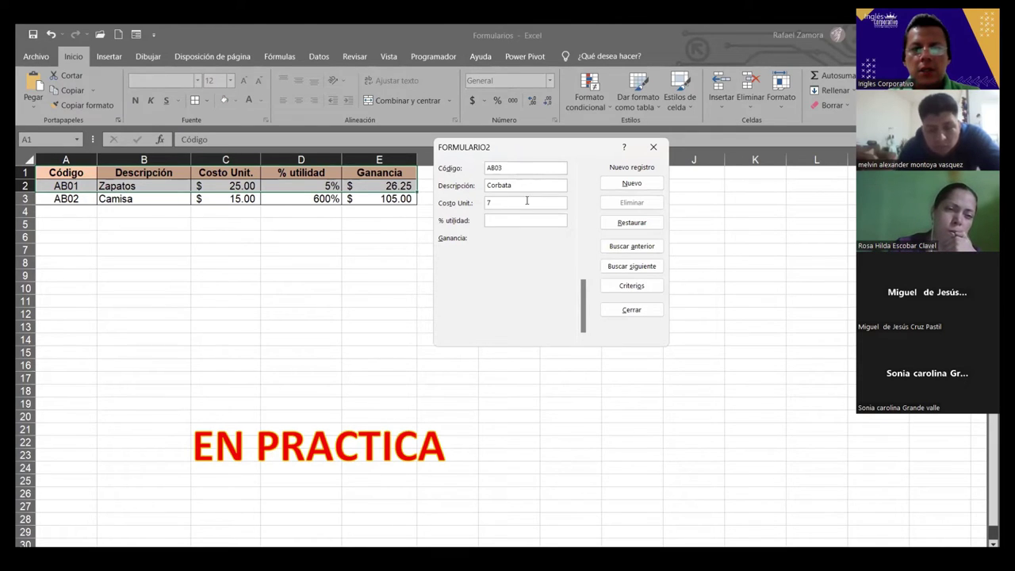
pyautogui.press('Tab')
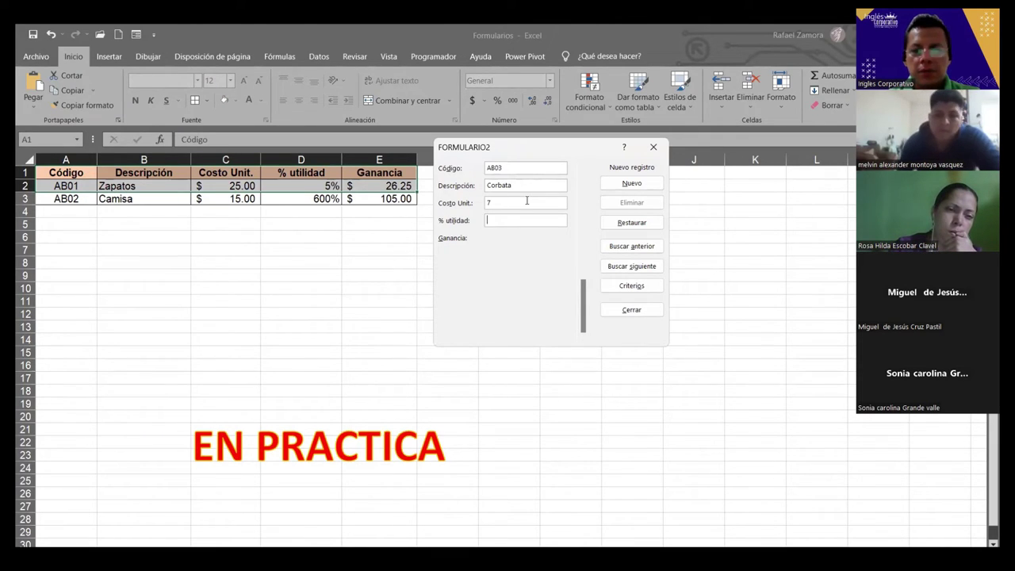
pyautogui.write('0.4')
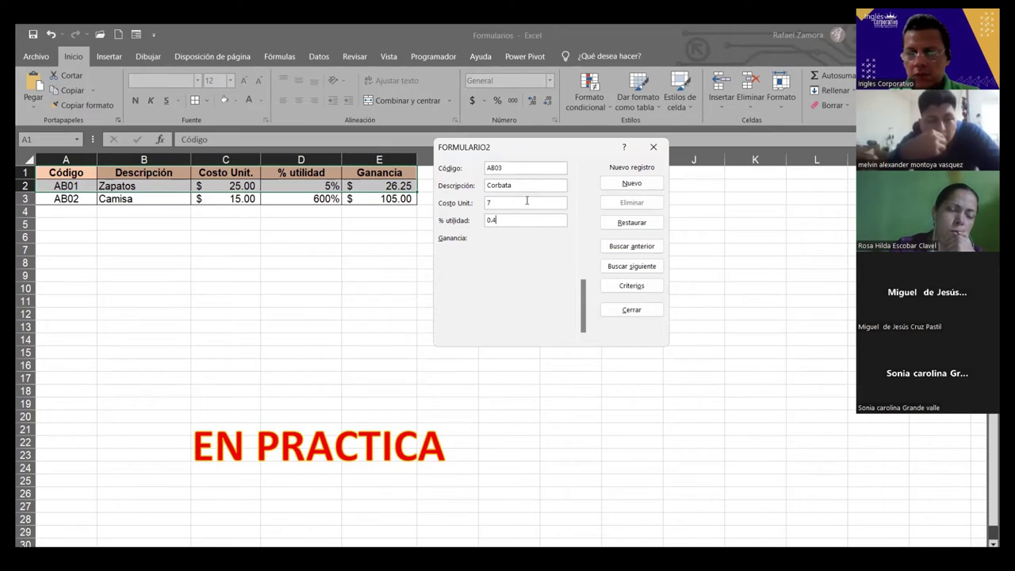
pyautogui.click(632, 183)
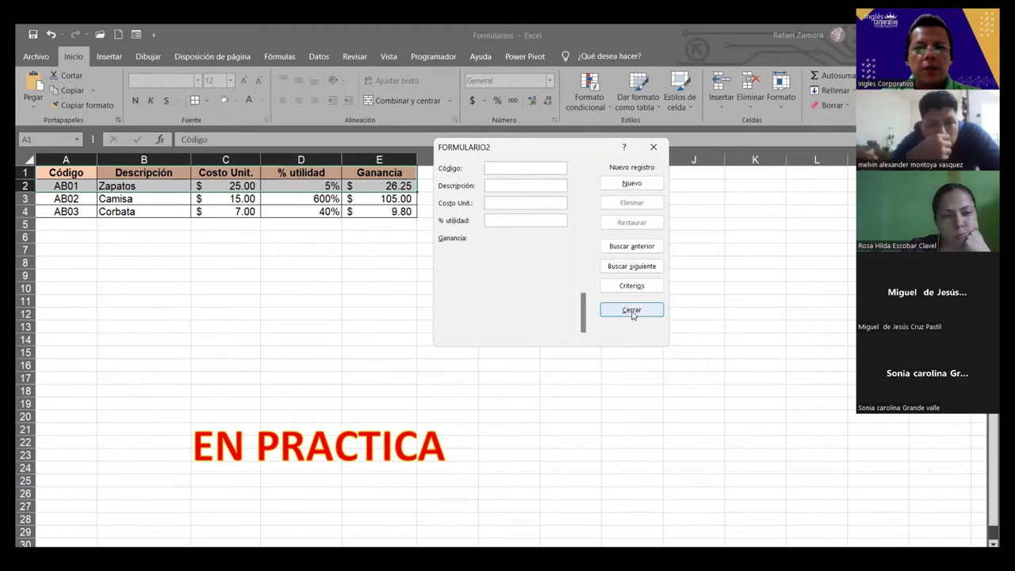
pyautogui.click(632, 310)
pyautogui.click(319, 199)
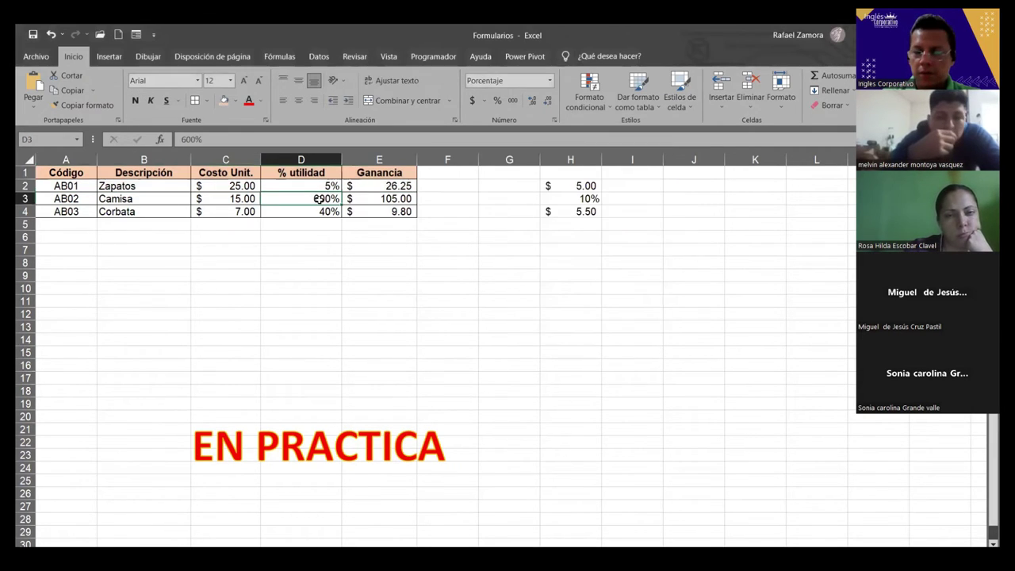
pyautogui.write('6')
pyautogui.press('Return')
pyautogui.write('4')
pyautogui.press('Return')
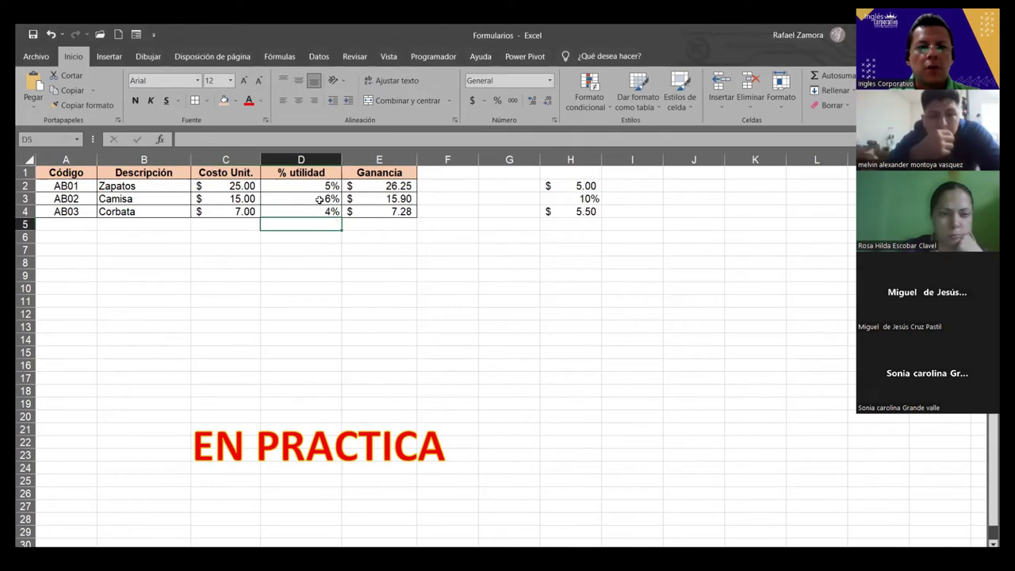
pyautogui.click(355, 248)
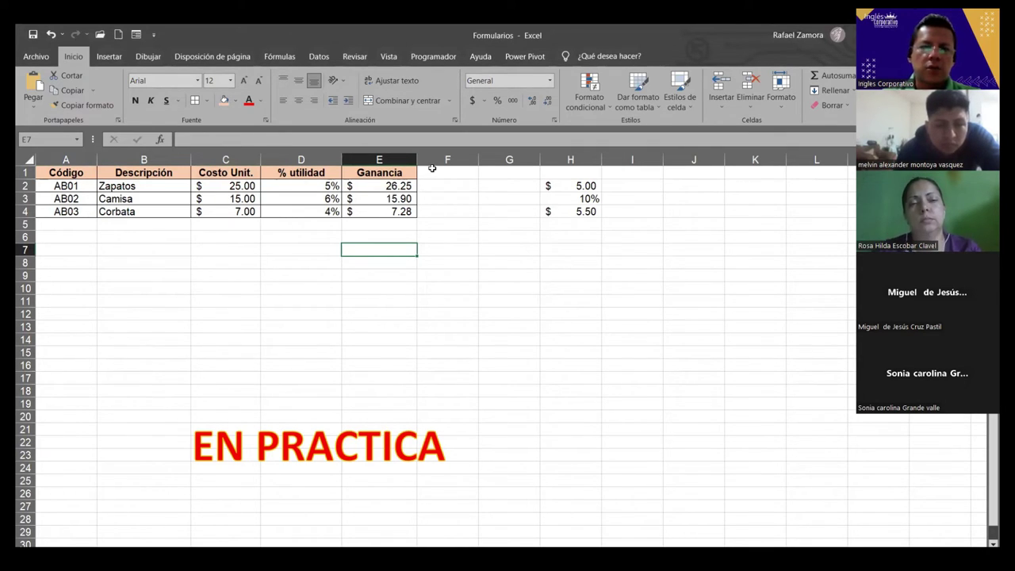
pyautogui.click(421, 175)
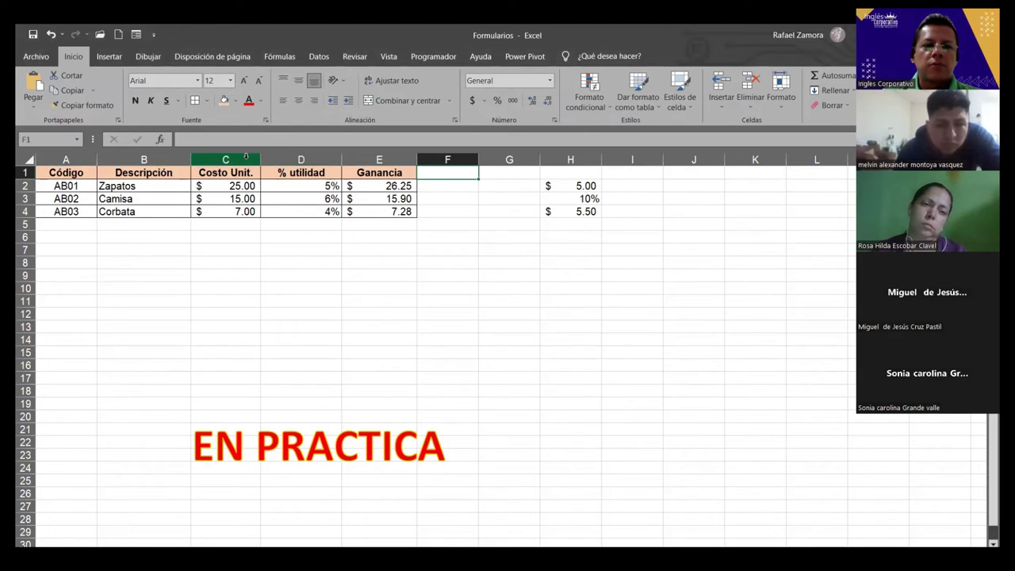
# Insert a blank column before Costo Unit., head it Cantidad, and autofit its width.
pyautogui.click(218, 158)
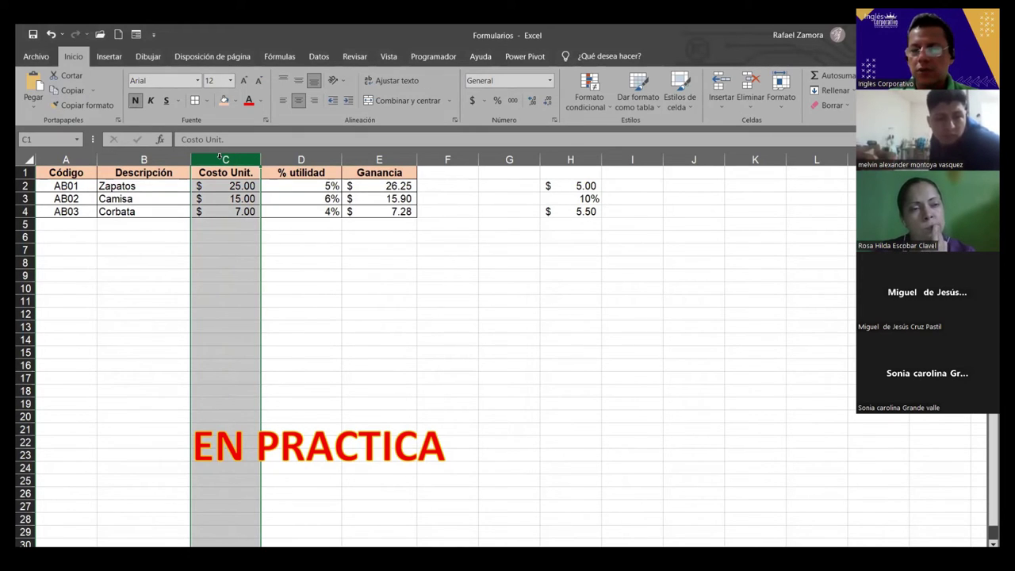
pyautogui.hotkey('ctrl', '+')
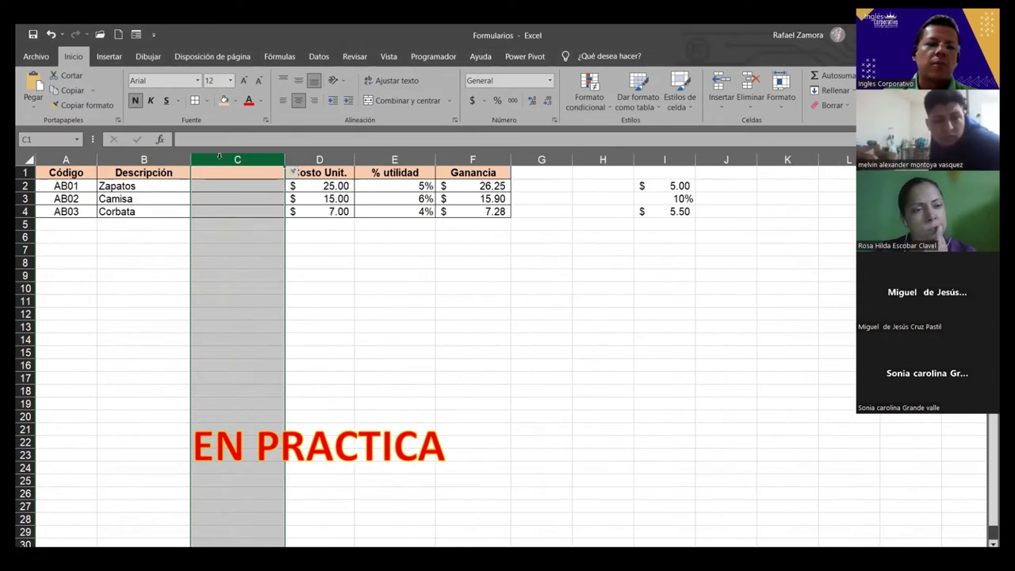
pyautogui.click(254, 171)
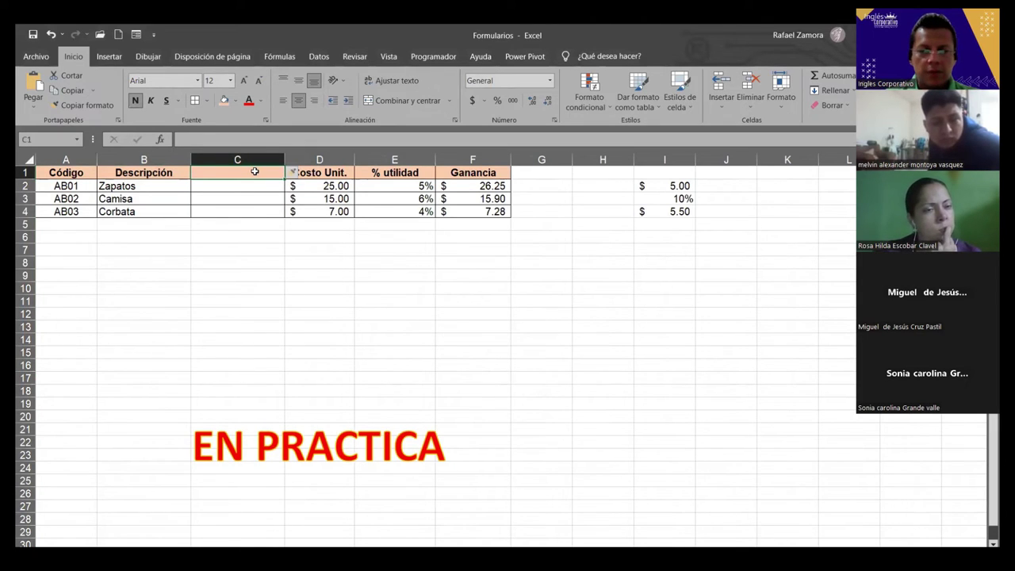
pyautogui.write('Can')
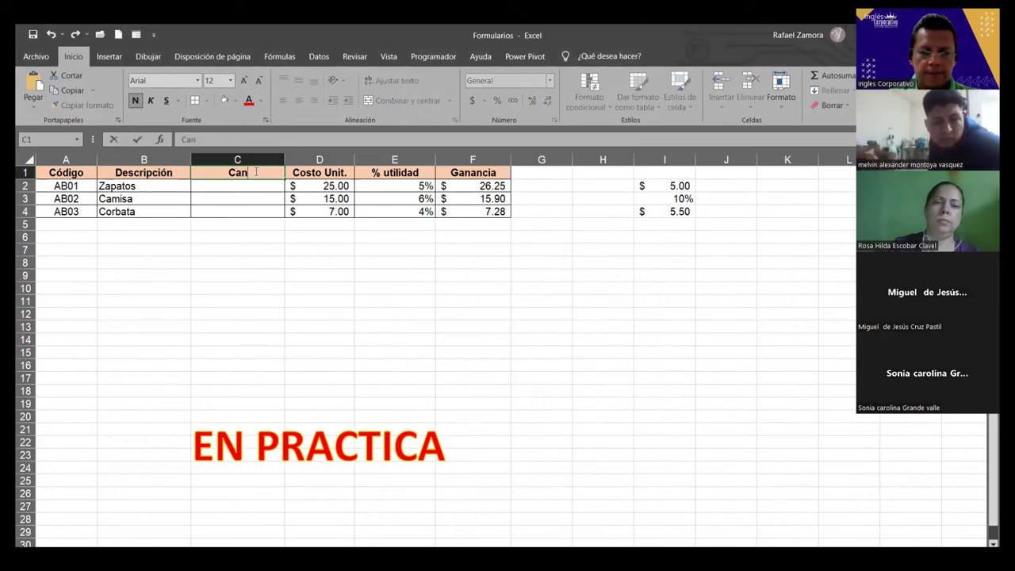
pyautogui.write('tidad')
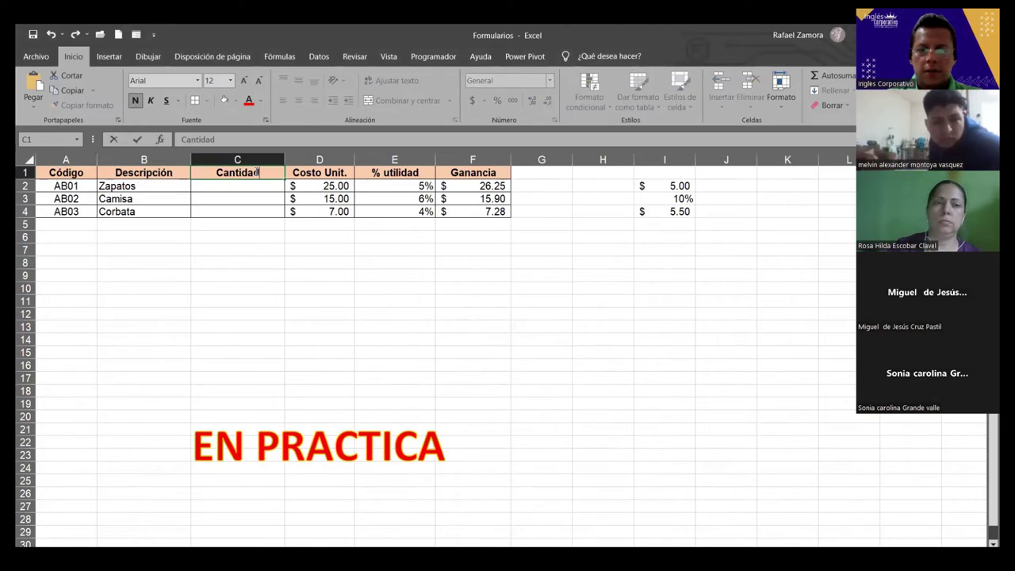
pyautogui.press('Return')
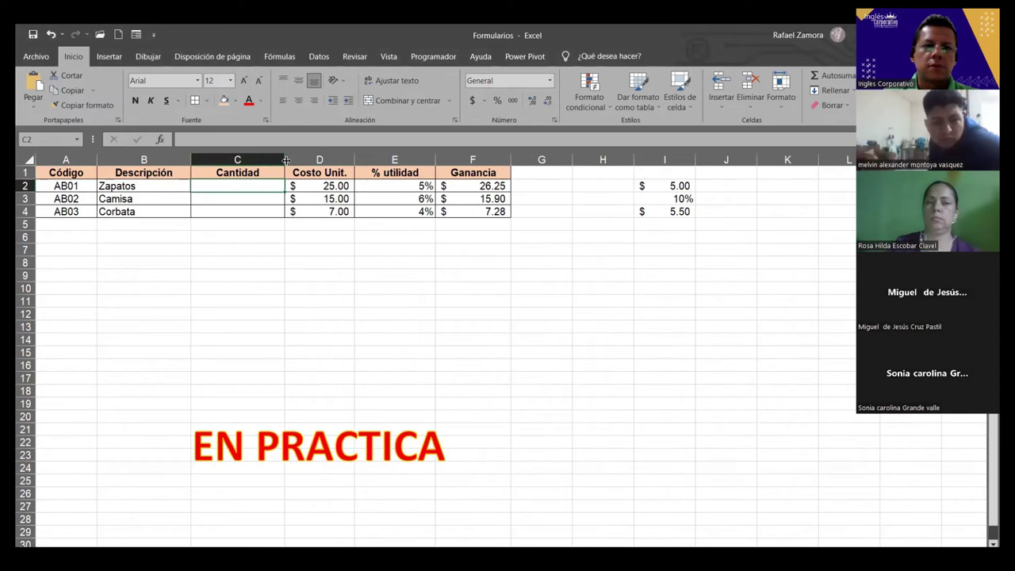
pyautogui.moveTo(286, 161); pyautogui.dragTo(257, 161)
pyautogui.click(253, 277)
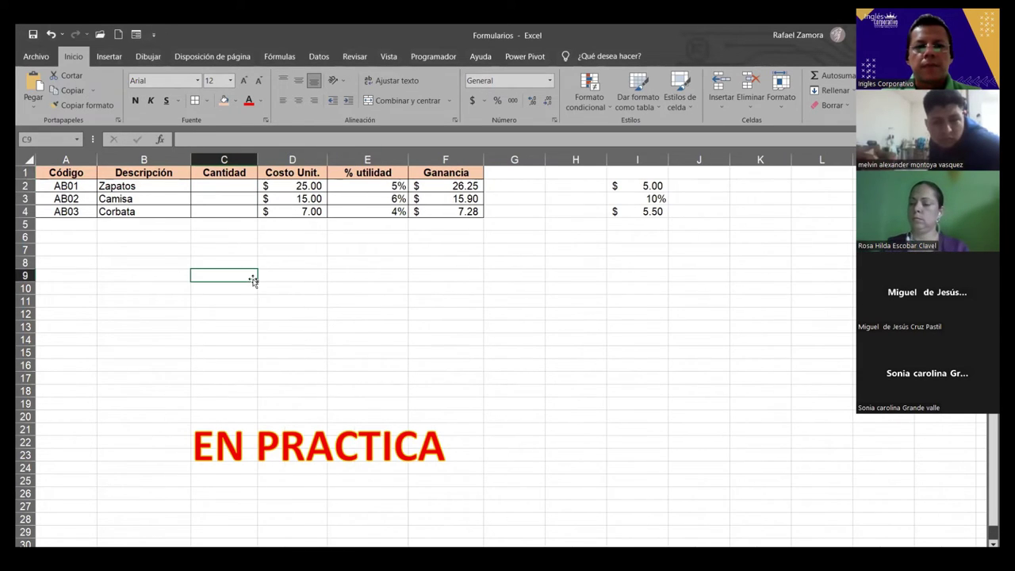
pyautogui.doubleClick(261, 161)
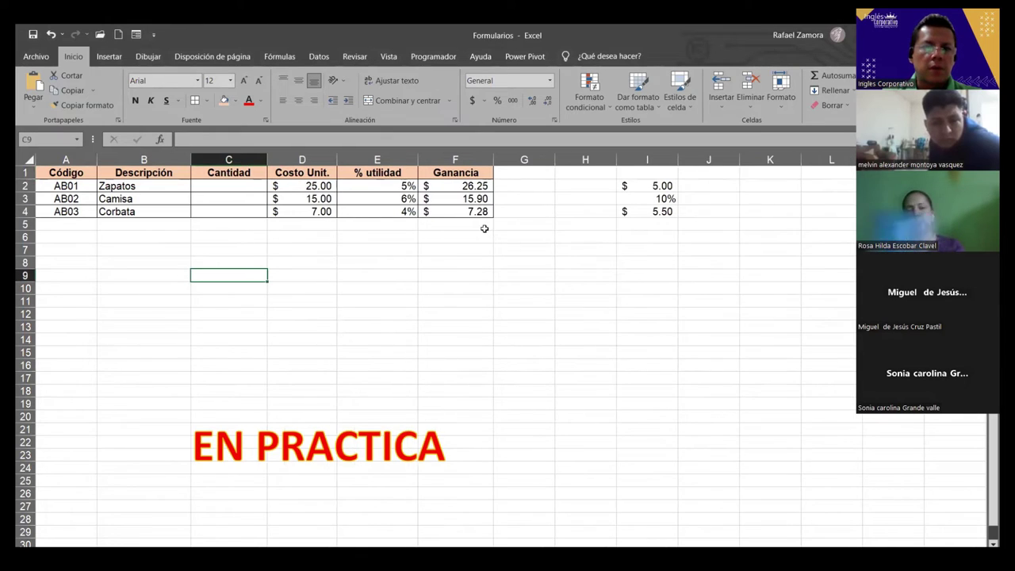
pyautogui.moveTo(221, 187); pyautogui.dragTo(222, 211)
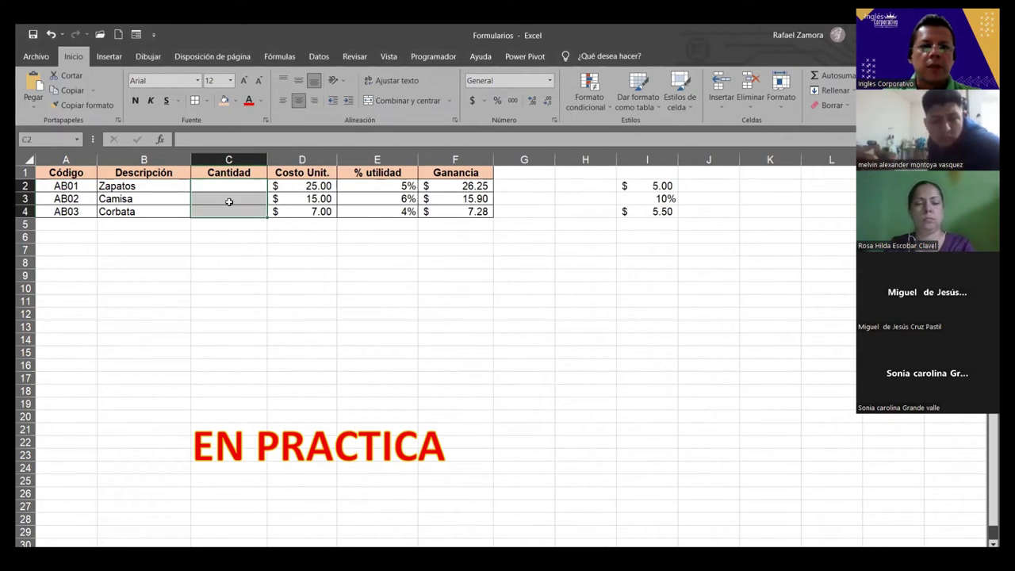
# Enter quantities 100, 150 and 200 in C2:C4 for Zapatos, Camisa and Corbata.
pyautogui.click(235, 187)
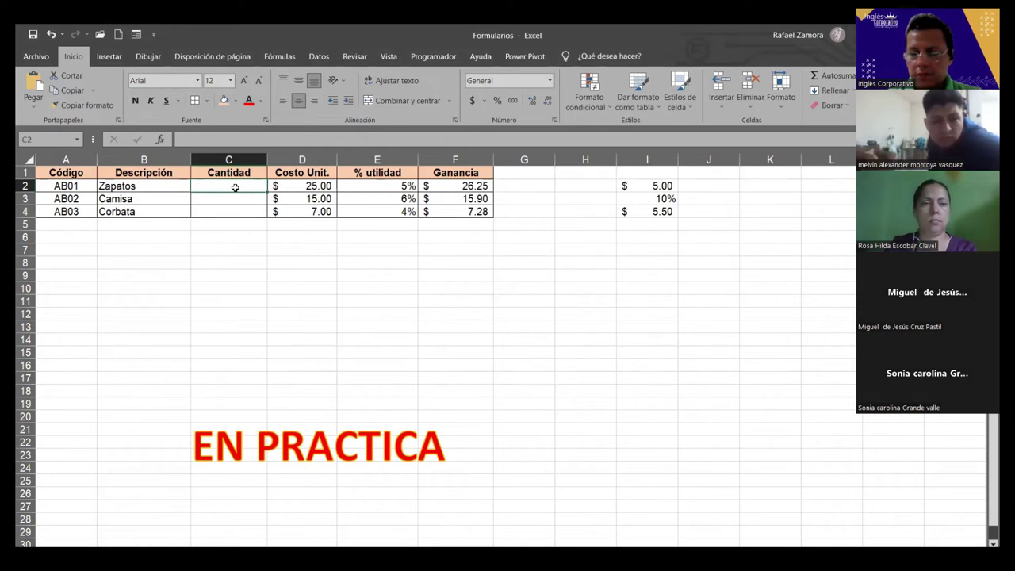
pyautogui.write('100')
pyautogui.press('Return')
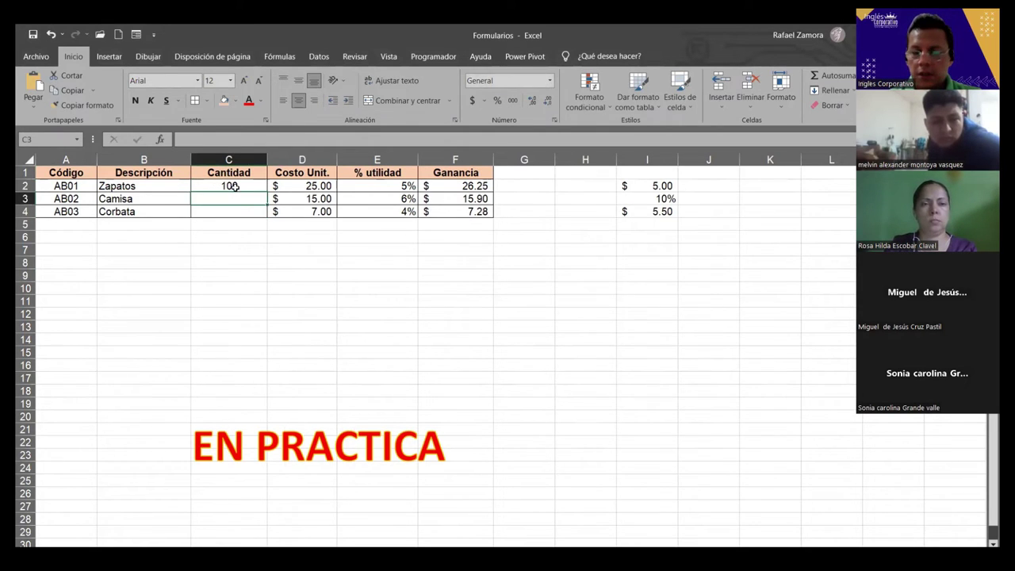
pyautogui.write('150')
pyautogui.press('Return')
pyautogui.write('200')
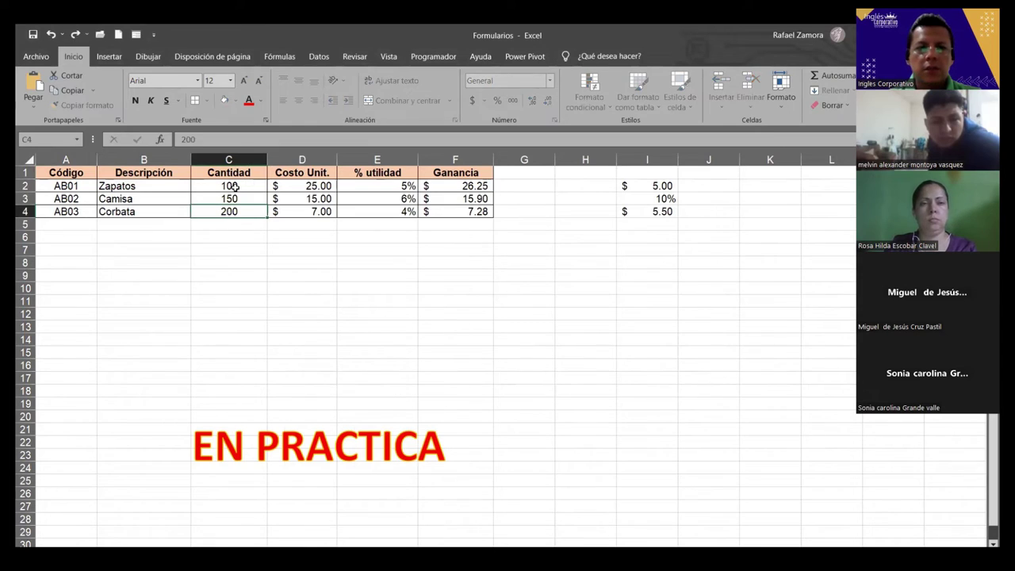
pyautogui.press('Return')
pyautogui.doubleClick(482, 187)
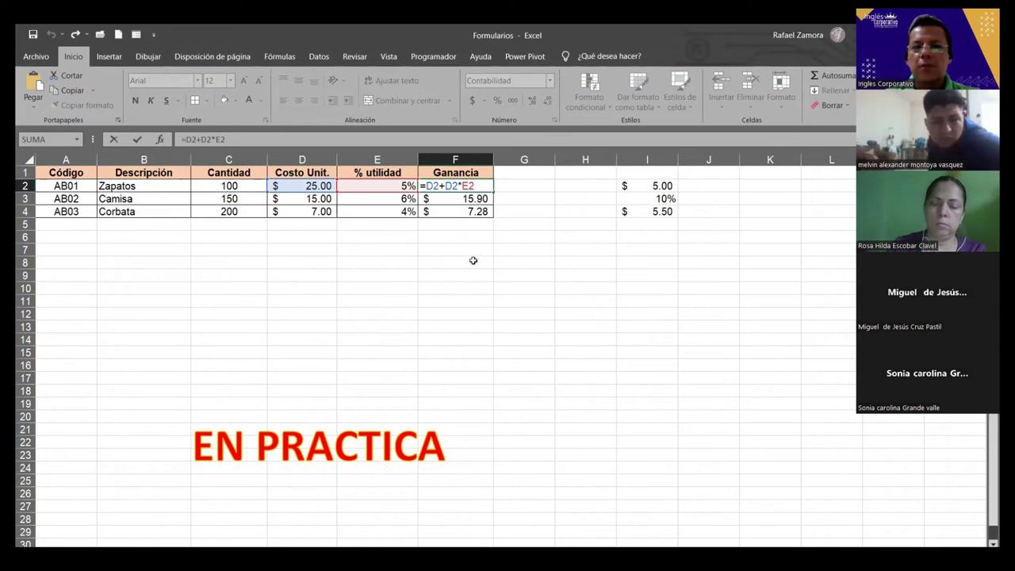
# Append *C2 to the Zapatos Ganancia formula, making it =D2+D2*E2*C2.
pyautogui.hotkey('ctrl', 'Return')
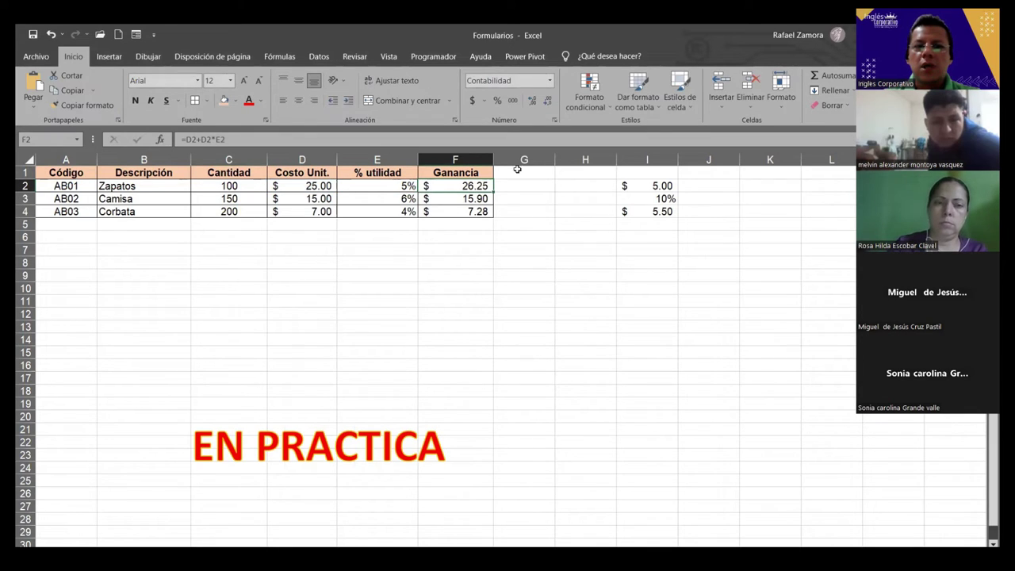
pyautogui.doubleClick(453, 186)
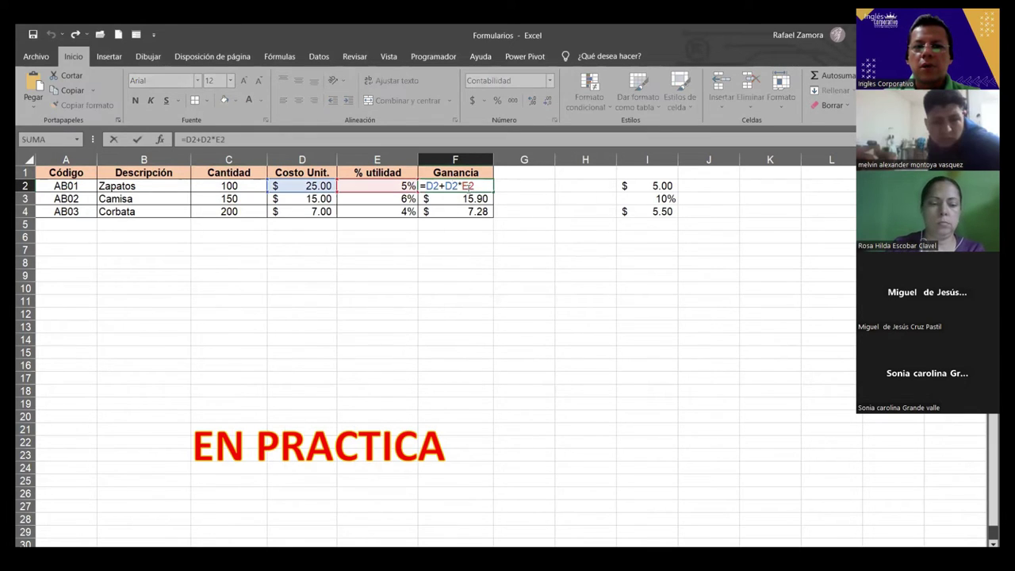
pyautogui.write('*')
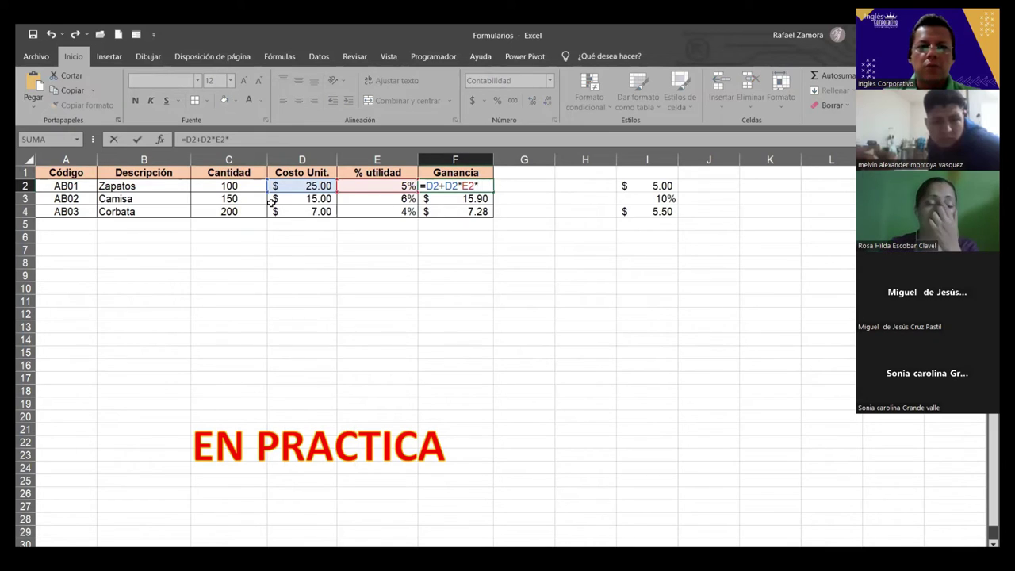
pyautogui.click(245, 188)
pyautogui.press('Return')
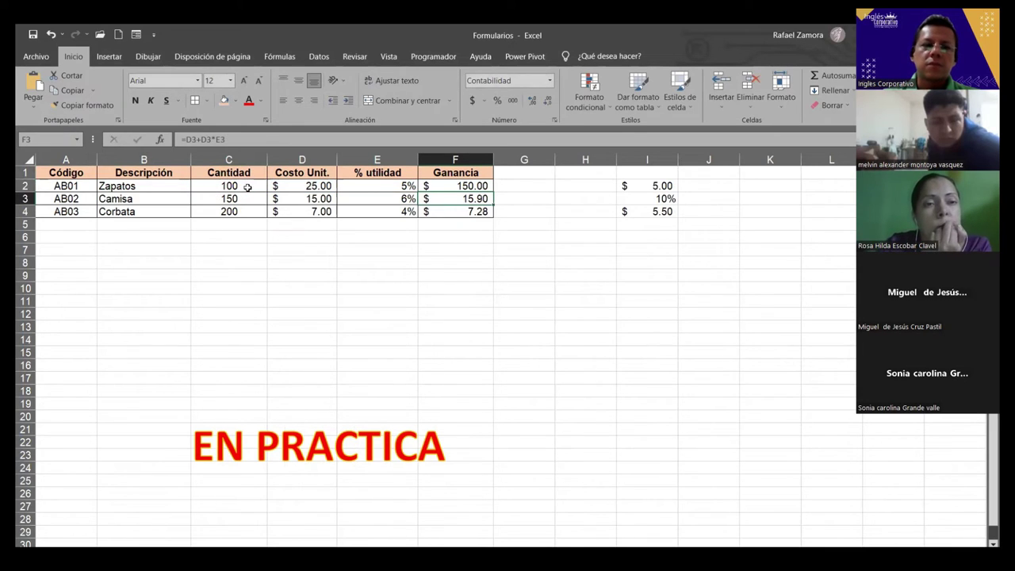
# Check the F2 formula by undoing and redoing the quantity change, then review its references.
pyautogui.press('Up')
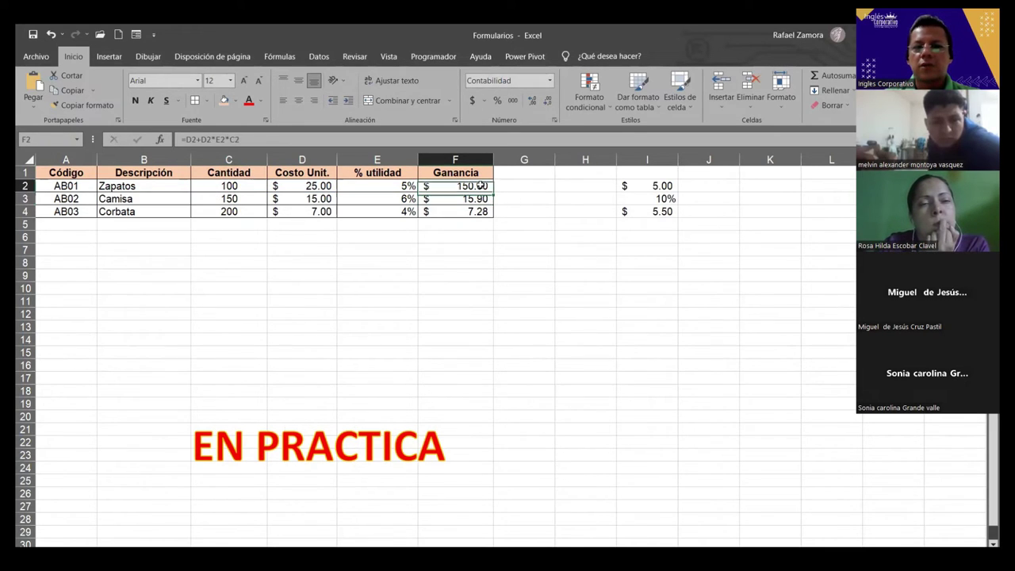
pyautogui.press('F2')
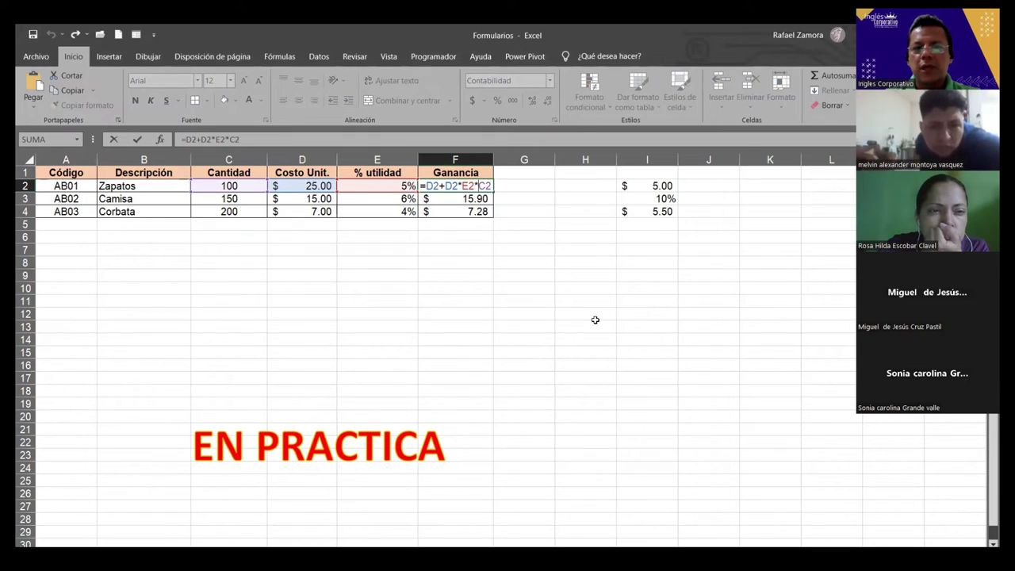
pyautogui.hotkey('ctrl', 'Return')
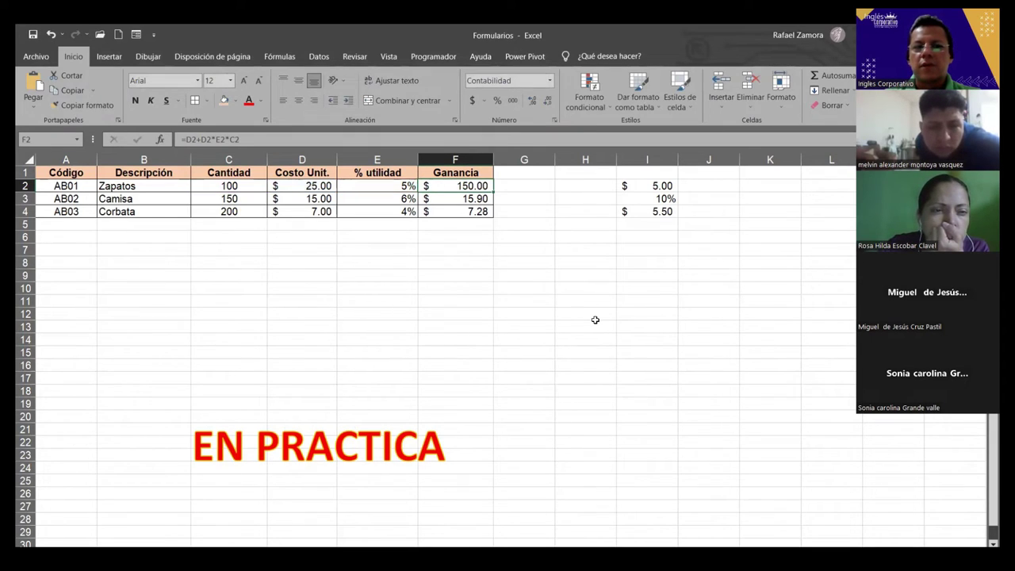
pyautogui.hotkey('ctrl', 'z')
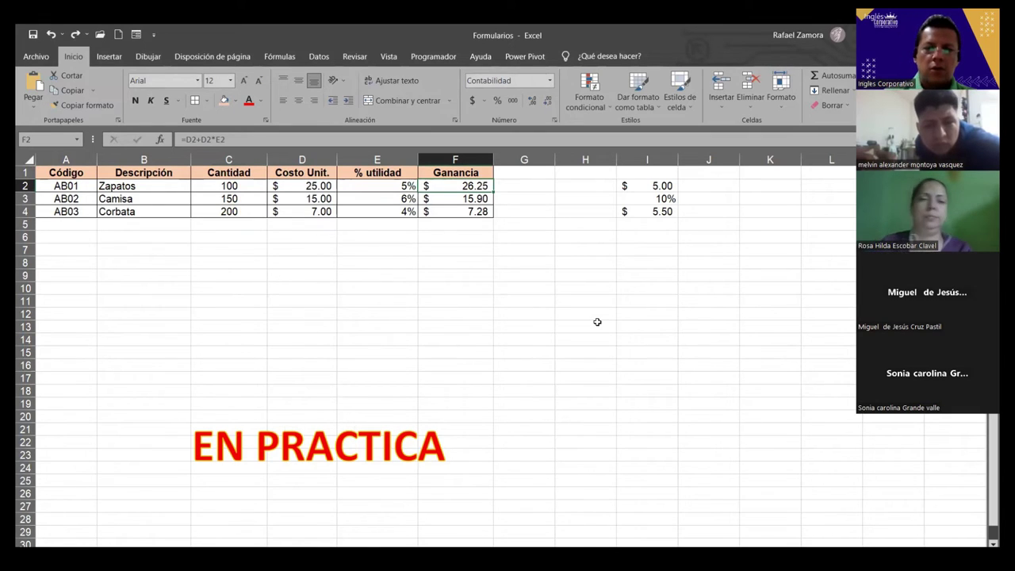
pyautogui.hotkey('ctrl', 'y')
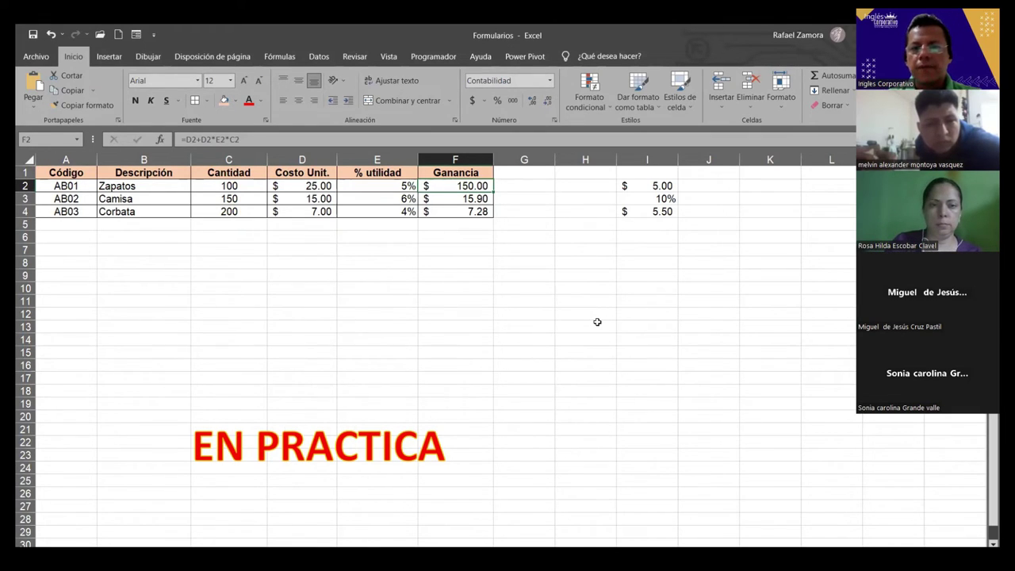
pyautogui.doubleClick(481, 184)
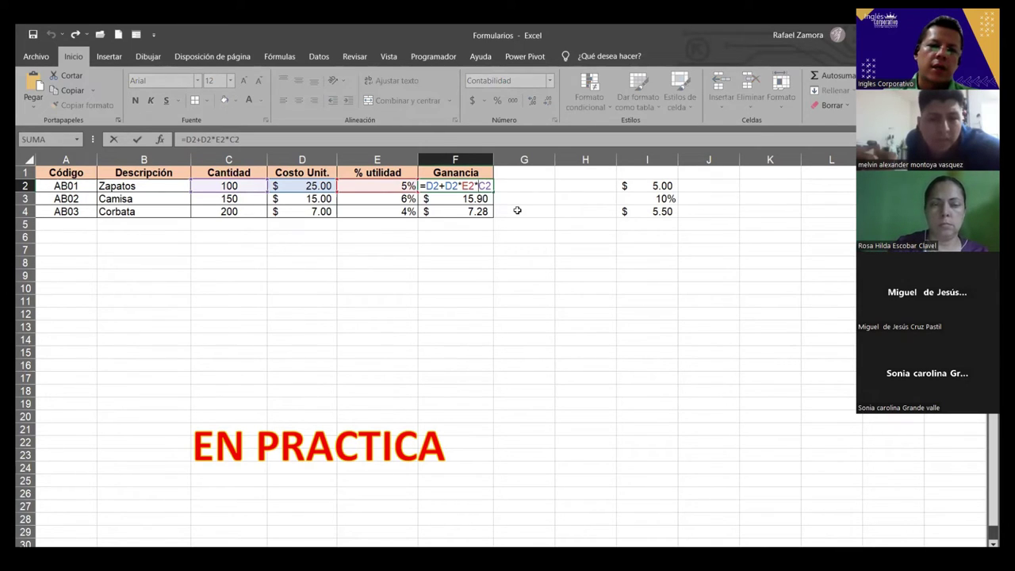
pyautogui.hotkey('ctrl', 'Return')
# Clear the test values from I2:I4 and reset those cells to General format.
pyautogui.click(657, 185)
pyautogui.write('5')
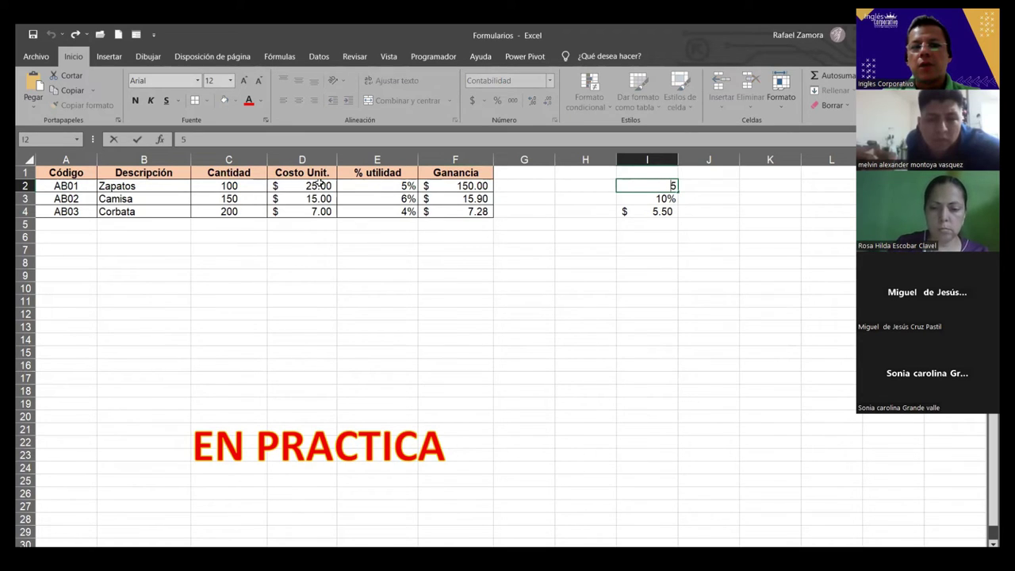
pyautogui.hotkey('ctrl', 'Return')
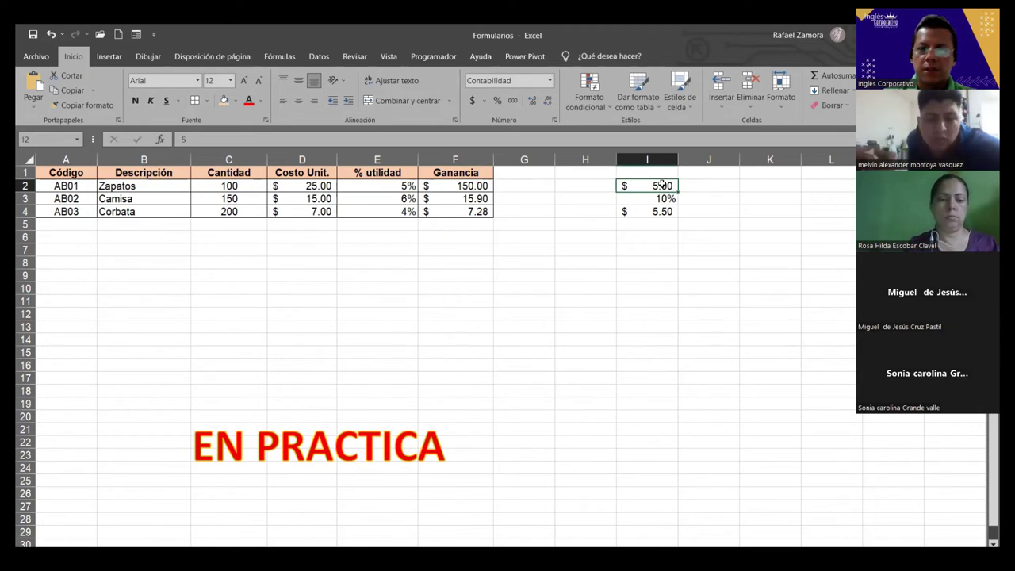
pyautogui.moveTo(662, 184); pyautogui.dragTo(653, 226)
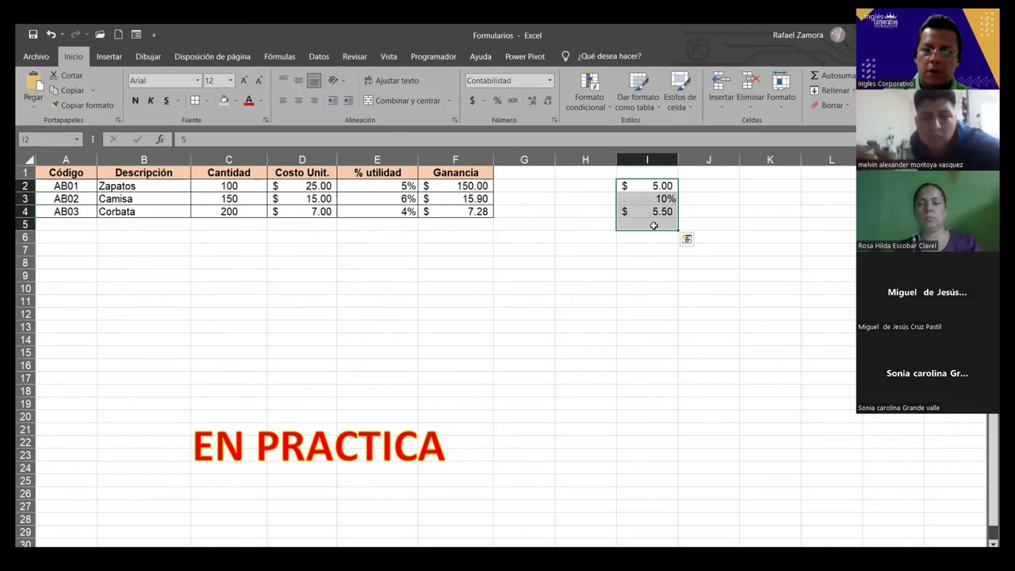
pyautogui.press('Delete')
pyautogui.click(507, 80)
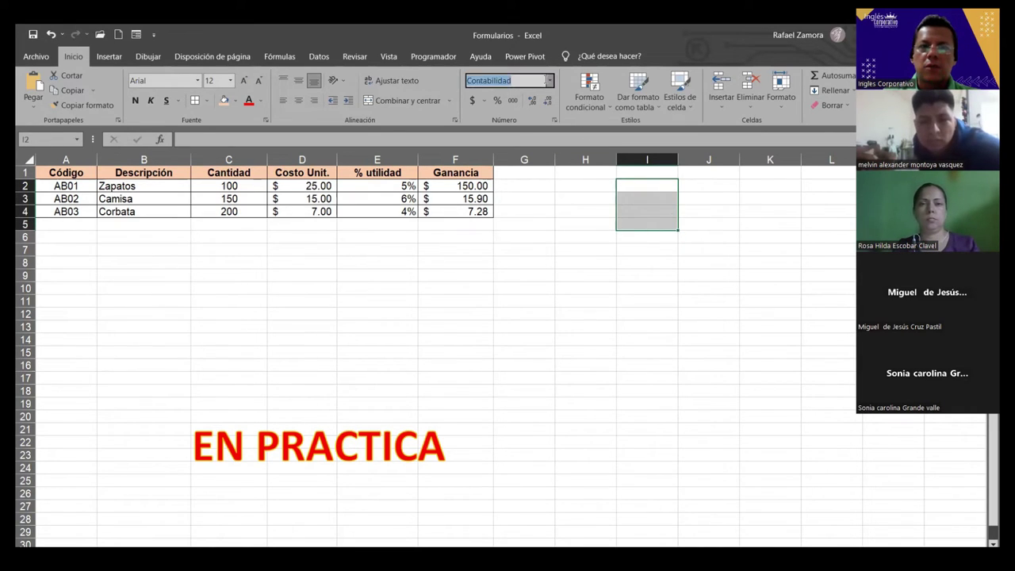
pyautogui.click(550, 80)
pyautogui.click(510, 128)
pyautogui.click(662, 189)
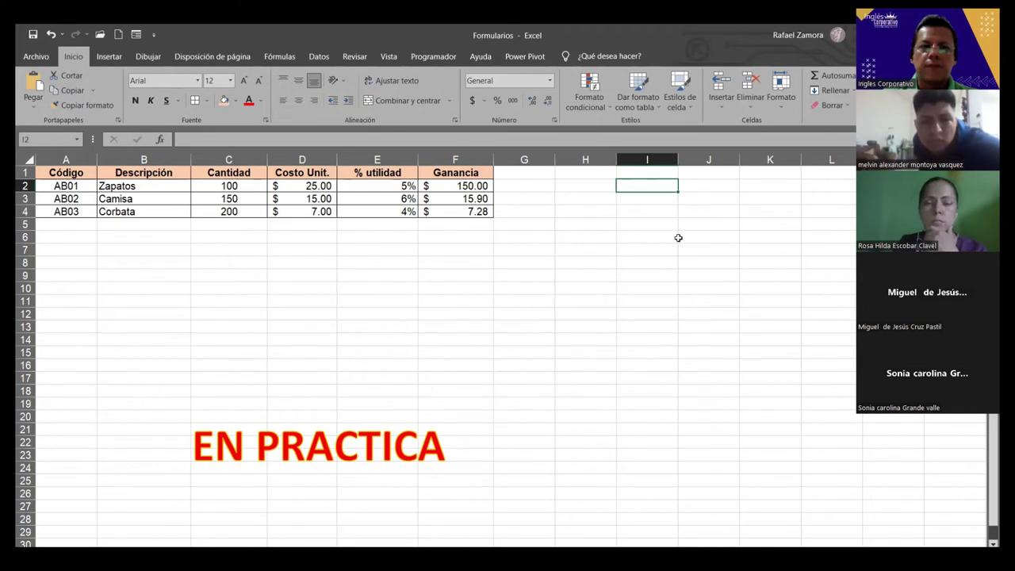
# Enter =C2*D2 in I2 ($2,500.00), =I2*E2 in I3 ($125.00), and the $2,625.00 total in I4.
pyautogui.write('=')
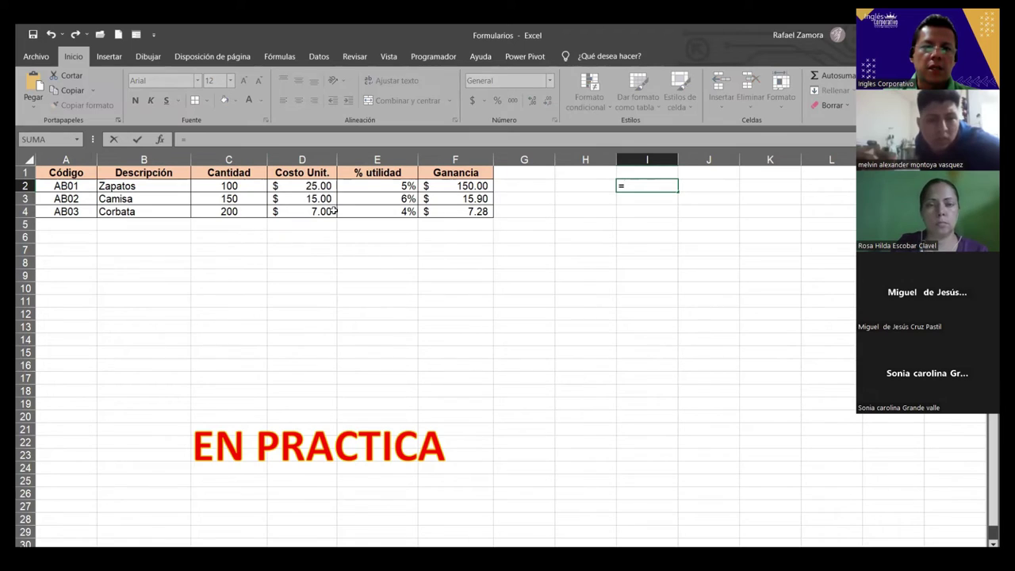
pyautogui.click(235, 184)
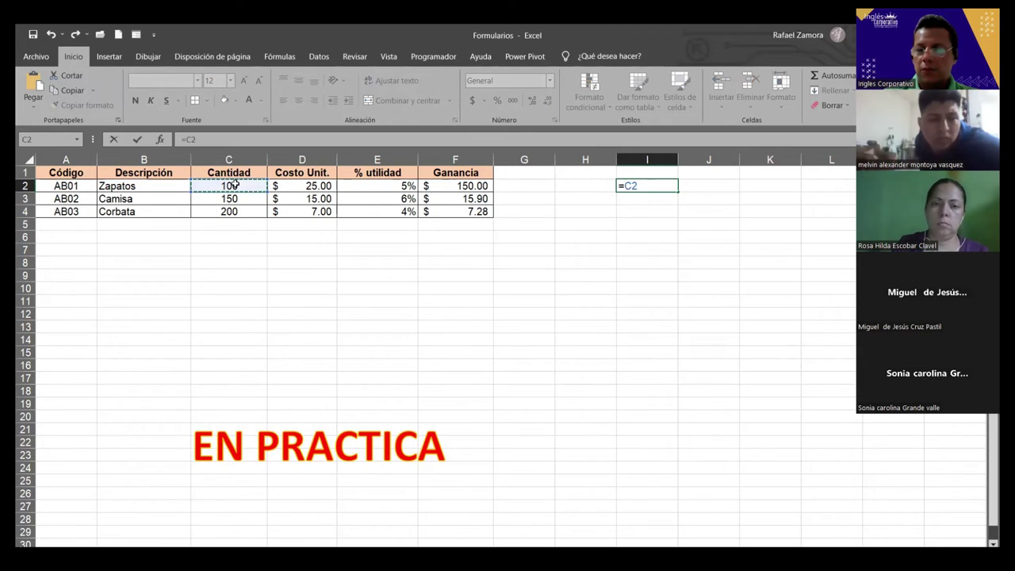
pyautogui.write('*')
pyautogui.click(311, 184)
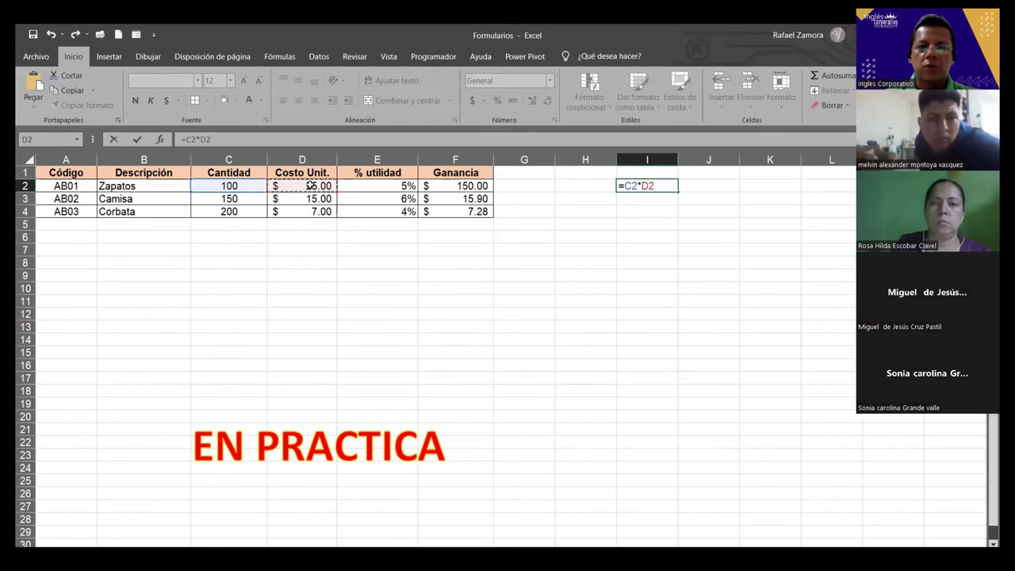
pyautogui.press('Return')
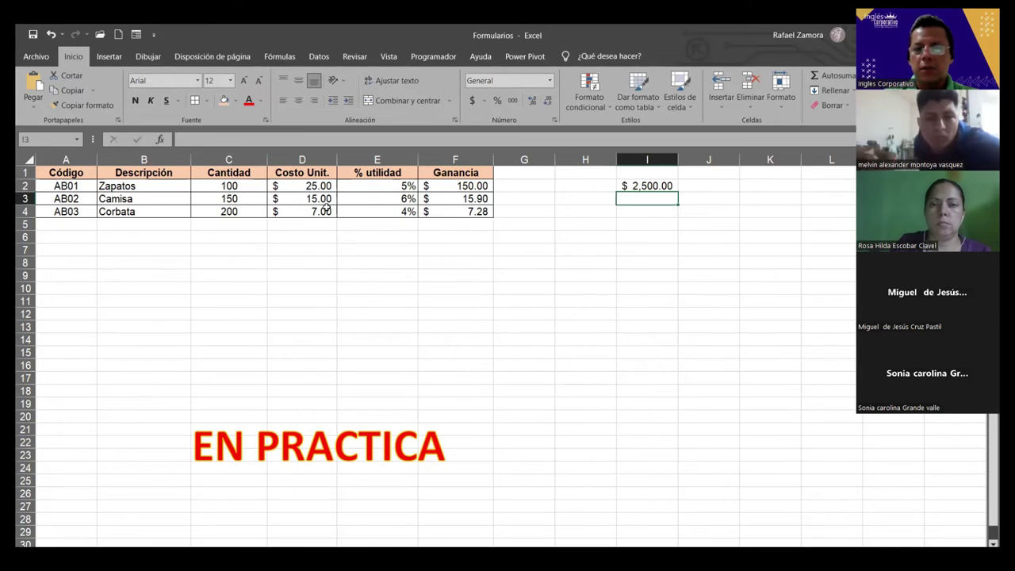
pyautogui.write('=')
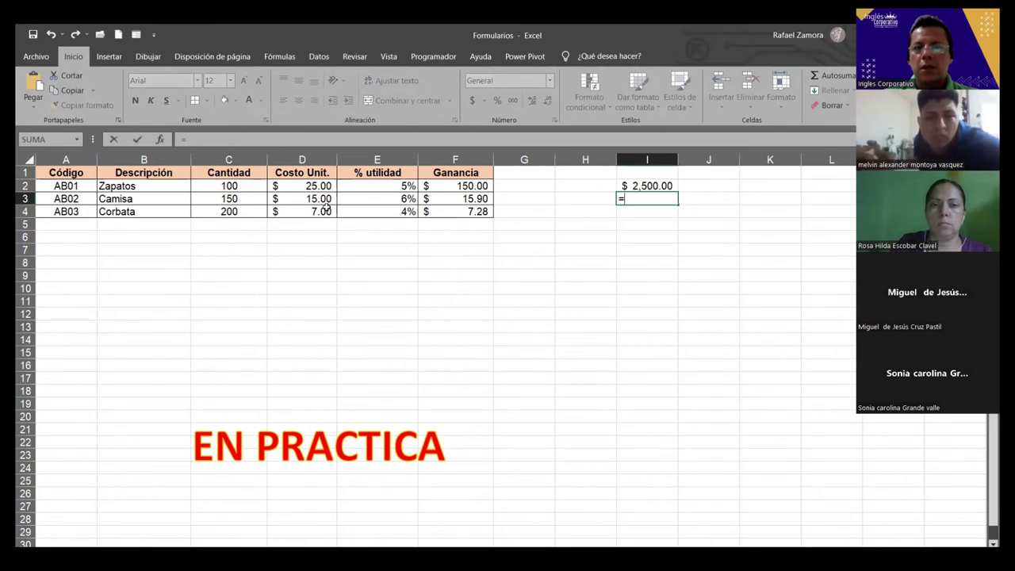
pyautogui.click(652, 184)
pyautogui.write('*')
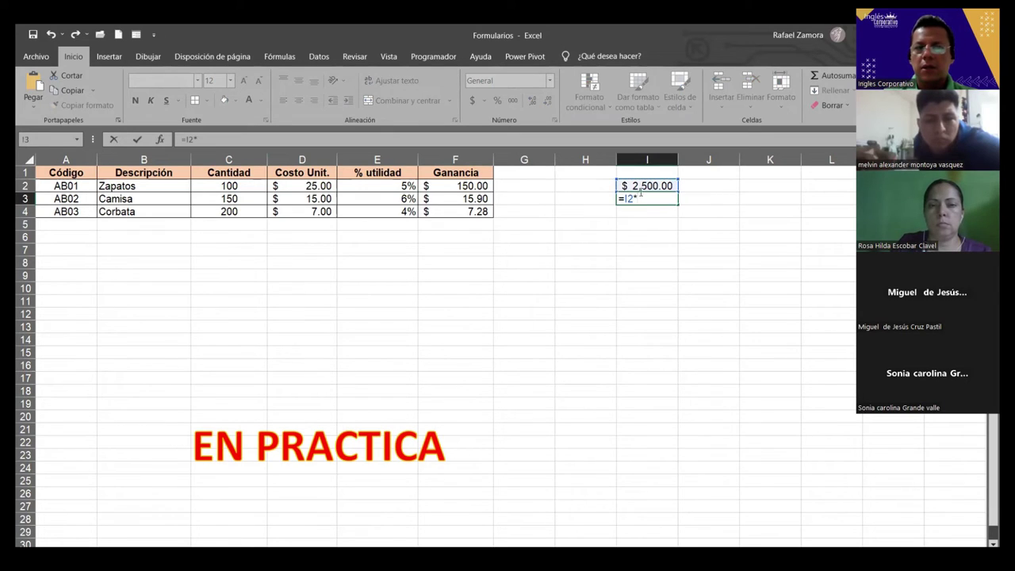
pyautogui.click(404, 188)
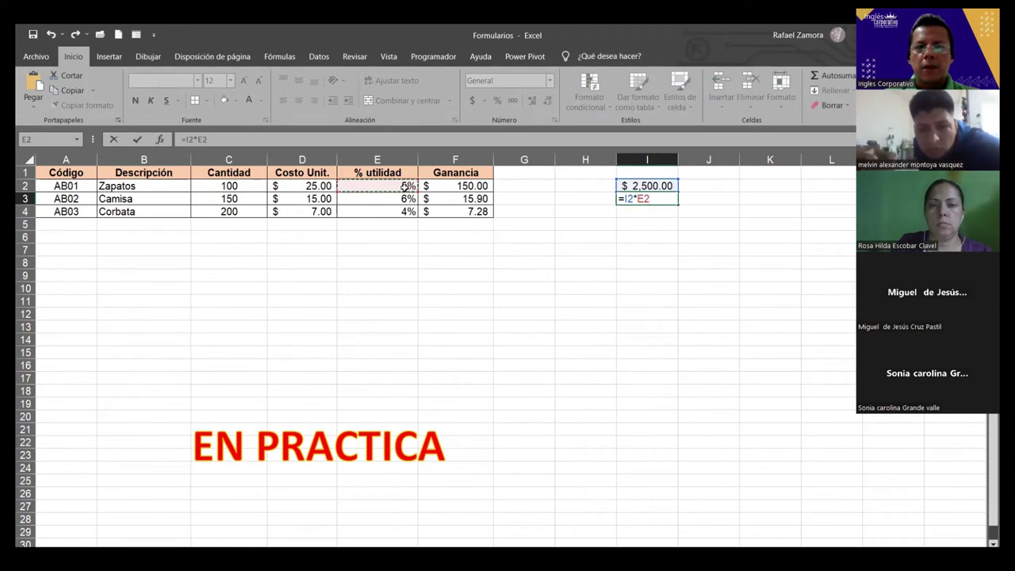
pyautogui.press('Return')
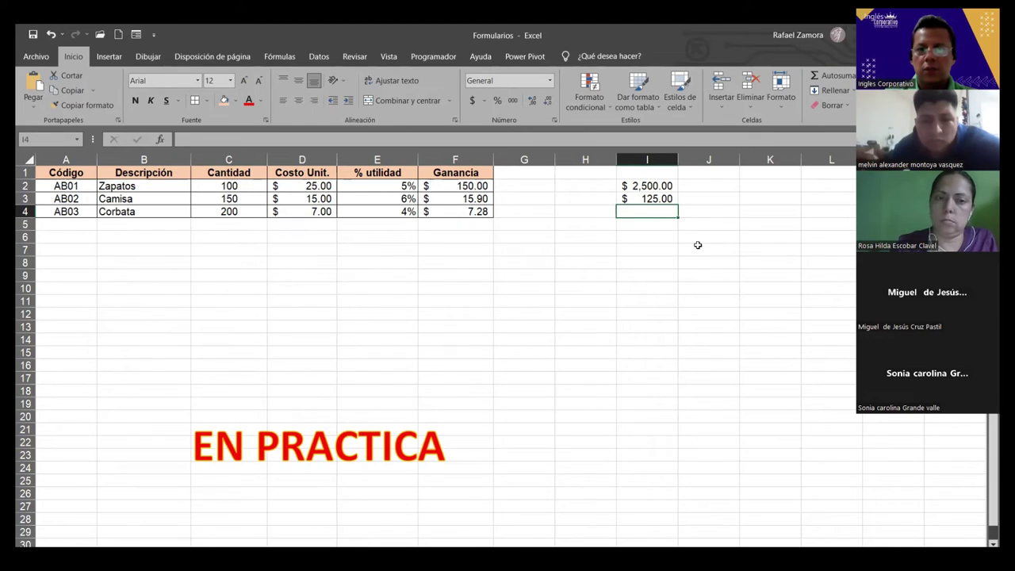
pyautogui.press('Return')
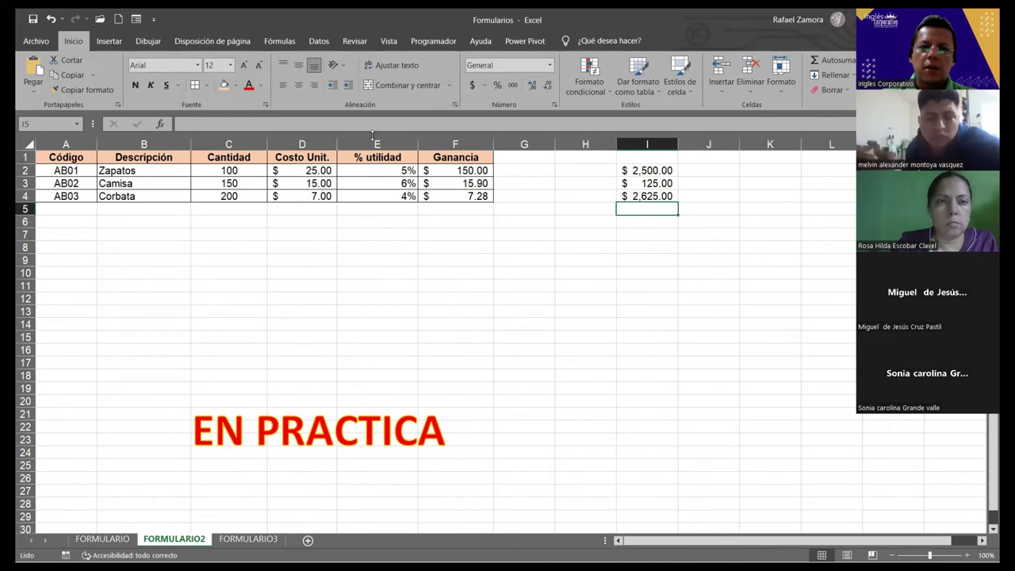
# Change header F1 from Ganancia to TOTAL VENTA and autofit column F to fit it.
pyautogui.click(465, 157)
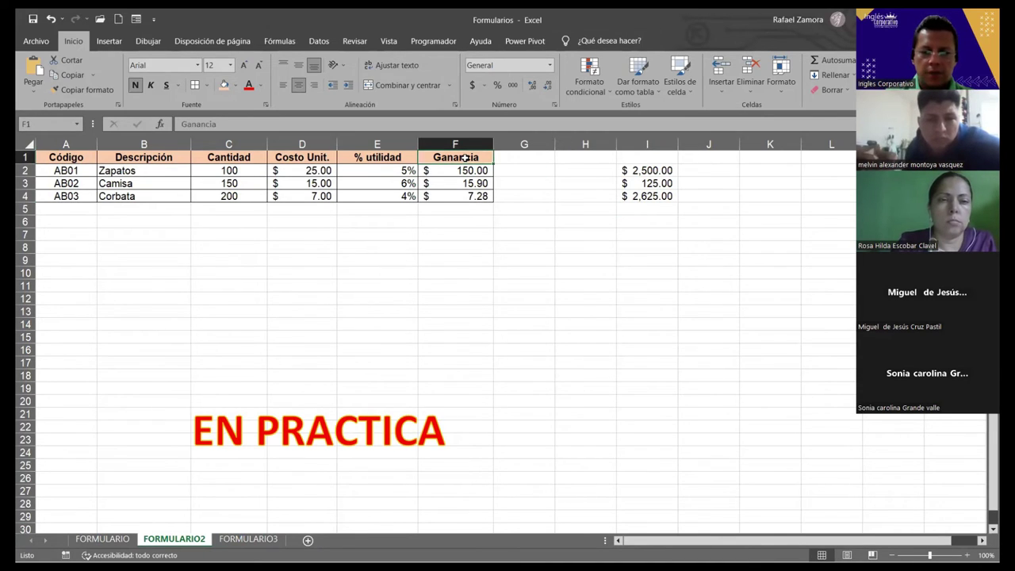
pyautogui.write('TOTA')
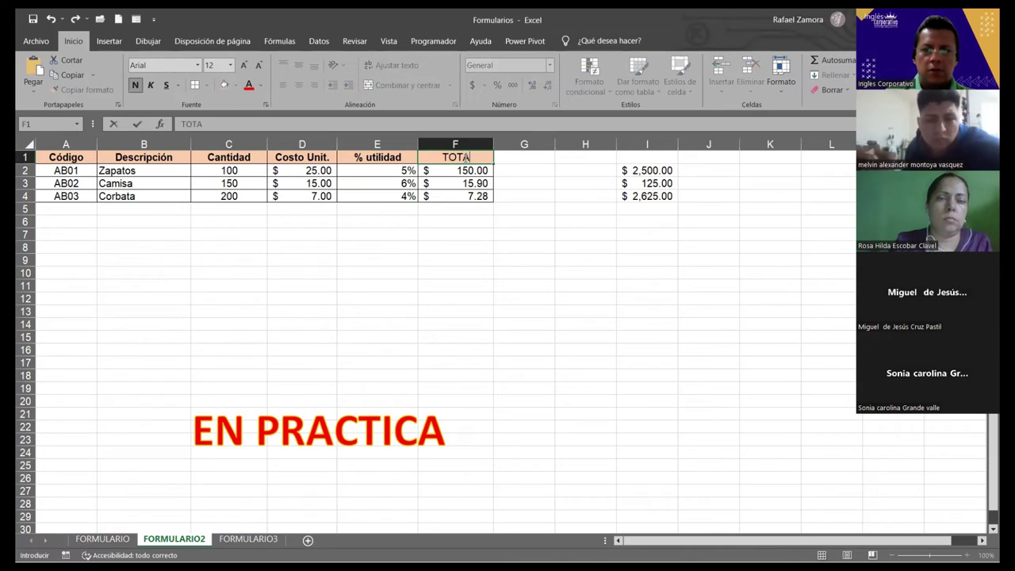
pyautogui.write('L VENTA')
pyautogui.press('Return')
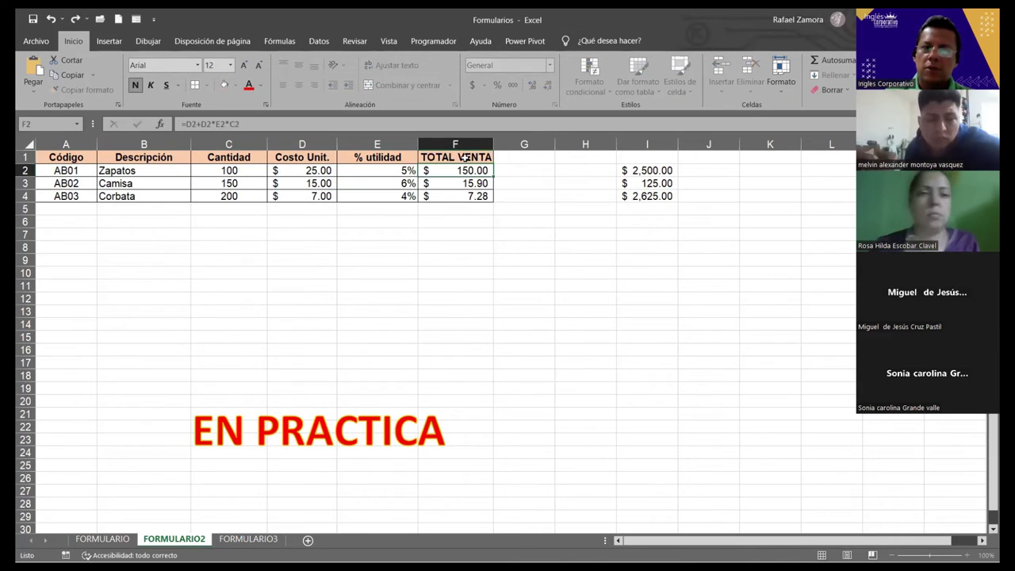
pyautogui.doubleClick(494, 144)
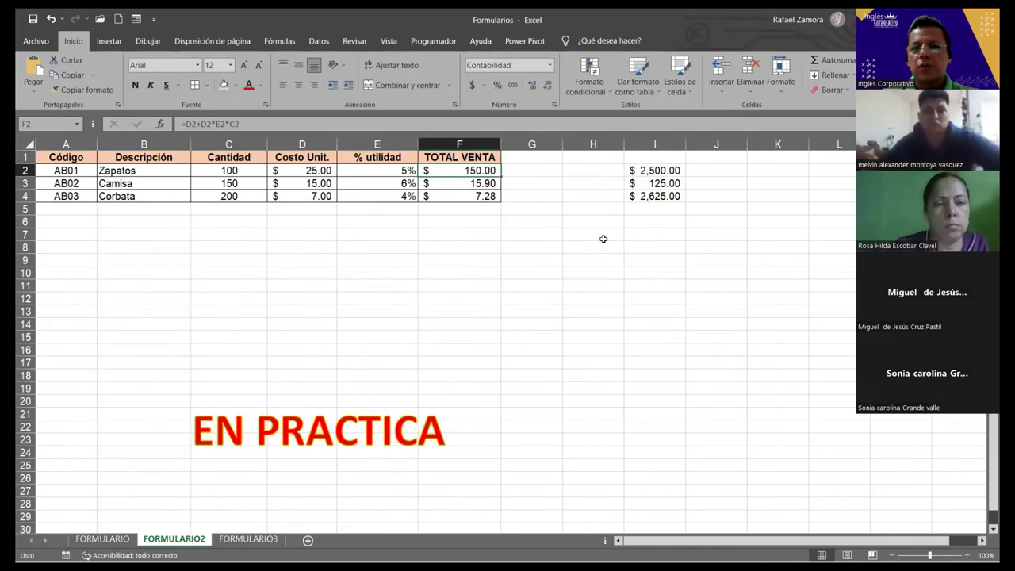
pyautogui.click(603, 235)
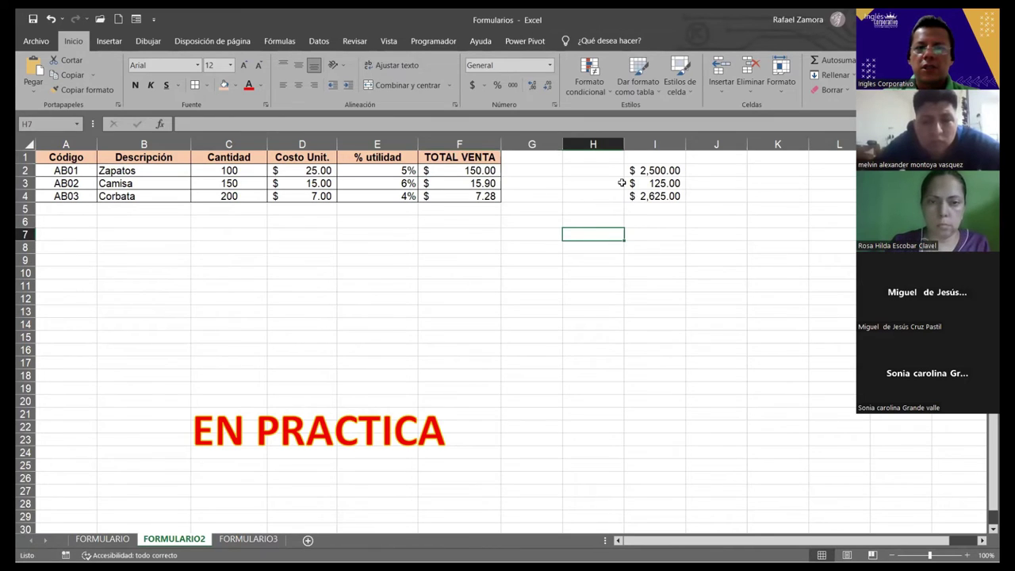
pyautogui.click(464, 169)
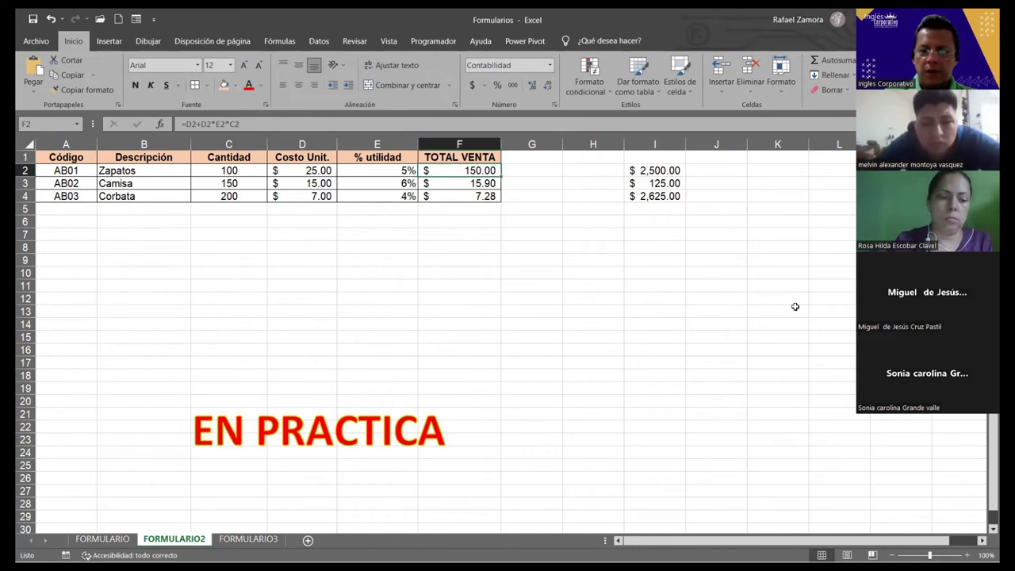
# Enter =C2*D2 in F2 so Zapatos TOTAL VENTA shows $2,500.00, then review the formula.
pyautogui.write('=')
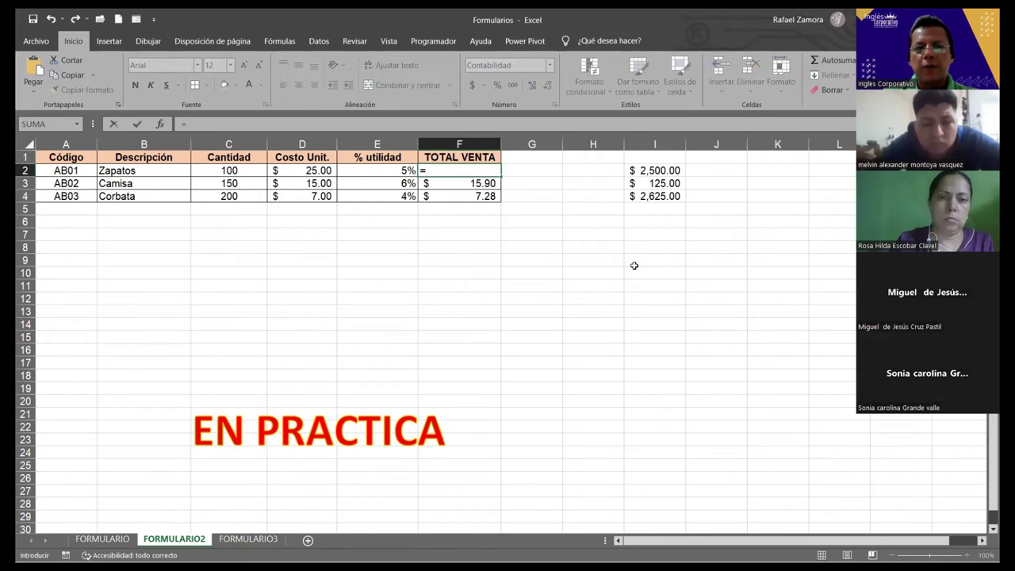
pyautogui.click(236, 170)
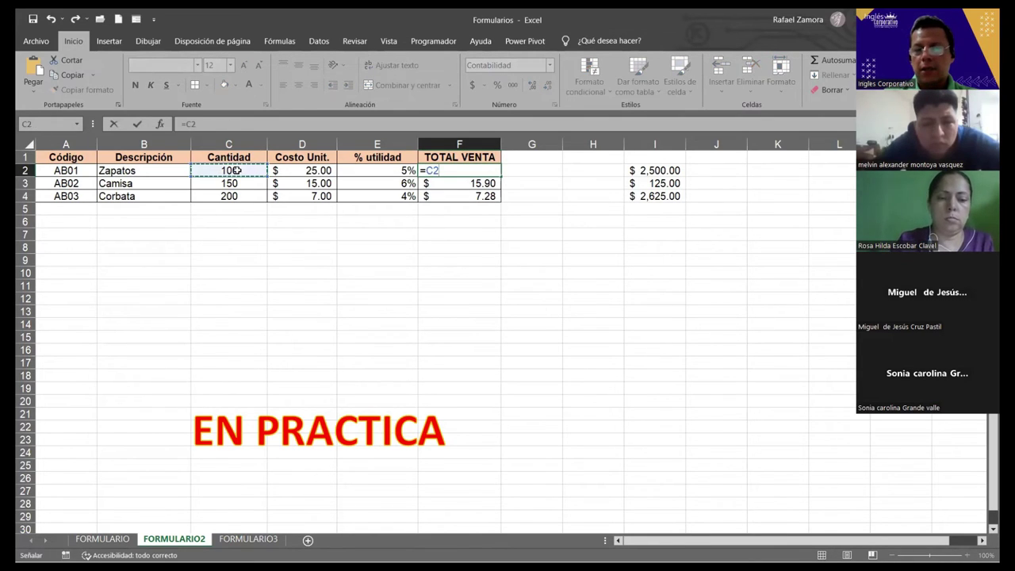
pyautogui.write('*')
pyautogui.click(305, 169)
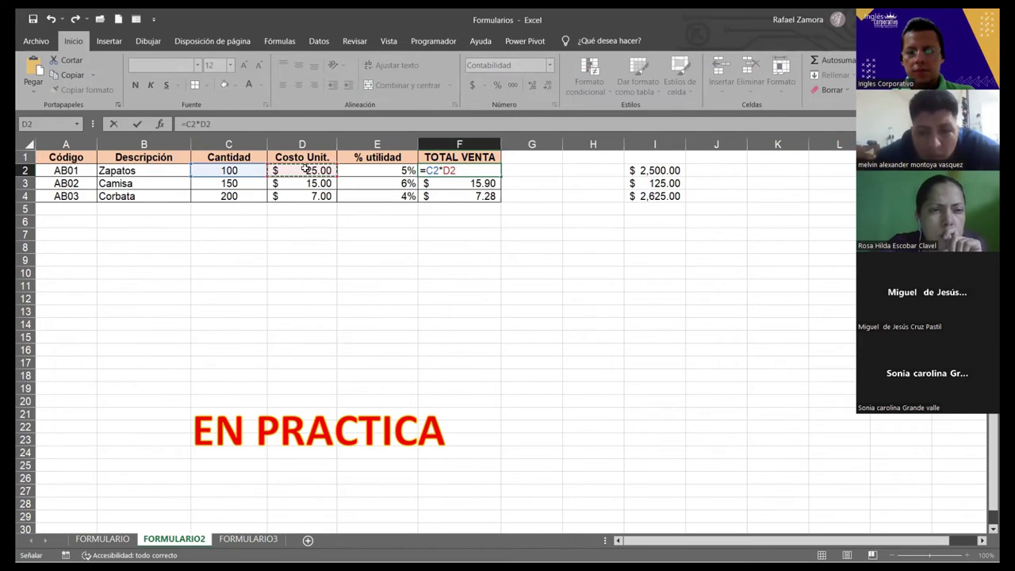
pyautogui.press('Return')
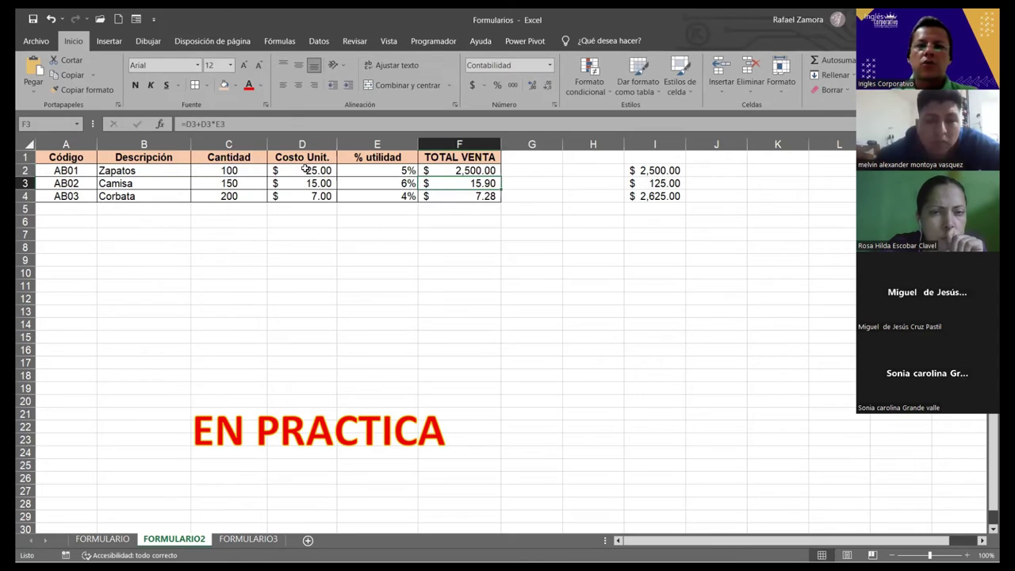
pyautogui.doubleClick(475, 171)
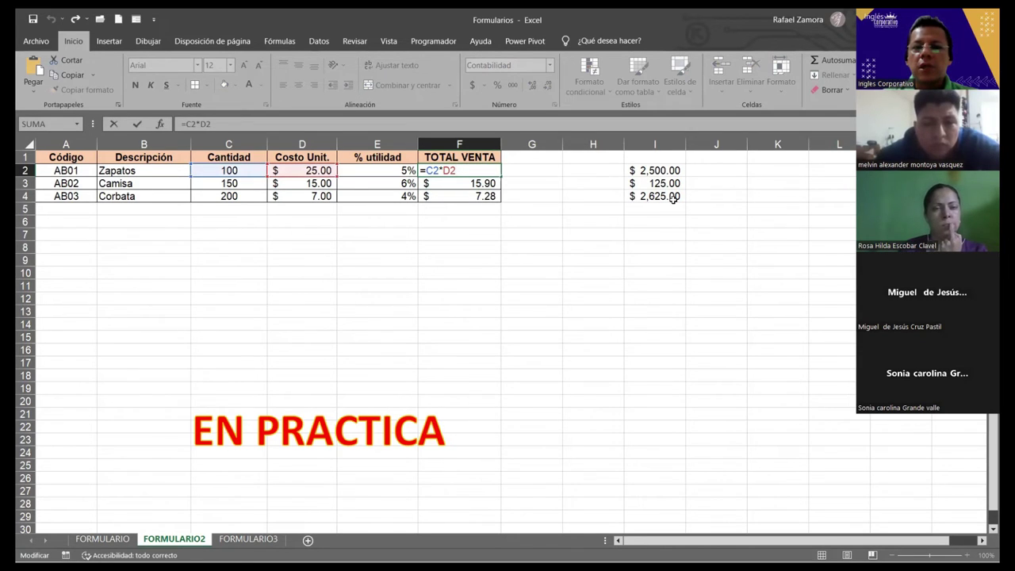
pyautogui.press('Escape')
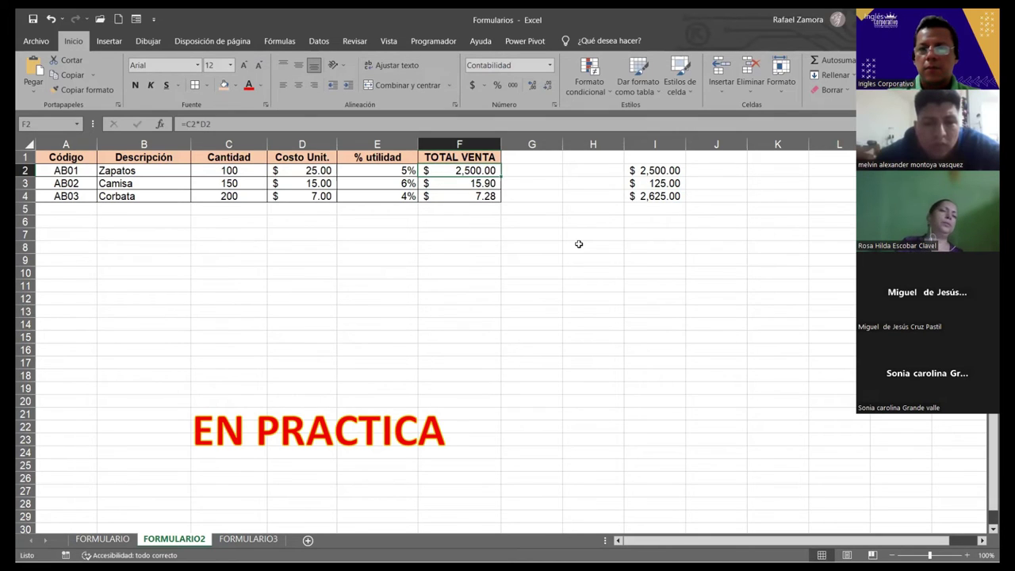
pyautogui.doubleClick(482, 166)
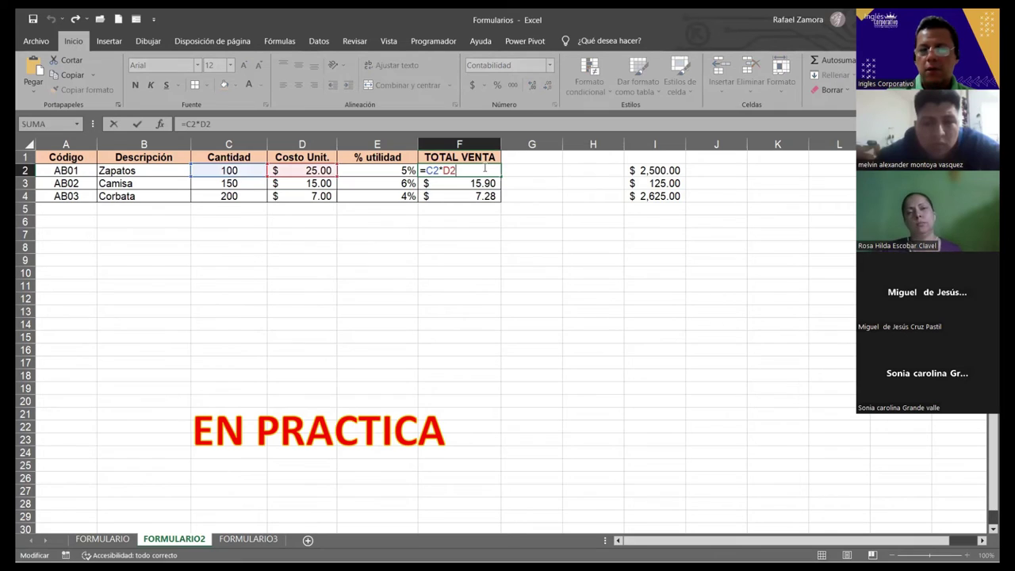
# Multiply the F2 formula by the profit percentage in E2.
pyautogui.write('*')
pyautogui.click(366, 174)
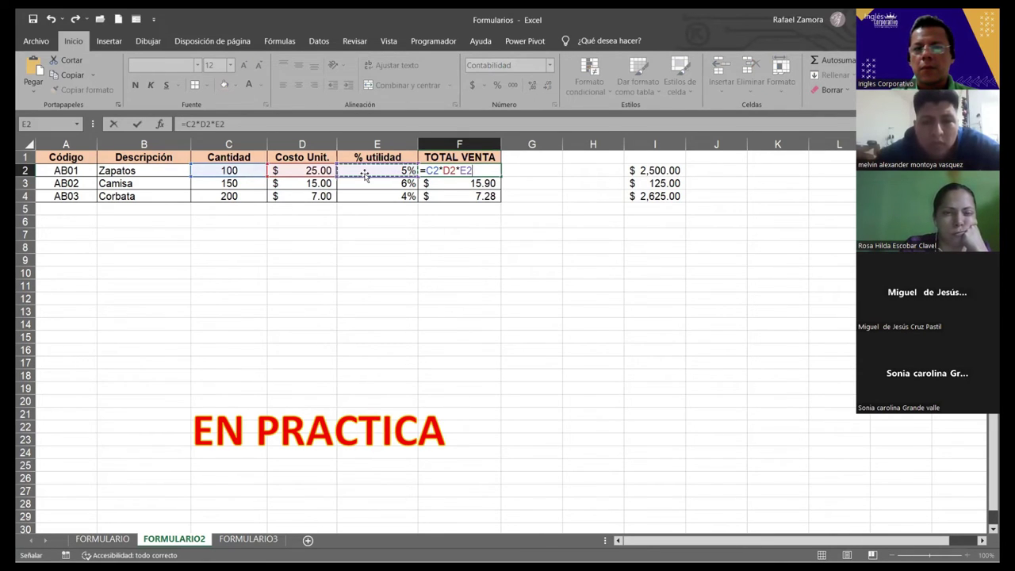
pyautogui.press('Return')
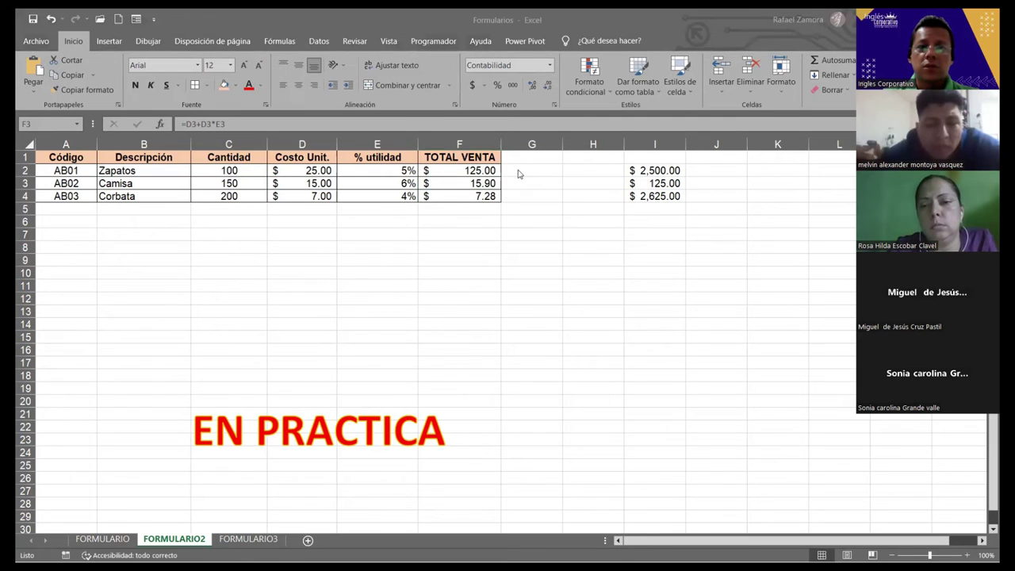
# Rewrite F2 as =C2*D2+C2*D2*E2 so Zapatos' TOTAL VENTA shows $2,625.00.
pyautogui.doubleClick(468, 172)
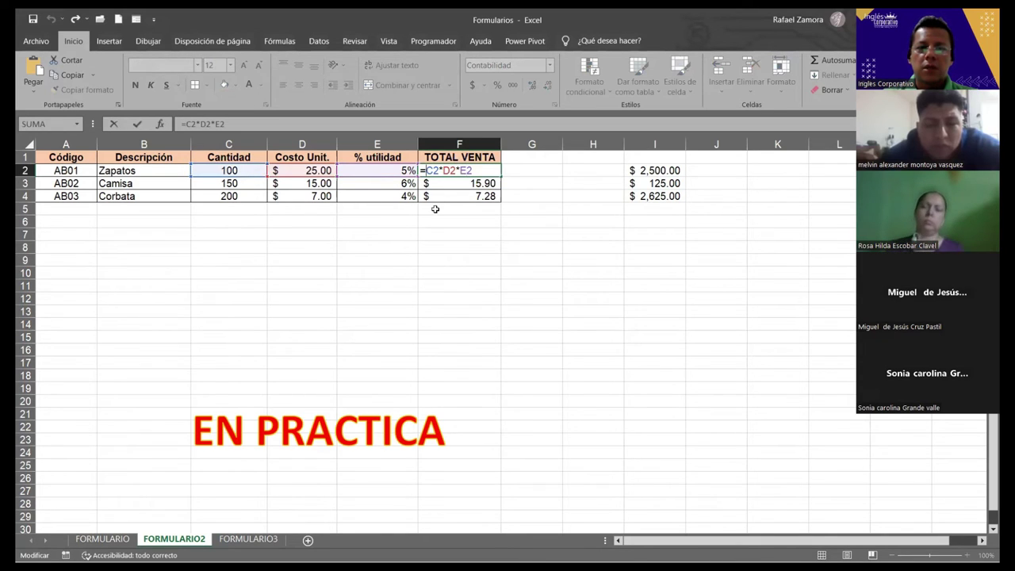
pyautogui.click(261, 171)
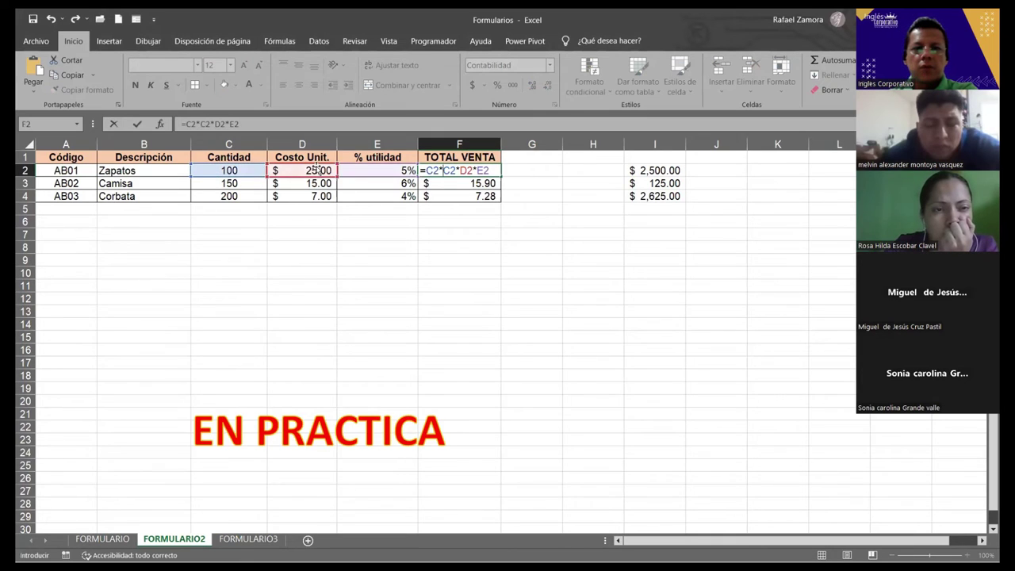
pyautogui.click(314, 171)
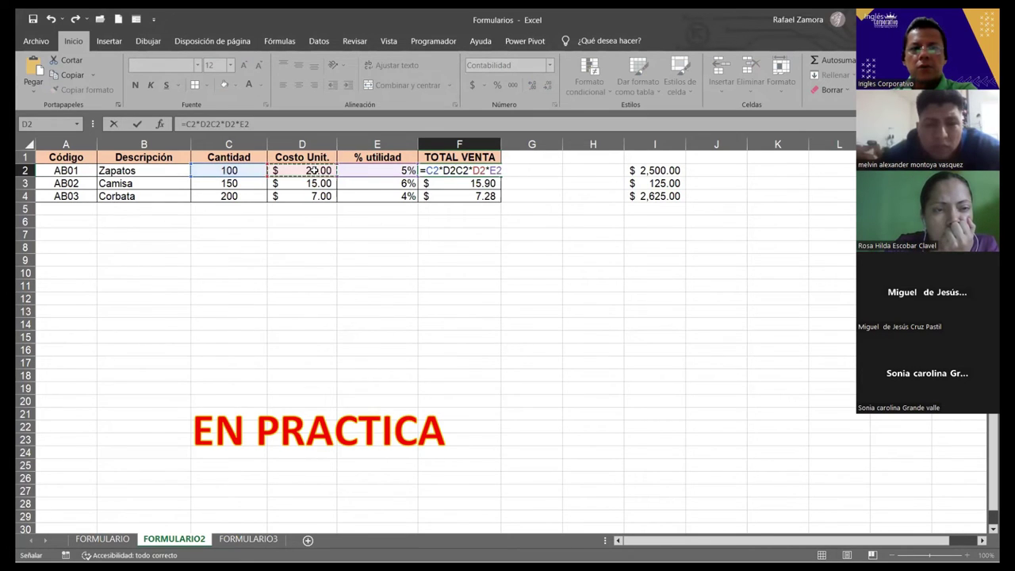
pyautogui.write('+')
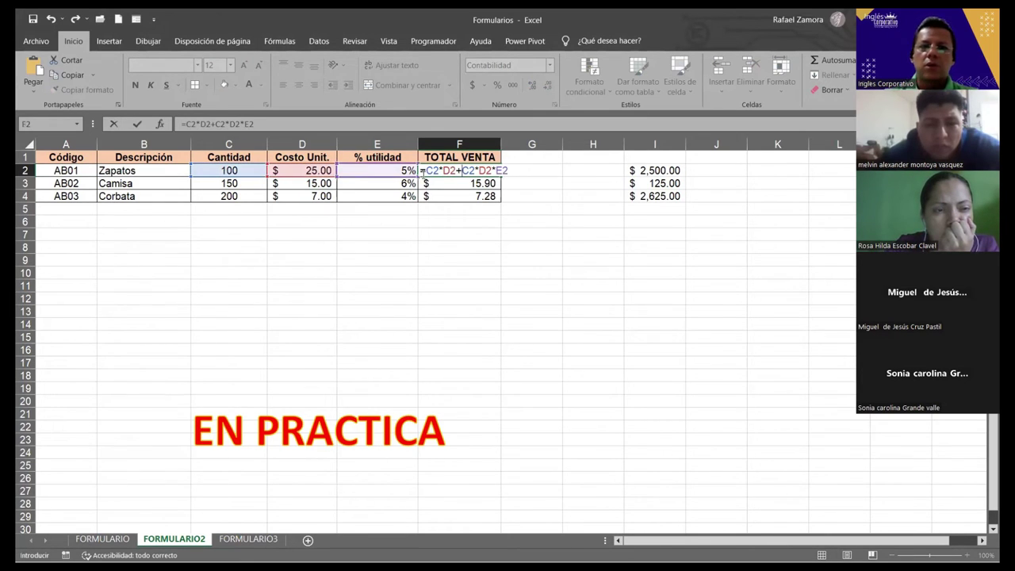
pyautogui.moveTo(426, 171); pyautogui.dragTo(511, 171)
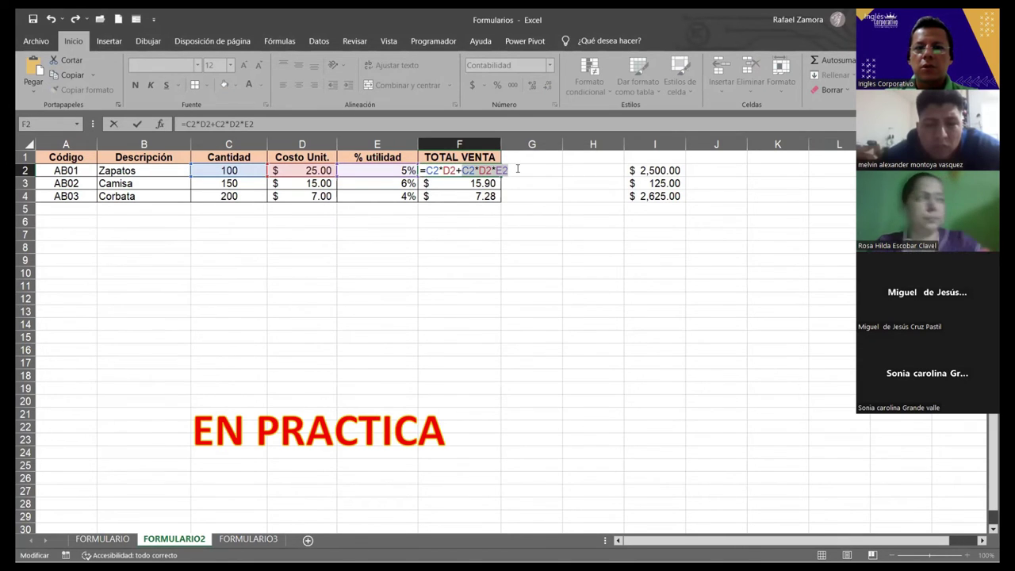
pyautogui.click(517, 169)
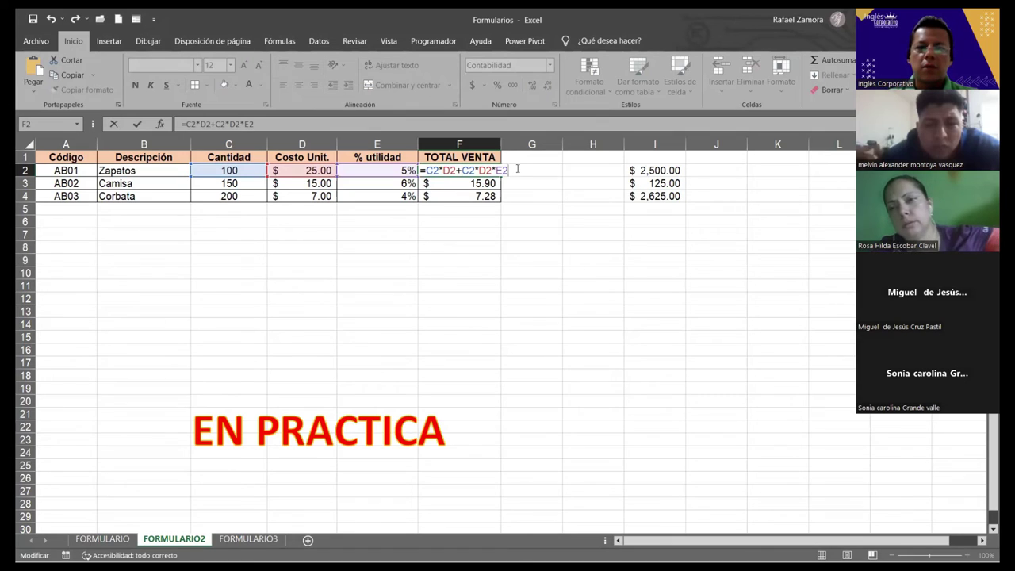
pyautogui.press('Return')
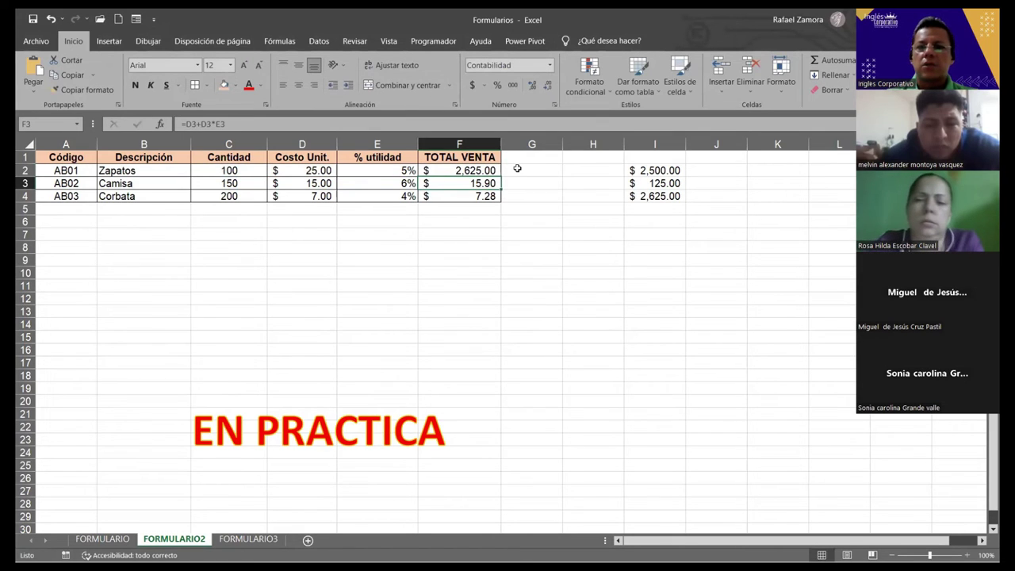
pyautogui.doubleClick(468, 170)
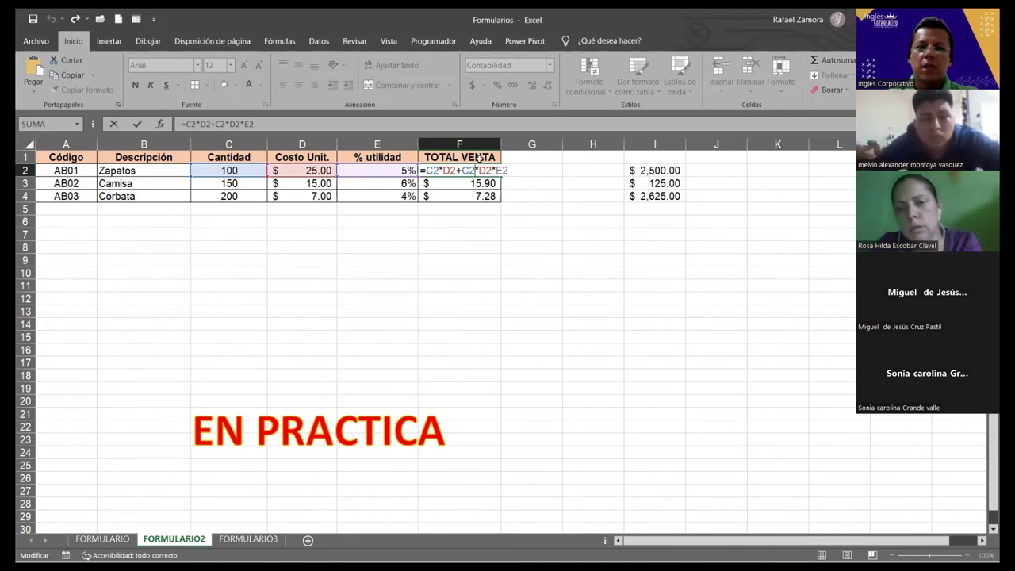
pyautogui.press('Return')
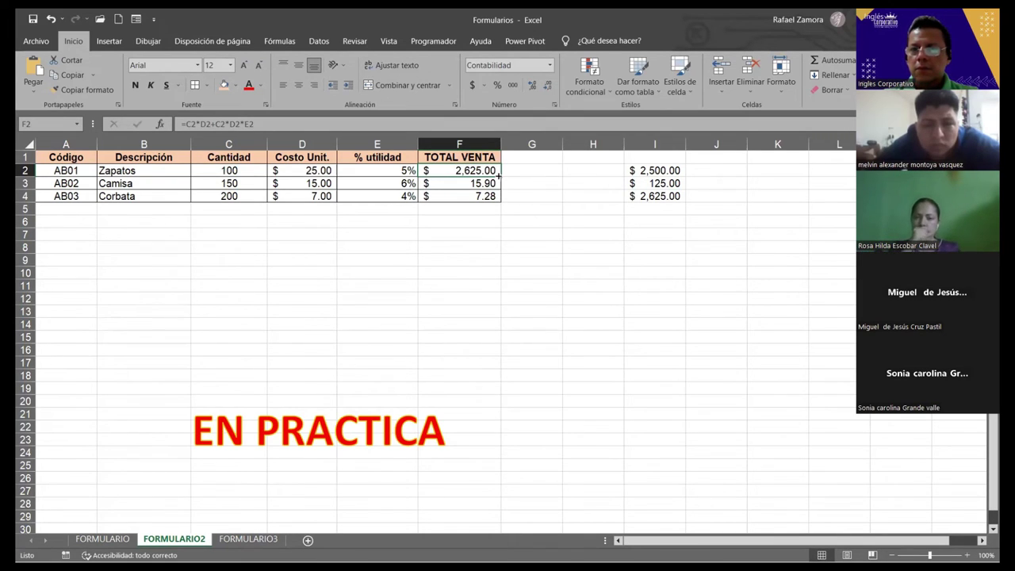
# Fill the TOTAL VENTA formula down to F4 and delete the old totals in I2:I6.
pyautogui.moveTo(498, 176); pyautogui.dragTo(498, 205)
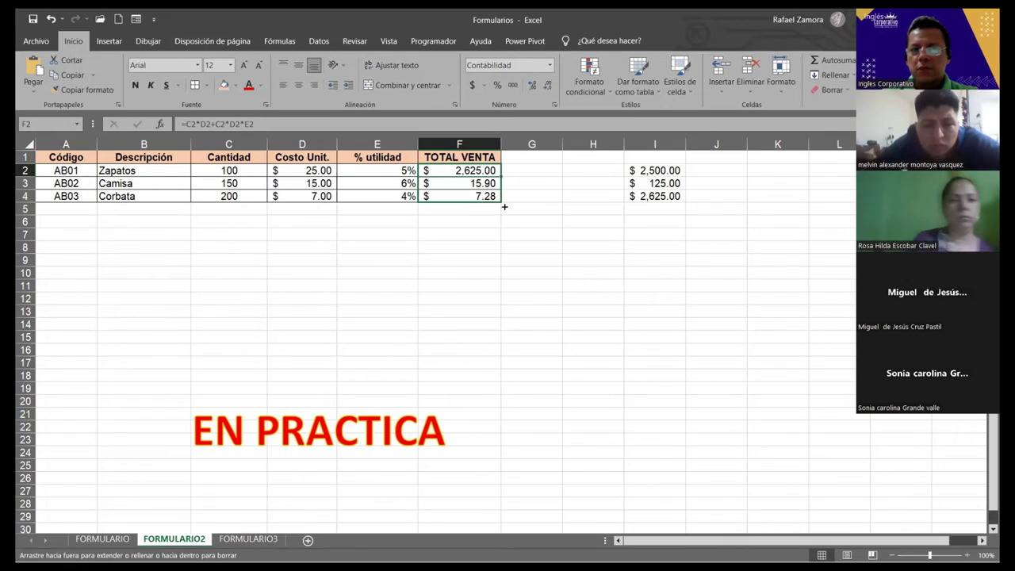
pyautogui.click(513, 244)
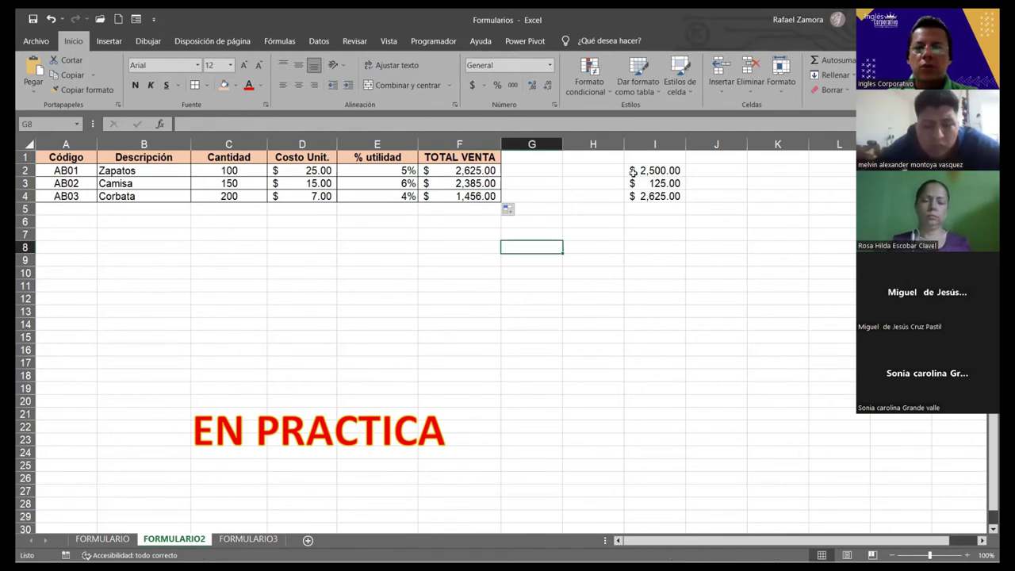
pyautogui.moveTo(632, 171); pyautogui.dragTo(653, 220)
pyautogui.press('Delete')
pyautogui.click(549, 256)
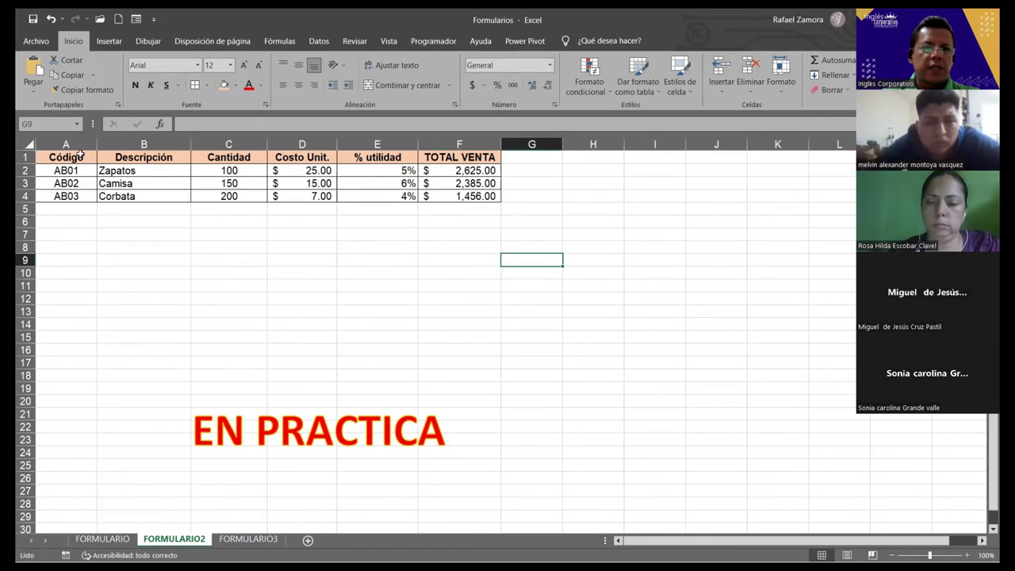
pyautogui.moveTo(66, 157); pyautogui.dragTo(456, 194)
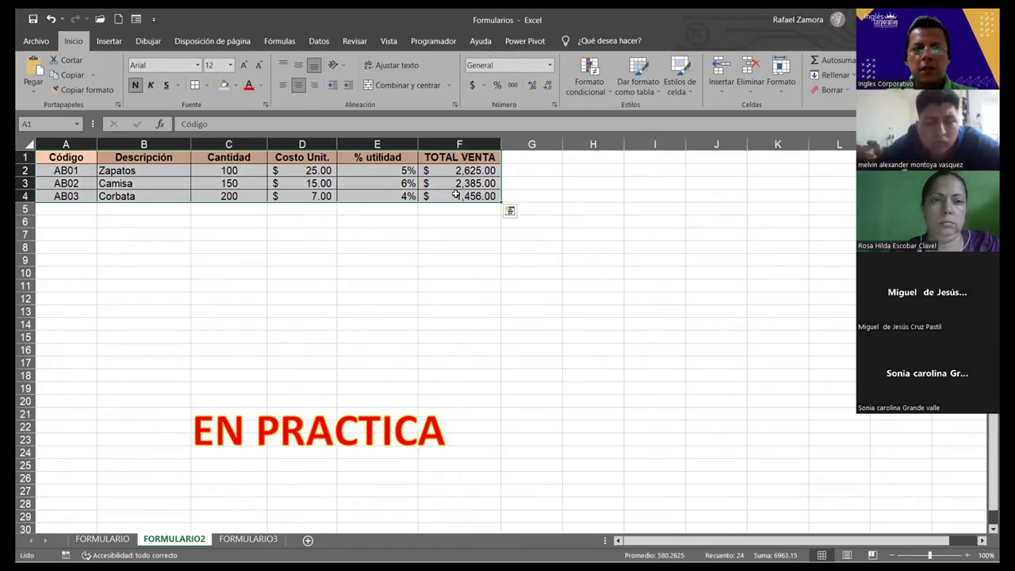
# Add record AB04 Vestido, 175 units at unit cost 35, through the data form.
pyautogui.click(137, 19)
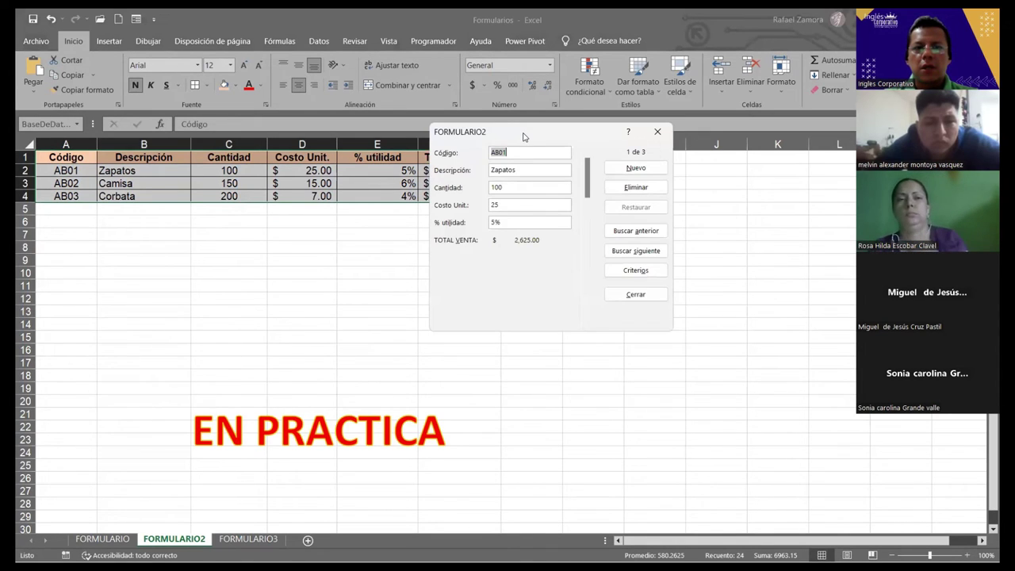
pyautogui.moveTo(476, 131); pyautogui.dragTo(564, 149)
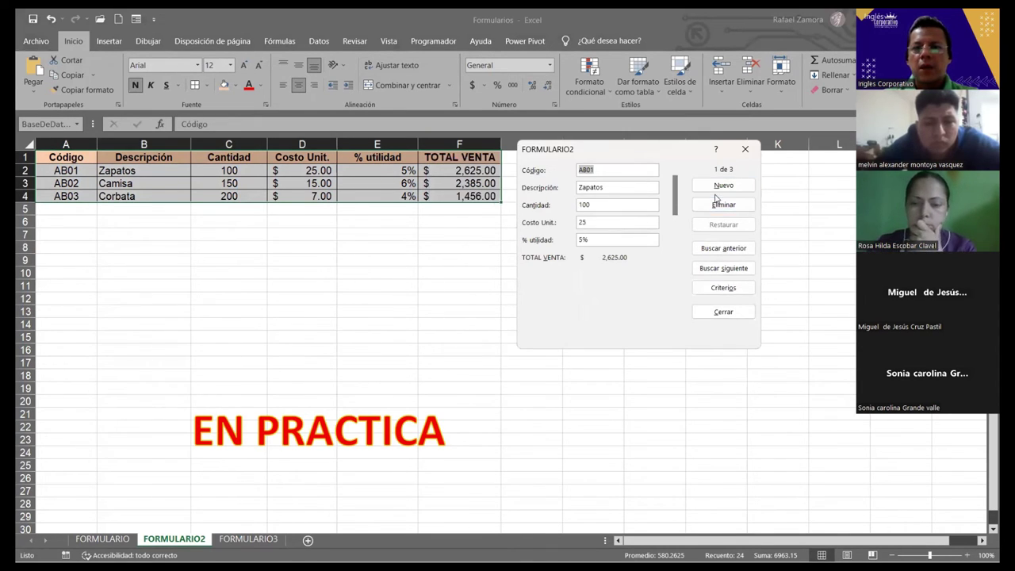
pyautogui.moveTo(675, 199); pyautogui.dragTo(675, 316)
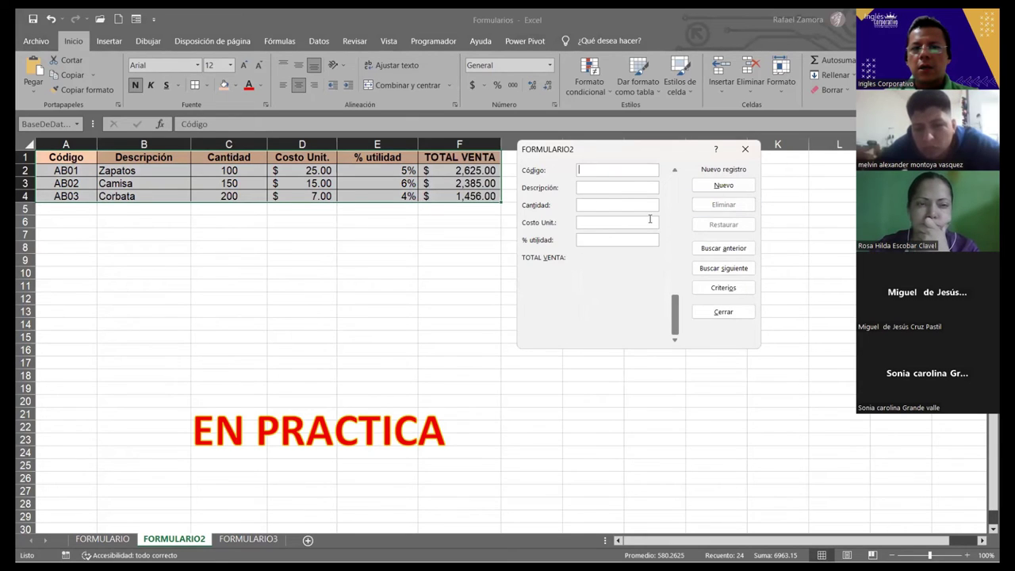
pyautogui.click(586, 176)
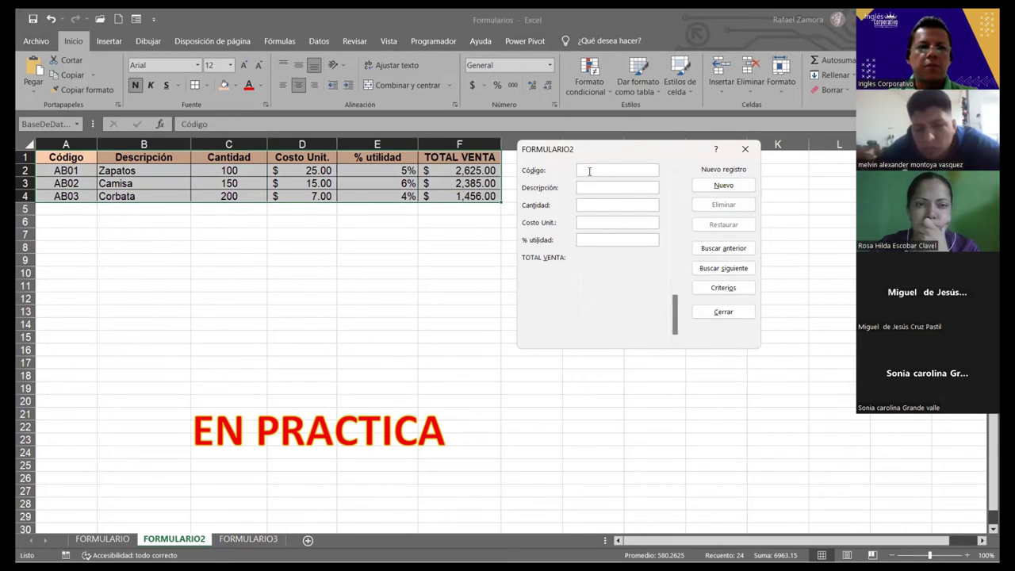
pyautogui.write('AB04')
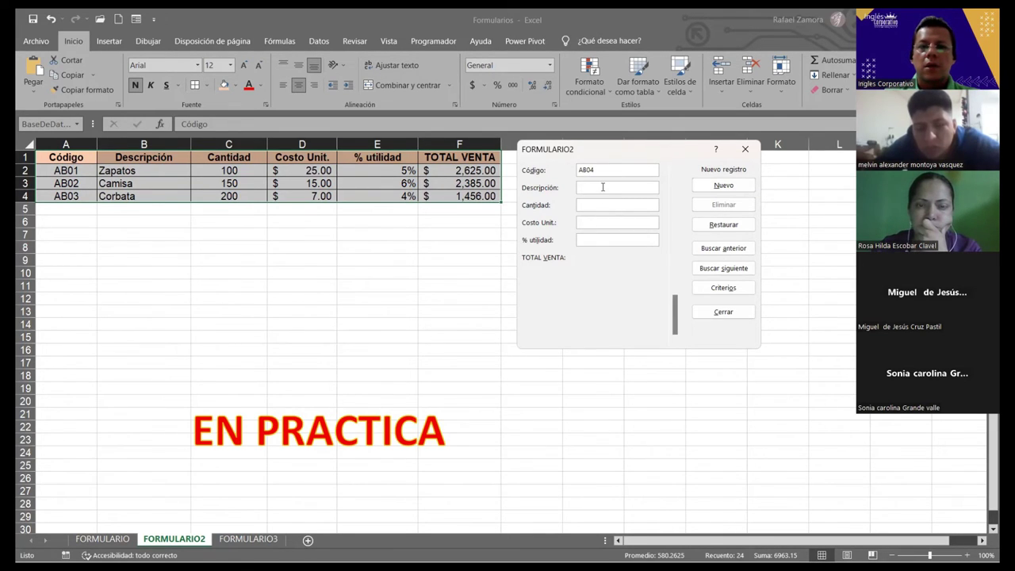
pyautogui.write('Ves')
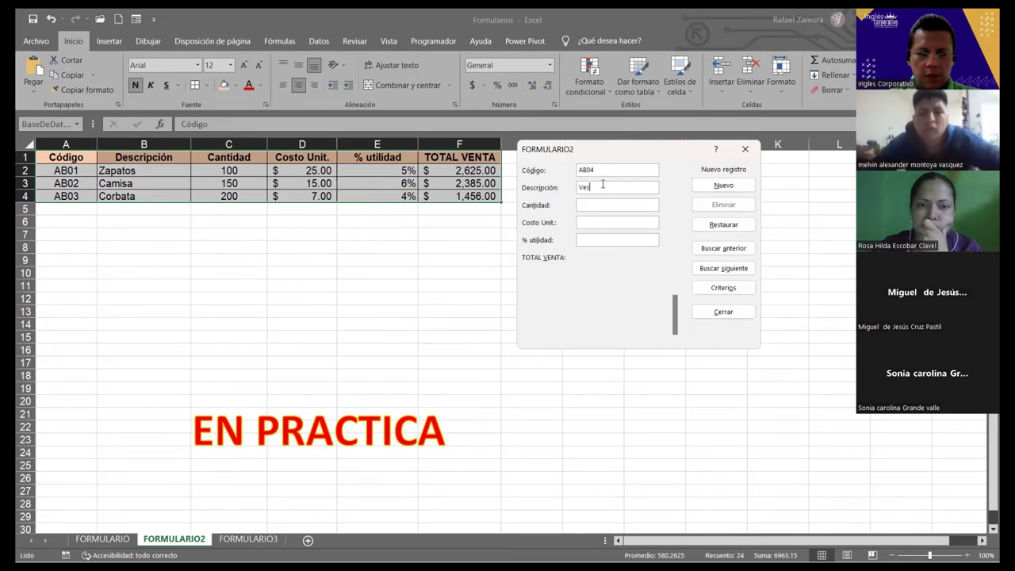
pyautogui.write('tido')
pyautogui.click(602, 205)
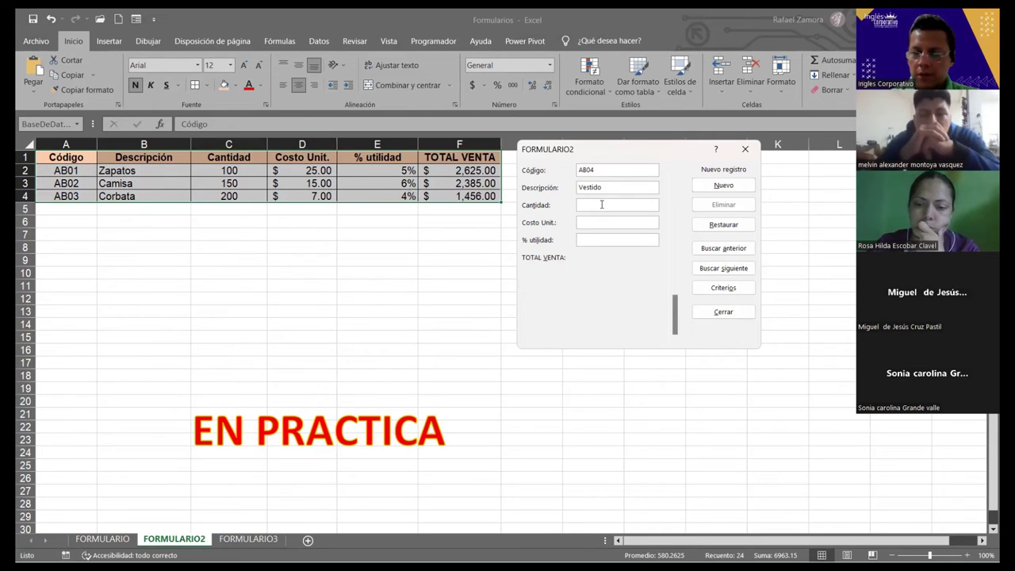
pyautogui.write('35')
pyautogui.press('Tab')
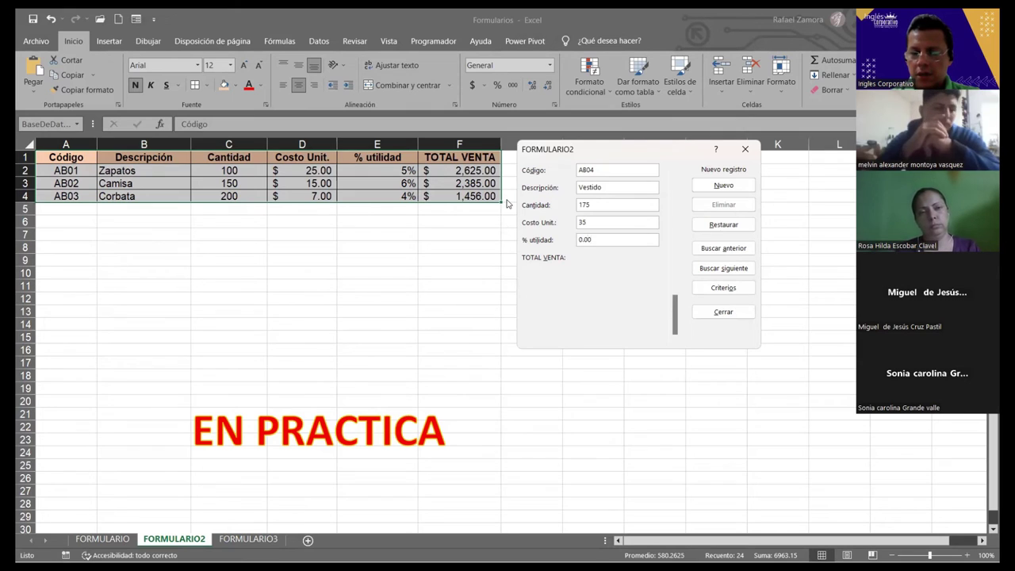
pyautogui.press('Return')
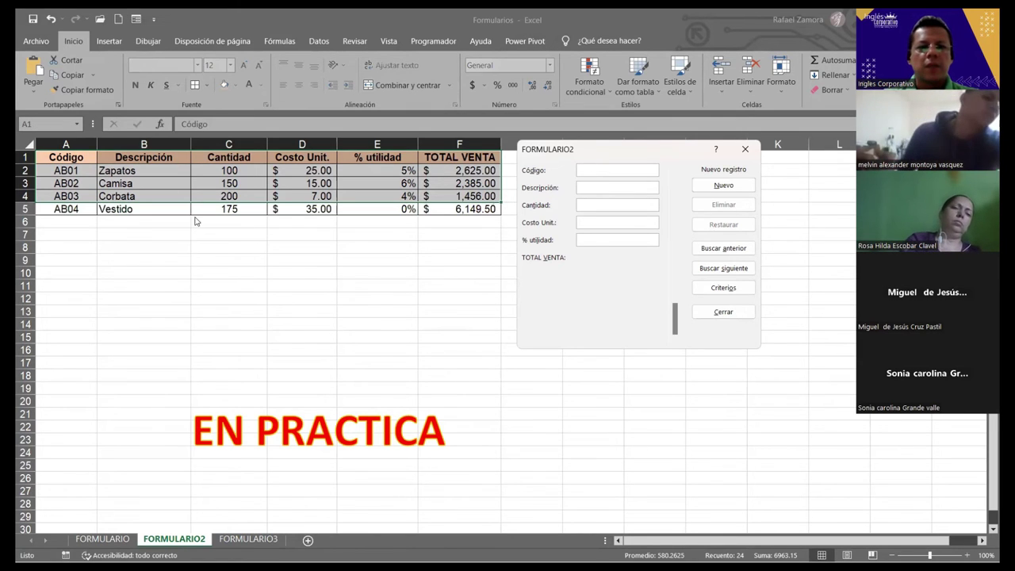
# Close the data form and set Vestido's % utilidad in E5 to 3%.
pyautogui.click(724, 311)
pyautogui.click(392, 210)
pyautogui.write('3')
pyautogui.press('Return')
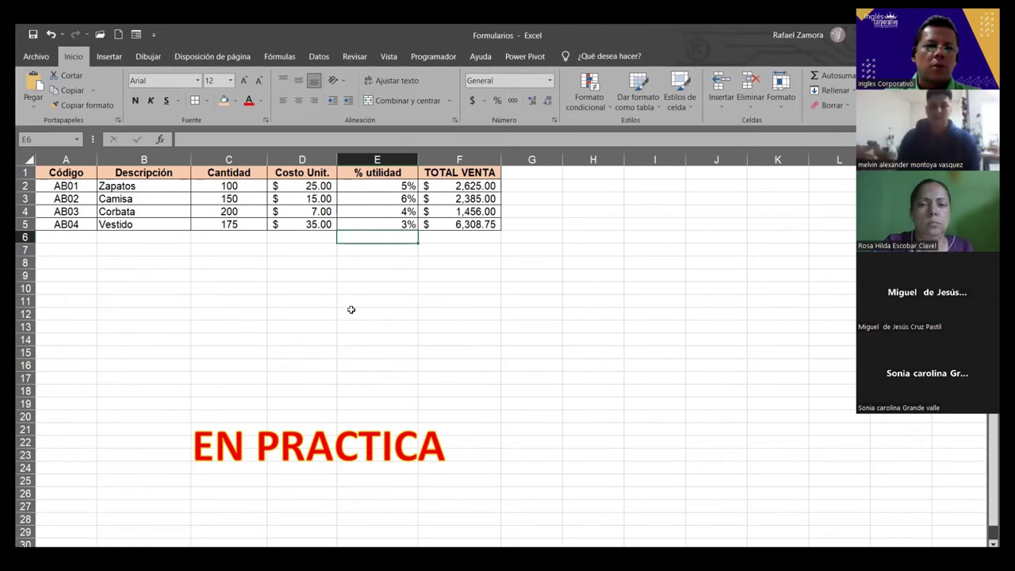
# Select the table rows and header row to review the completed four-product table.
pyautogui.moveTo(76, 171); pyautogui.dragTo(498, 220)
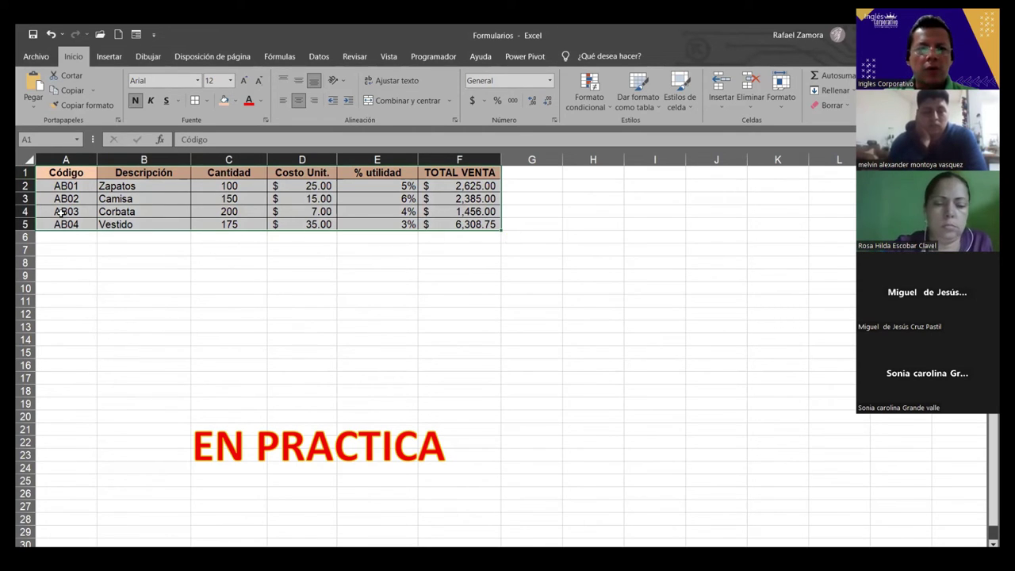
pyautogui.moveTo(67, 173); pyautogui.dragTo(473, 212)
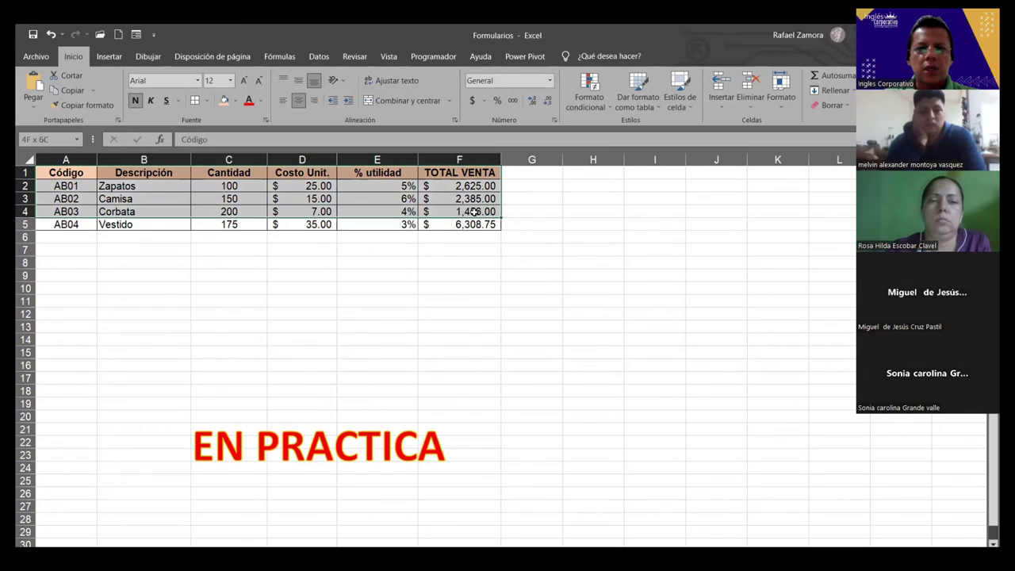
pyautogui.moveTo(474, 200)
pyautogui.mouseDown()
pyautogui.moveTo(477, 172)
pyautogui.moveTo(477, 186)
pyautogui.mouseUp()
pyautogui.click(514, 309)
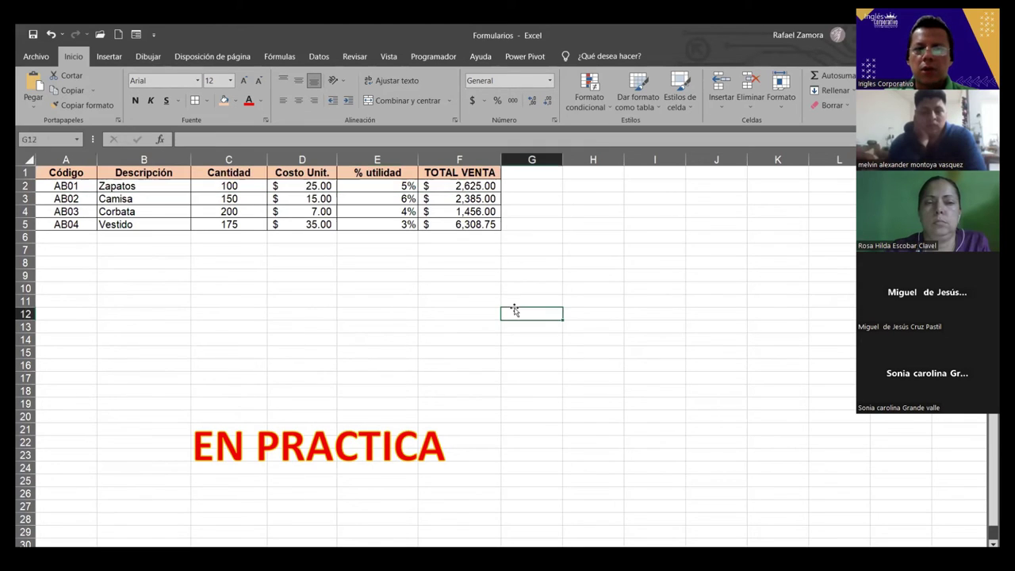
pyautogui.click(433, 267)
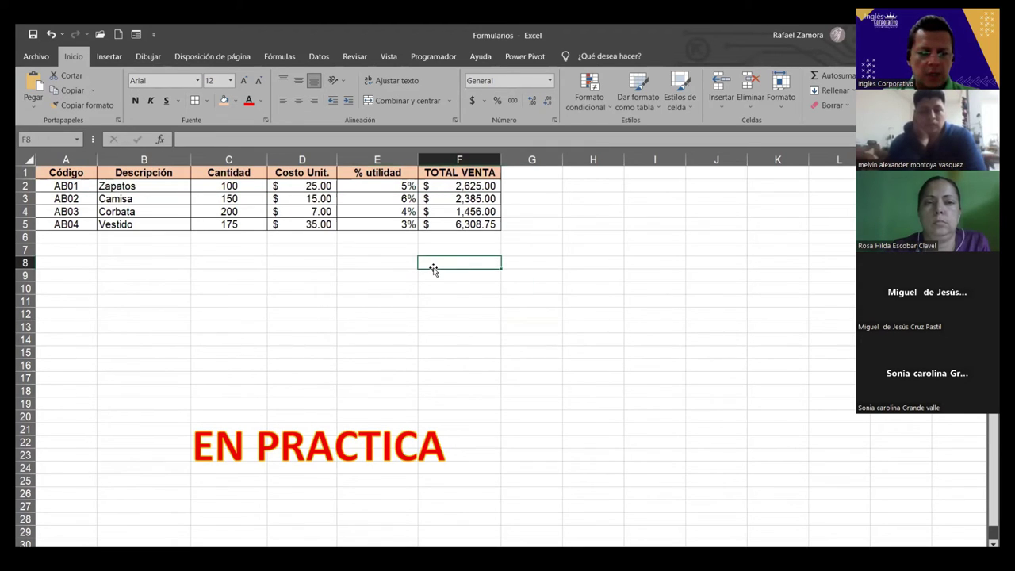
pyautogui.click(780, 279)
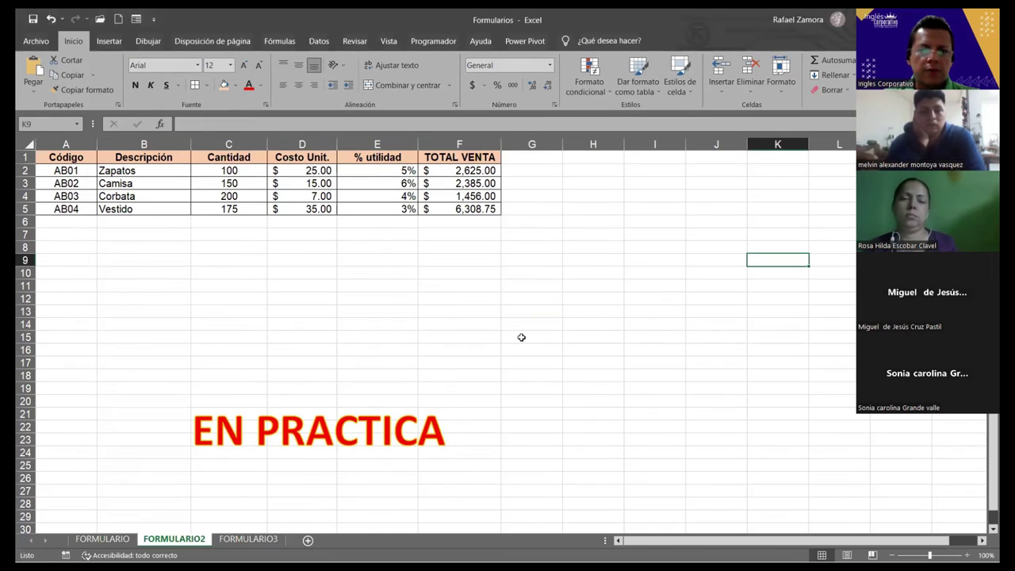
pyautogui.click(241, 540)
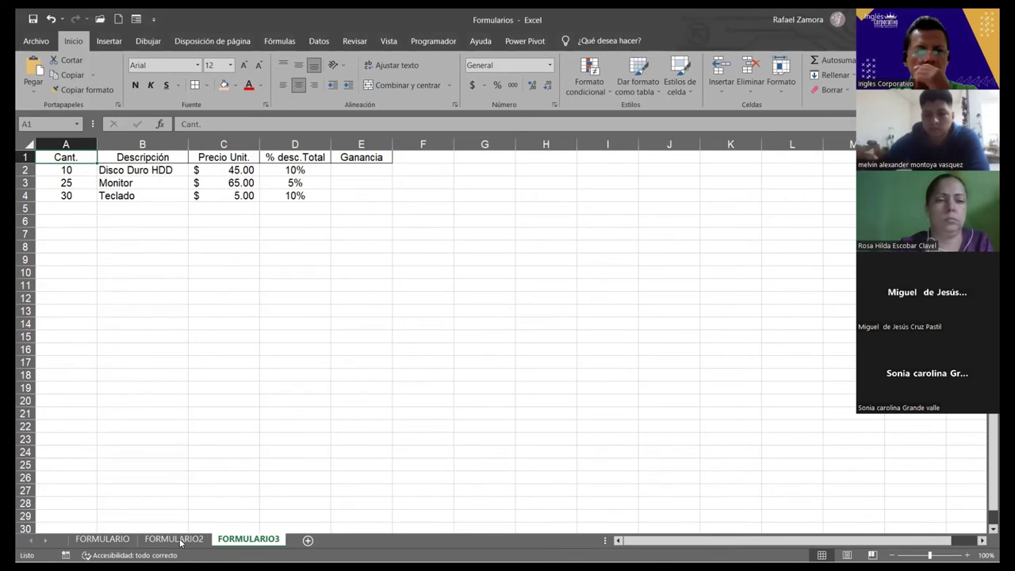
pyautogui.click(360, 343)
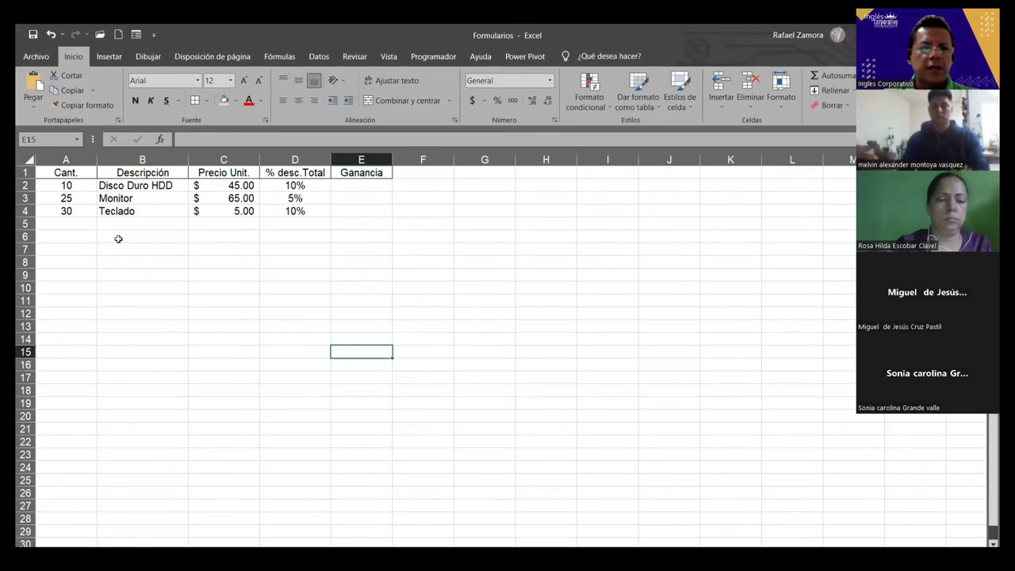
pyautogui.keyDown('ctrl'); pyautogui.scroll(2, 476, 318); pyautogui.keyUp('ctrl')
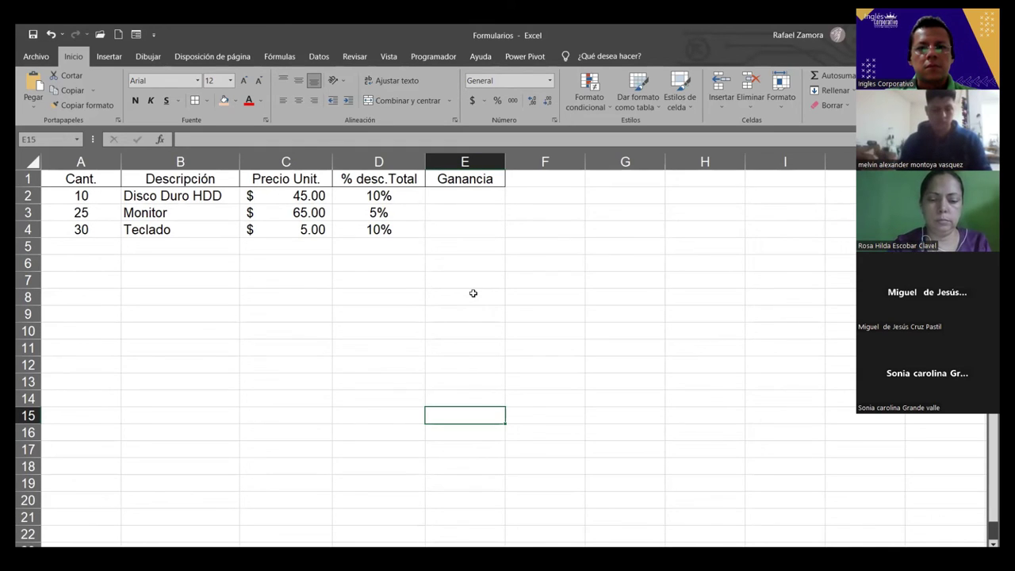
pyautogui.click(315, 310)
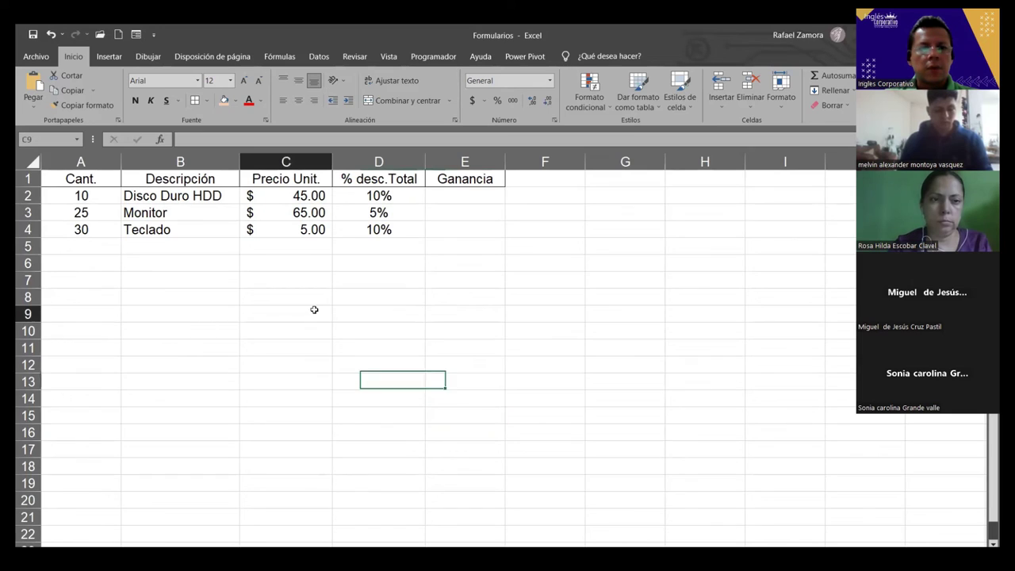
pyautogui.moveTo(87, 179); pyautogui.dragTo(446, 173)
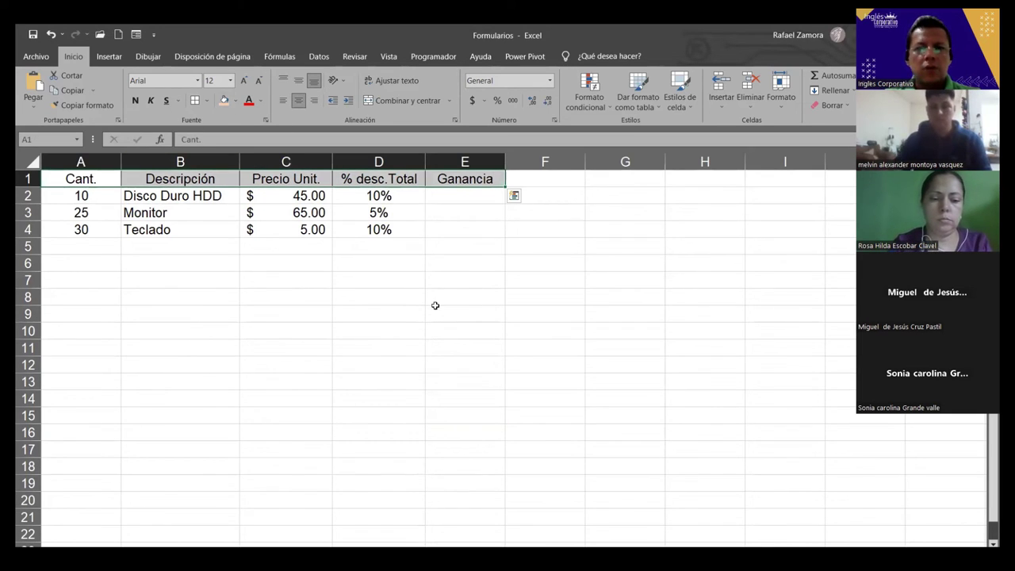
pyautogui.click(265, 308)
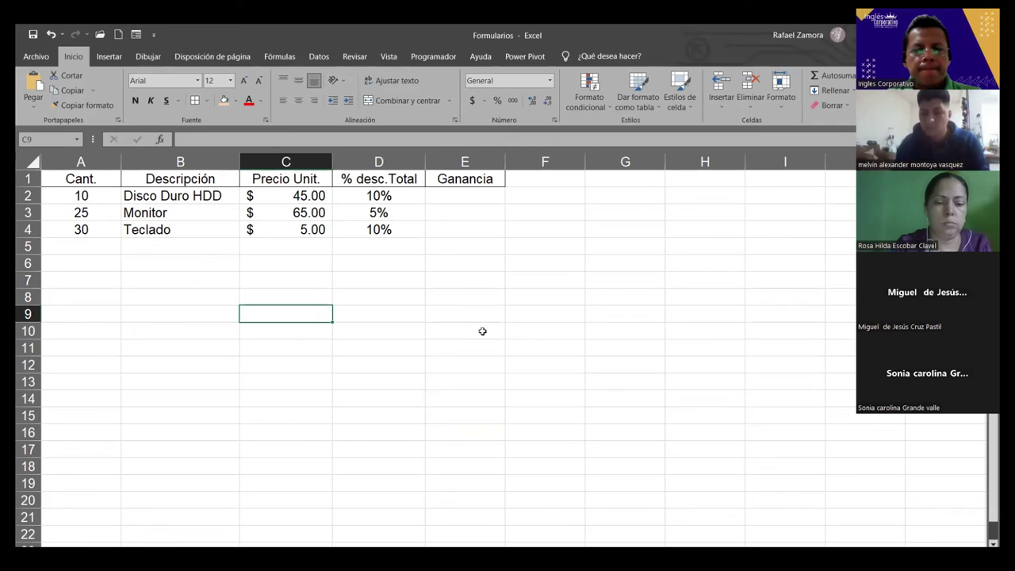
pyautogui.click(485, 198)
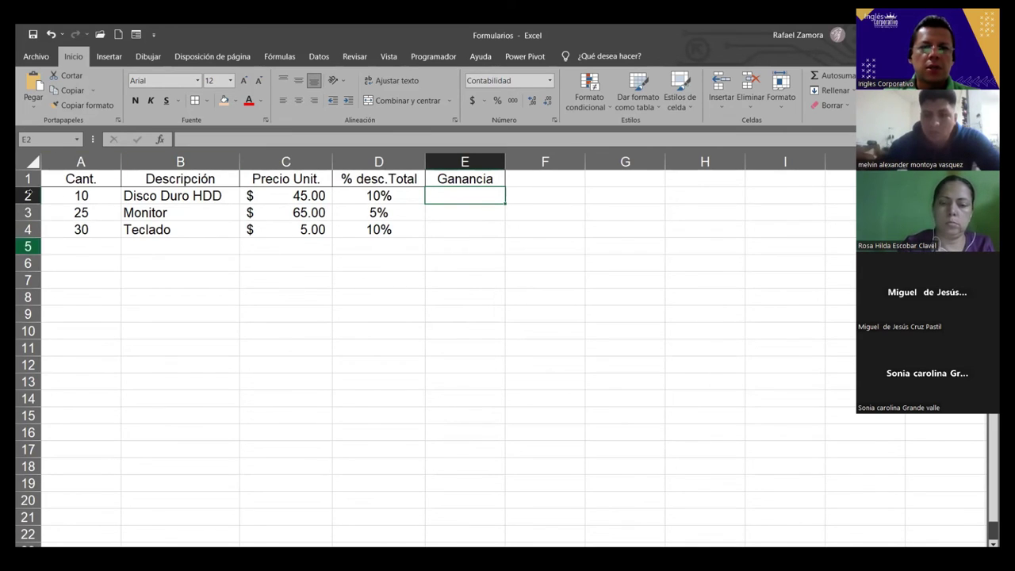
# Build the E2 formula =A2*C2+A2*C2+D2 from the quantity, price and discount cells.
pyautogui.write('=')
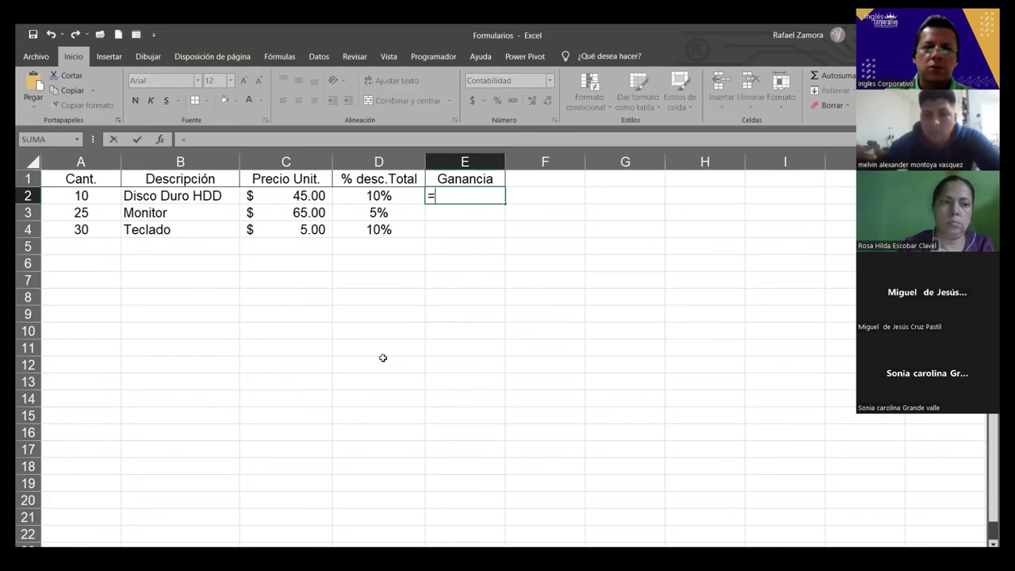
pyautogui.click(81, 199)
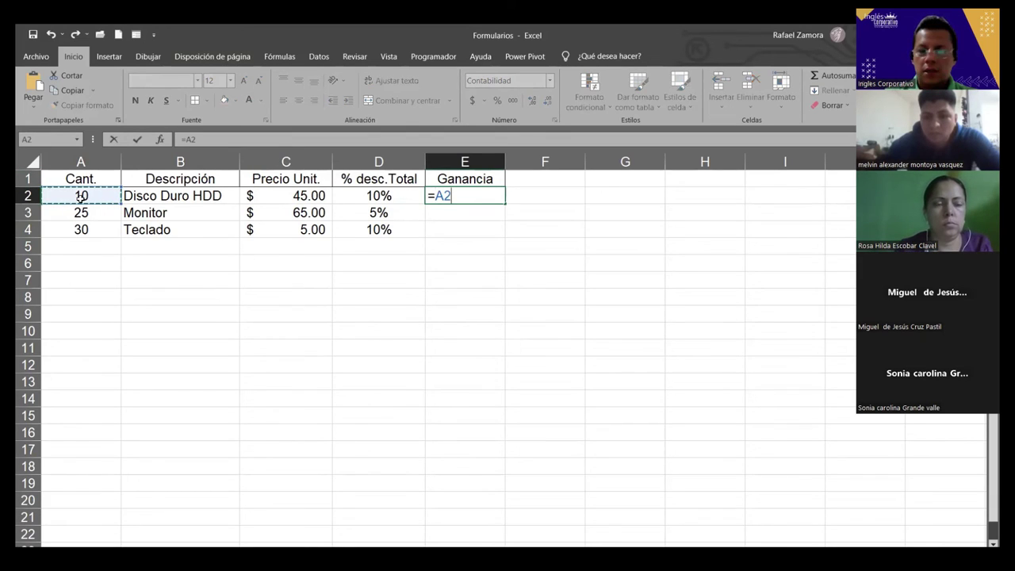
pyautogui.write('*')
pyautogui.click(301, 196)
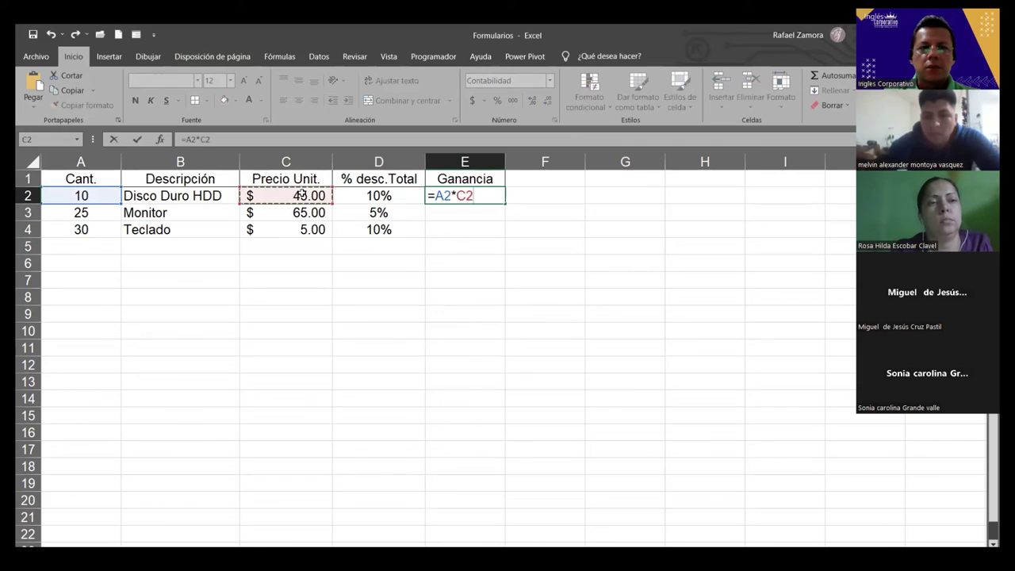
pyautogui.write('+')
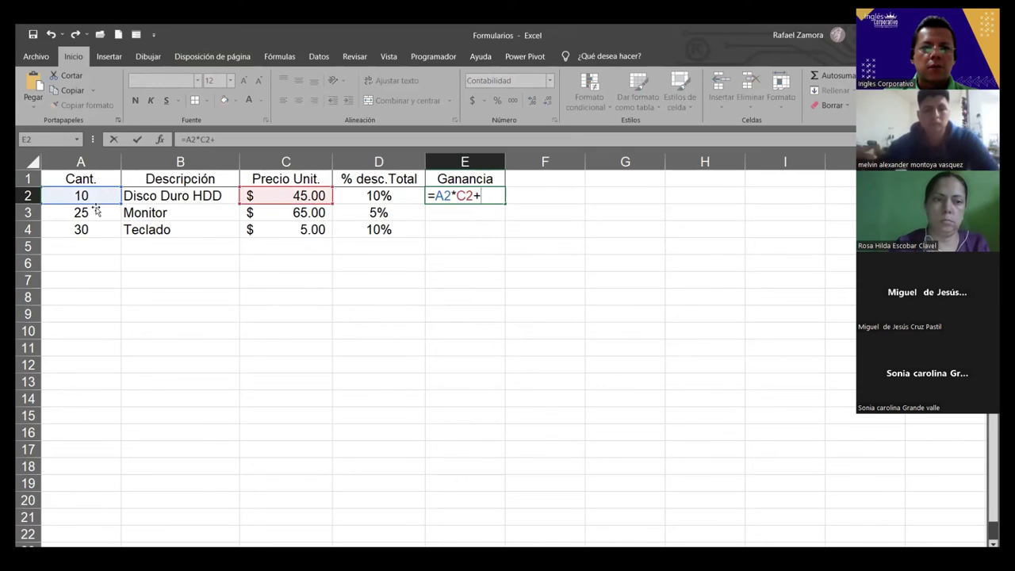
pyautogui.click(95, 195)
pyautogui.write('*')
pyautogui.click(321, 196)
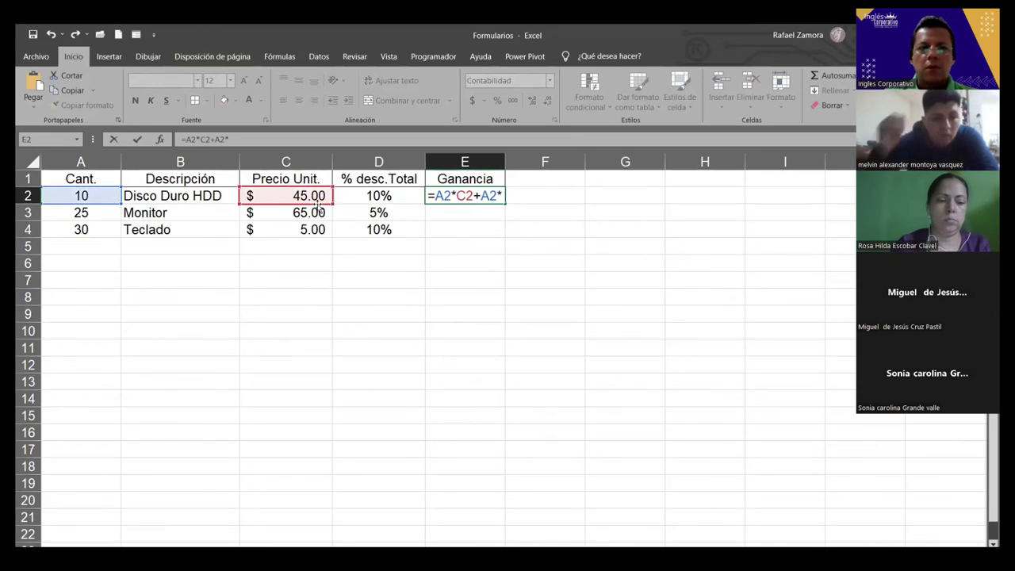
pyautogui.write('+')
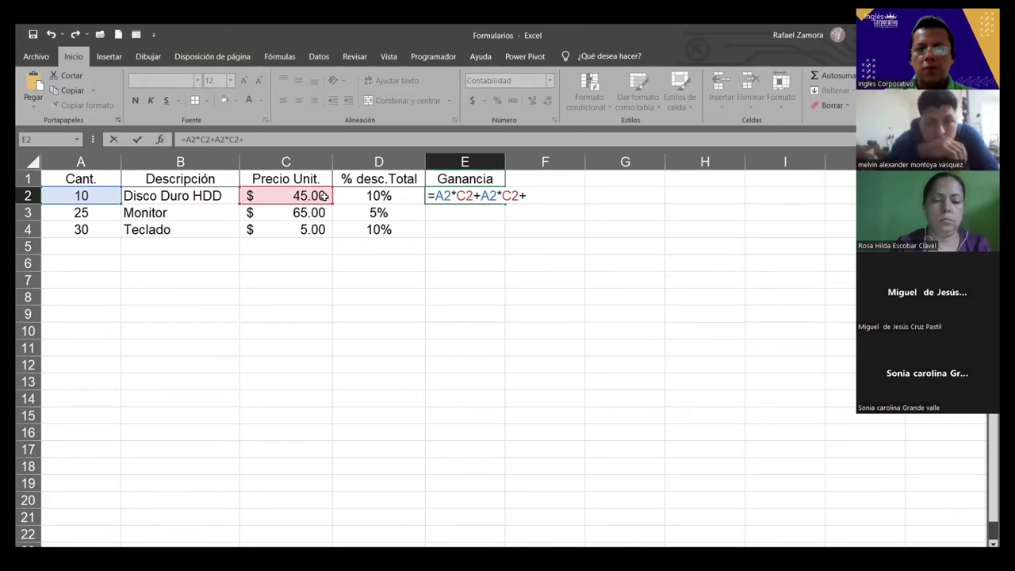
pyautogui.click(391, 196)
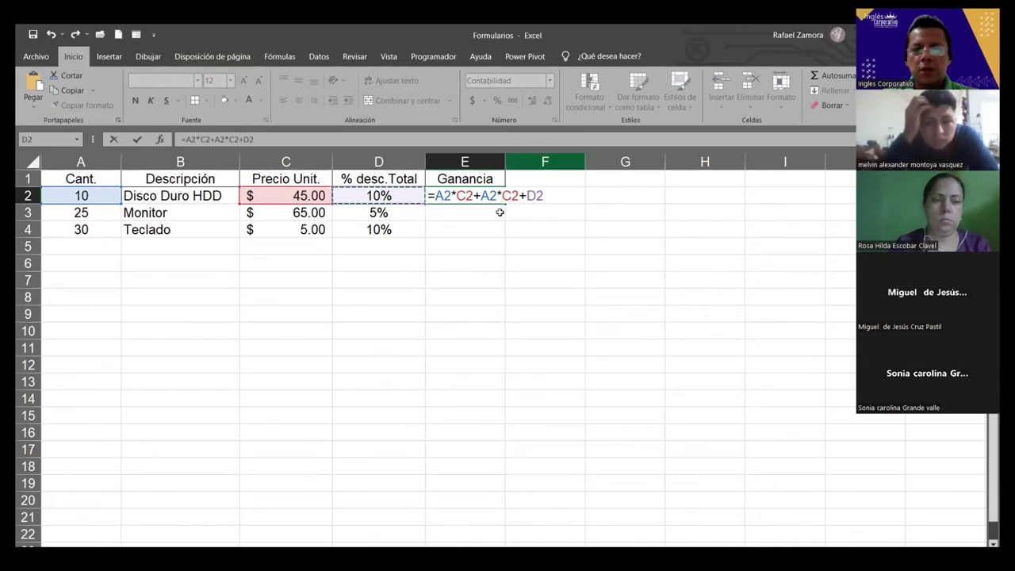
# Change the first plus to minus so E2 reads =A2*C2-A2*C2+D2, showing $ 0.10.
pyautogui.click(481, 195)
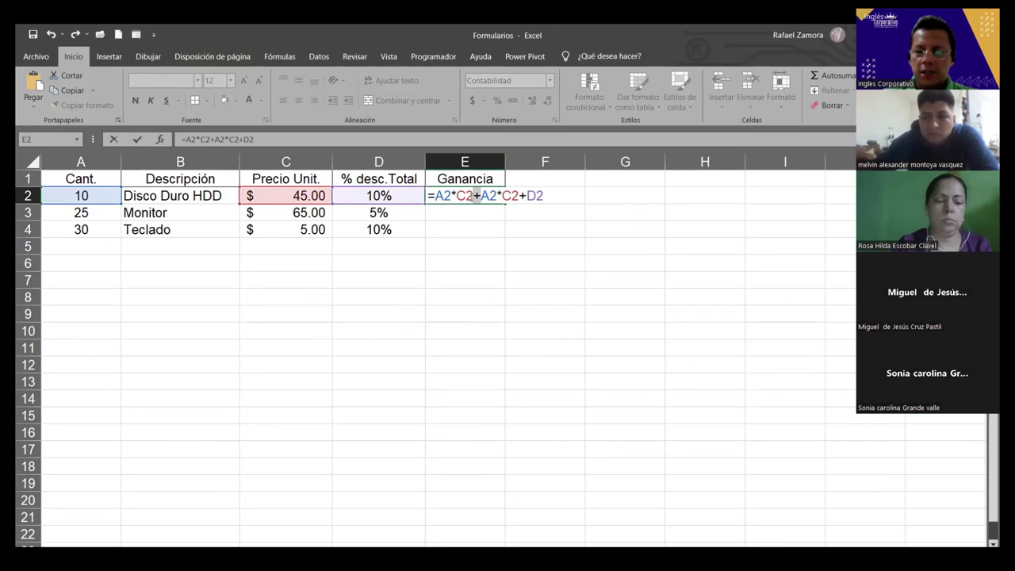
pyautogui.press('BackSpace')
pyautogui.write('-')
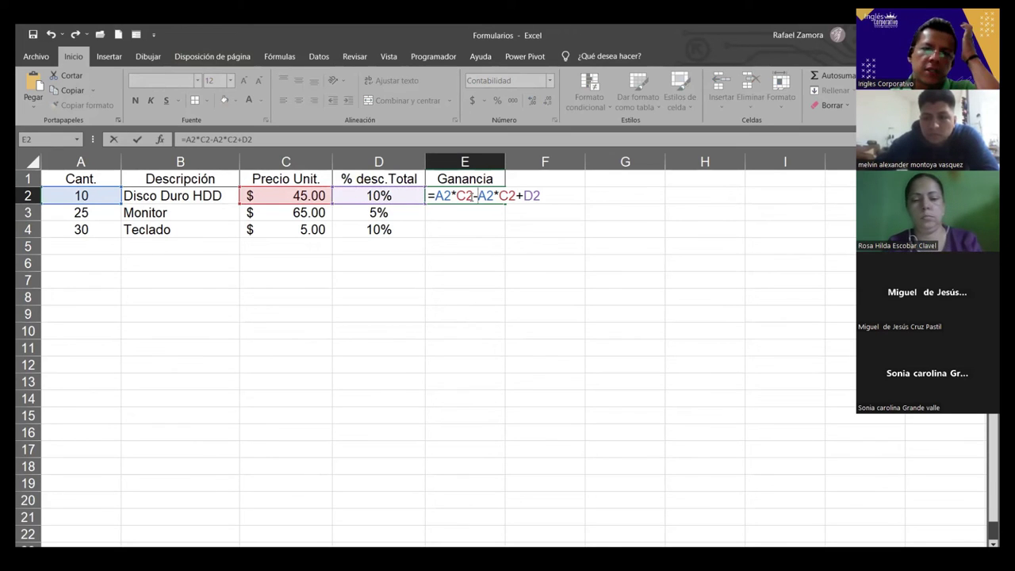
pyautogui.press('Return')
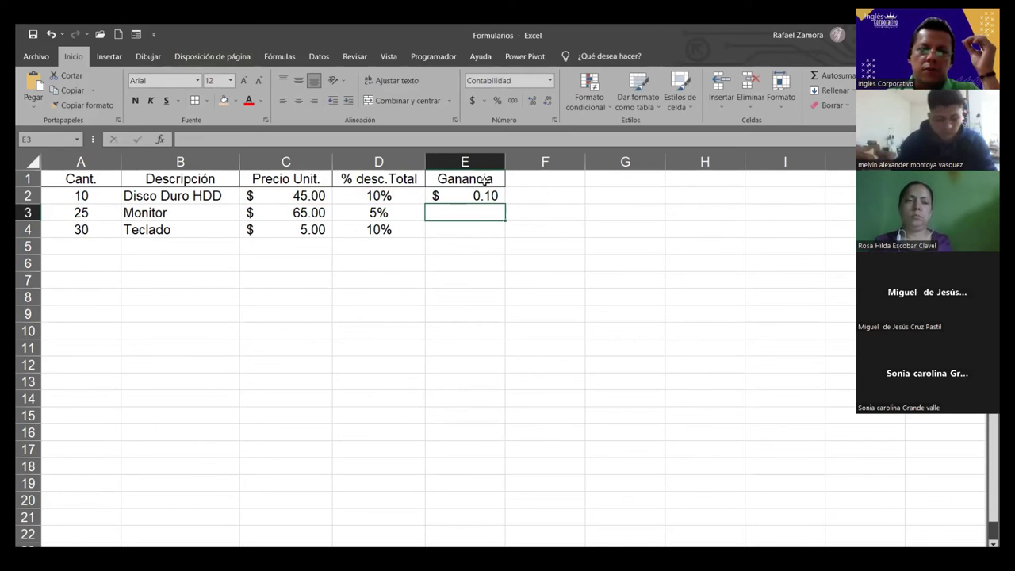
# Rename the E1 header to VENTA FINAL and widen column E to fit it.
pyautogui.click(474, 180)
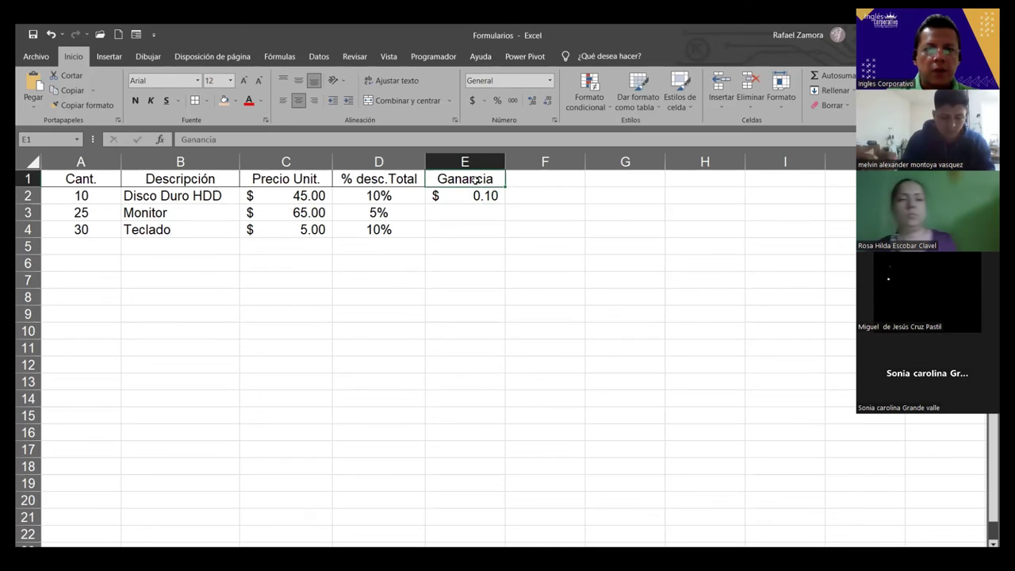
pyautogui.write('V')
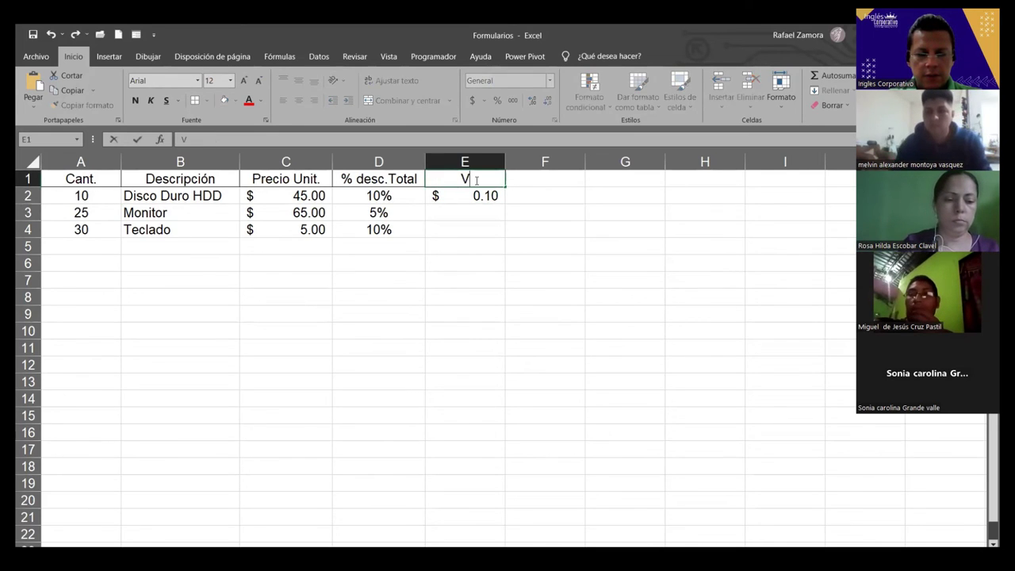
pyautogui.write('ENTA')
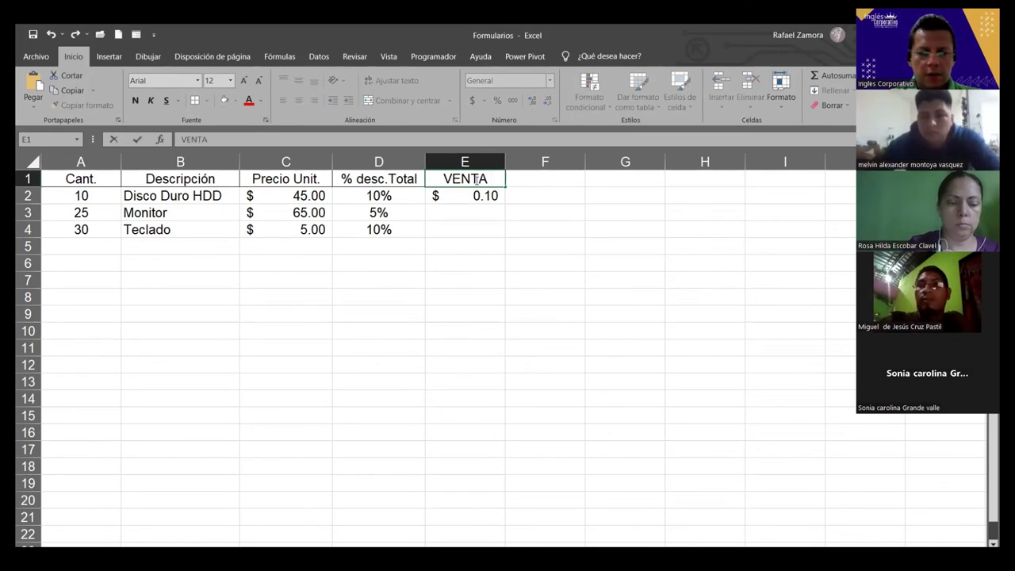
pyautogui.write(' FINAL')
pyautogui.press('Return')
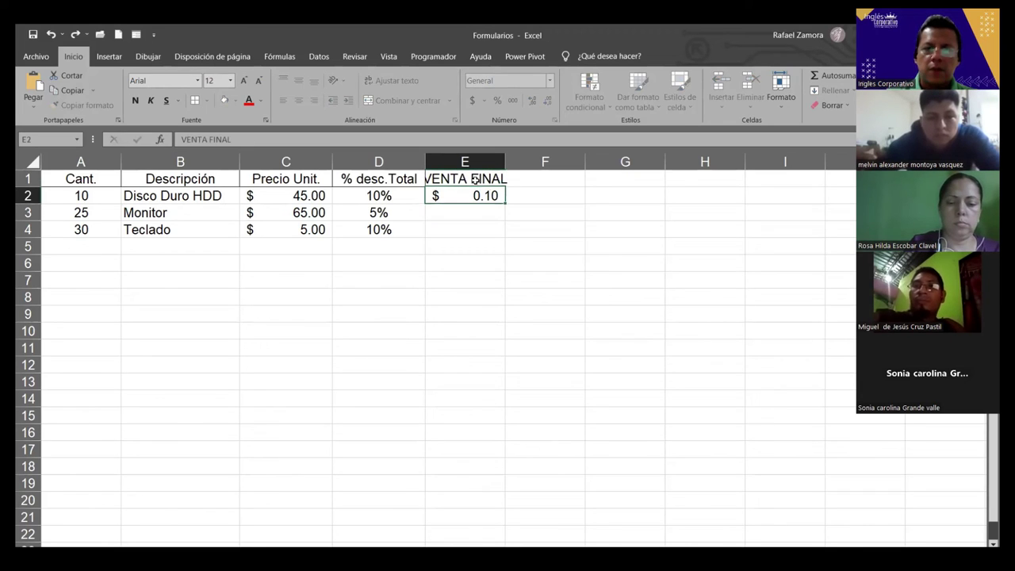
pyautogui.moveTo(507, 160); pyautogui.dragTo(523, 160)
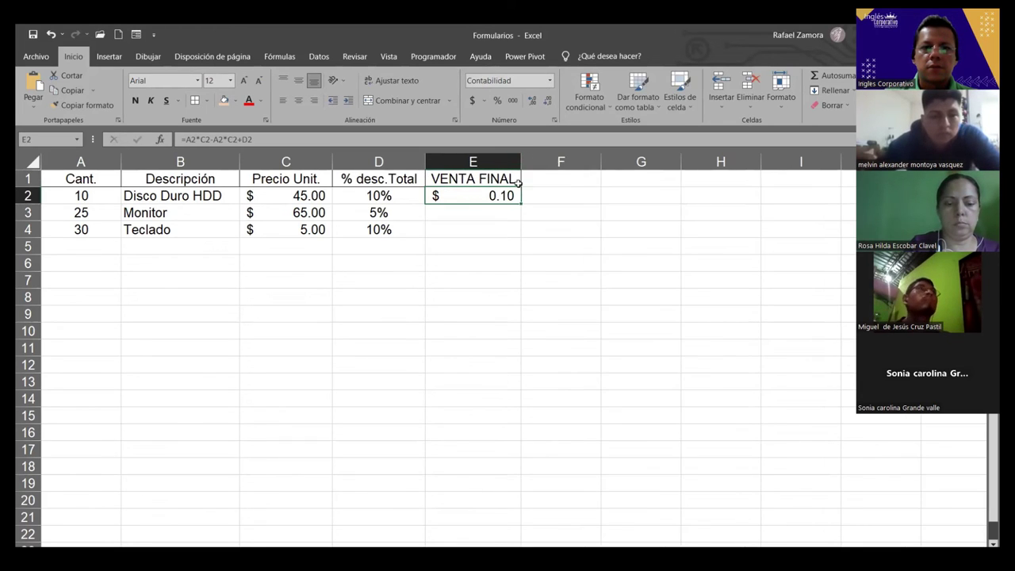
# Change +D2 to *D2 so E2 reads =A2*C2-A2*C2*D2, showing $ 405.00.
pyautogui.doubleClick(499, 196)
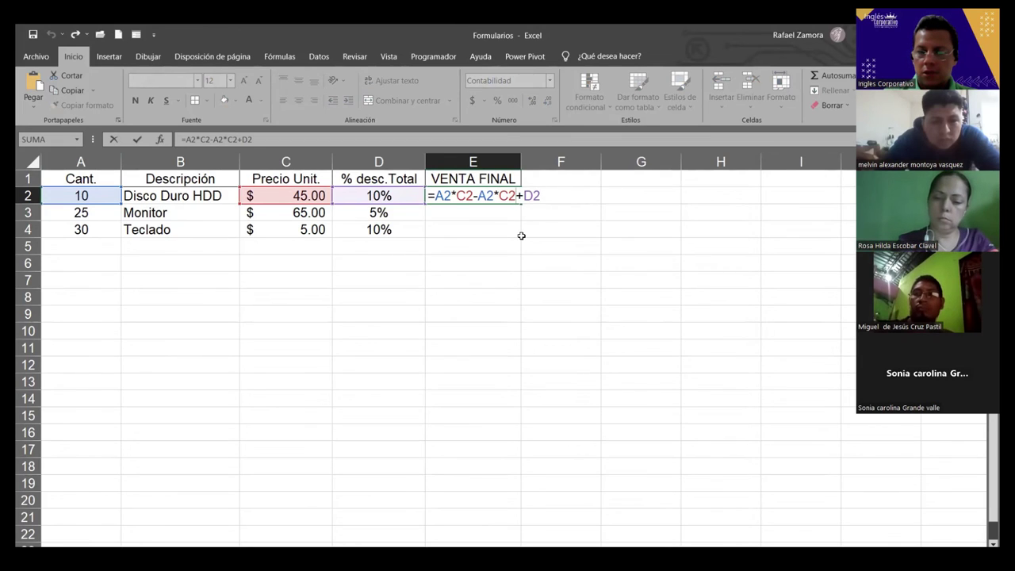
pyautogui.press('BackSpace')
pyautogui.write('*')
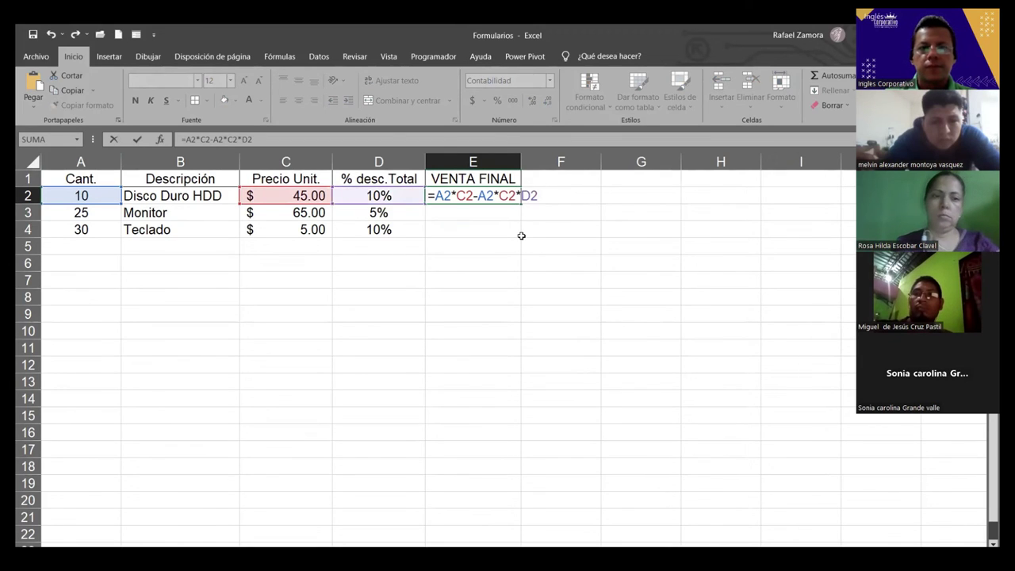
pyautogui.press('Return')
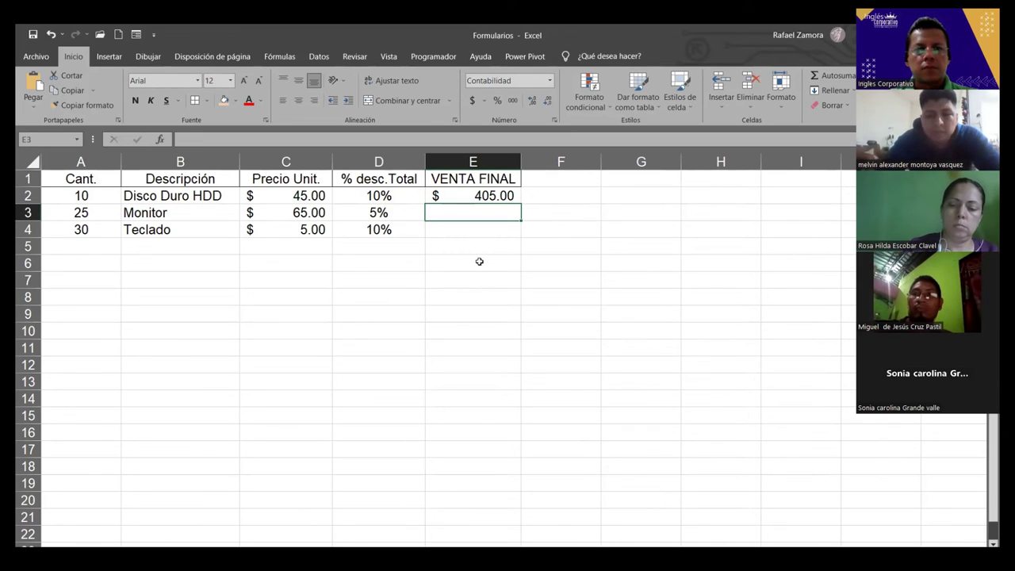
# Enter =A2*C2 in G2 for a $ 450.00 subtotal.
pyautogui.click(670, 190)
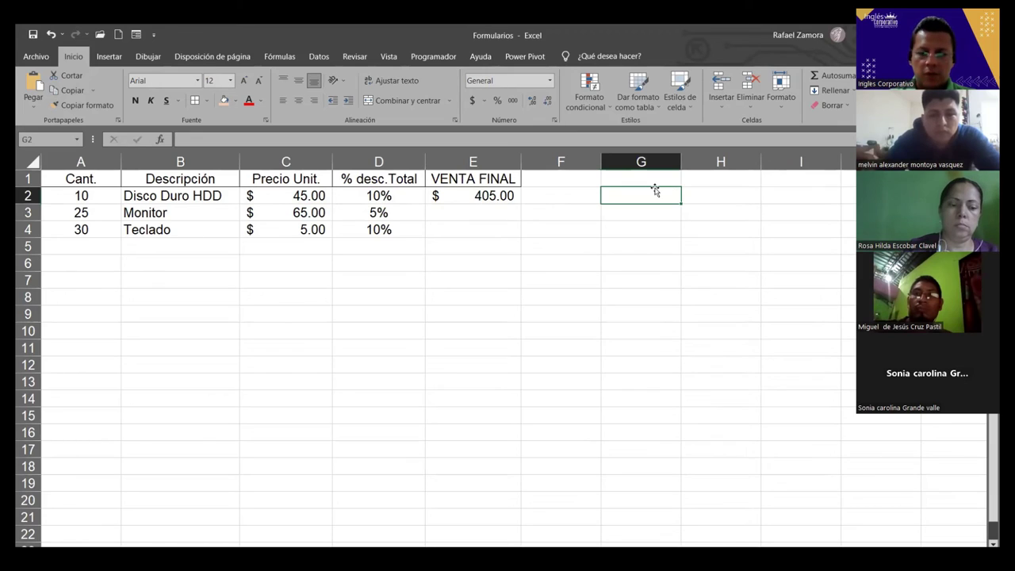
pyautogui.write('=')
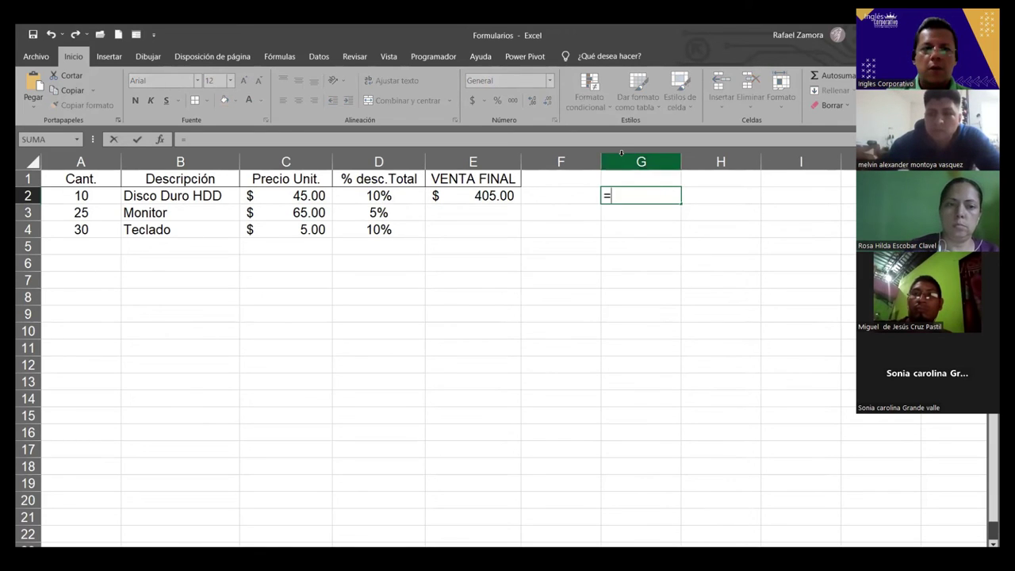
pyautogui.click(97, 193)
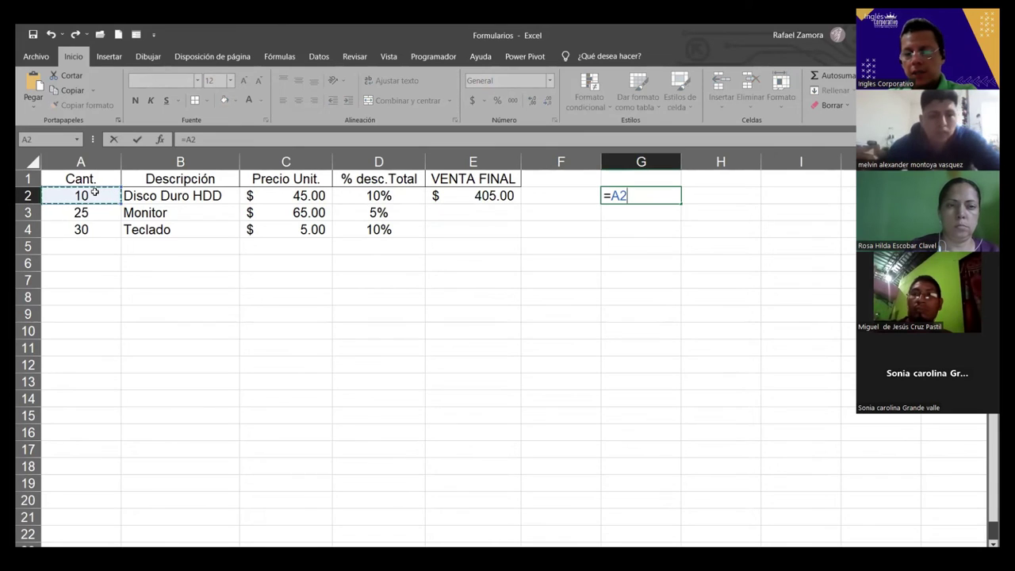
pyautogui.write('*')
pyautogui.click(309, 195)
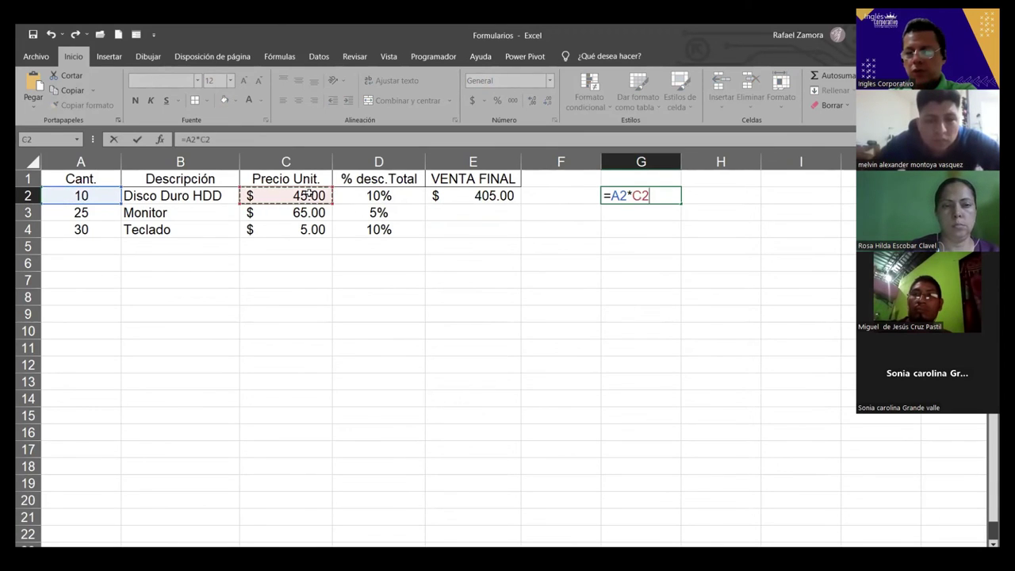
pyautogui.press('Return')
# Enter =G2*D2 in G3 to get the $ 45.00 discount amount.
pyautogui.write('=')
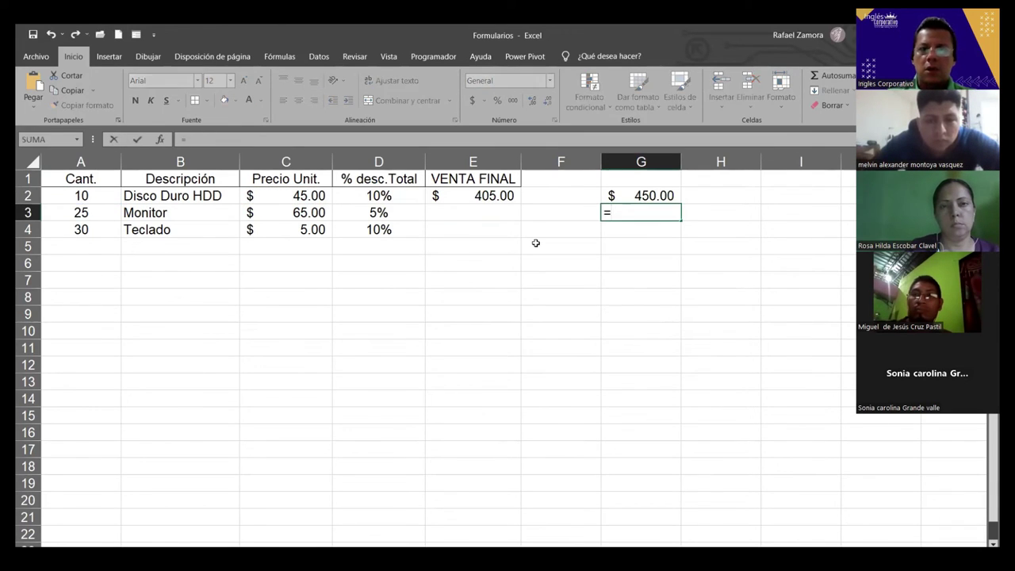
pyautogui.press('Up')
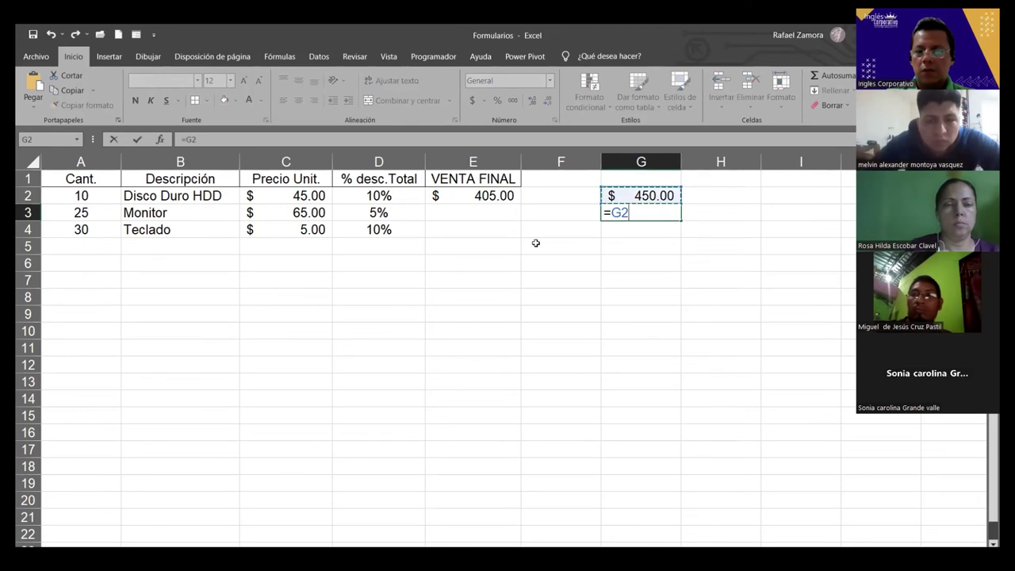
pyautogui.write('*')
pyautogui.click(372, 201)
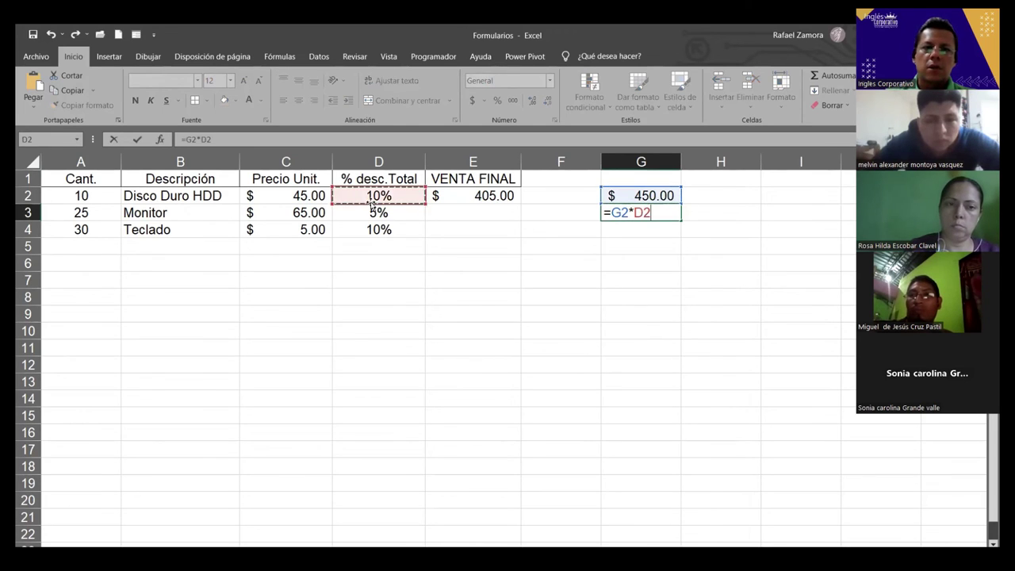
pyautogui.press('Return')
# Enter =G2-G3 in G4, giving $ 405.00.
pyautogui.write('=')
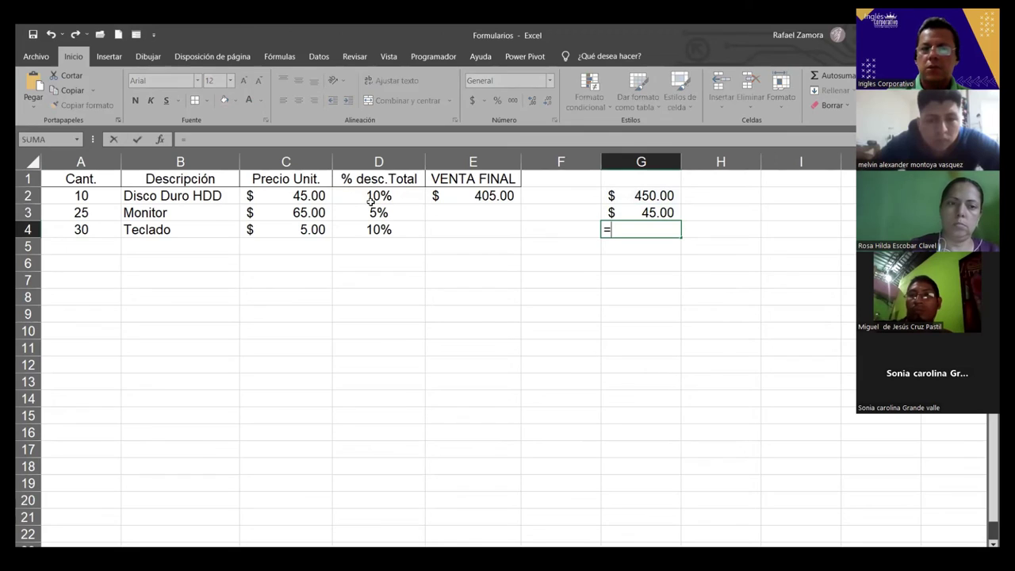
pyautogui.click(669, 197)
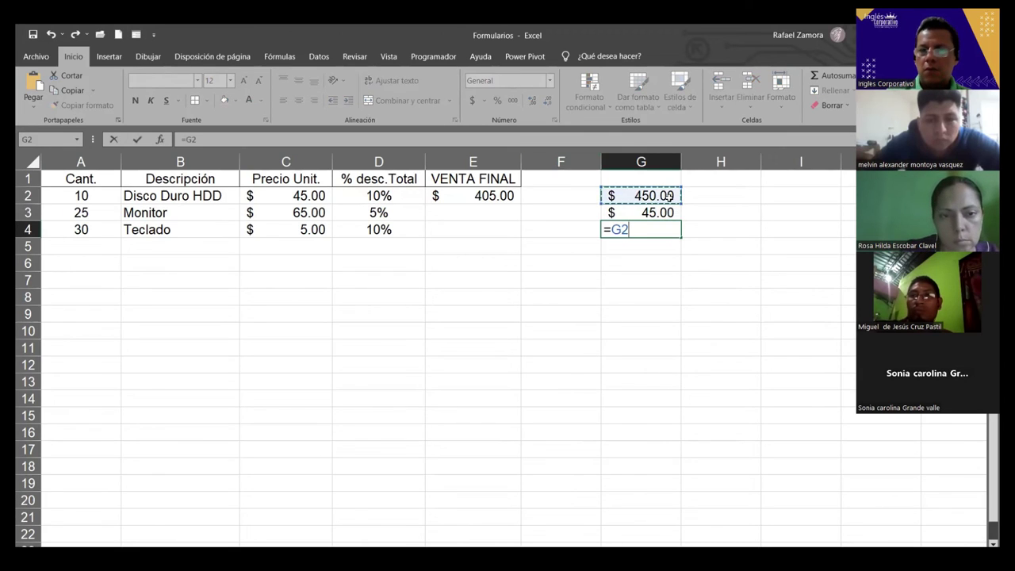
pyautogui.write('-')
pyautogui.click(663, 214)
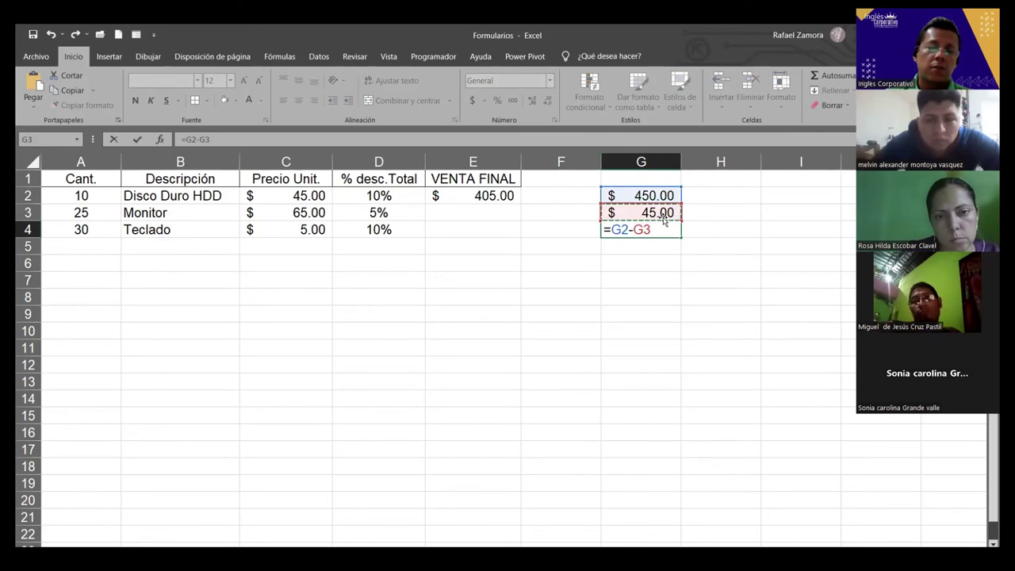
pyautogui.press('Return')
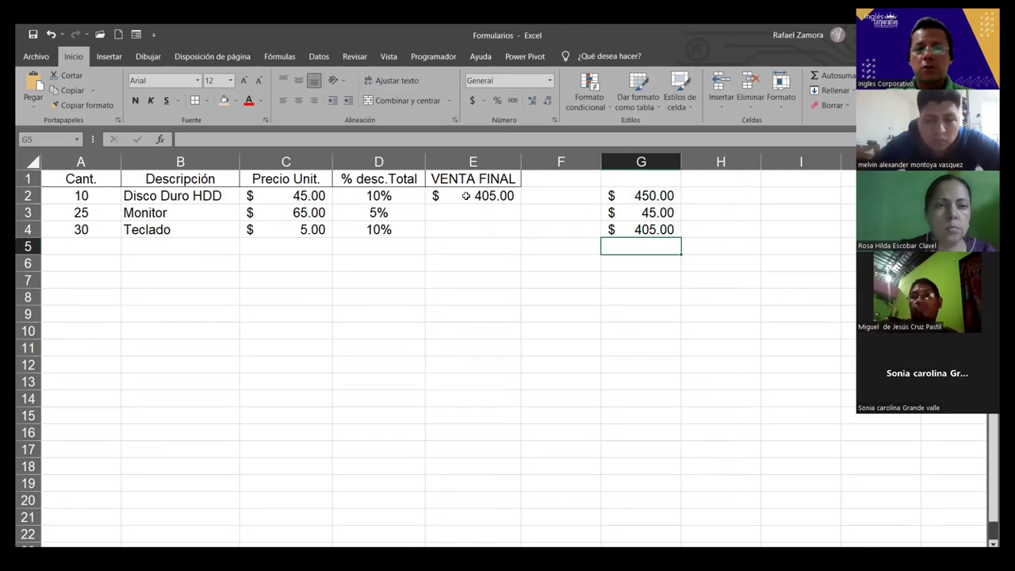
# Check E2's formula, then delete it to leave the VENTA FINAL cell empty.
pyautogui.click(497, 195)
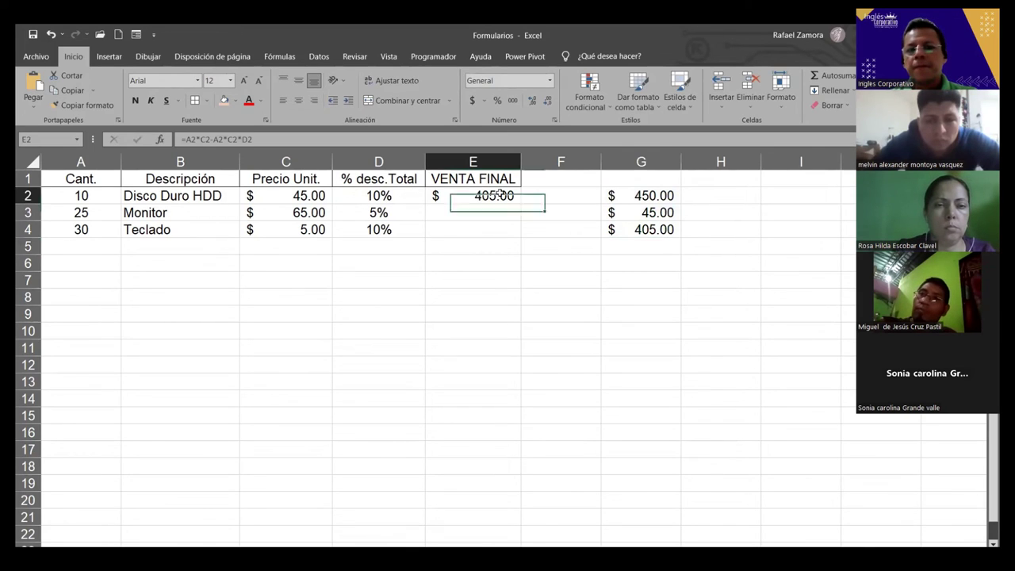
pyautogui.click(528, 267)
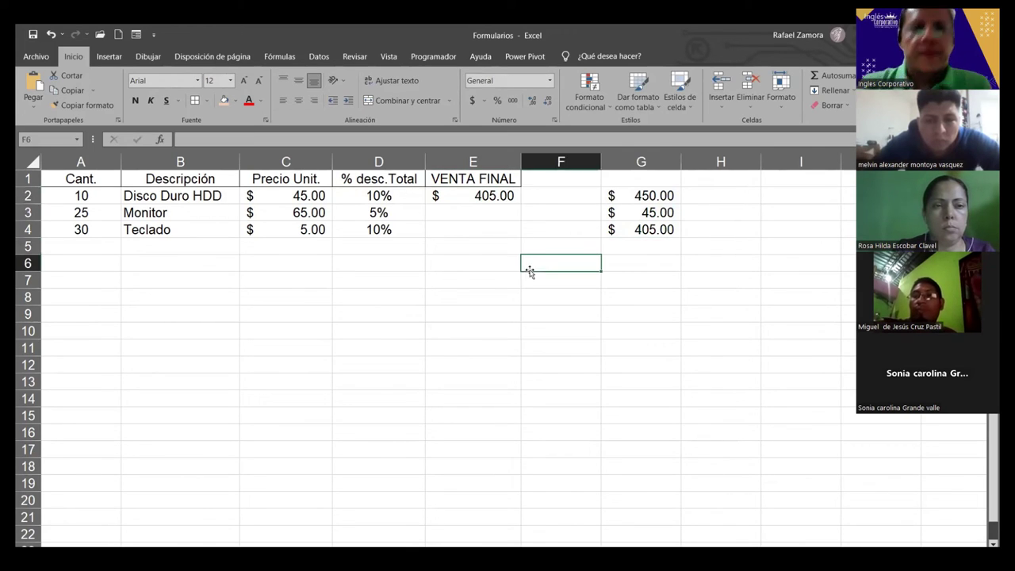
pyautogui.click(490, 195)
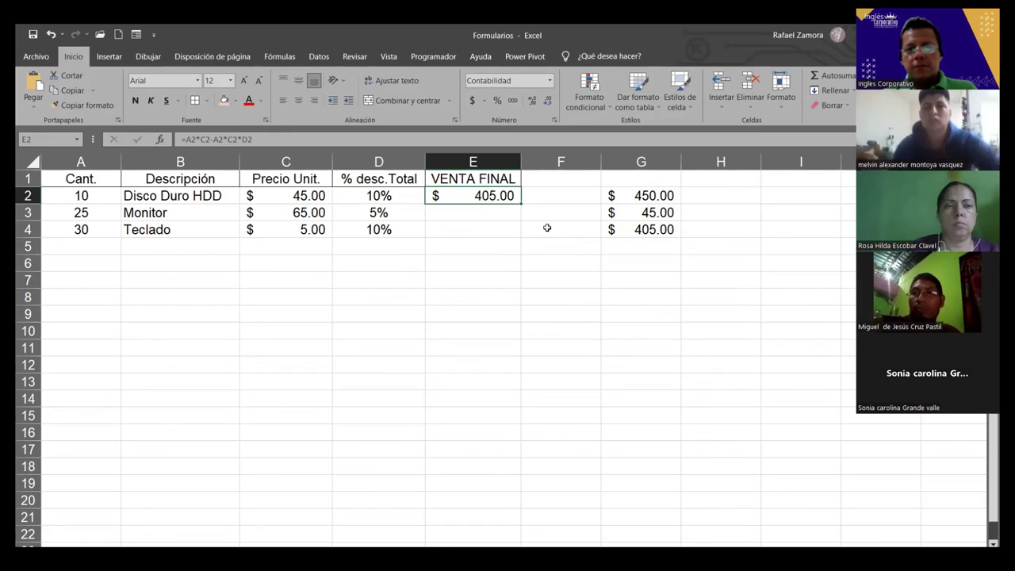
pyautogui.press('Delete')
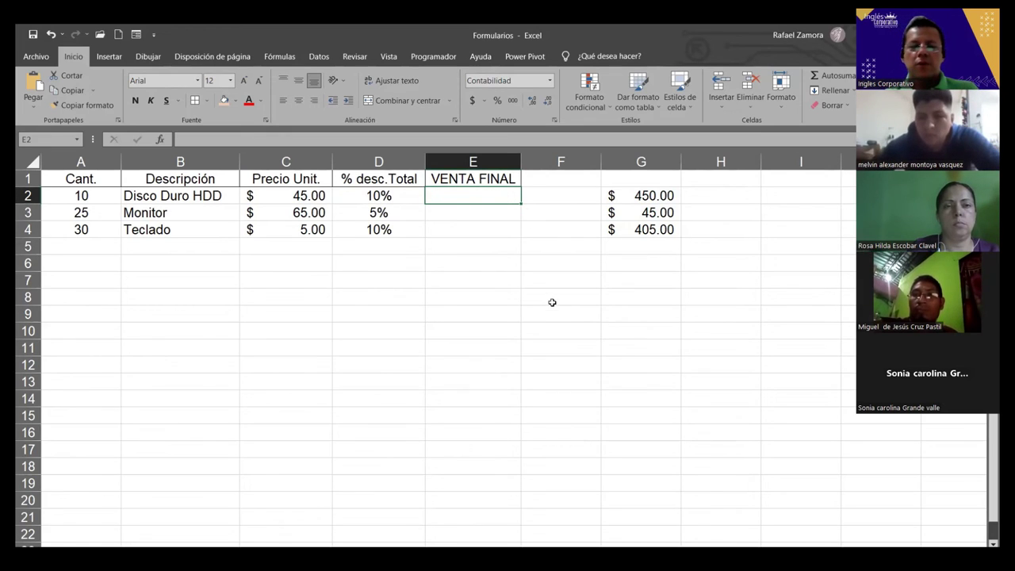
pyautogui.click(552, 300)
pyautogui.click(345, 301)
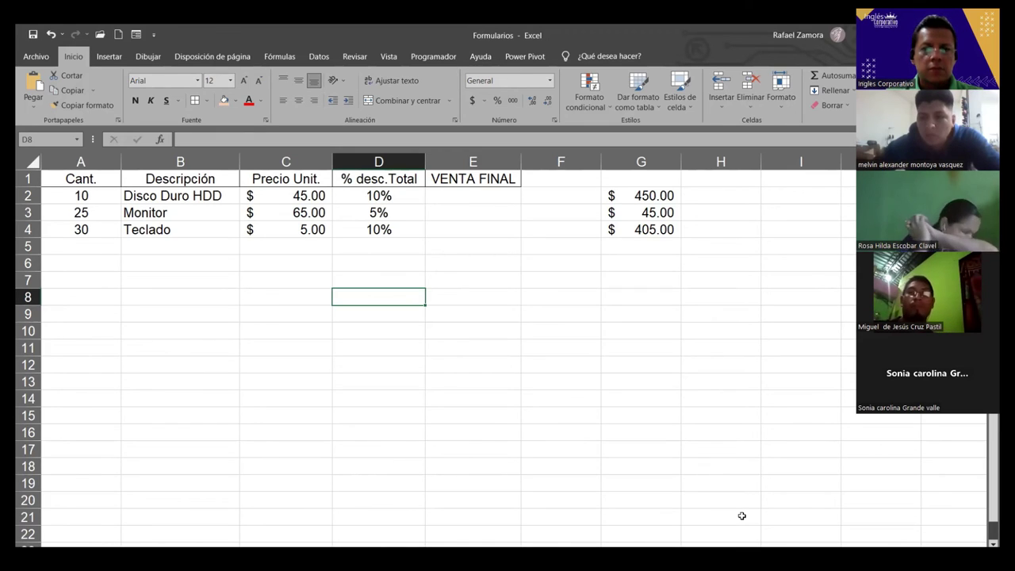
pyautogui.hotkey('alt', 'Tab')
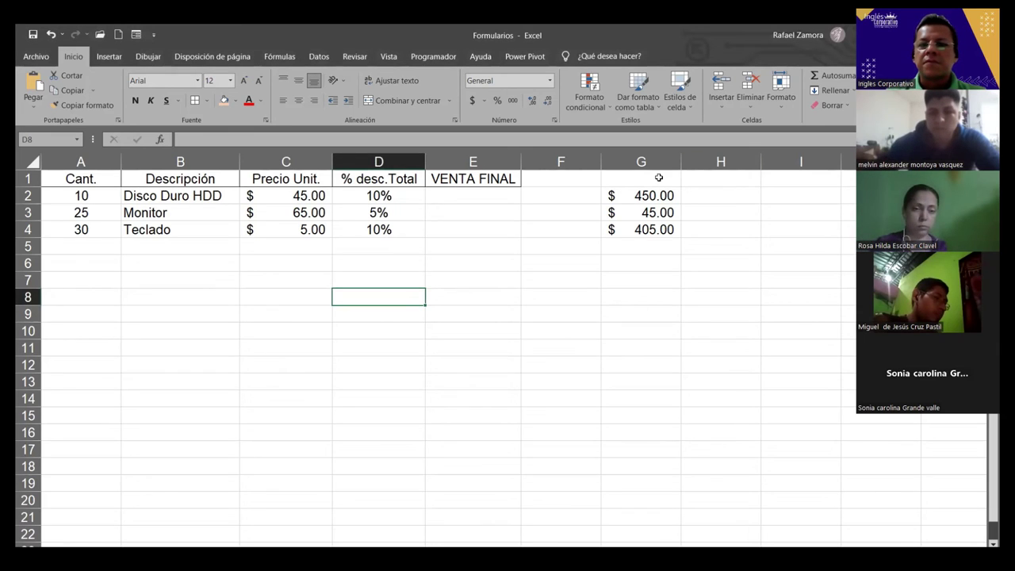
# Move the $ 450.00, $ 45.00 and $ 405.00 check values from G2:G4 to I8:I10.
pyautogui.moveTo(658, 176); pyautogui.dragTo(657, 297)
pyautogui.moveTo(658, 196); pyautogui.dragTo(654, 229)
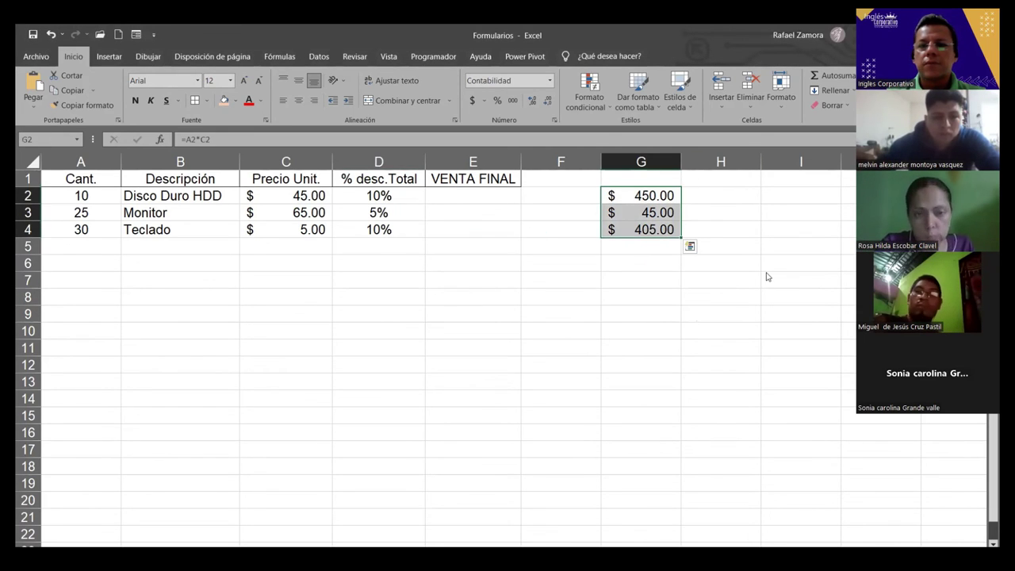
pyautogui.moveTo(807, 284); pyautogui.dragTo(807, 301)
pyautogui.click(679, 296)
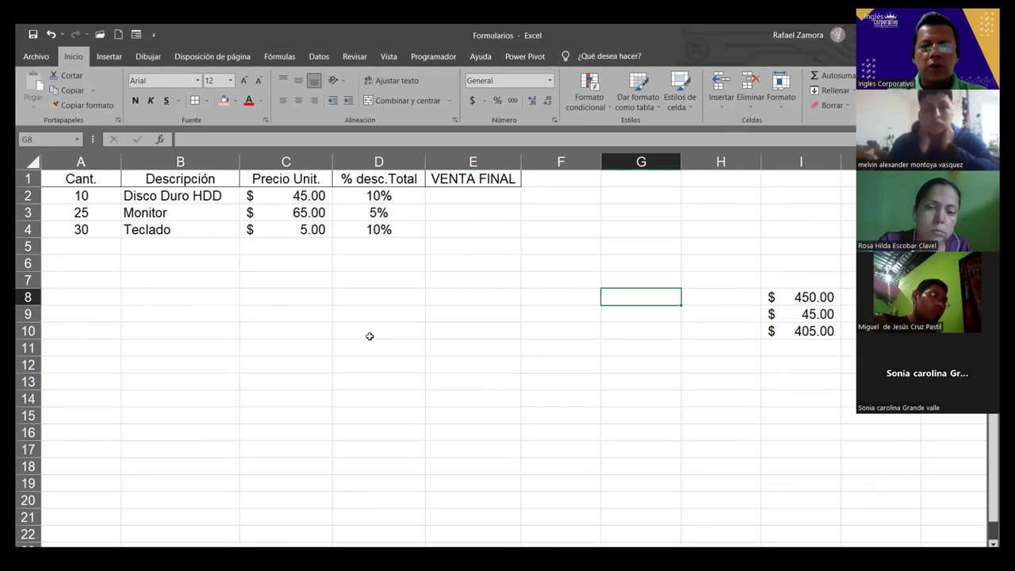
pyautogui.moveTo(79, 179); pyautogui.dragTo(462, 229)
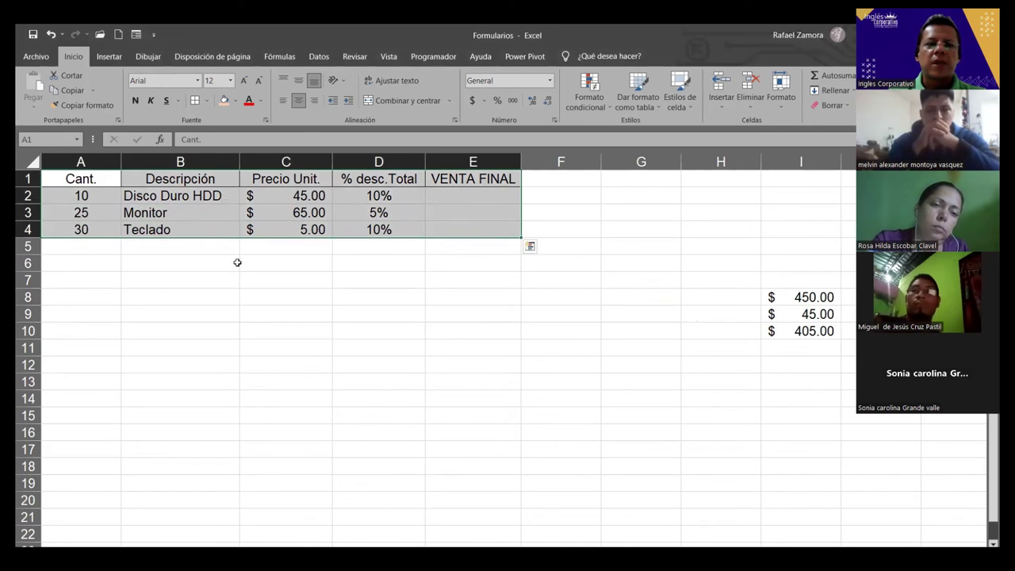
pyautogui.click(373, 268)
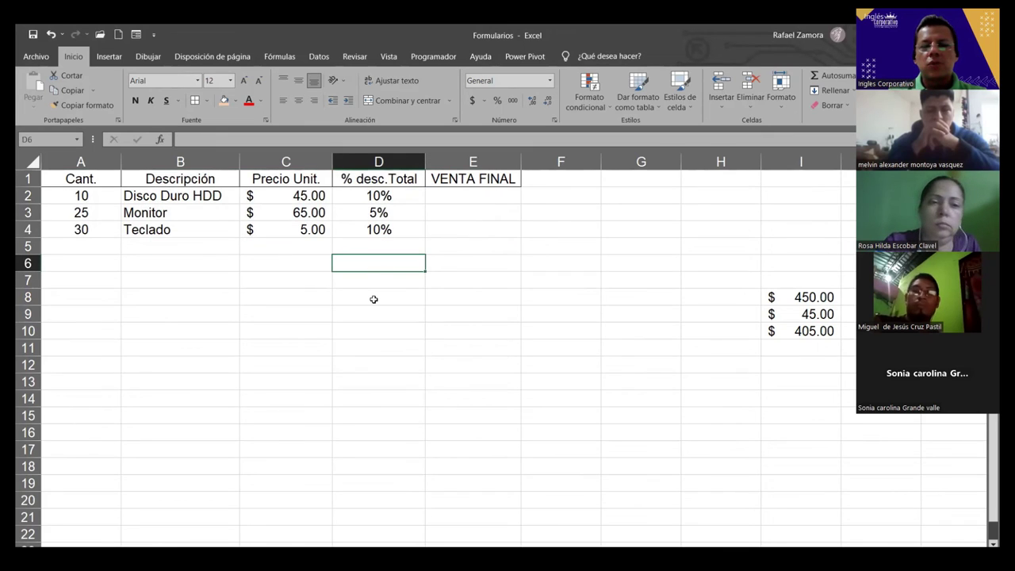
# From a cell in the product data, bring up Crear tabla with range $A$1:$E$4 and headers checked.
pyautogui.click(374, 299)
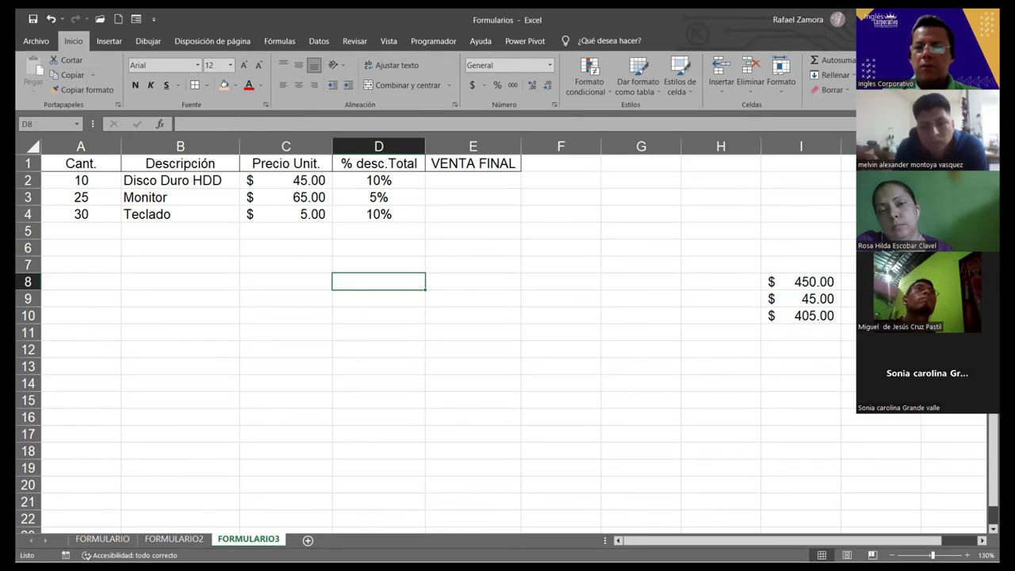
pyautogui.click(218, 221)
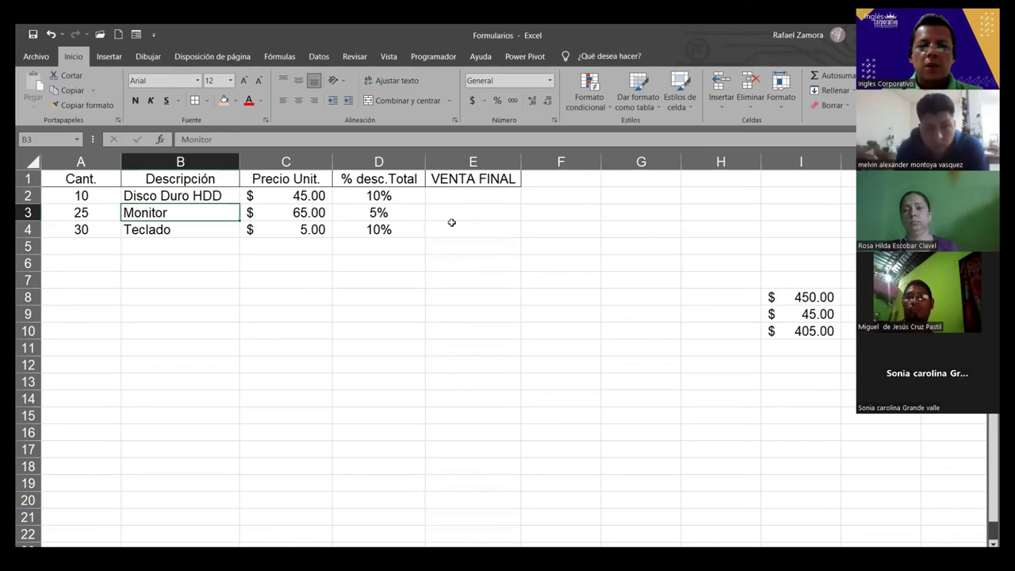
pyautogui.click(342, 208)
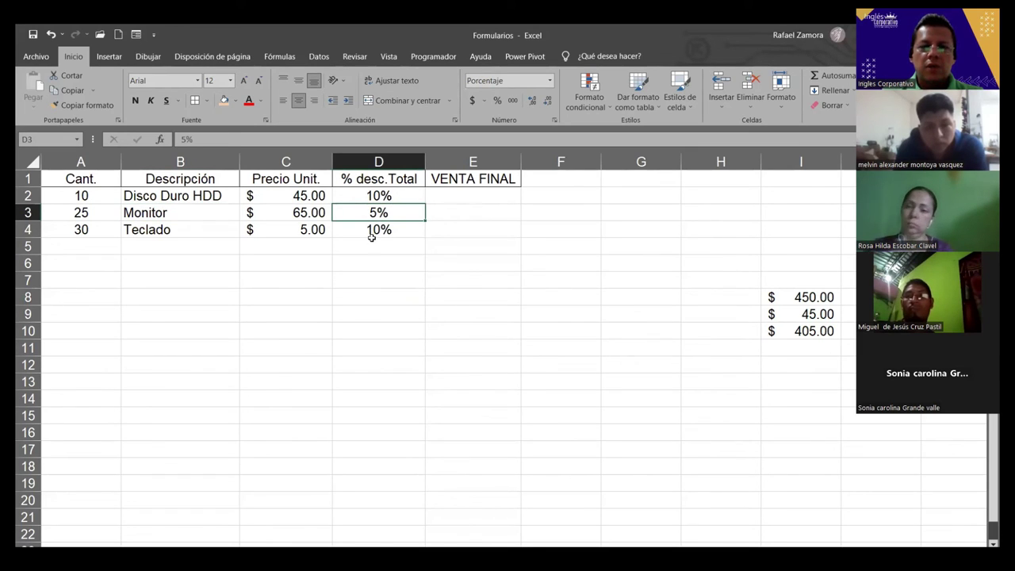
pyautogui.click(252, 211)
pyautogui.click(190, 211)
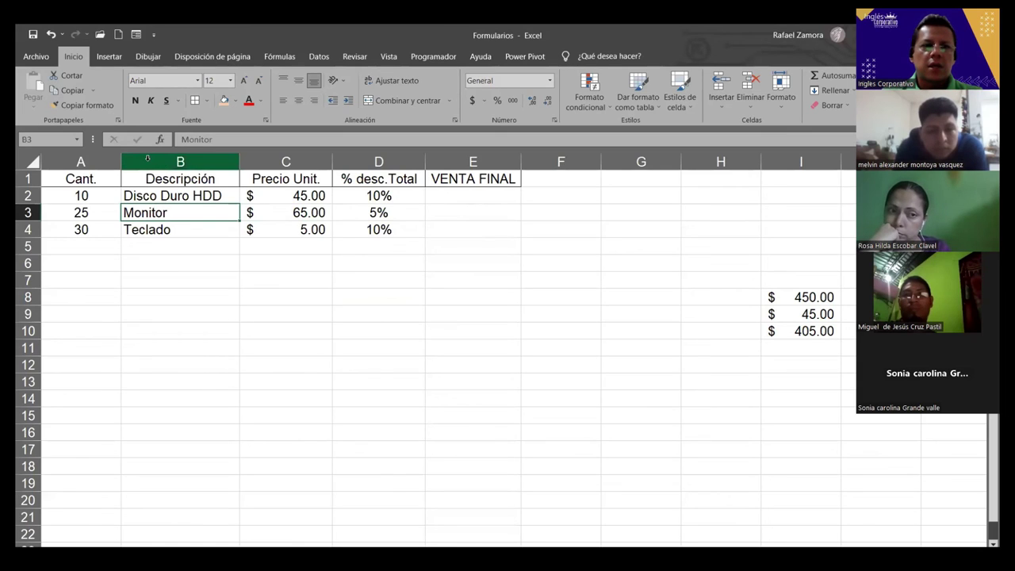
pyautogui.click(110, 57)
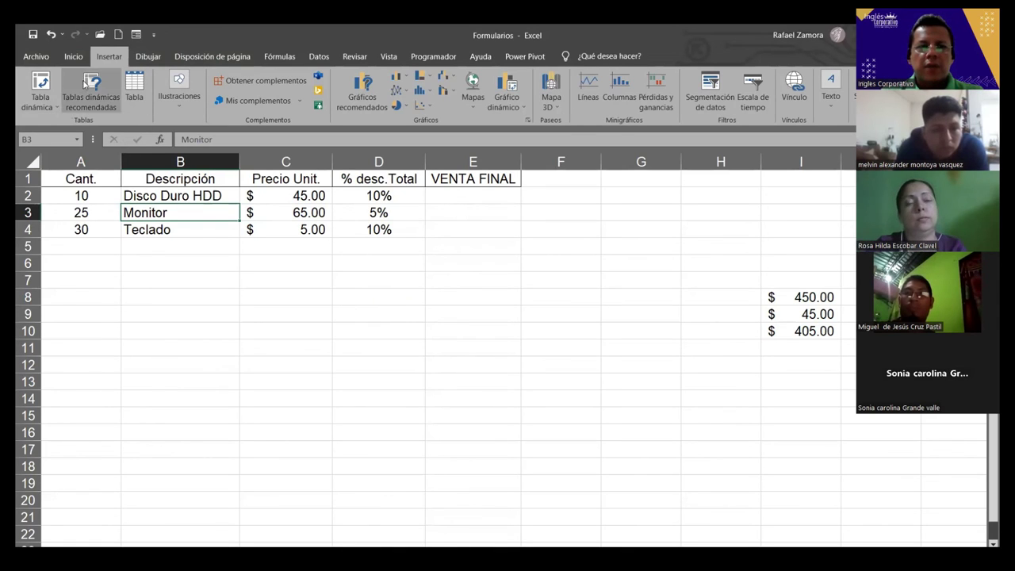
pyautogui.click(135, 82)
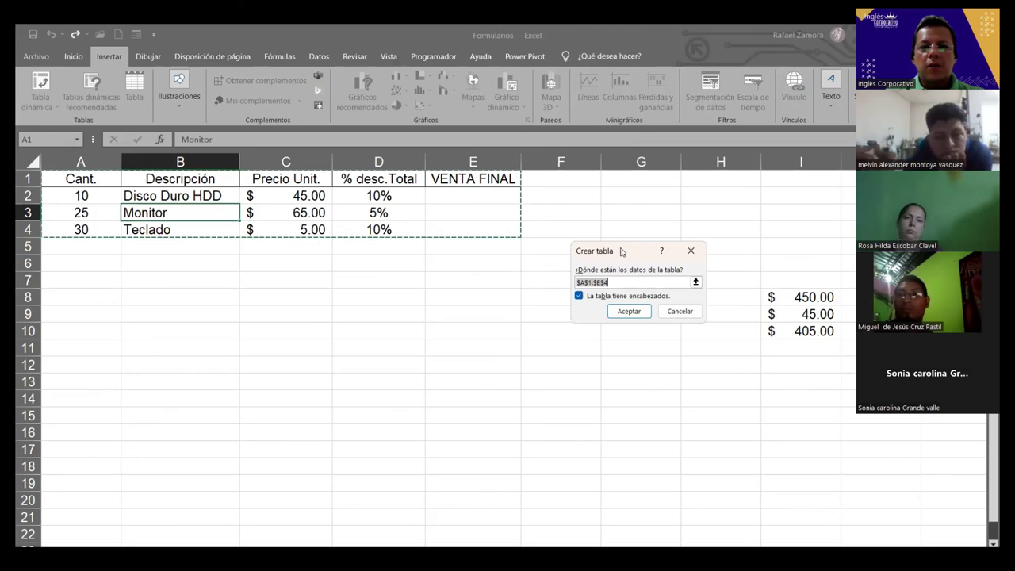
# Confirm the A1:E4 range in Crear tabla so the data becomes Tabla1 with banded rows.
pyautogui.moveTo(621, 251); pyautogui.dragTo(574, 181)
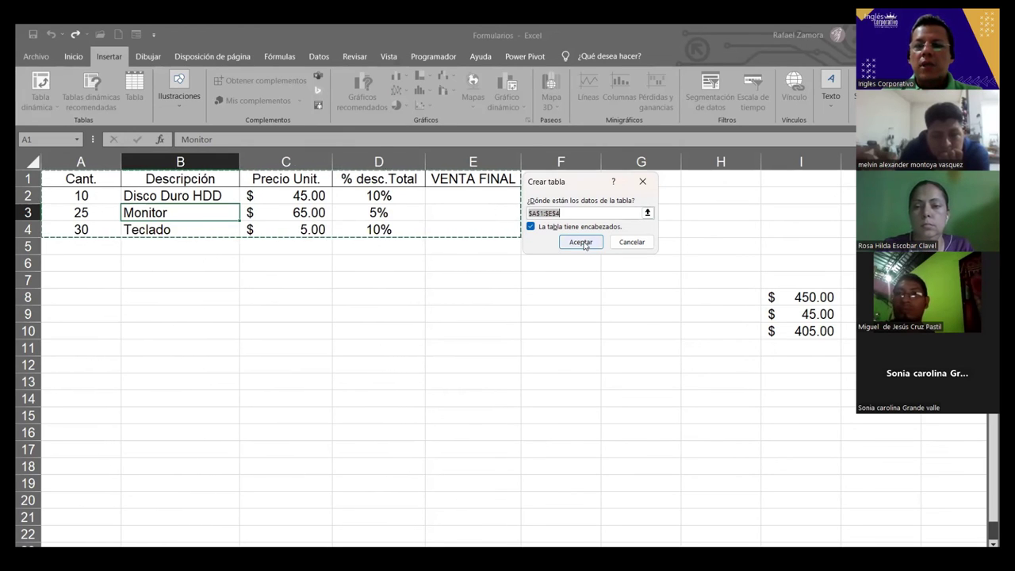
pyautogui.click(584, 245)
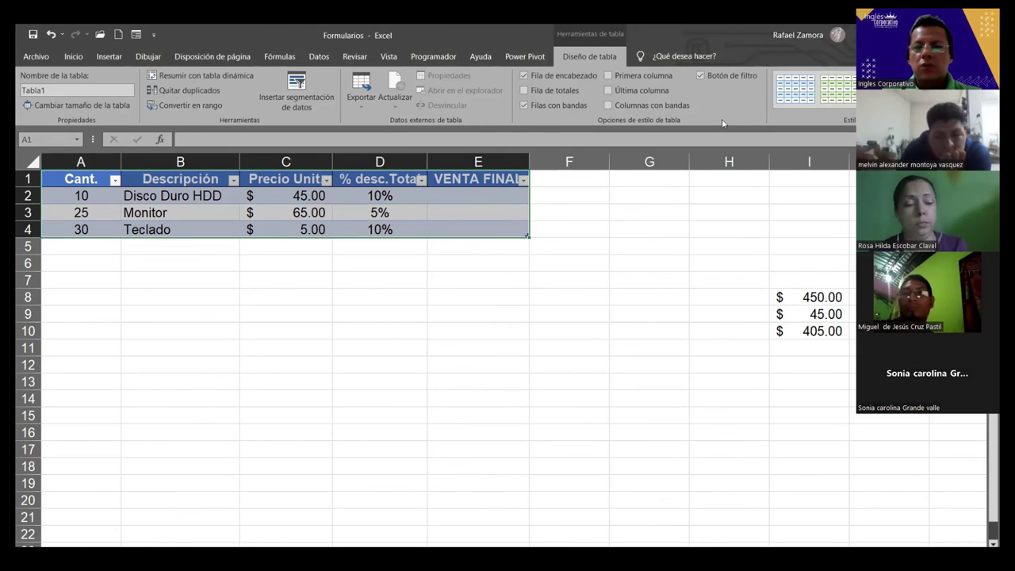
# Turn off Botón de filtro for Tabla1's header row and select cell E2 under VENTA FINAL.
pyautogui.click(701, 77)
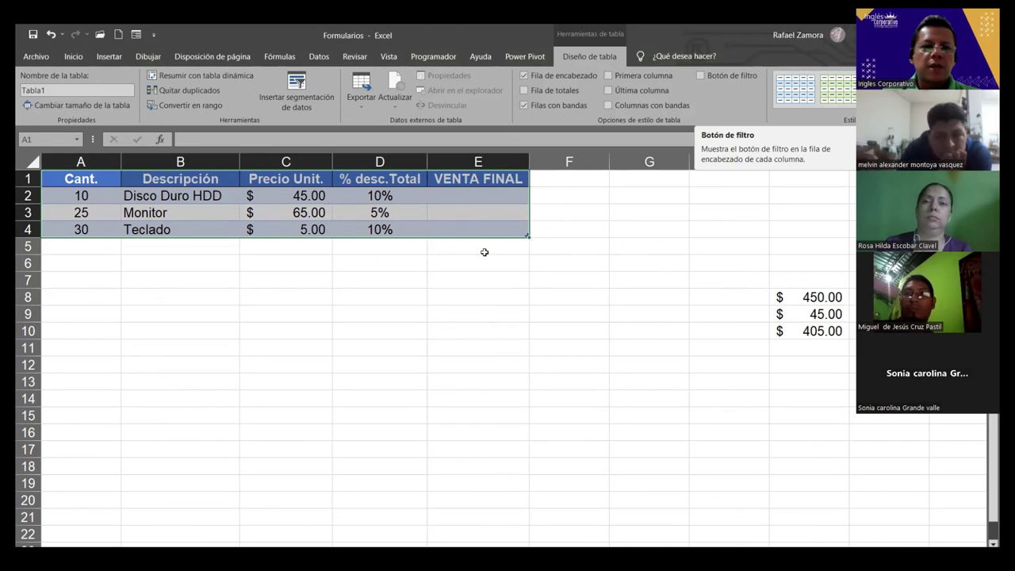
pyautogui.click(559, 315)
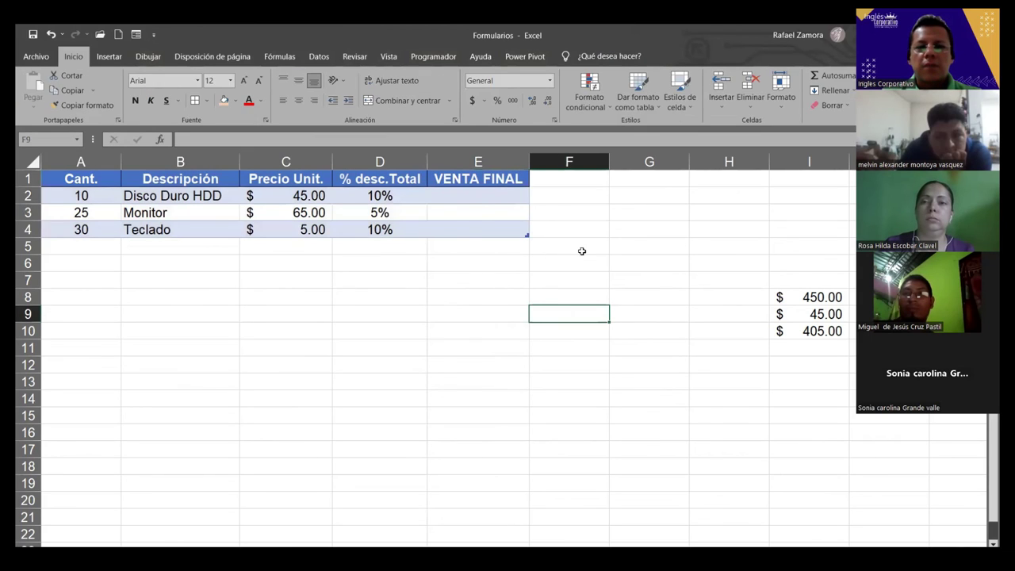
pyautogui.click(180, 195)
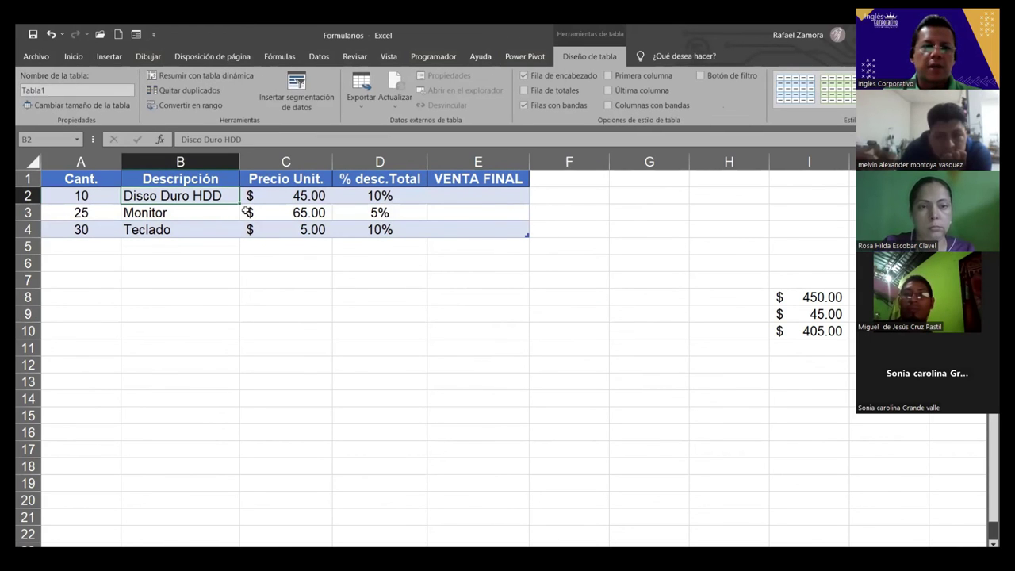
pyautogui.click(505, 208)
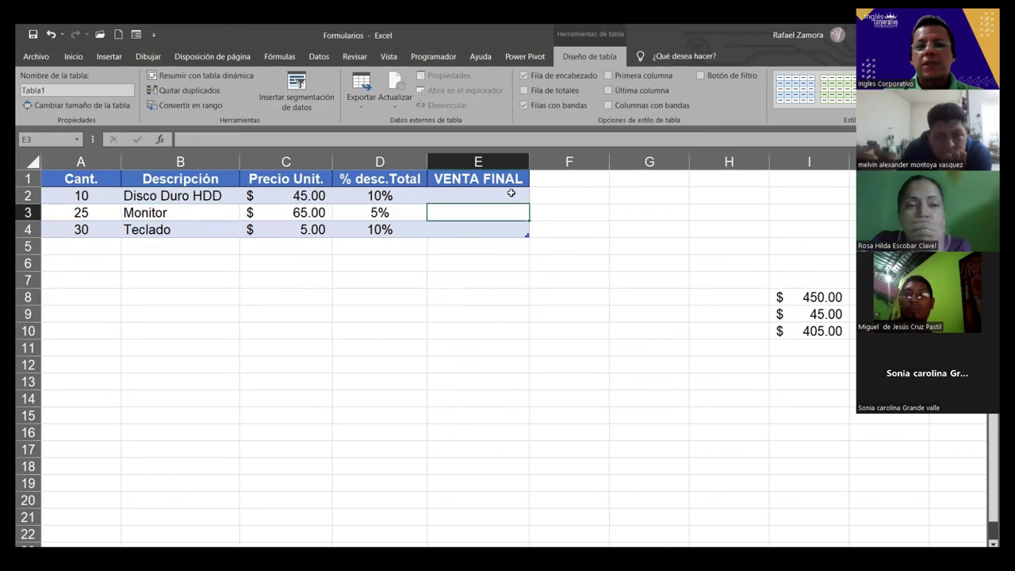
pyautogui.click(512, 193)
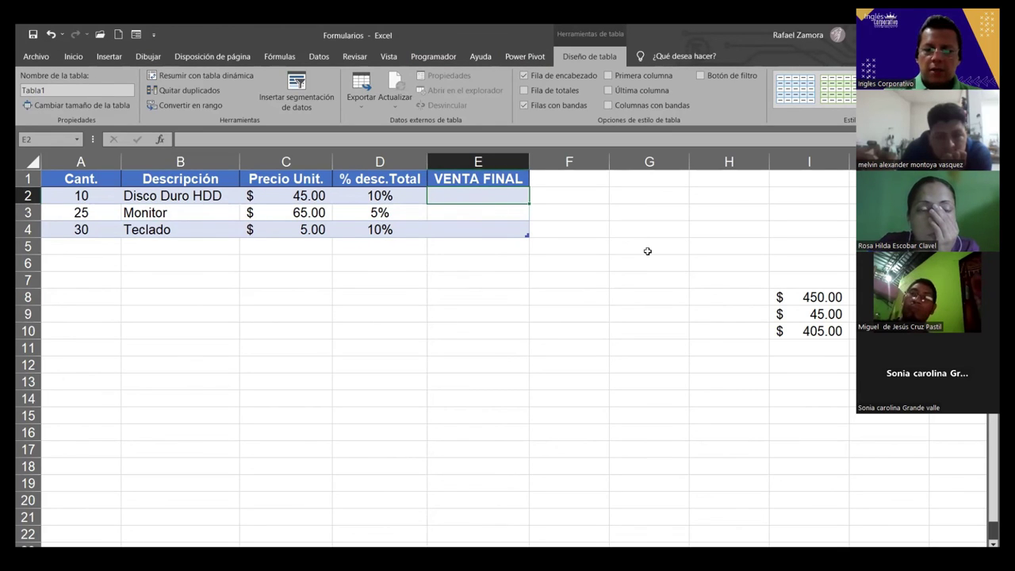
# Enter Cant.*Precio Unit. minus Cant.*Precio Unit.*% desc.Total in E2, giving 405.00, 1,543.75 and 135.00.
pyautogui.write('=')
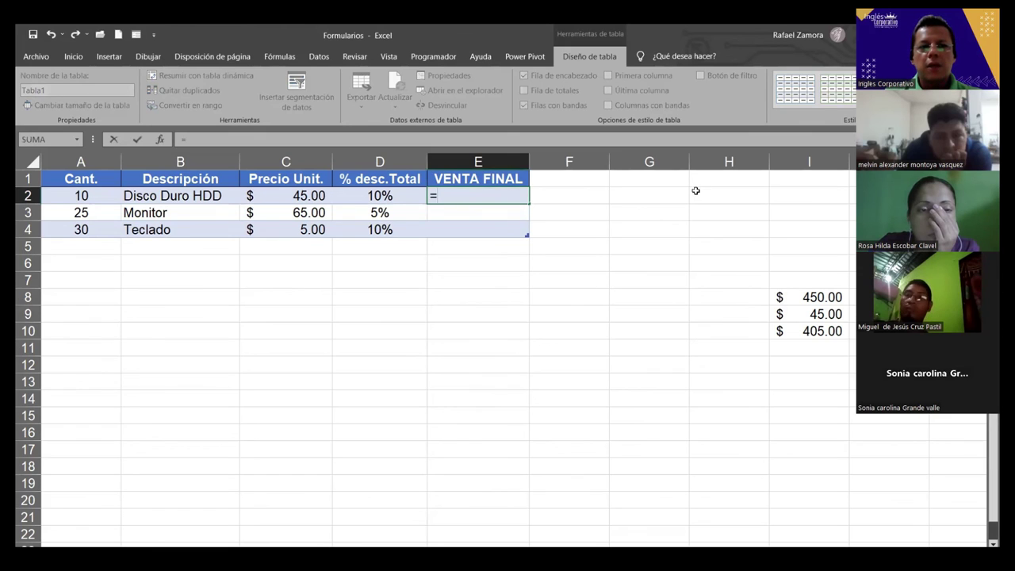
pyautogui.click(93, 196)
pyautogui.write('*')
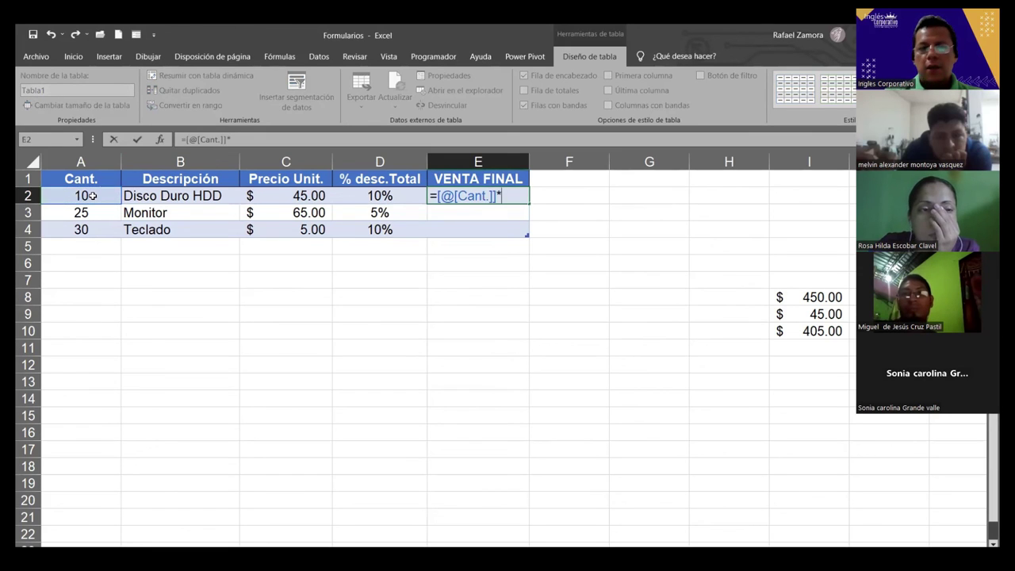
pyautogui.click(318, 195)
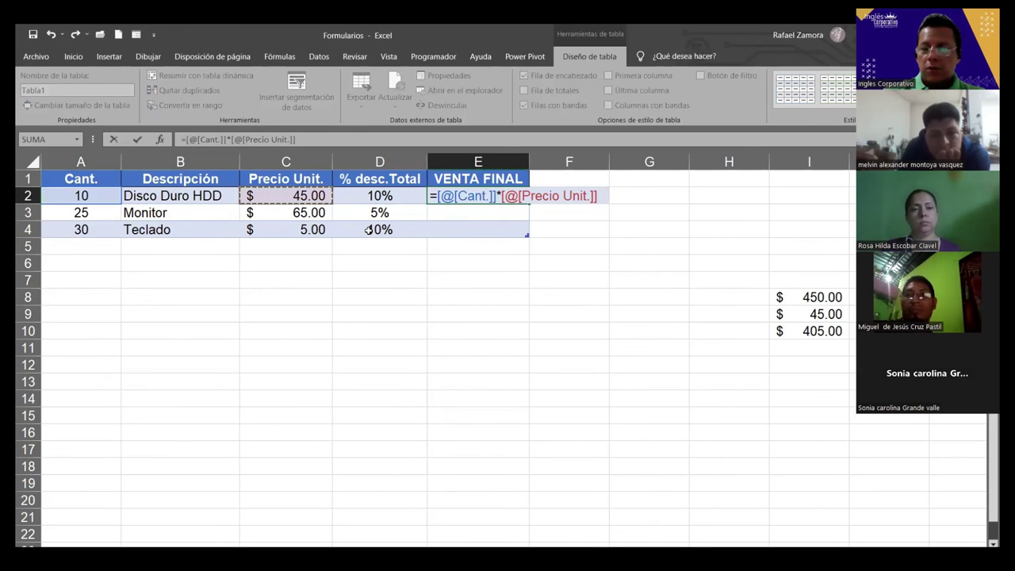
pyautogui.write('-')
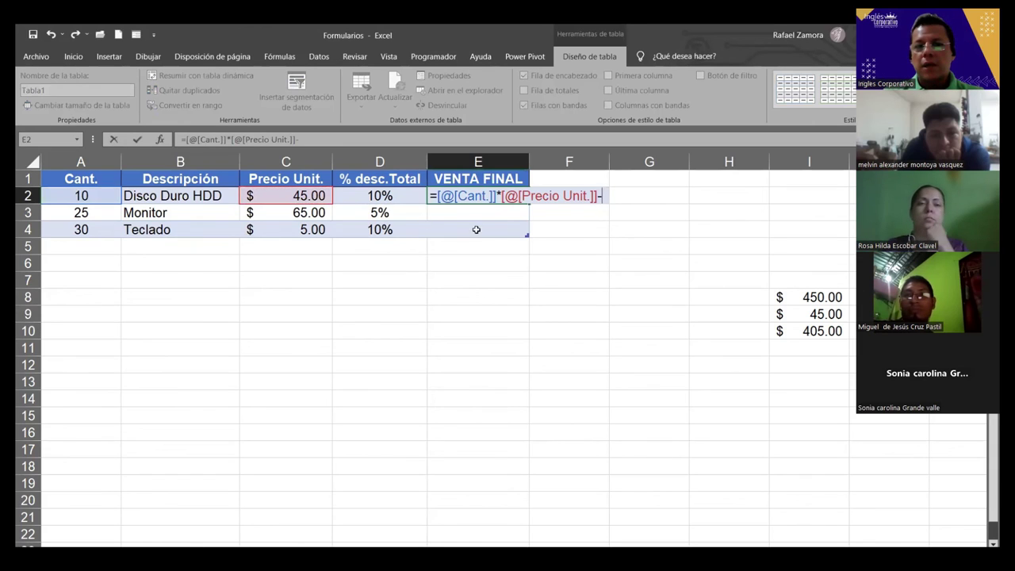
pyautogui.click(96, 198)
pyautogui.write('*')
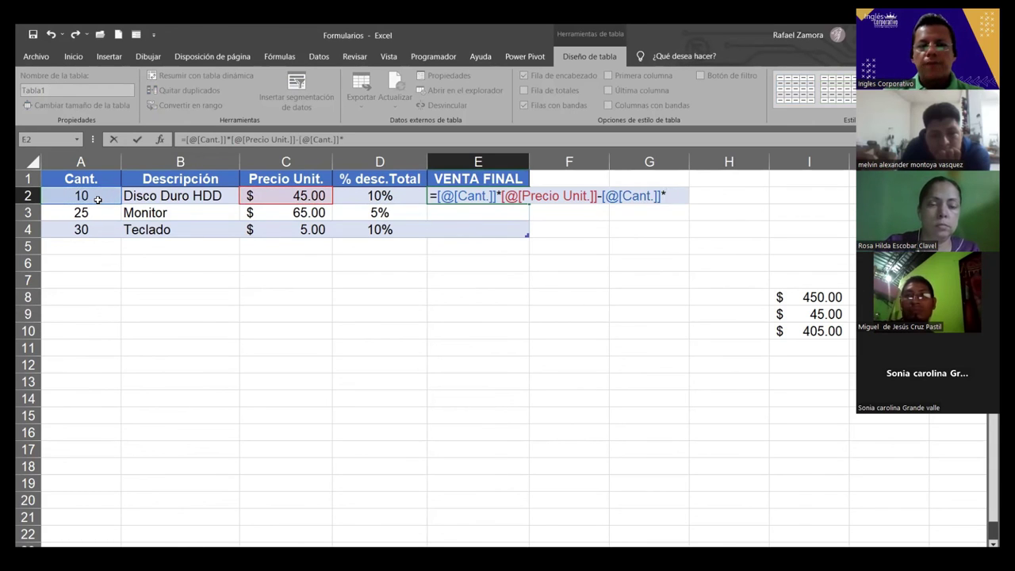
pyautogui.click(310, 197)
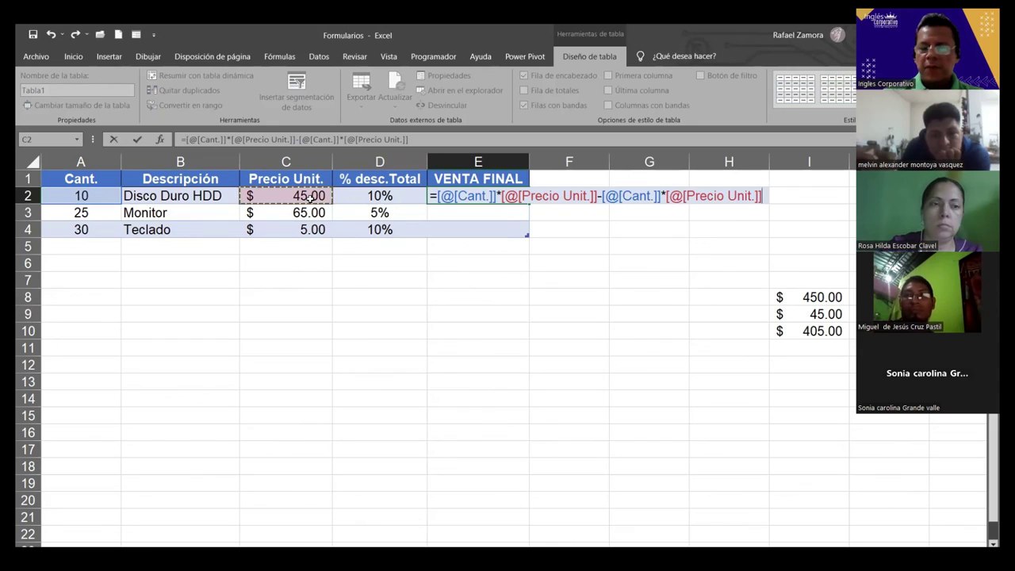
pyautogui.write('*')
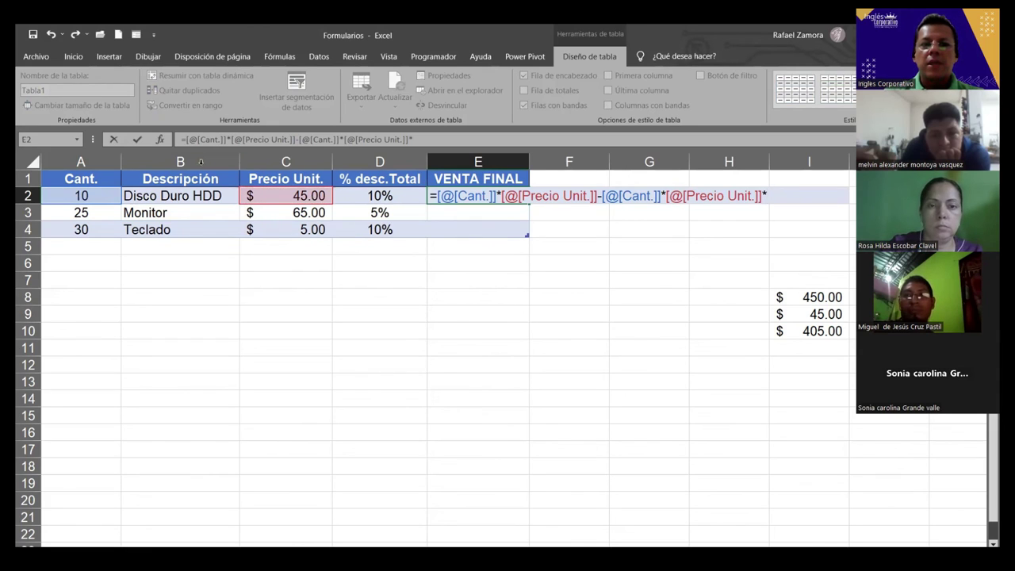
pyautogui.click(380, 196)
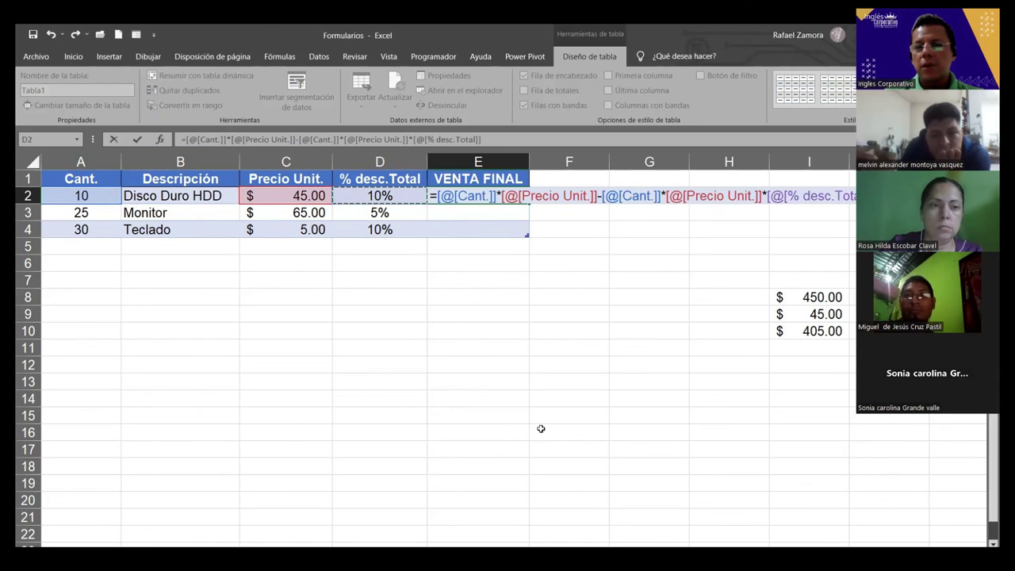
pyautogui.press('Return')
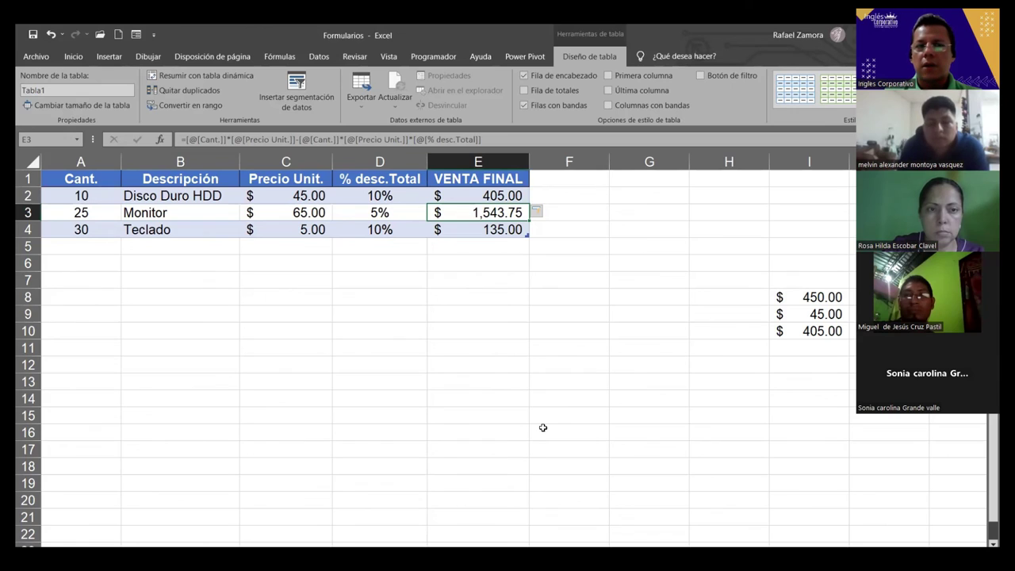
pyautogui.click(478, 194)
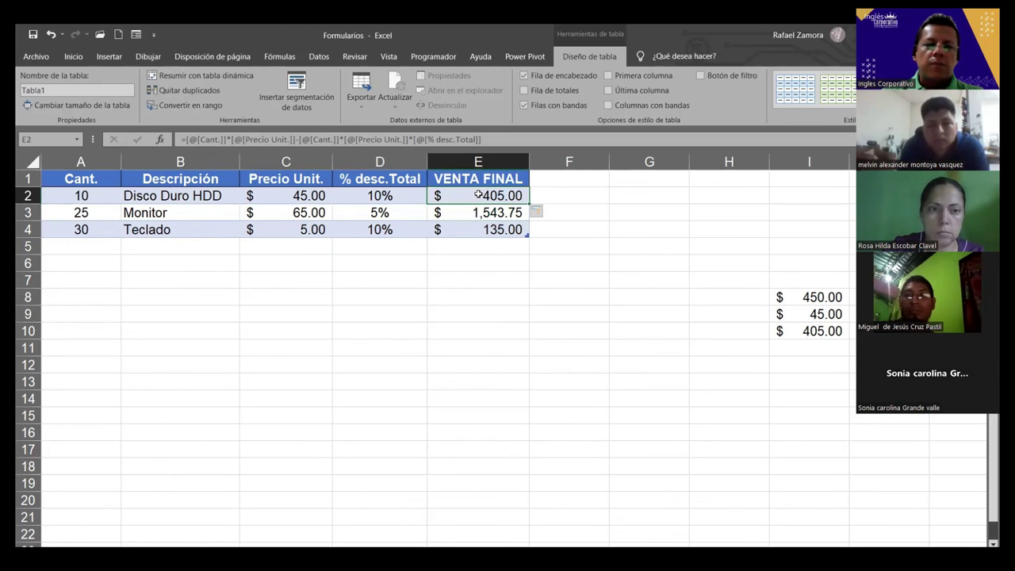
pyautogui.doubleClick(478, 194)
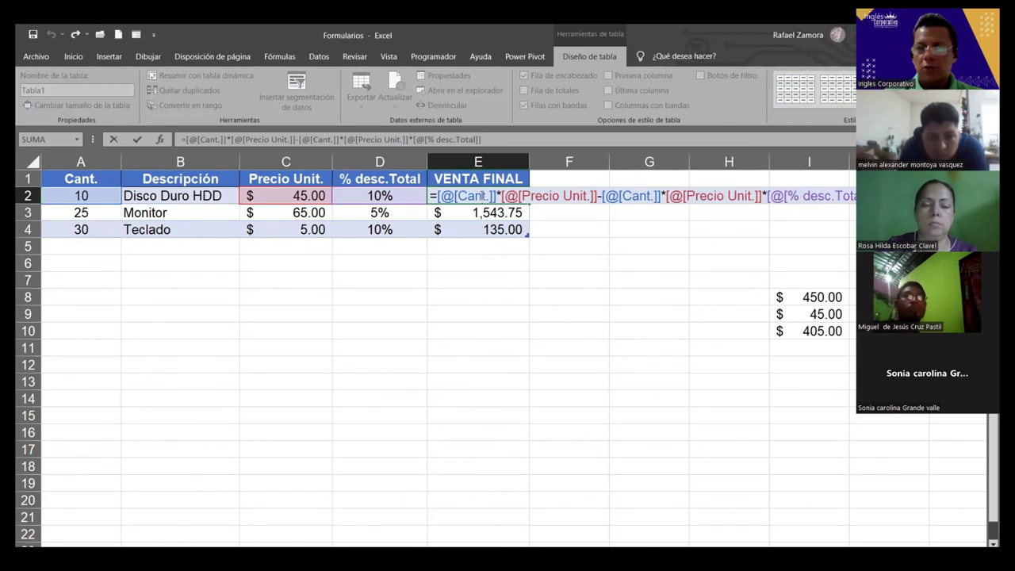
pyautogui.press('Return')
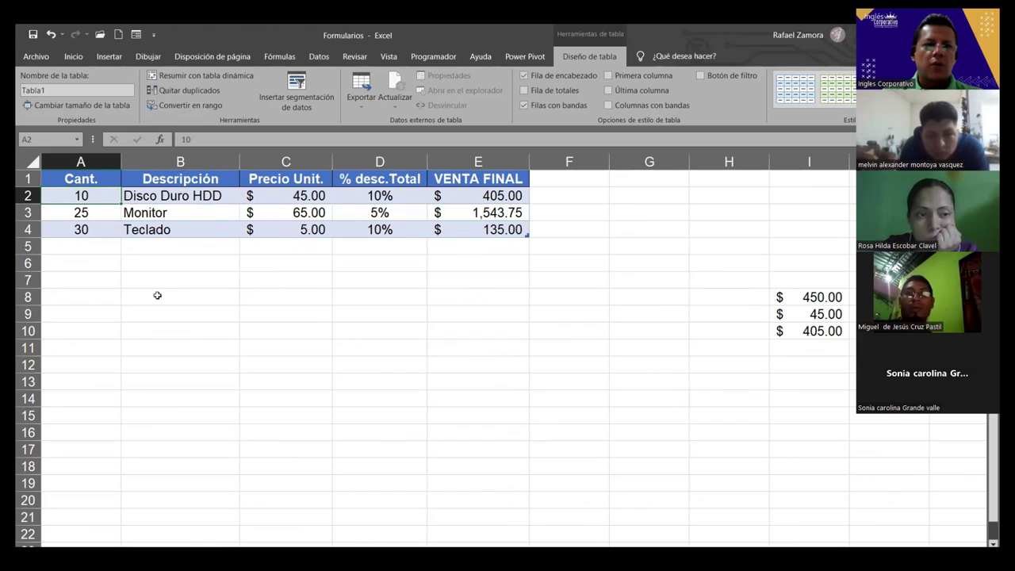
pyautogui.click(136, 35)
pyautogui.moveTo(625, 154); pyautogui.dragTo(626, 267)
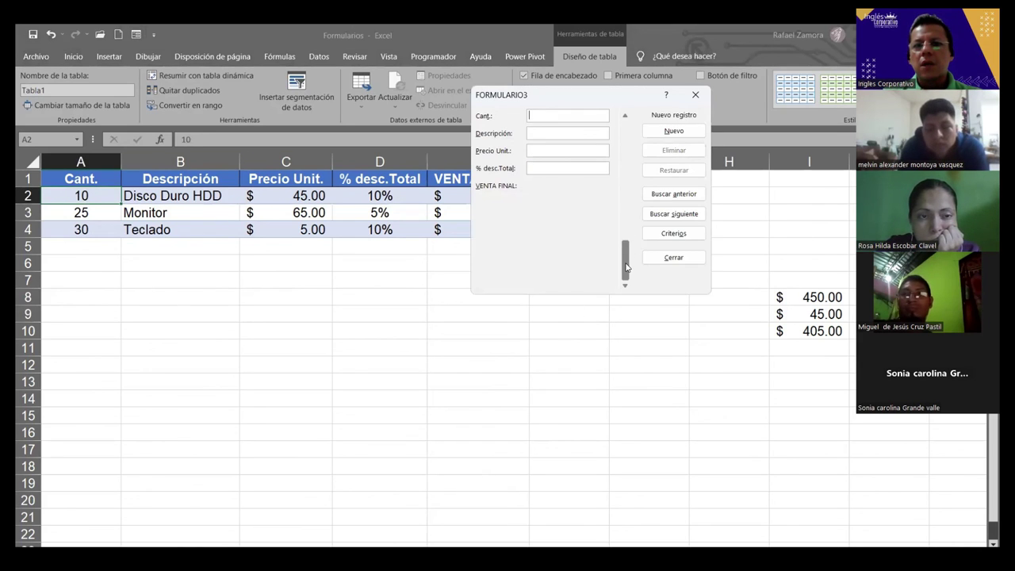
pyautogui.click(624, 117)
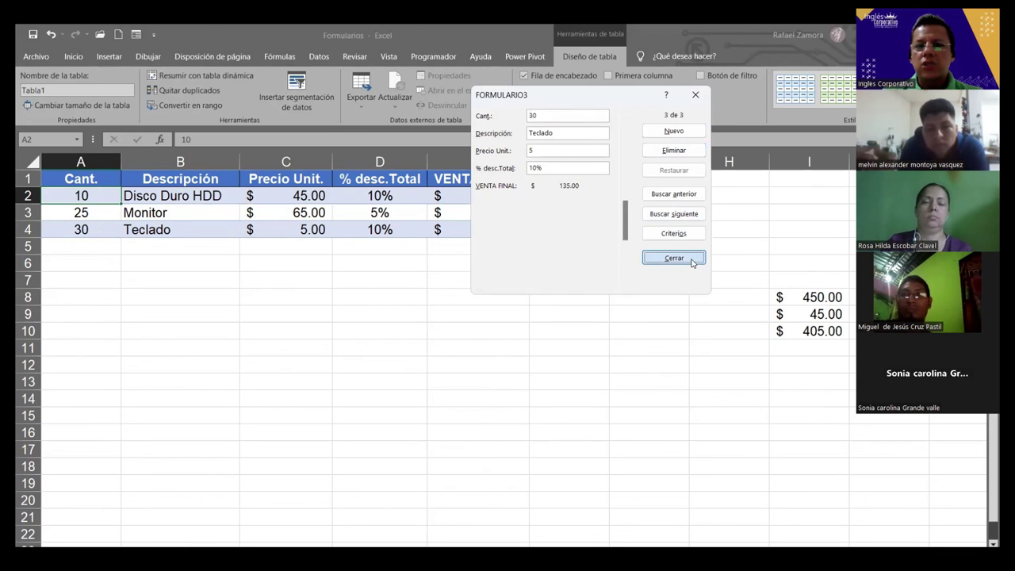
pyautogui.click(673, 257)
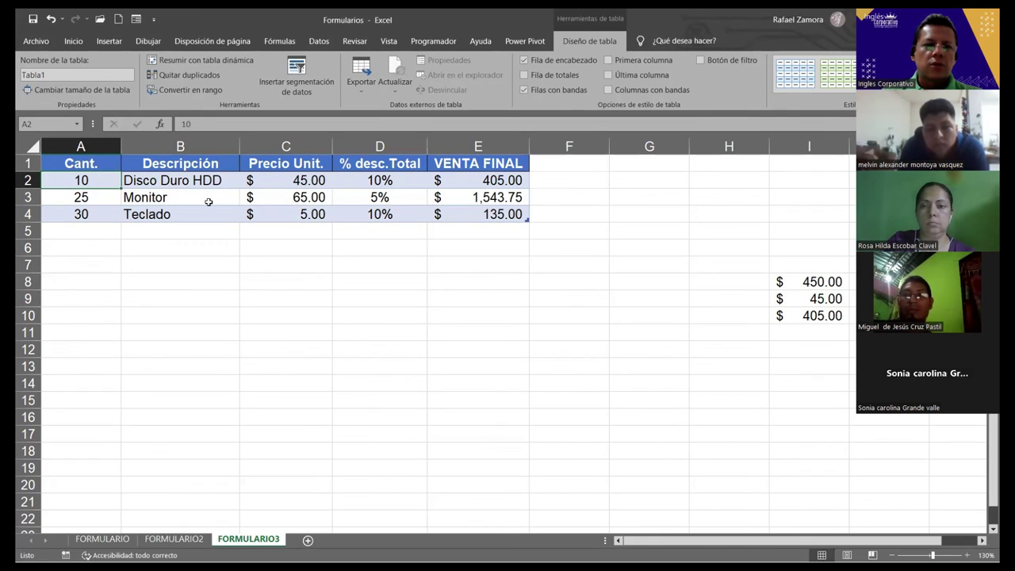
# Open the table's data form from the toolbar and scroll past the records to a blank Nuevo registro.
pyautogui.click(208, 201)
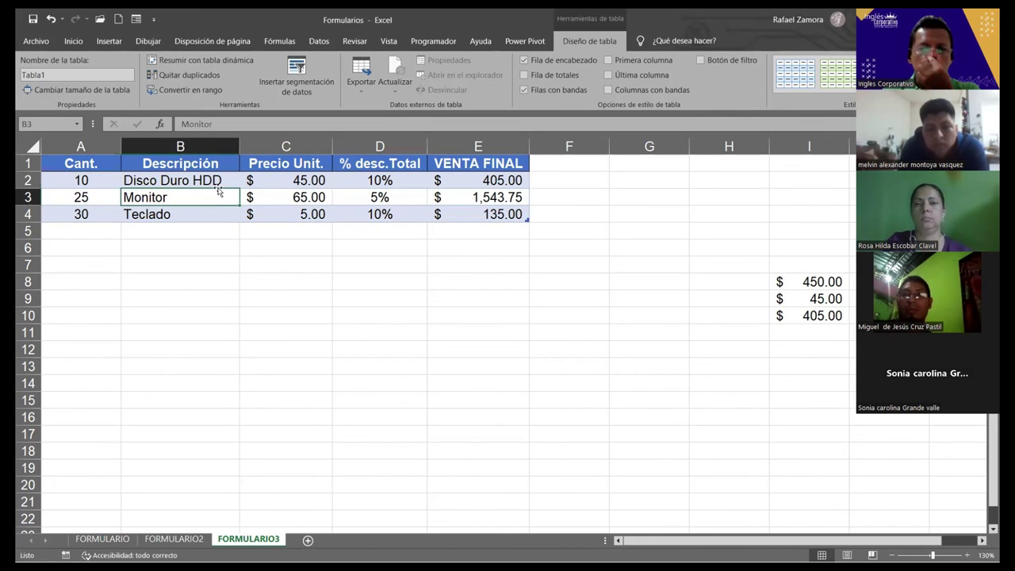
pyautogui.click(135, 18)
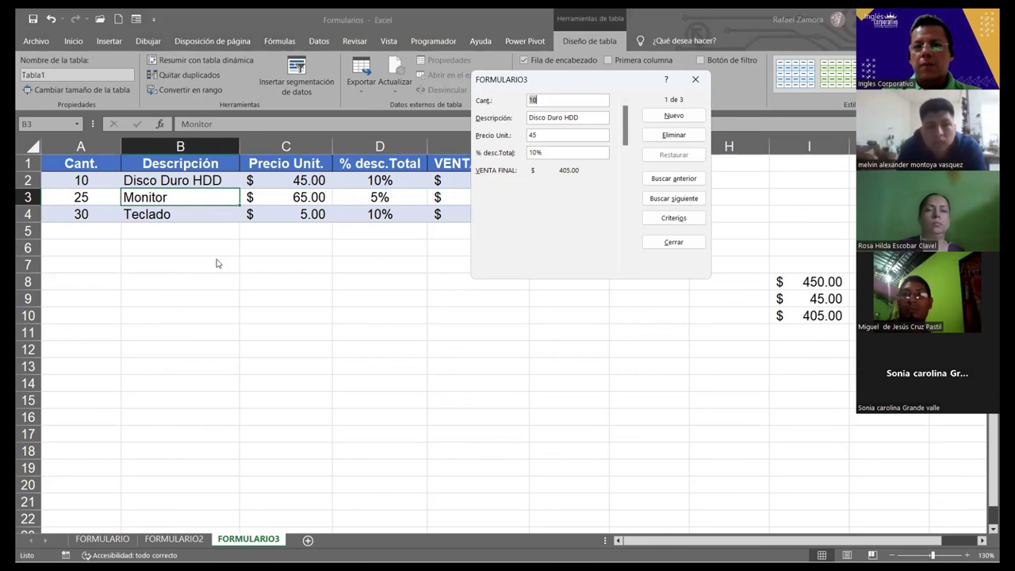
pyautogui.moveTo(625, 125)
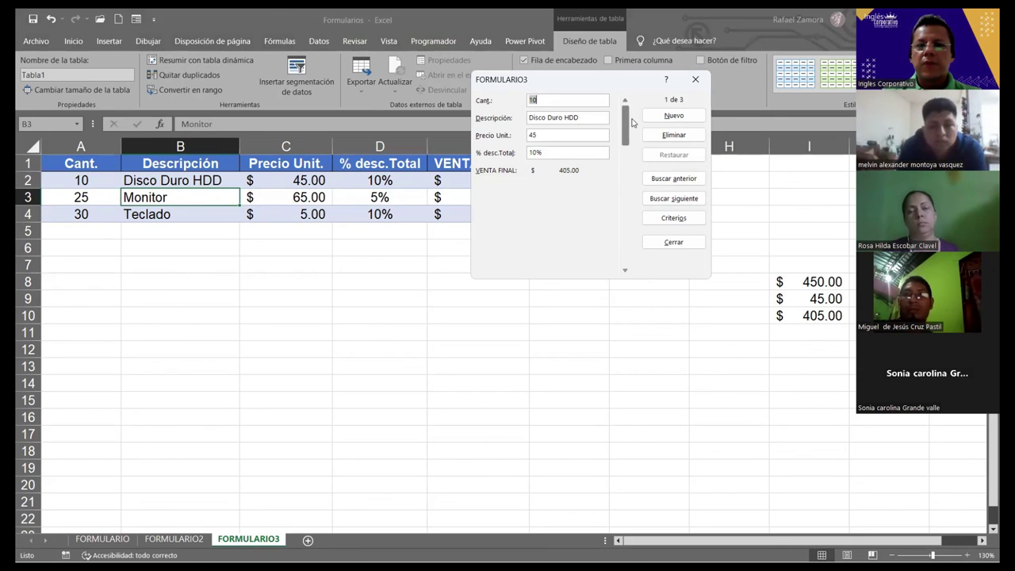
pyautogui.moveTo(627, 129); pyautogui.dragTo(629, 268)
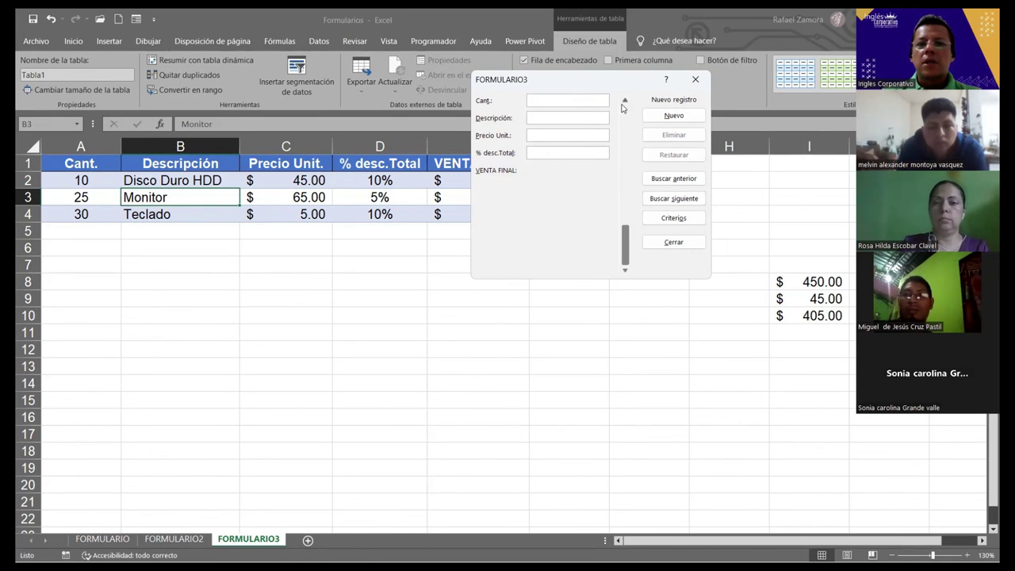
pyautogui.doubleClick(626, 101)
pyautogui.scroll(1, 612, 163)
pyautogui.scroll(-1, 613, 171)
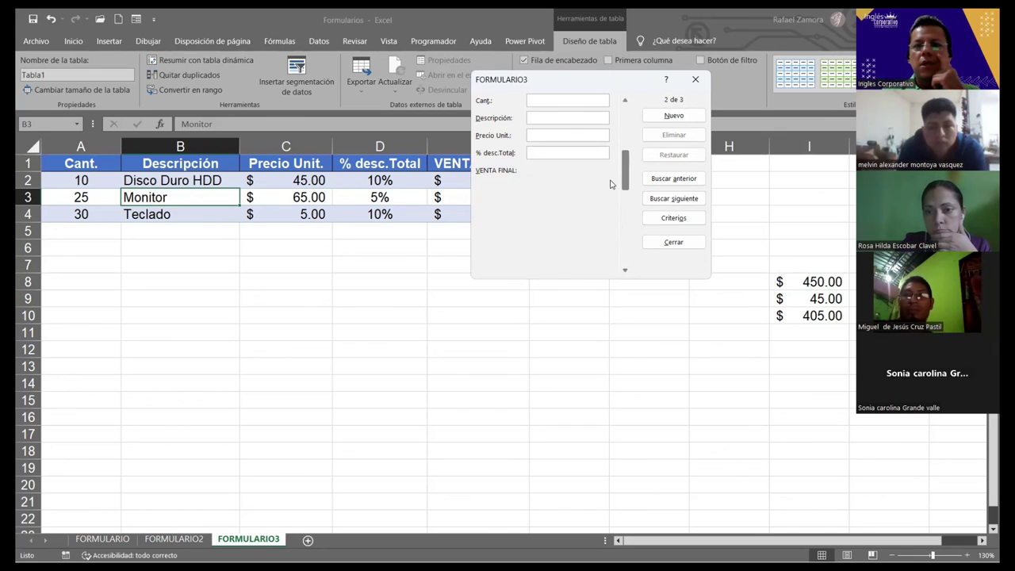
pyautogui.moveTo(612, 195); pyautogui.dragTo(611, 177)
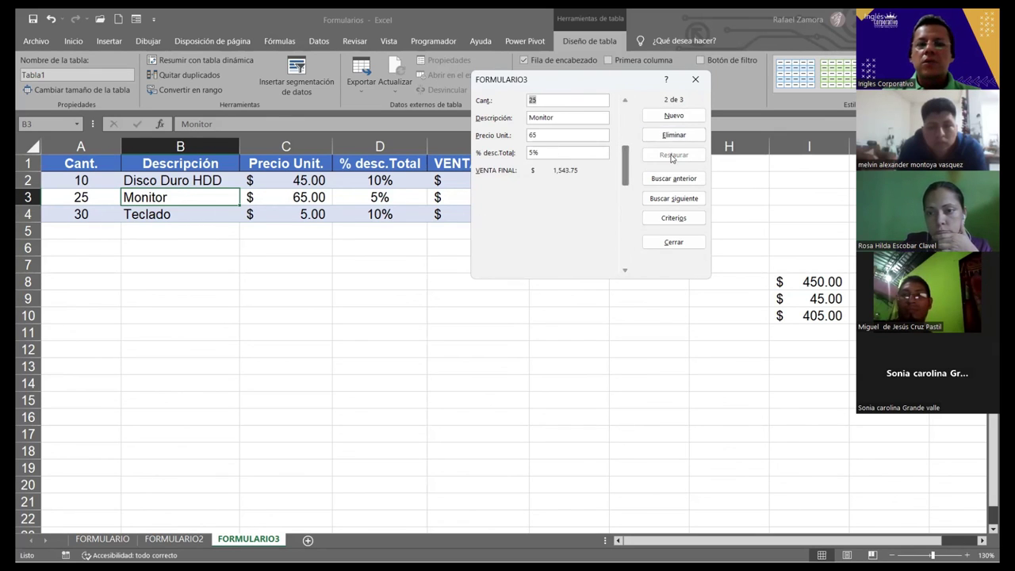
pyautogui.moveTo(624, 166); pyautogui.dragTo(625, 111)
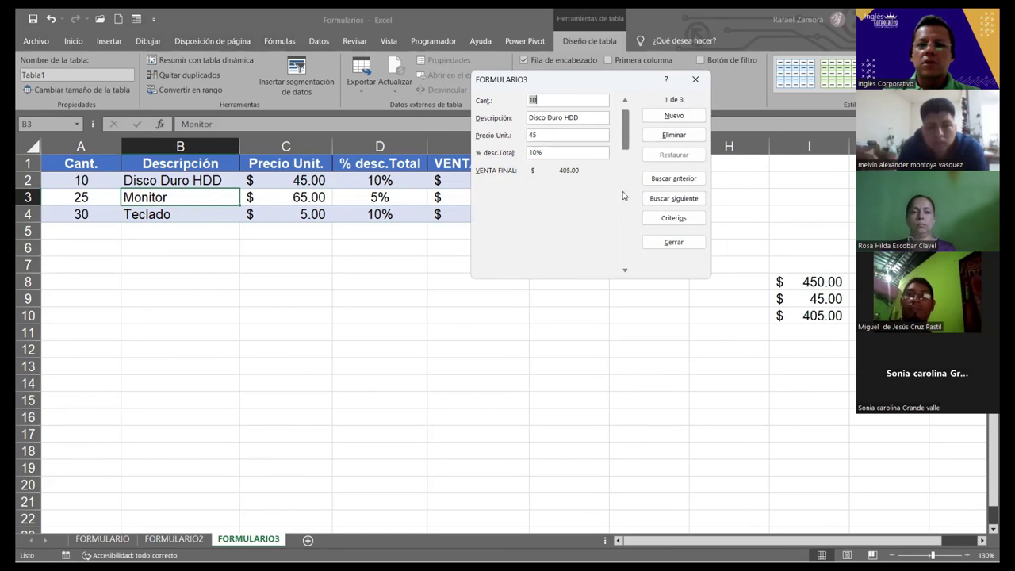
pyautogui.moveTo(625, 123); pyautogui.dragTo(626, 253)
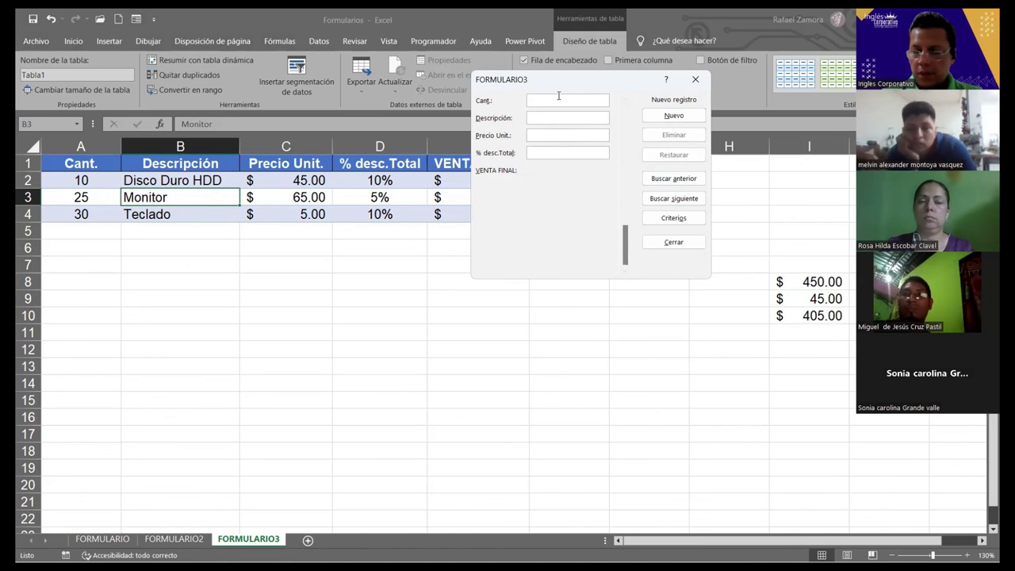
# Enter quantity 15, Memoria USB, price 6 and 7% discount in the form and add the record.
pyautogui.write('15')
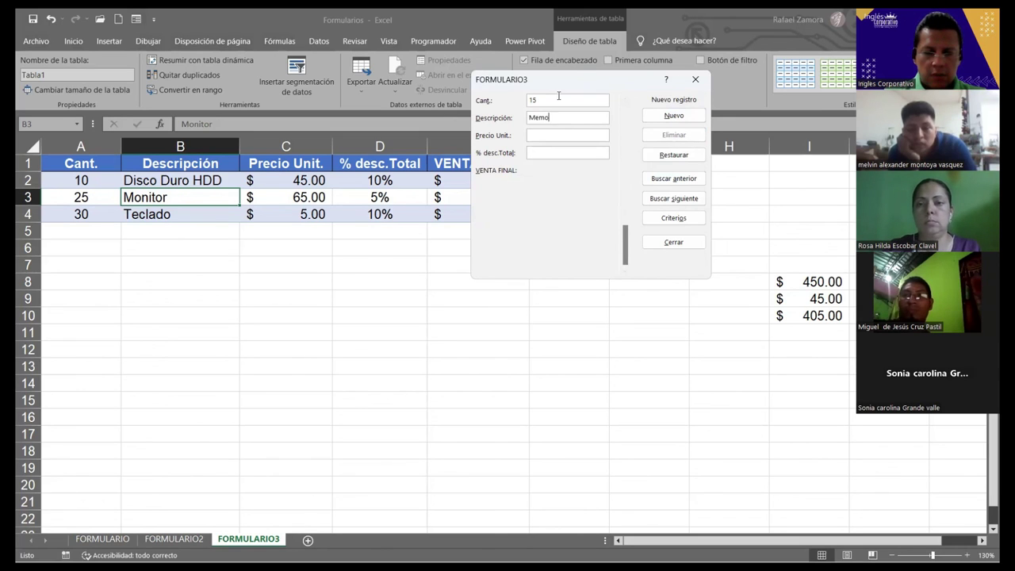
pyautogui.write('ria USB')
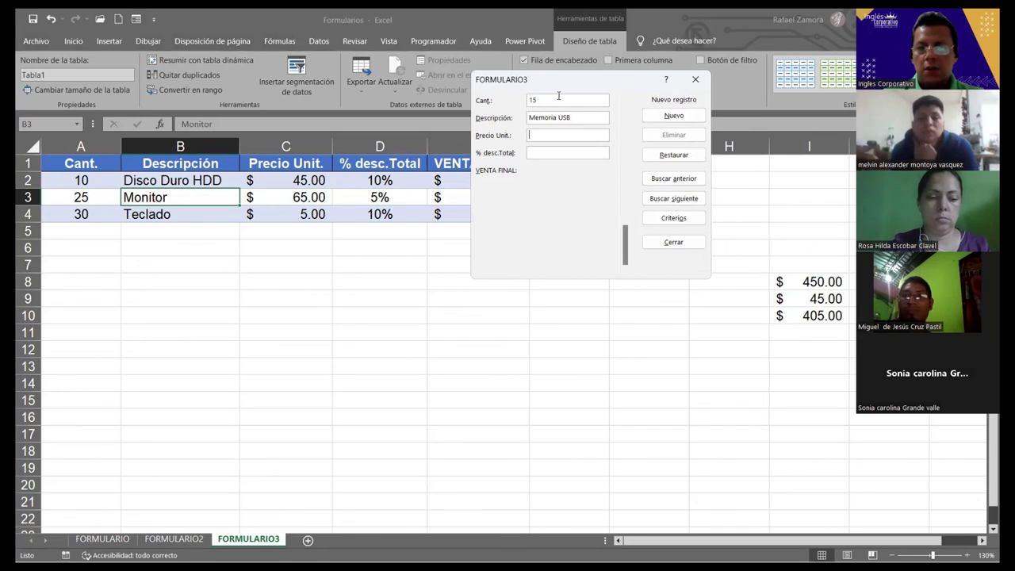
pyautogui.write('6')
pyautogui.press('Tab')
pyautogui.write('7')
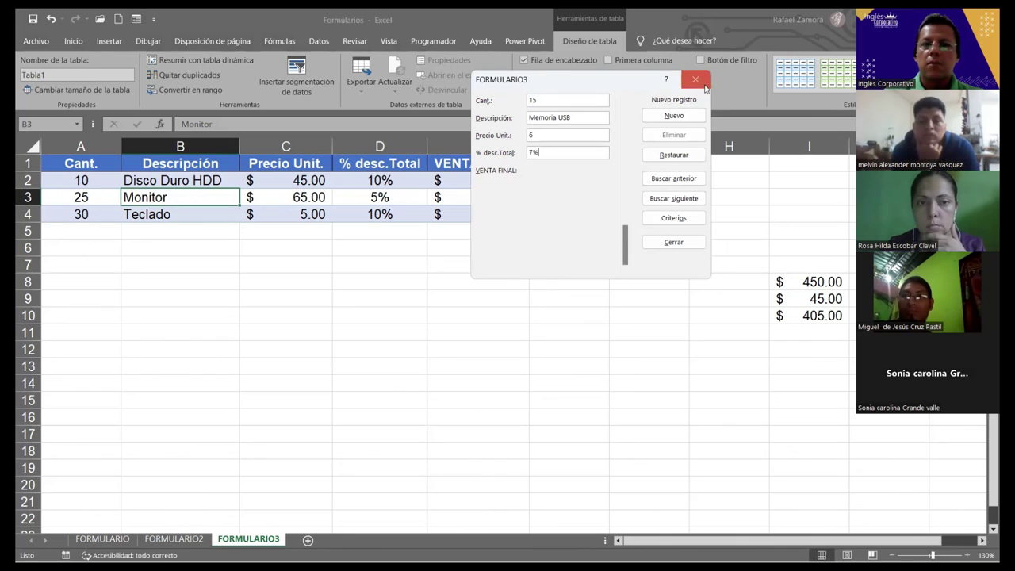
pyautogui.click(673, 115)
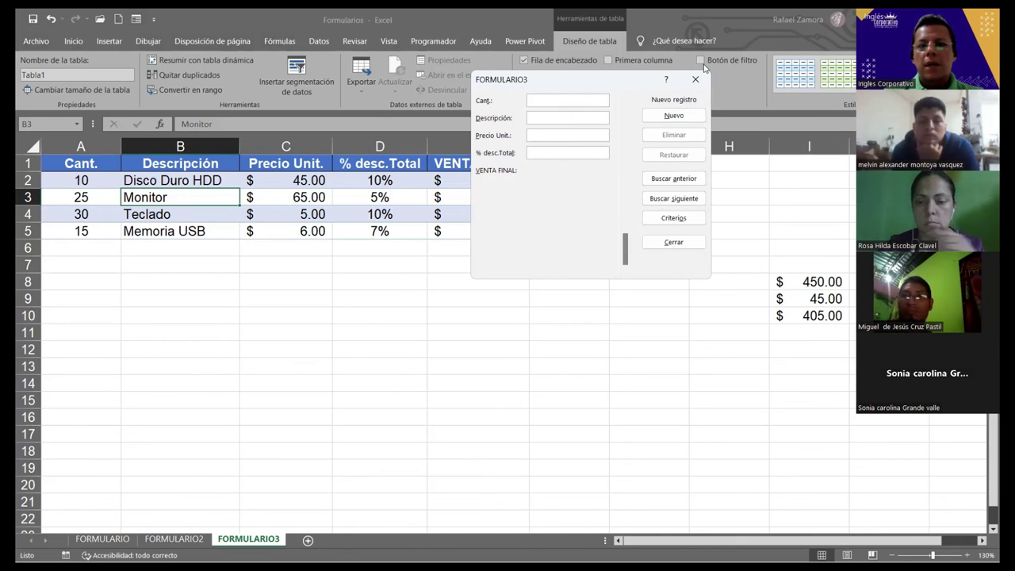
pyautogui.moveTo(555, 79); pyautogui.dragTo(632, 48)
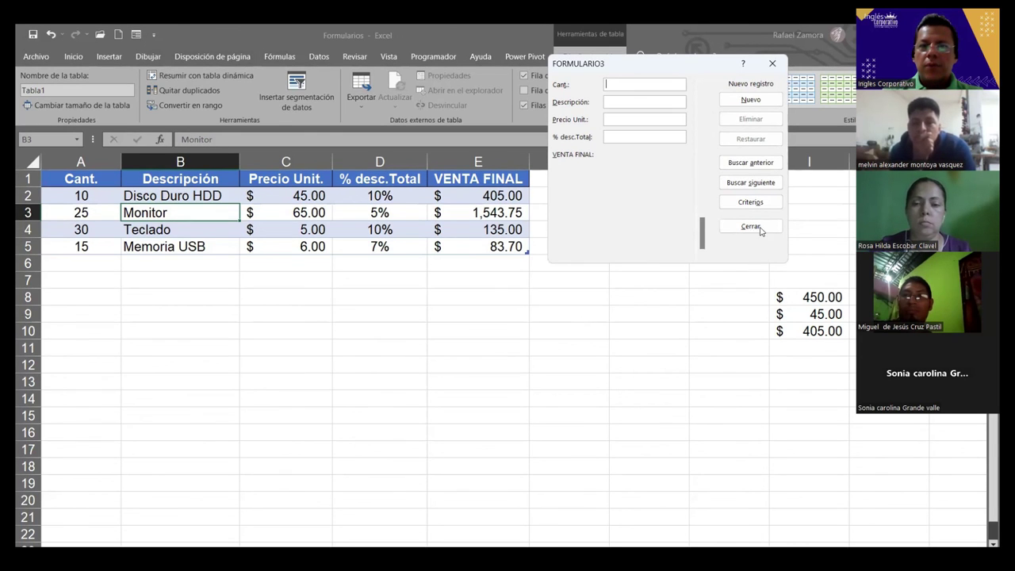
# Close the data form, select cell A7 below the table, and switch to another window.
pyautogui.click(751, 226)
pyautogui.click(91, 280)
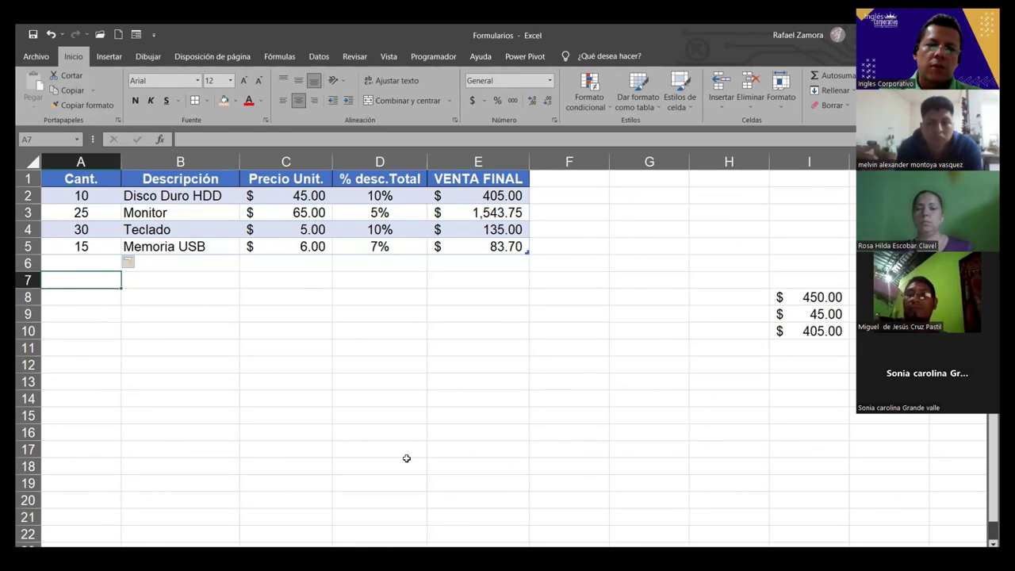
pyautogui.hotkey('alt', 'Tab')
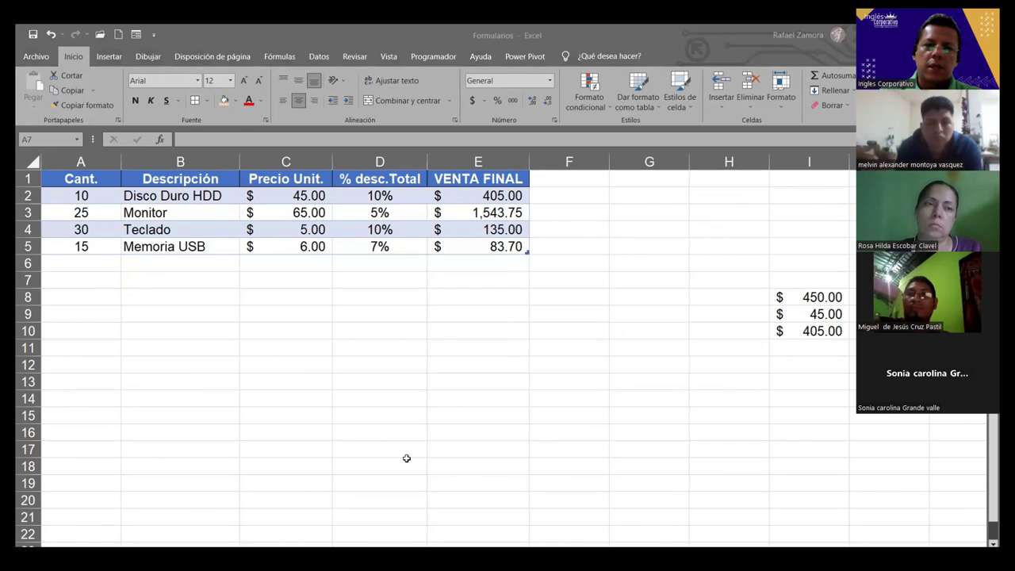